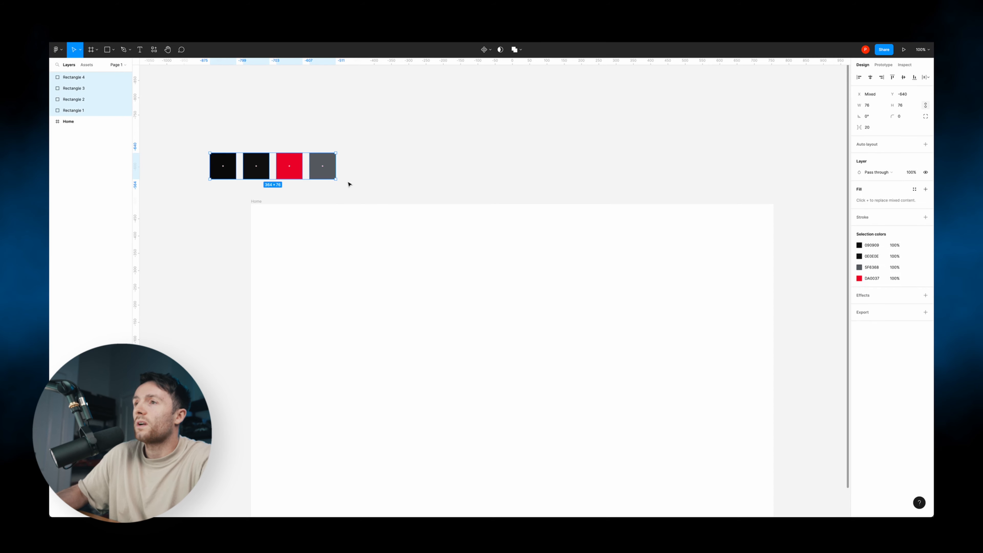
- Move the four colour swatches together to the middle above the Home frame and check each swatch's fill
{"action": "left_click_drag", "start_coordinate": [297, 162], "coordinate": [530, 172]}
{"action": "left_click", "coordinate": [469, 147]}
{"action": "left_click", "coordinate": [460, 166]}
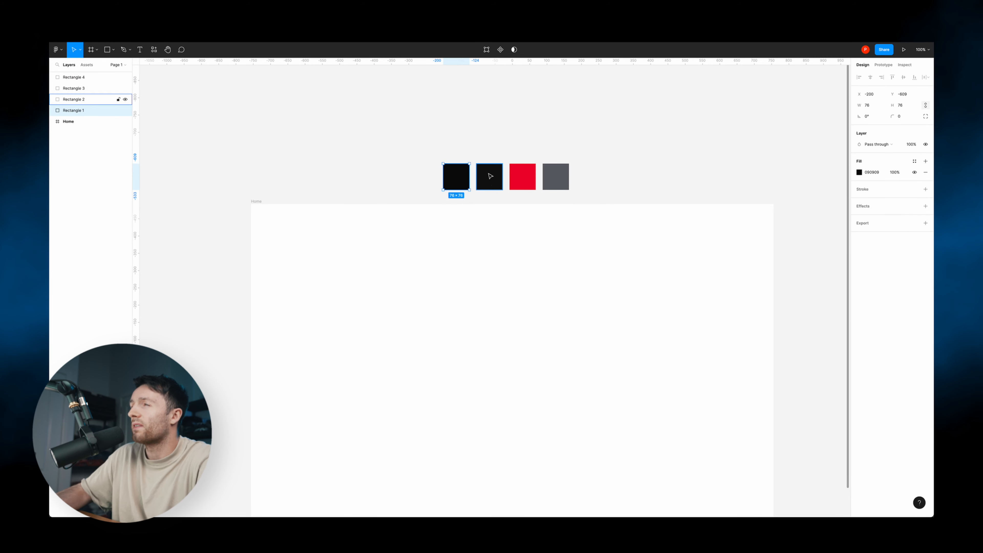
{"action": "left_click", "coordinate": [488, 182]}
{"action": "left_click", "coordinate": [521, 170]}
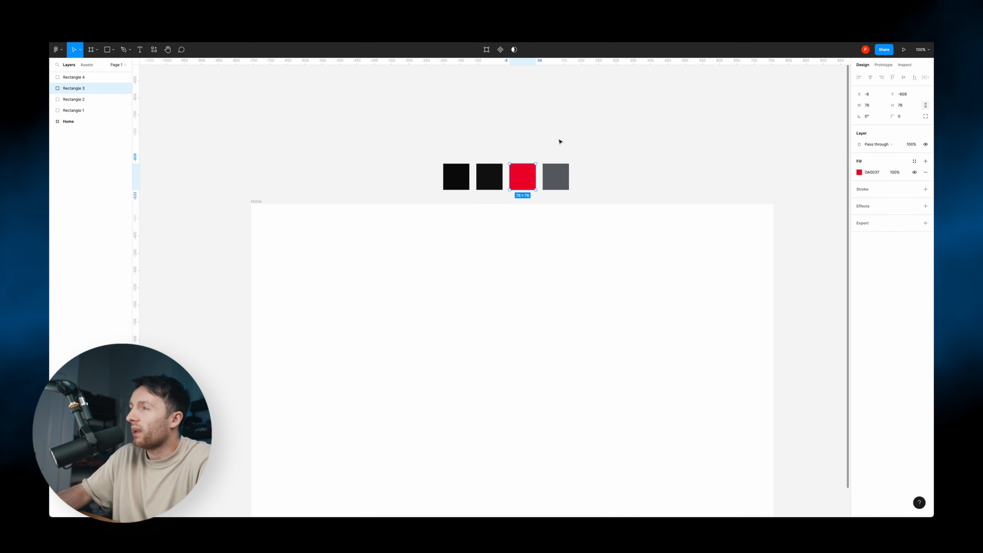
{"action": "left_click", "coordinate": [554, 178]}
{"action": "left_click", "coordinate": [531, 113]}
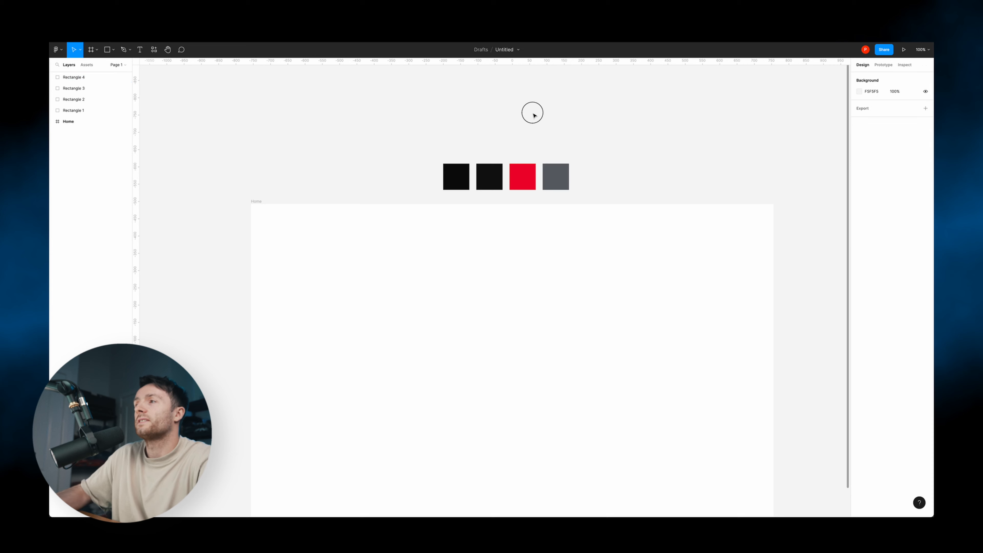
- Create a color style named "Blackest Black" from the first swatch's fill
{"action": "left_click", "coordinate": [455, 175]}
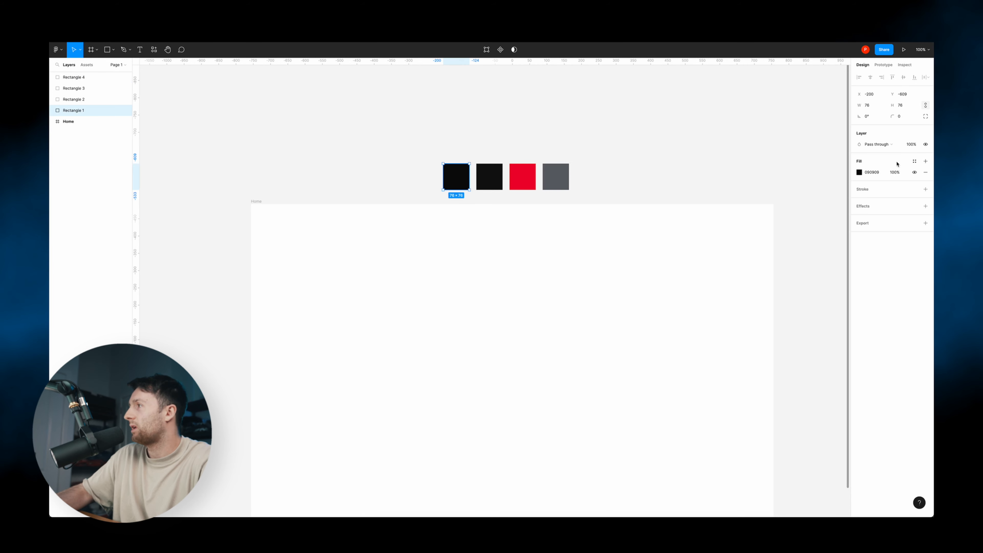
{"action": "left_click", "coordinate": [914, 162]}
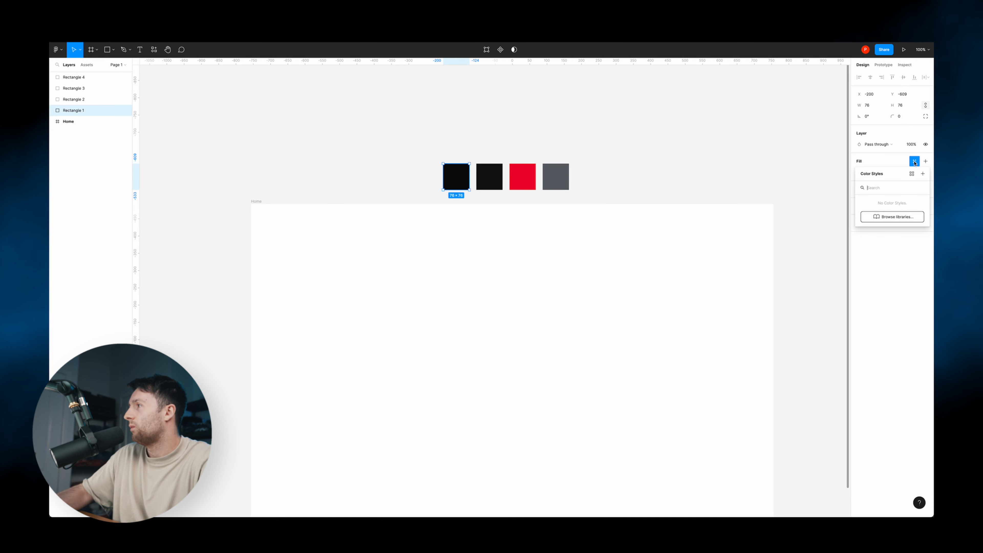
{"action": "left_click", "coordinate": [923, 175]}
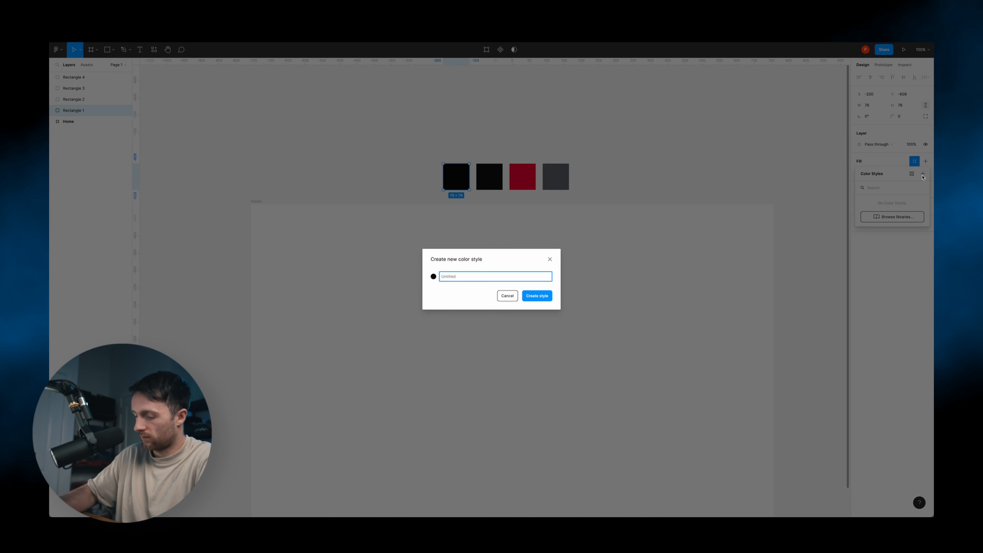
{"action": "type", "text": "Blackest Black"}
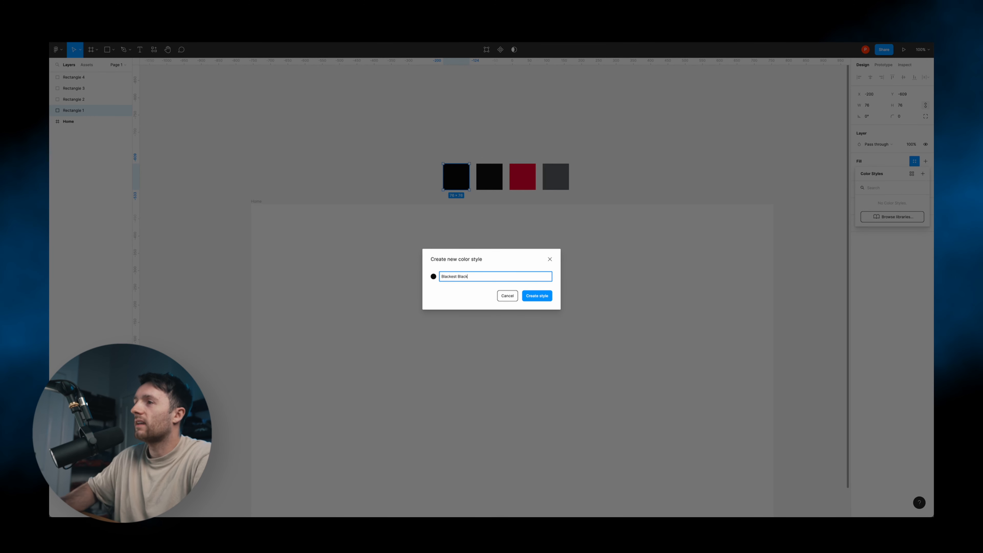
{"action": "key", "text": "Return"}
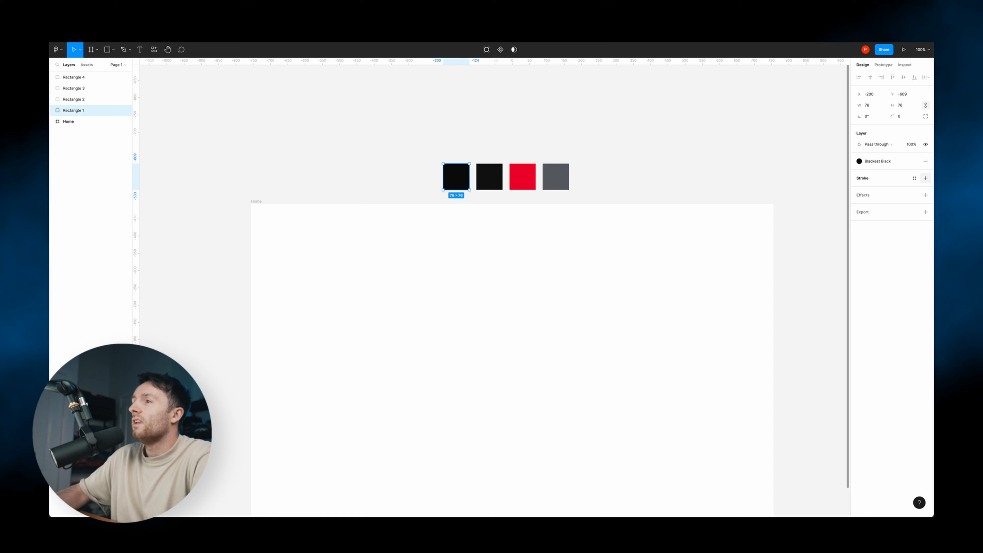
- Open the creation of a new color style from the second swatch's 0E0E0E fill
{"action": "left_click", "coordinate": [494, 171]}
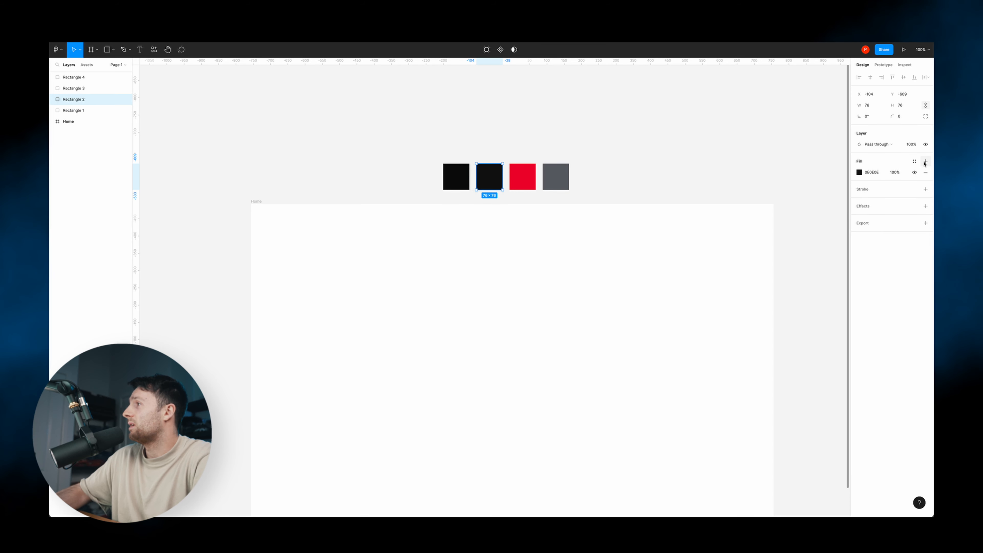
{"action": "left_click", "coordinate": [914, 162]}
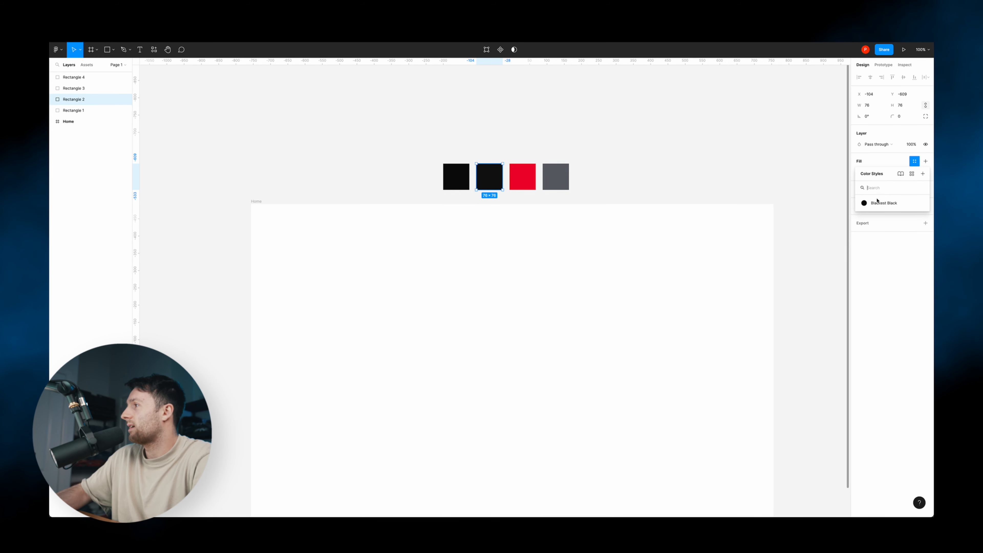
{"action": "left_click", "coordinate": [923, 173]}
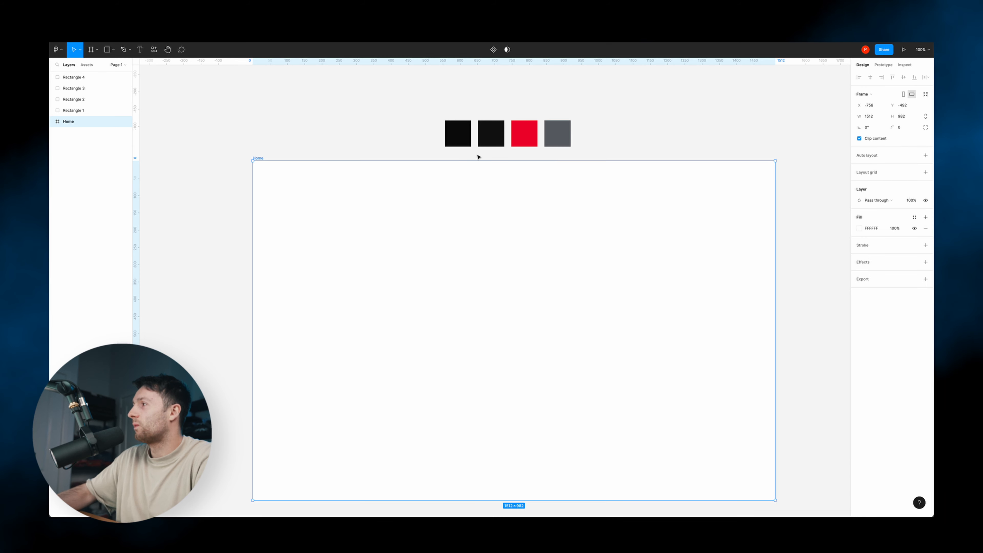
- Apply the Blackest Black color style to the Home frame's fill
{"action": "left_click", "coordinate": [914, 216]}
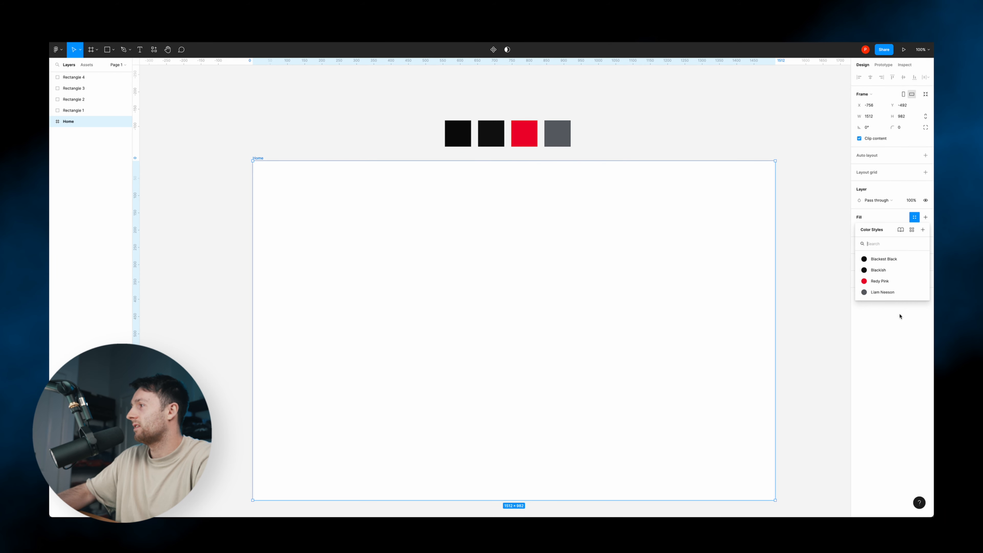
{"action": "left_click", "coordinate": [890, 259]}
{"action": "left_click", "coordinate": [347, 106]}
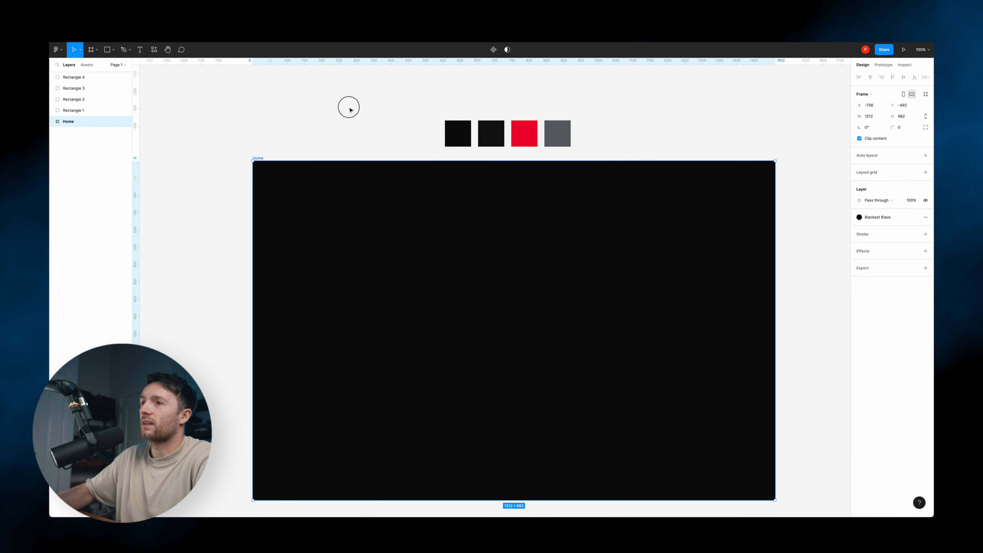
{"action": "scroll", "coordinate": [351, 109], "scroll_direction": "right", "scroll_amount": 1}
{"action": "scroll", "coordinate": [351, 110], "scroll_direction": "down", "scroll_amount": 3}
{"action": "scroll", "coordinate": [345, 110], "scroll_direction": "up", "scroll_amount": 2}
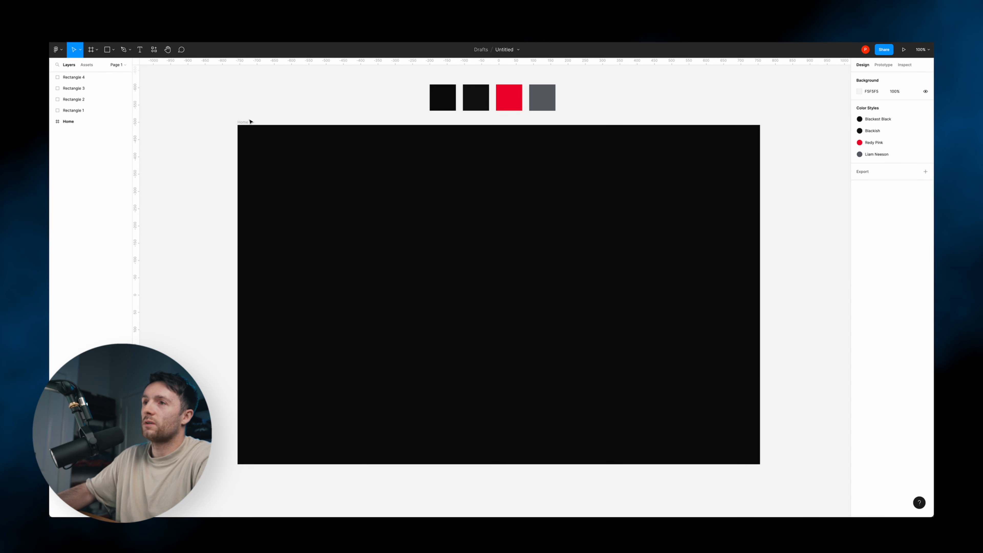
- Try enlarging the Home frame to about 1960 × 1271, and undo the resizing
{"action": "left_click", "coordinate": [248, 121]}
{"action": "scroll", "coordinate": [426, 252], "scroll_direction": "down", "scroll_amount": 5}
{"action": "left_click_drag", "start_coordinate": [489, 276], "coordinate": [510, 261]}
{"action": "scroll", "coordinate": [511, 247], "scroll_direction": "up", "scroll_amount": 4}
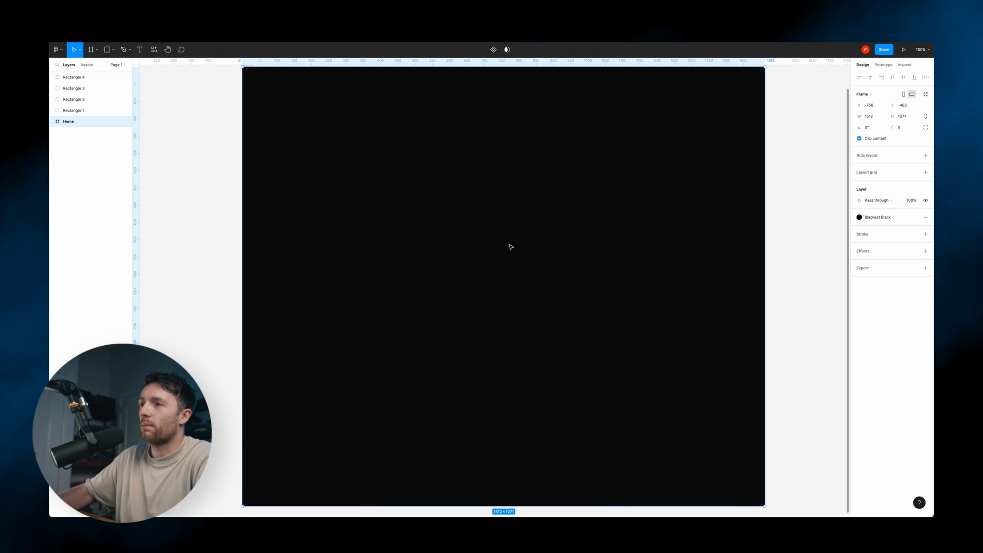
{"action": "scroll", "coordinate": [754, 232], "scroll_direction": "right", "scroll_amount": 2}
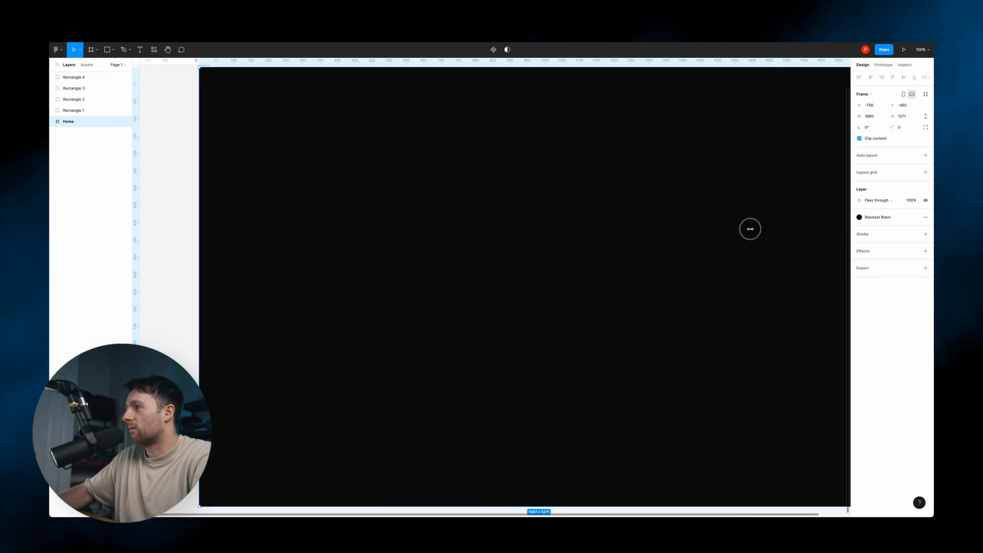
{"action": "key", "text": "ctrl+z"}
{"action": "scroll", "coordinate": [767, 231], "scroll_direction": "up", "scroll_amount": 3}
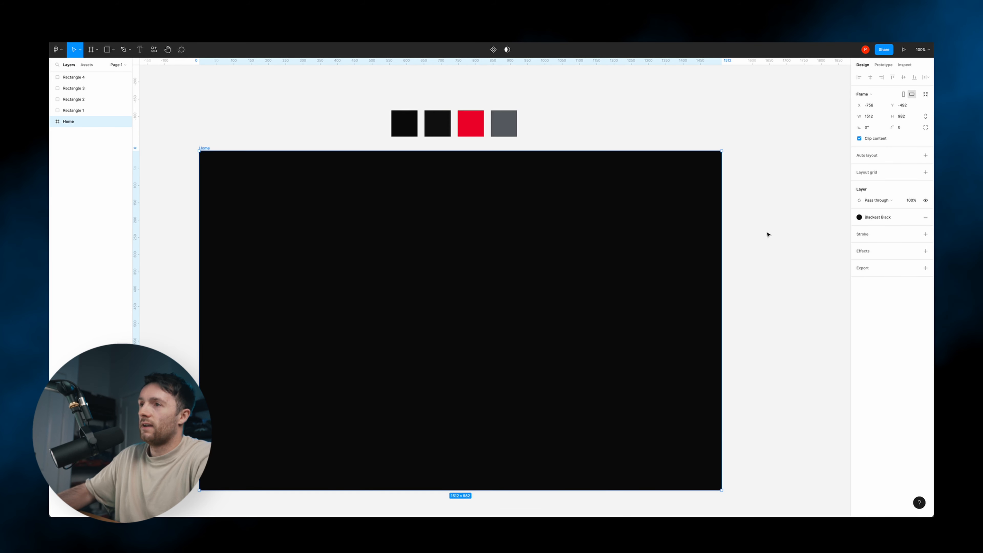
{"action": "left_click", "coordinate": [767, 231]}
{"action": "left_click", "coordinate": [398, 129]}
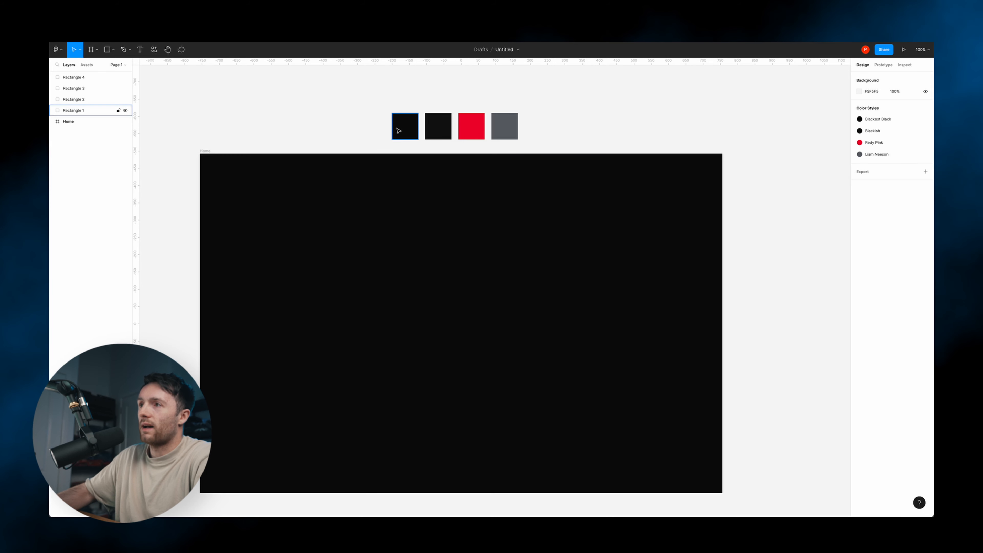
{"action": "left_click", "coordinate": [311, 127]}
{"action": "scroll", "coordinate": [217, 136], "scroll_direction": "down", "scroll_amount": 1}
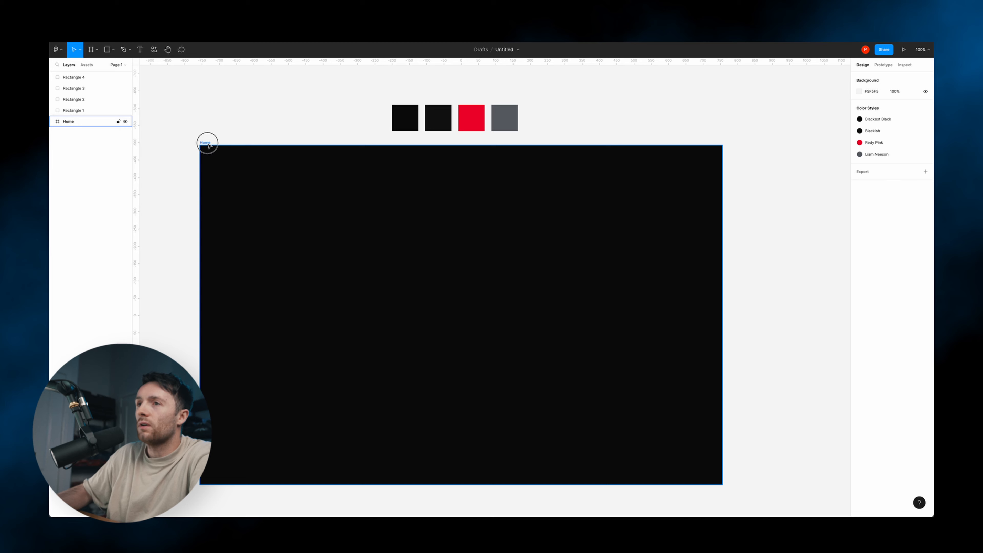
- Paste the copied Browser / Chrome / Dark mockup into the Home frame
{"action": "left_click", "coordinate": [209, 143]}
{"action": "key", "text": "ctrl+v"}
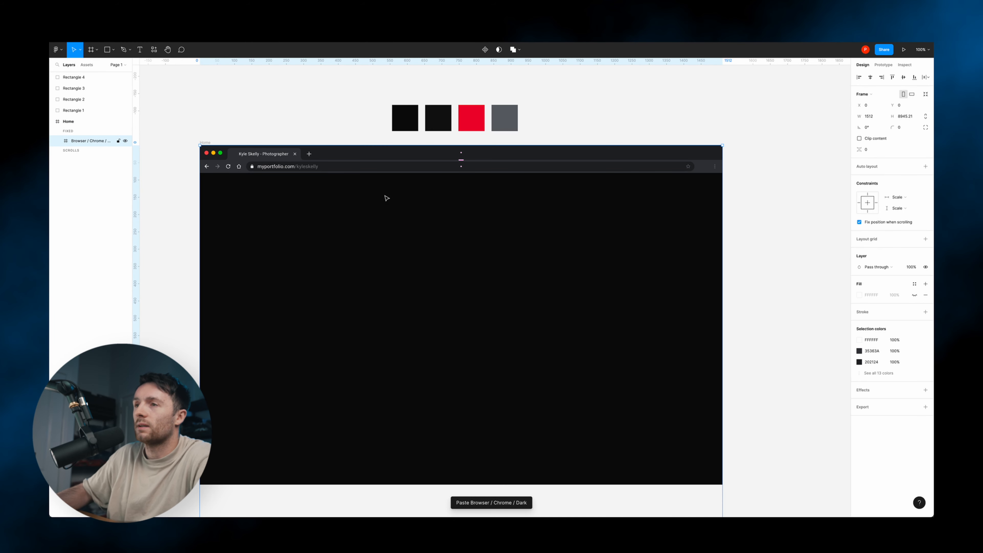
{"action": "left_click", "coordinate": [307, 121]}
{"action": "scroll", "coordinate": [283, 160], "scroll_direction": "right", "scroll_amount": 1}
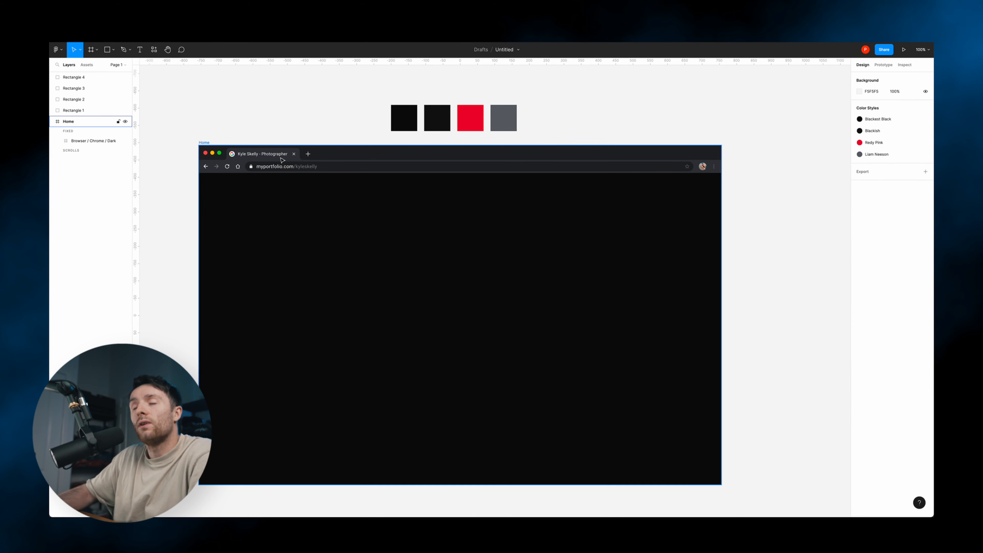
- Open the title text on the browser mockup's tab for editing and leave the text editing
{"action": "left_click", "coordinate": [261, 156], "text": "super"}
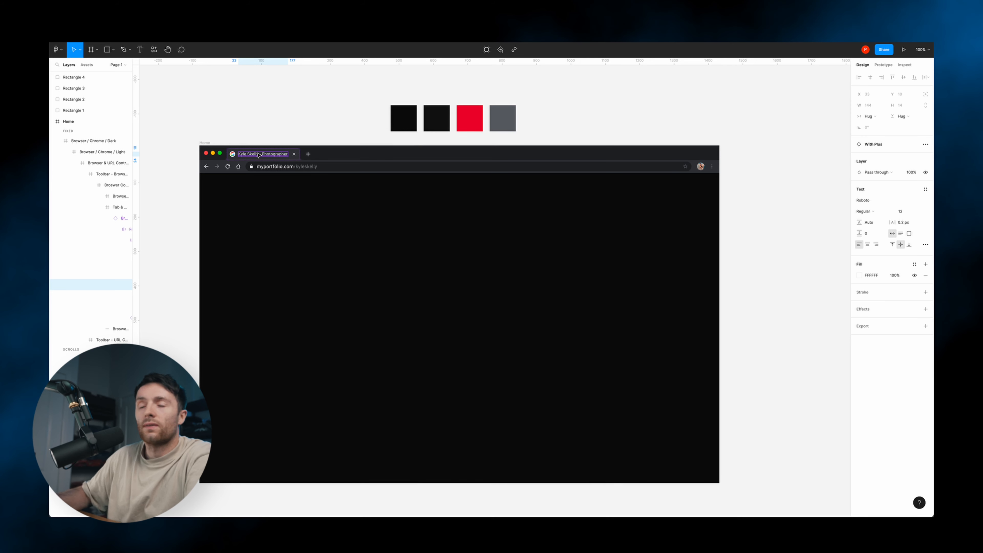
{"action": "double_click", "coordinate": [258, 155]}
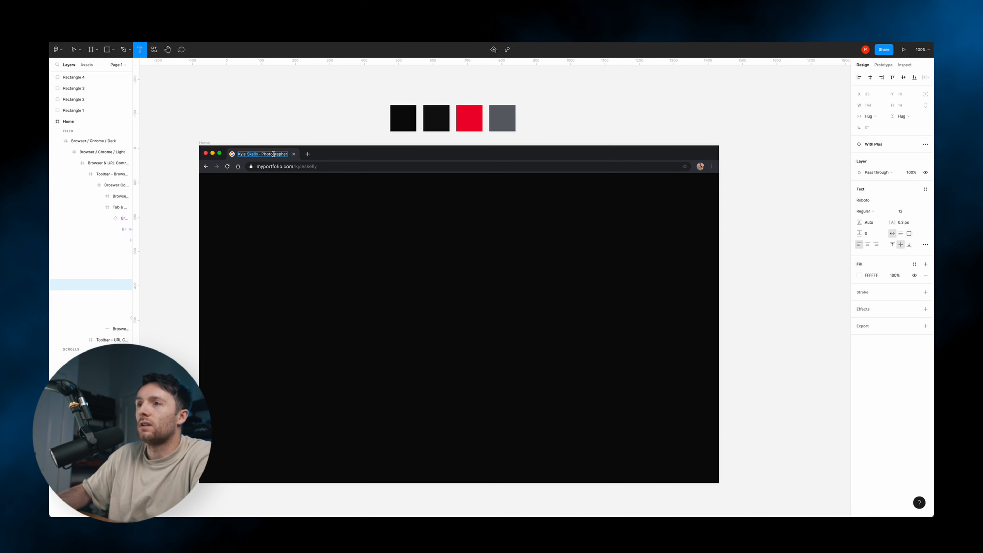
{"action": "key", "text": "Escape"}
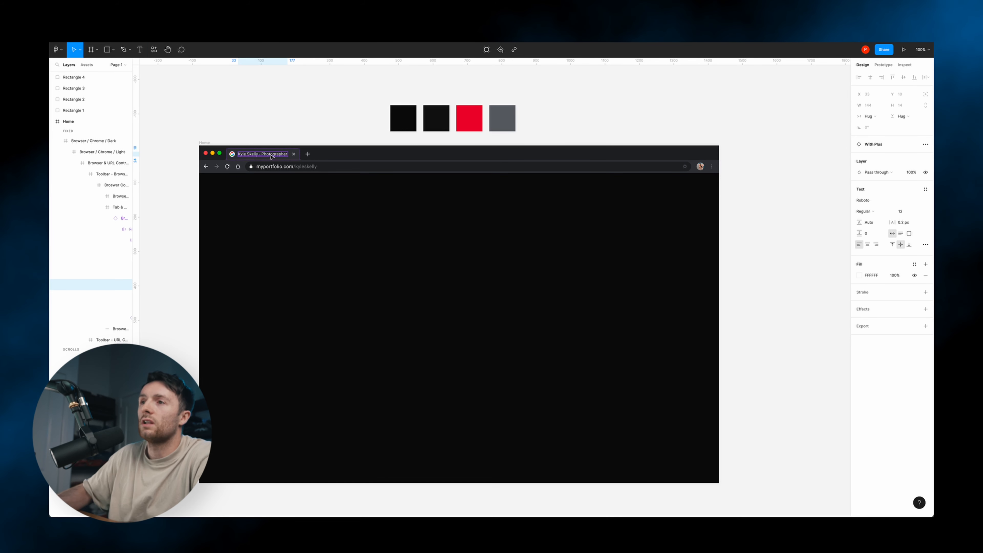
{"action": "key", "text": "Escape"}
{"action": "left_click", "coordinate": [342, 158]}
{"action": "scroll", "coordinate": [342, 159], "scroll_direction": "down", "scroll_amount": 1}
{"action": "left_click", "coordinate": [290, 134]}
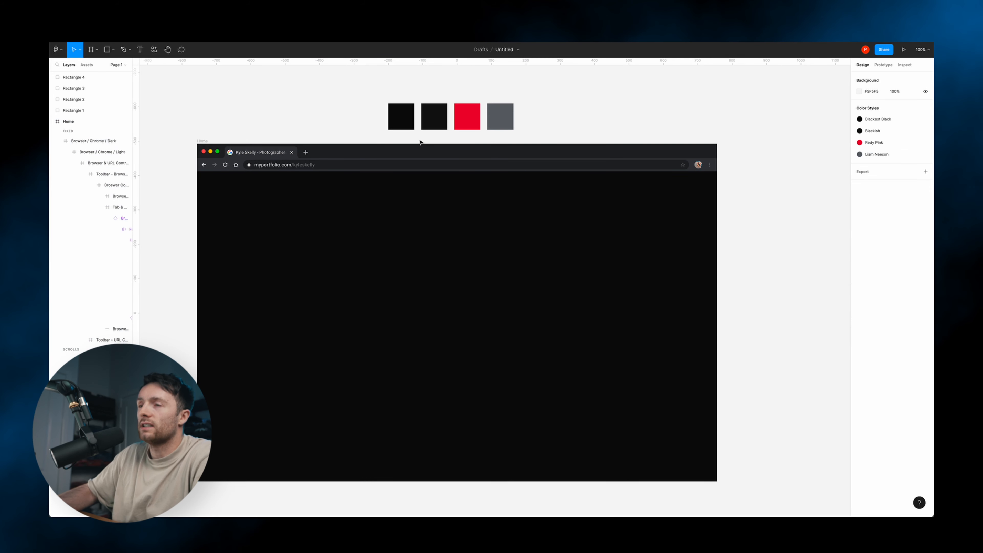
- Present the design as a prototype preview
{"action": "scroll", "coordinate": [320, 114], "scroll_direction": "left", "scroll_amount": 1}
{"action": "left_click", "coordinate": [903, 50]}
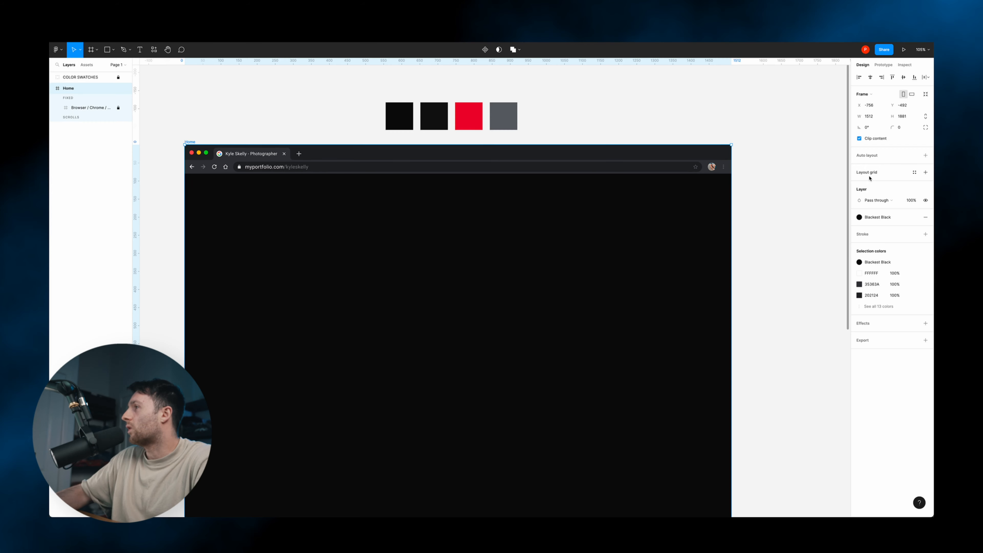
- Add a layout grid to the Home frame, switch it to Columns and set the count to 12
{"action": "key", "text": "ctrl+g"}
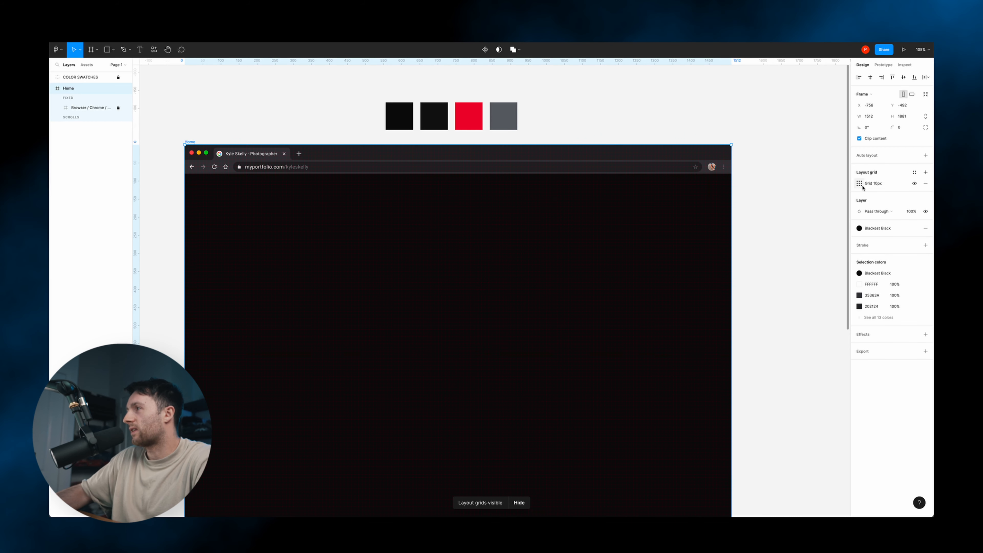
{"action": "left_click", "coordinate": [861, 186]}
{"action": "left_click", "coordinate": [790, 186]}
{"action": "left_click", "coordinate": [802, 196]}
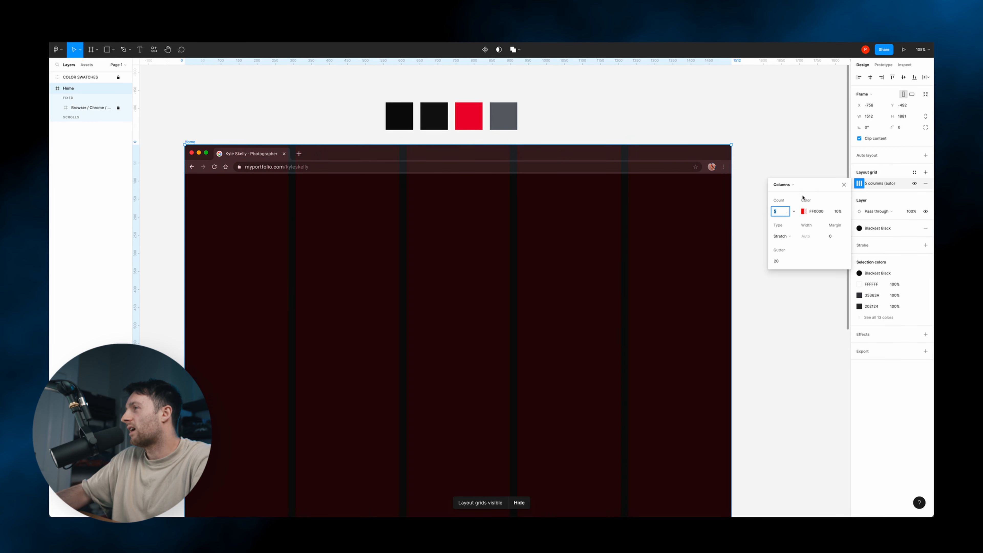
{"action": "type", "text": "12"}
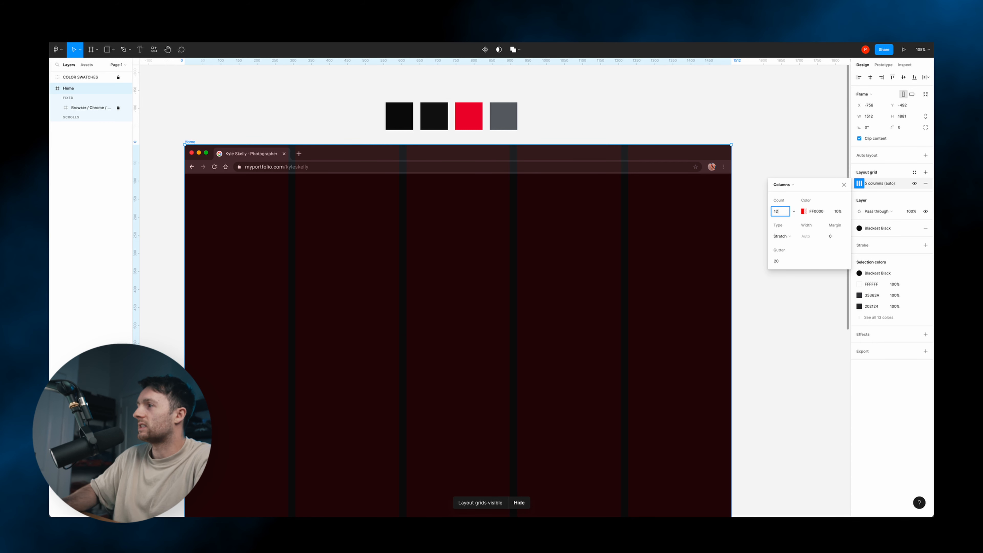
{"action": "key", "text": "Return"}
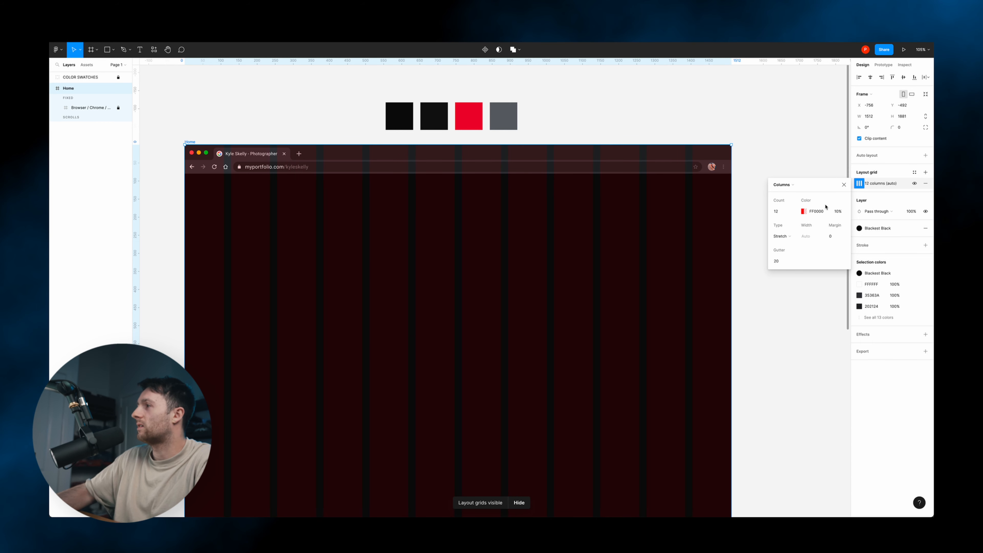
- Set the margin of the Home frame's column grid to 80 and close the grid settings
{"action": "left_click", "coordinate": [837, 238]}
{"action": "key", "text": "Return"}
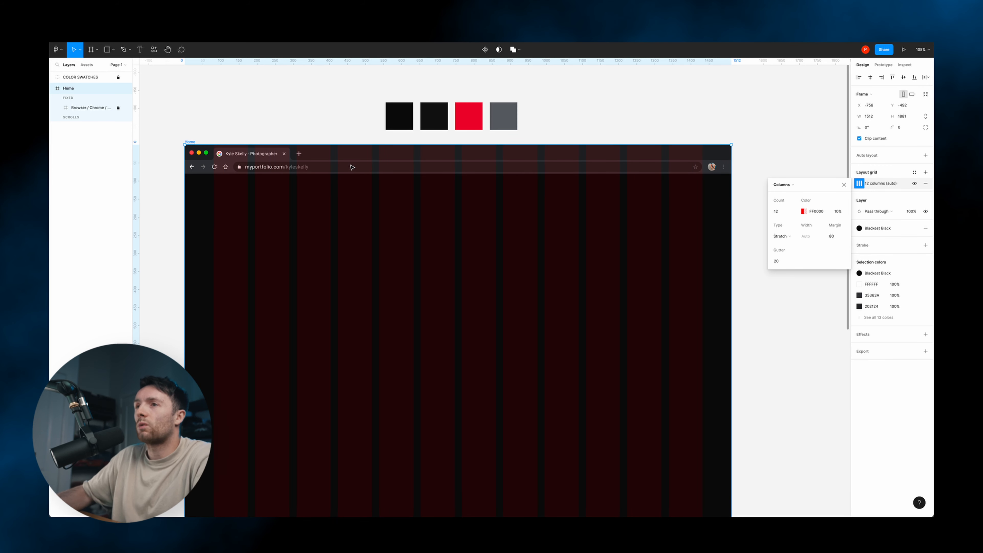
{"action": "scroll", "coordinate": [352, 167], "scroll_direction": "down", "scroll_amount": 3}
{"action": "key", "text": "Escape"}
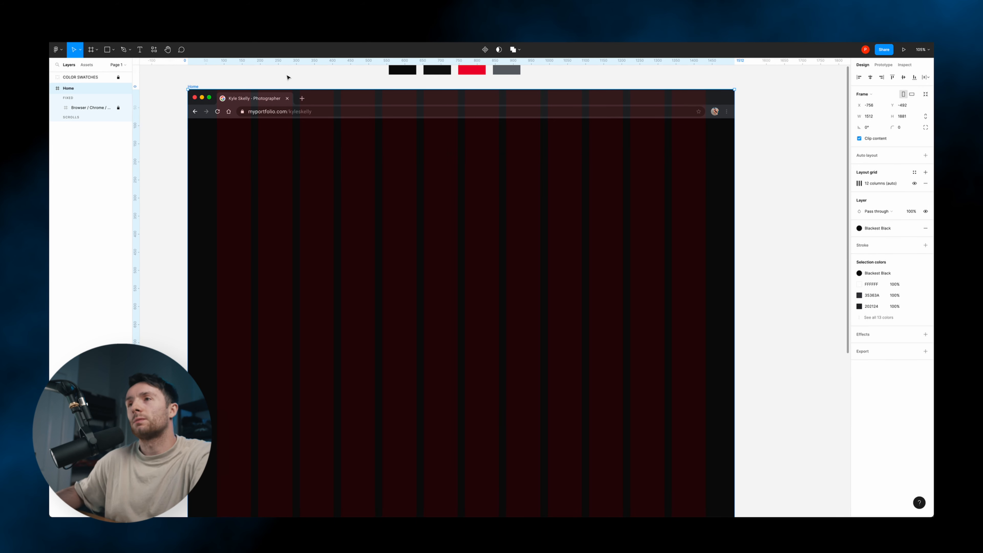
{"action": "left_click", "coordinate": [285, 75]}
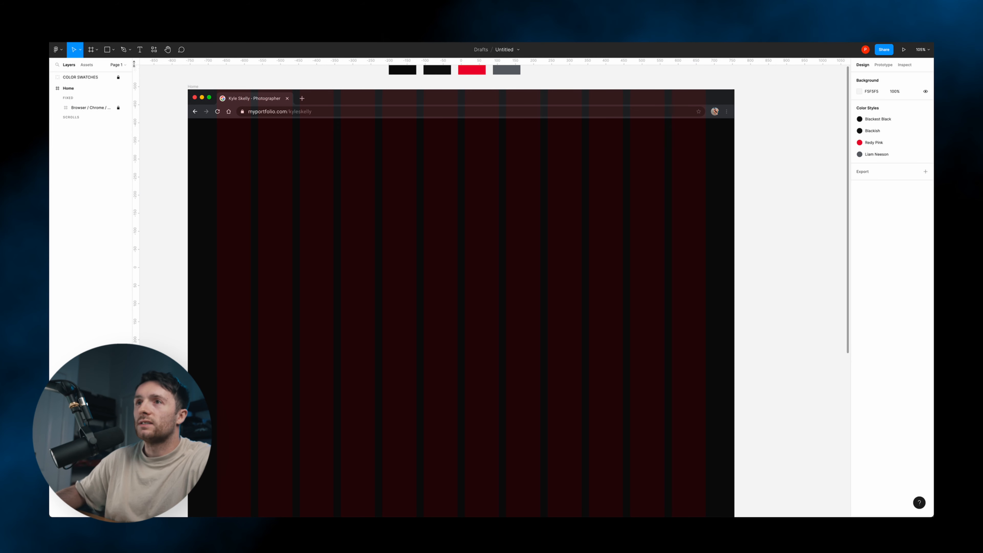
- Hide the layout grids and draw a new frame inside Home, starting at the left edge directly below the browser's address bar
{"action": "key", "text": "f"}
{"action": "key", "text": "ctrl+g"}
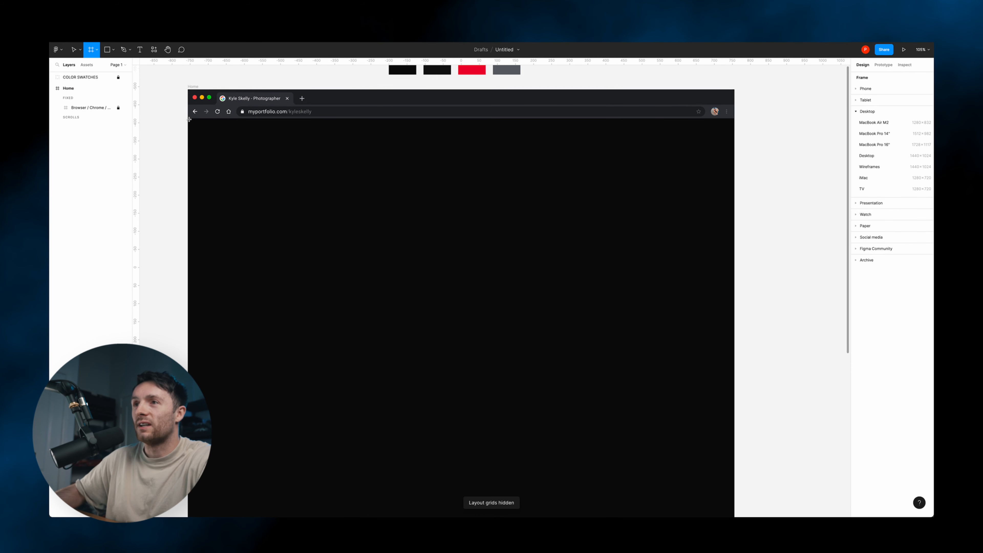
{"action": "left_click_drag", "start_coordinate": [189, 119], "coordinate": [220, 143]}
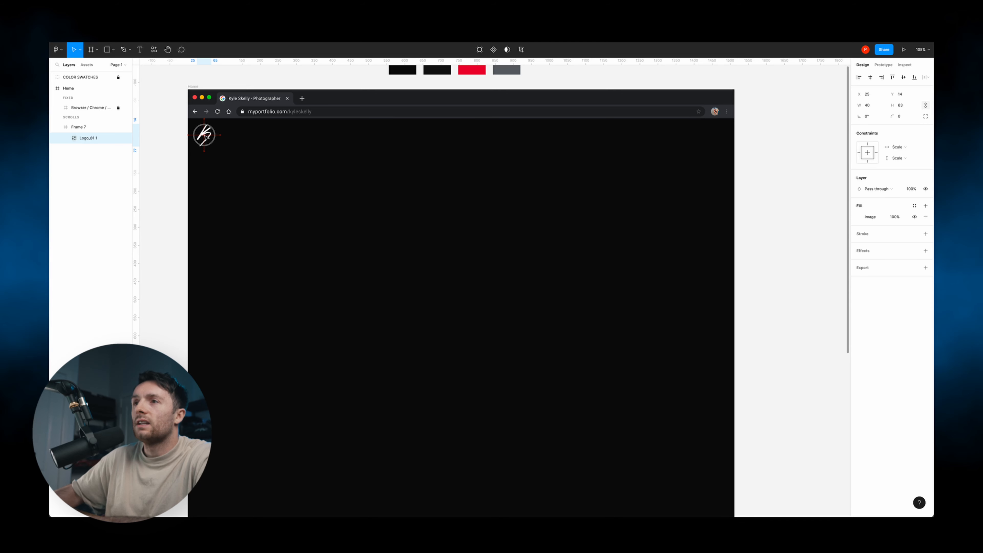
- Shrink the logo image to 32 × 49 and position it in its frame at X 29, Y 20
{"action": "left_click", "coordinate": [205, 134]}
{"action": "left_click_drag", "start_coordinate": [210, 127], "coordinate": [208, 129]}
{"action": "left_click", "coordinate": [82, 129]}
{"action": "left_click", "coordinate": [83, 137]}
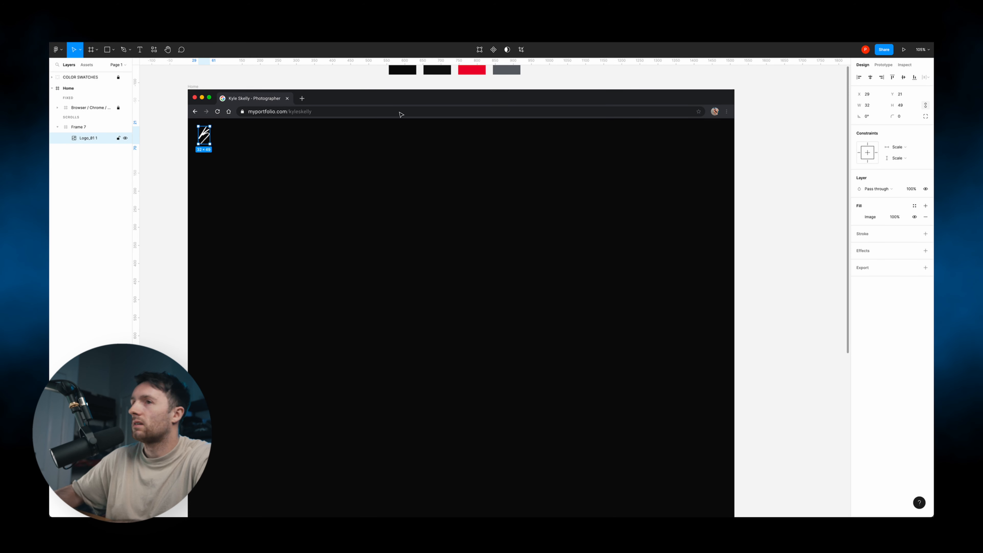
{"action": "key", "text": "Up"}
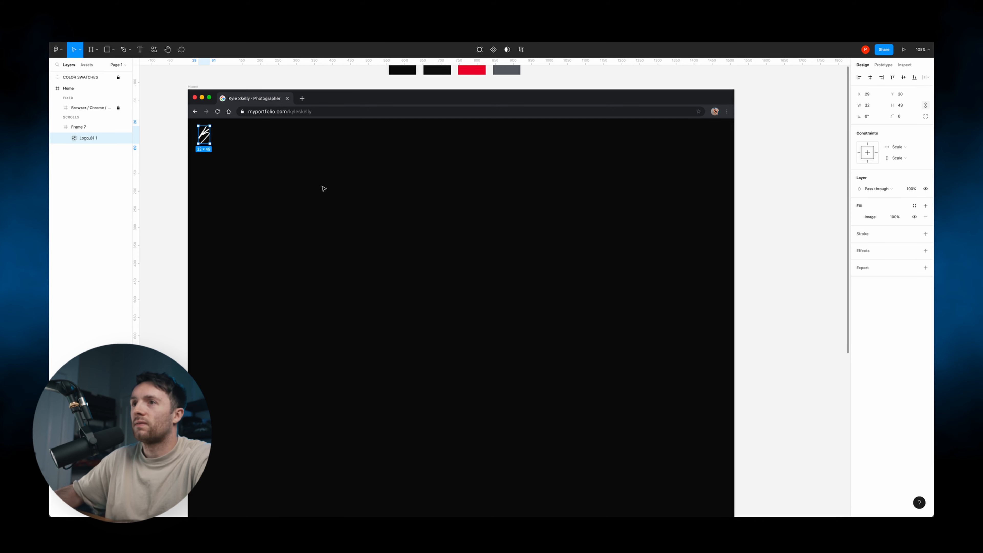
{"action": "left_click", "coordinate": [219, 142]}
{"action": "left_click", "coordinate": [243, 82]}
{"action": "left_click", "coordinate": [210, 136]}
{"action": "left_click", "coordinate": [271, 75]}
- Rename the frame that holds the logo image to LOGO
{"action": "left_click", "coordinate": [78, 127]}
{"action": "double_click", "coordinate": [79, 128]}
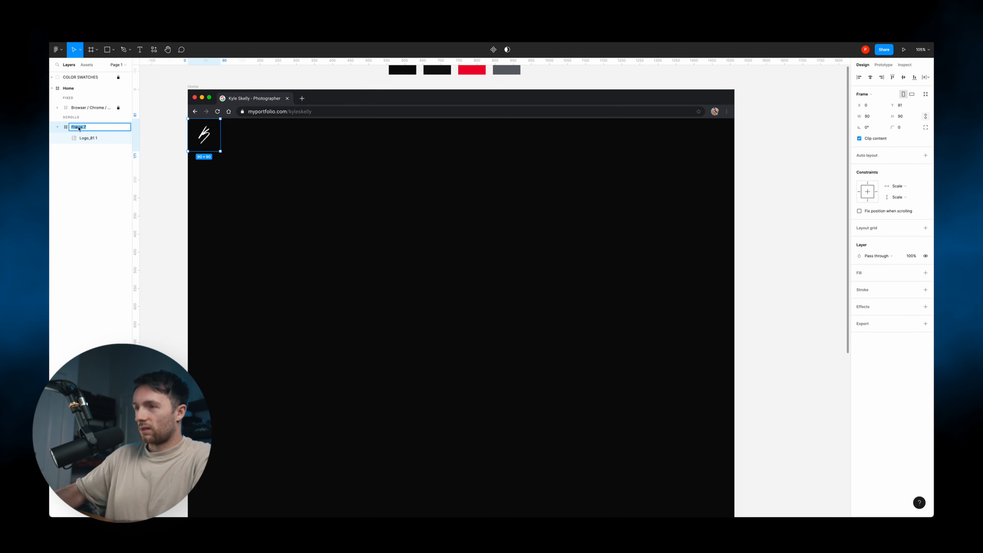
{"action": "type", "text": "LOGO"}
{"action": "key", "text": "Return"}
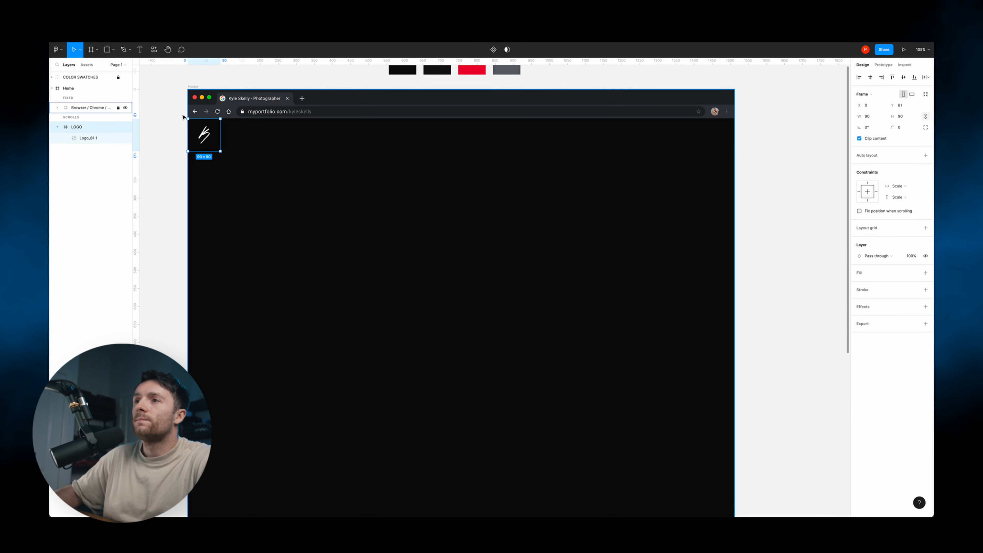
- Duplicate the LOGO frame, delete the copy's logo image and place the empty copy flush with Home's right edge at X 1422, Y 81
{"action": "left_click_drag", "start_coordinate": [204, 135], "coordinate": [696, 142]}
{"action": "double_click", "coordinate": [695, 140]}
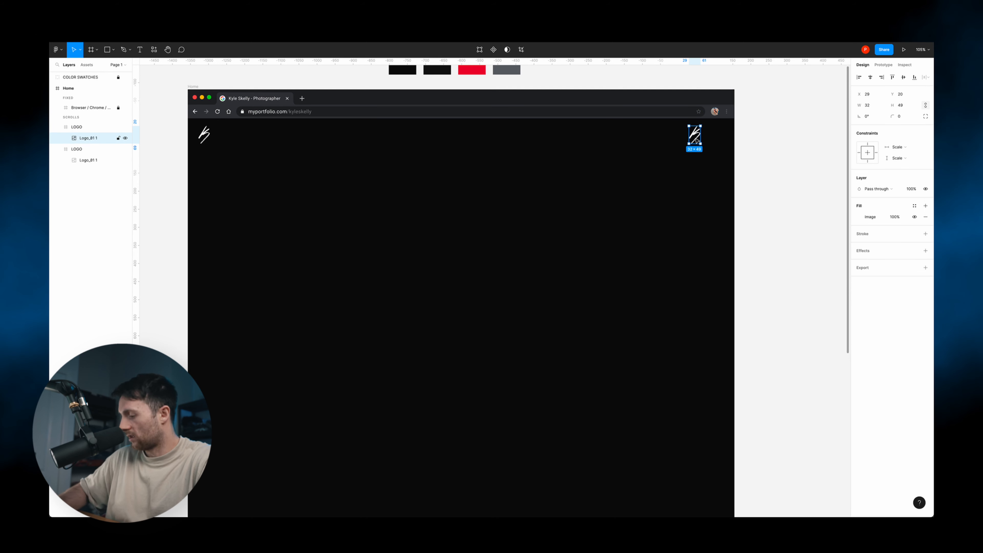
{"action": "key", "text": "Delete"}
{"action": "left_click", "coordinate": [693, 149]}
{"action": "left_click_drag", "start_coordinate": [693, 150], "coordinate": [717, 145]}
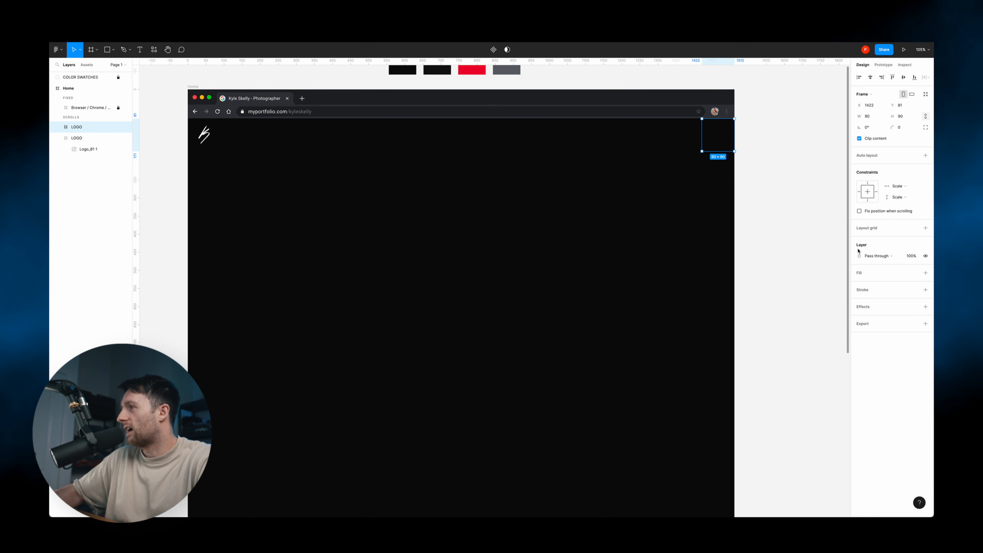
- Give the empty frame at Home's upper-right corner a fill using the Redy Pink color style
{"action": "left_click", "coordinate": [860, 284]}
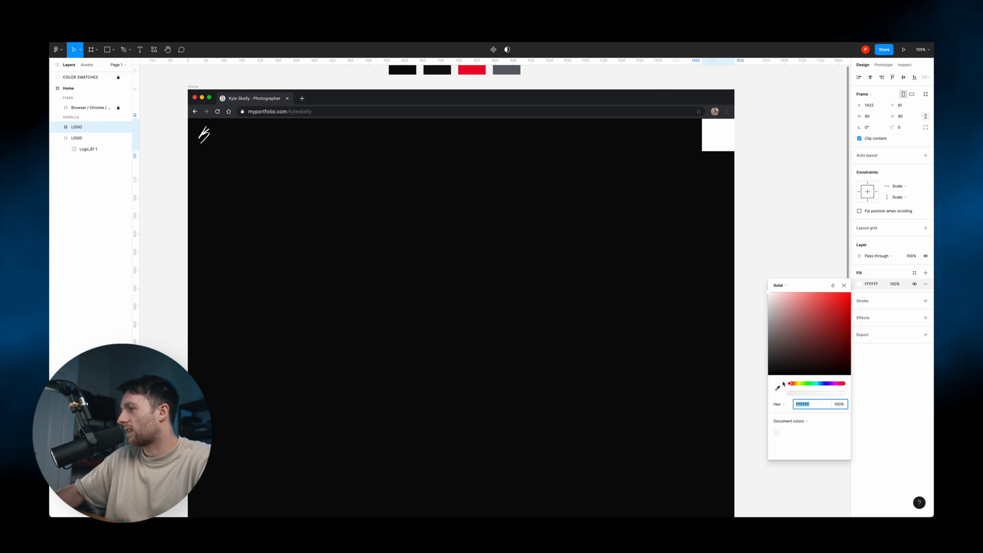
{"action": "left_click", "coordinate": [778, 388]}
{"action": "left_click", "coordinate": [915, 273]}
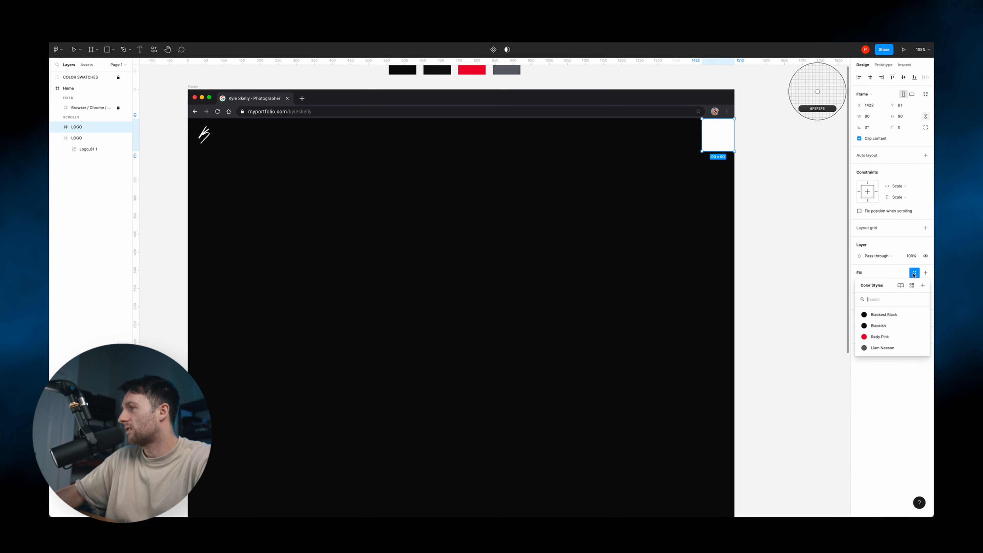
{"action": "left_click", "coordinate": [881, 339]}
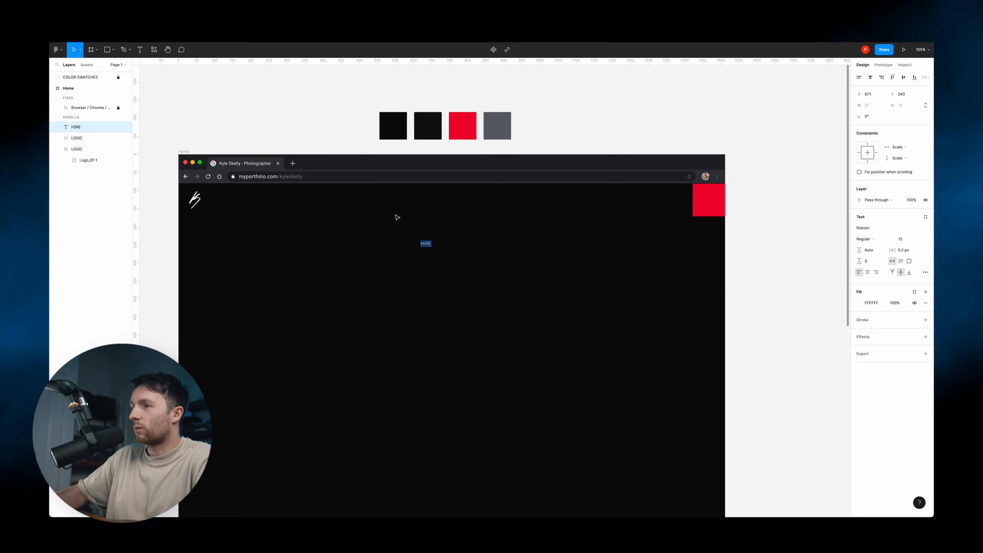
- Add the text HIRE in the Inter Black font and place it in the middle of the red square
{"action": "type", "text": "IRE"}
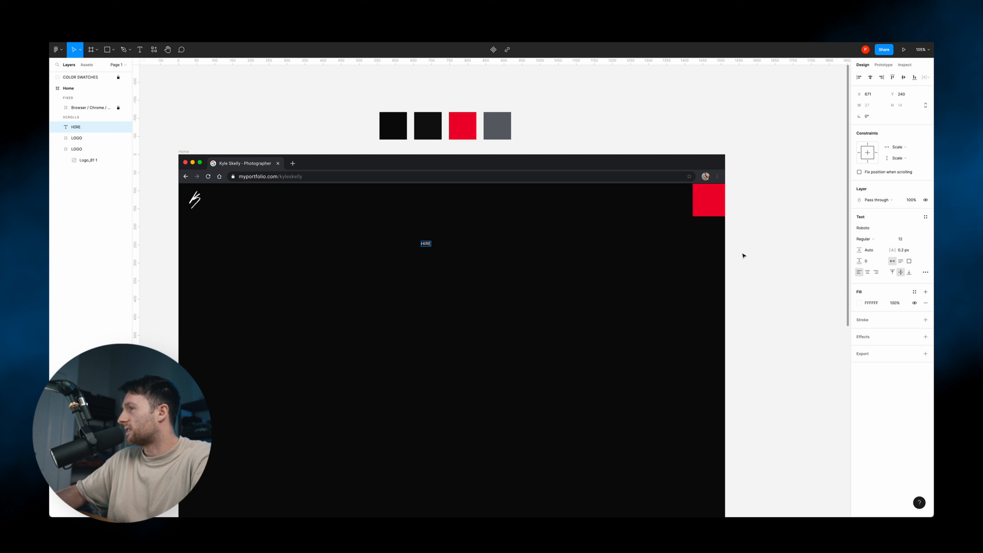
{"action": "left_click", "coordinate": [882, 231]}
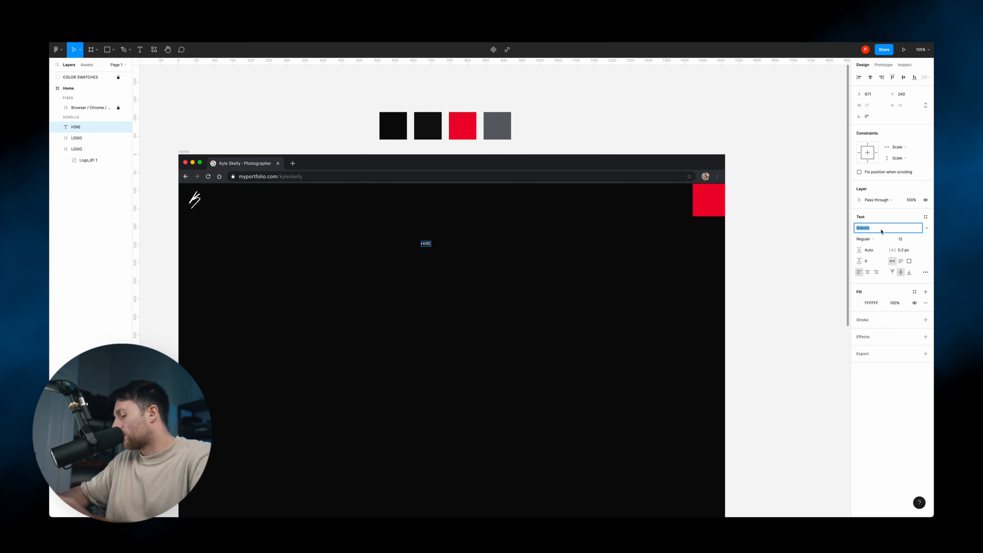
{"action": "type", "text": "Inte"}
{"action": "key", "text": "Return"}
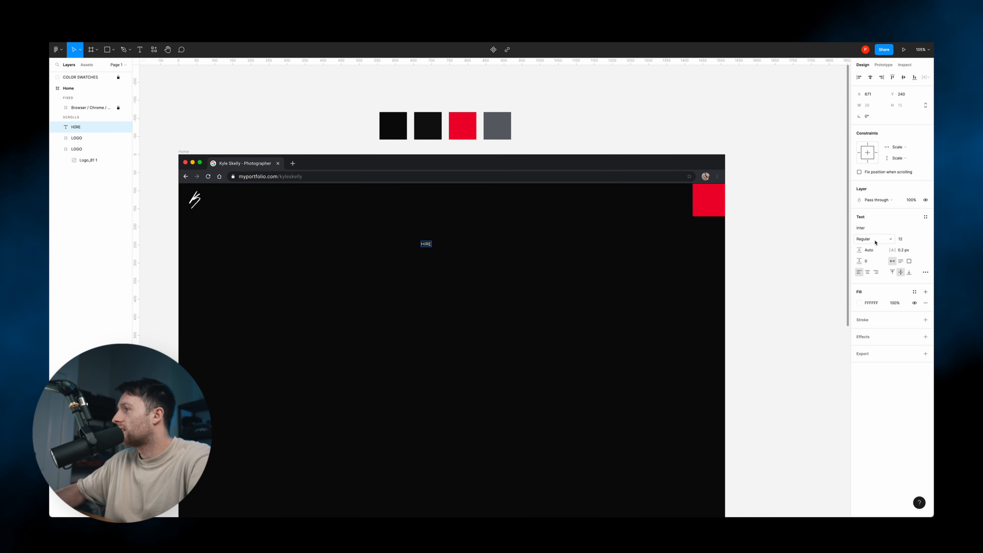
{"action": "left_click", "coordinate": [874, 240]}
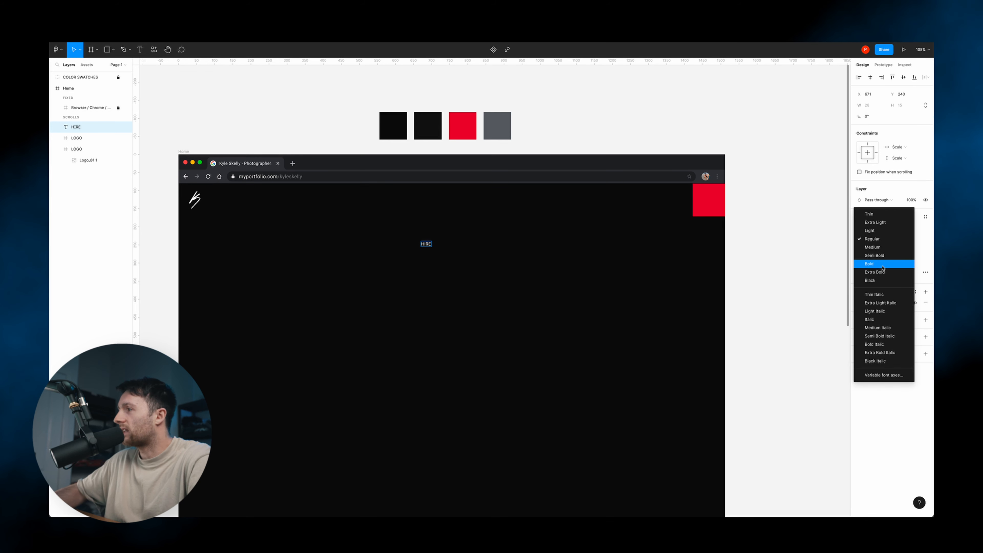
{"action": "left_click", "coordinate": [871, 281]}
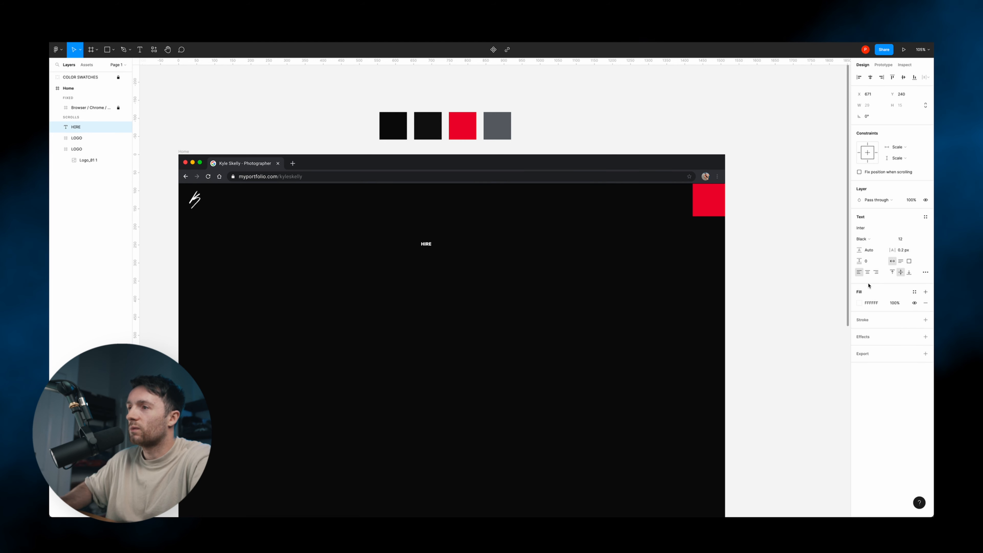
{"action": "left_click_drag", "start_coordinate": [426, 246], "coordinate": [709, 202]}
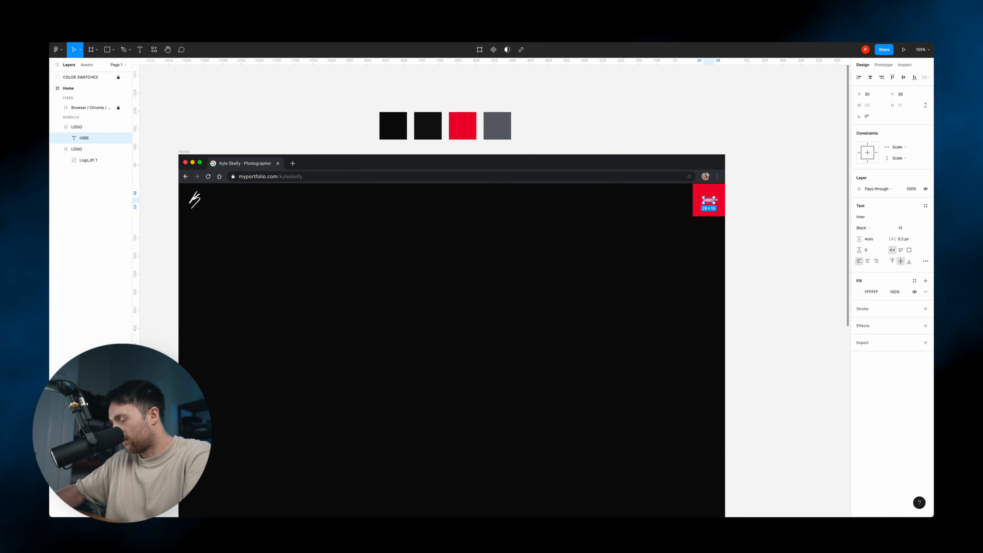
- Set the HIRE text's font size to 14 and its letter spacing to 0 px
{"action": "double_click", "coordinate": [709, 200]}
{"action": "left_click", "coordinate": [905, 228]}
{"action": "key", "text": "Up"}
{"action": "key", "text": "Up"}
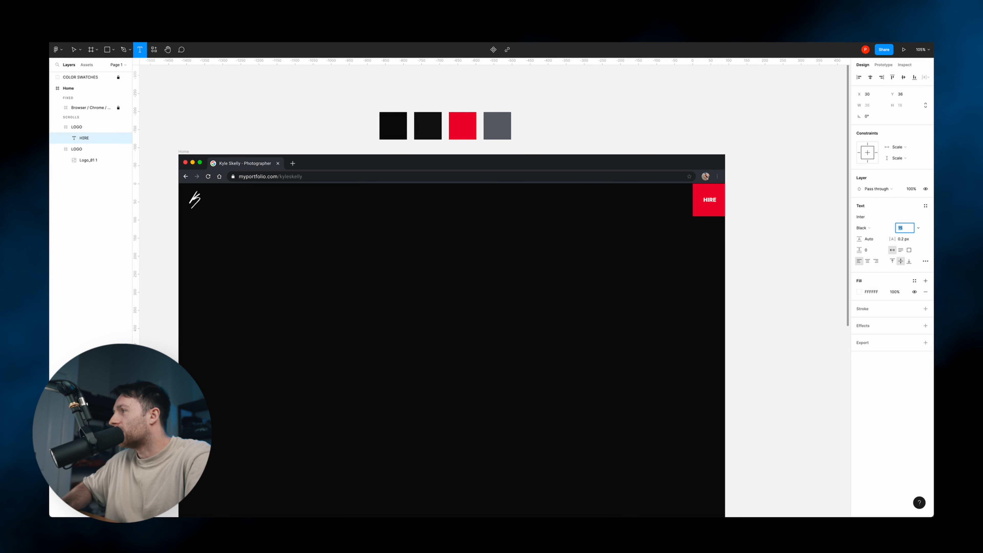
{"action": "left_click", "coordinate": [912, 241]}
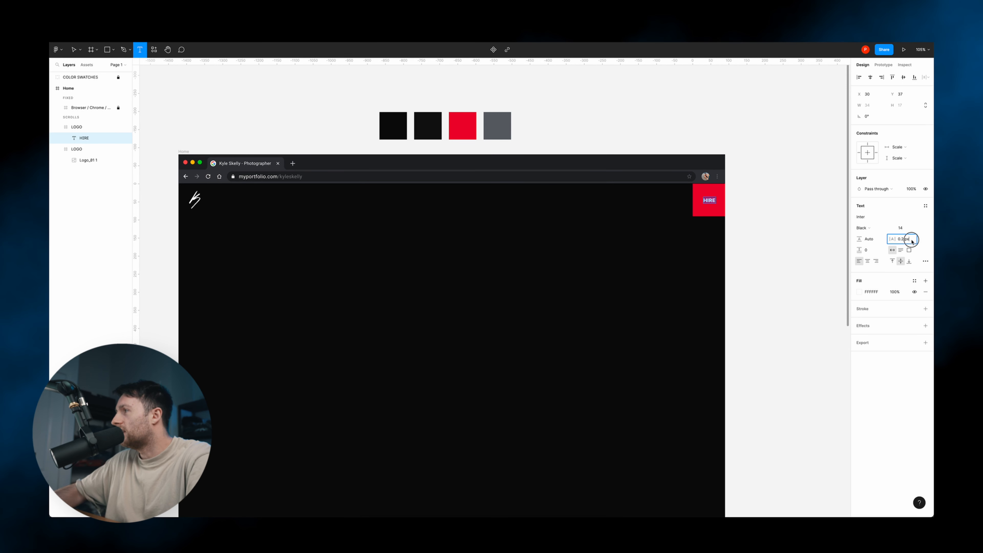
{"action": "key", "text": "Return"}
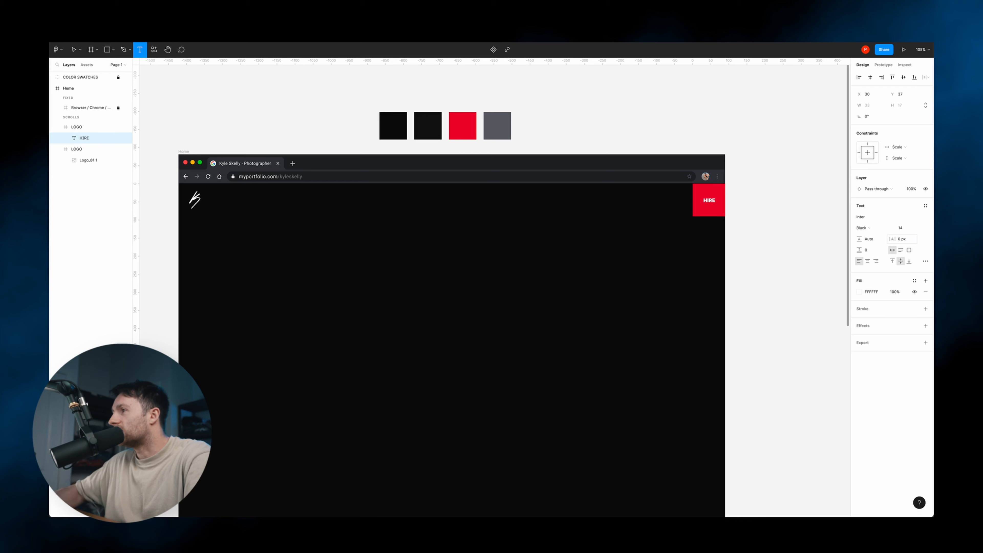
{"action": "key", "text": "Escape"}
{"action": "left_click", "coordinate": [753, 200]}
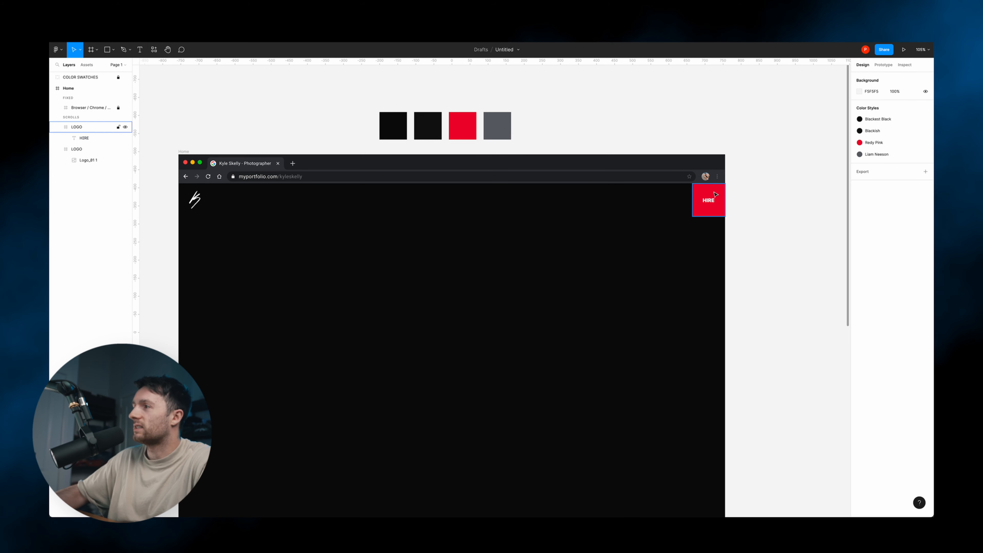
{"action": "left_click", "coordinate": [747, 225]}
- Duplicate the HIRE text to the middle of the header row and change the copy's wording to WORK
{"action": "left_click_drag", "start_coordinate": [708, 200], "coordinate": [420, 203]}
{"action": "double_click", "coordinate": [419, 199]}
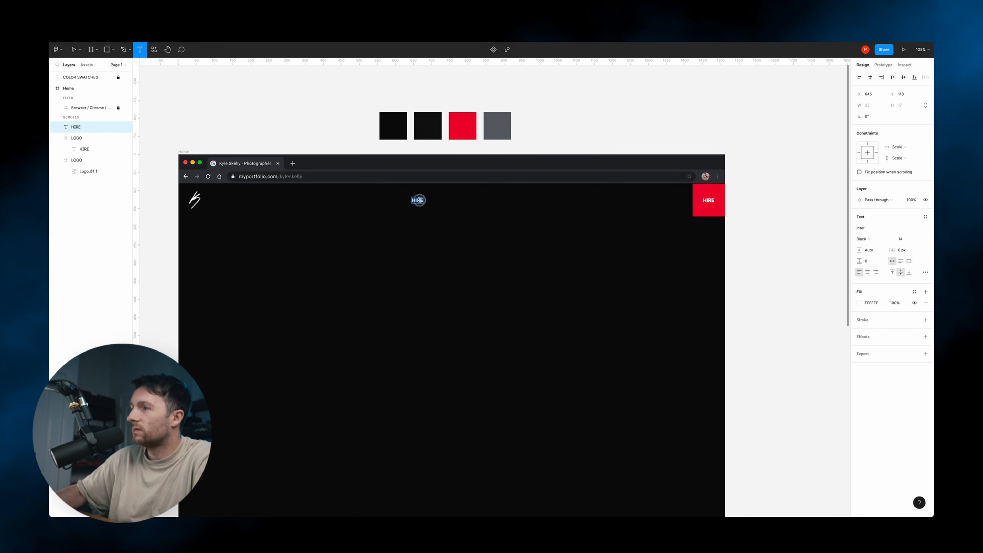
{"action": "type", "text": "WORK"}
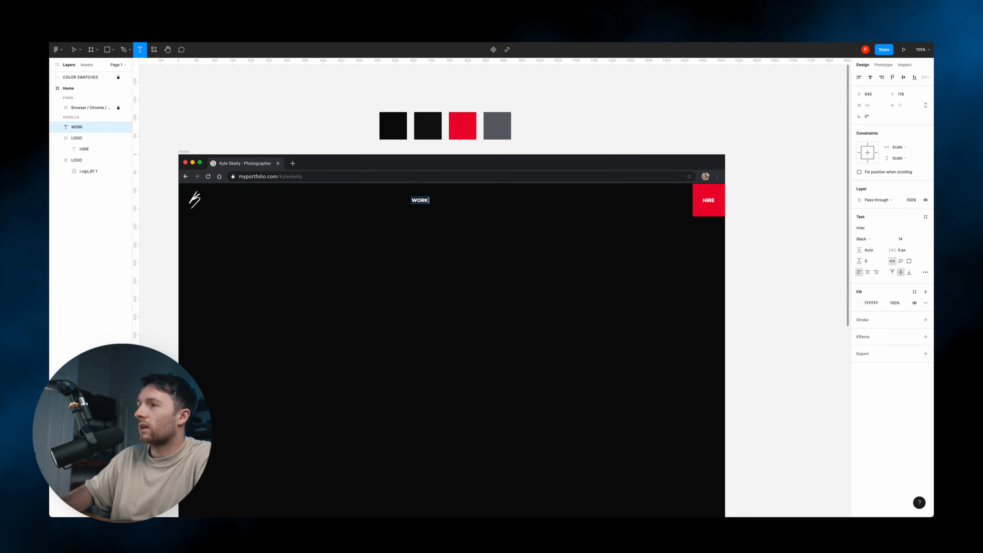
{"action": "key", "text": "Escape"}
- Duplicate the WORK text to its right on the same line and change the copy's wording to BIO
{"action": "left_click_drag", "start_coordinate": [422, 204], "coordinate": [465, 204]}
{"action": "double_click", "coordinate": [464, 201]}
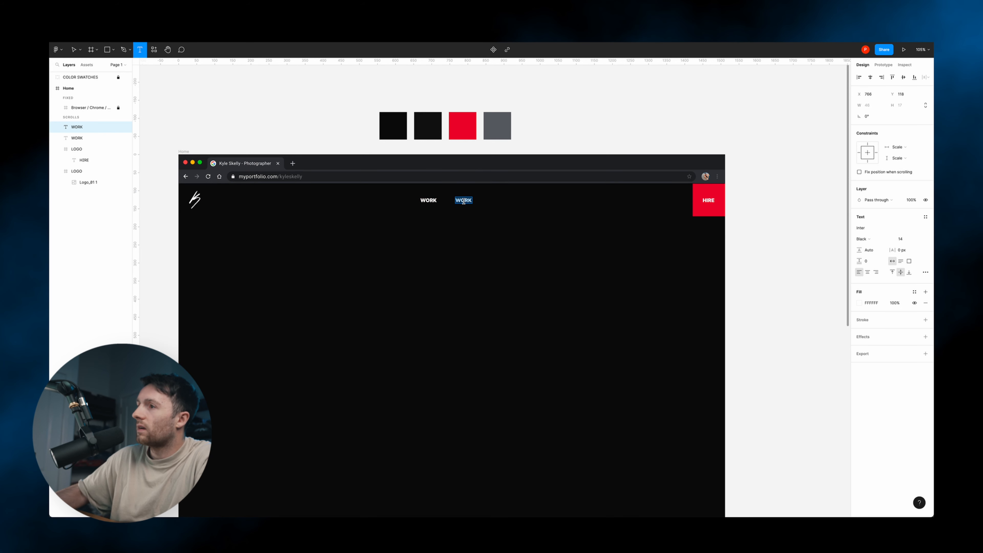
{"action": "type", "text": "BIO"}
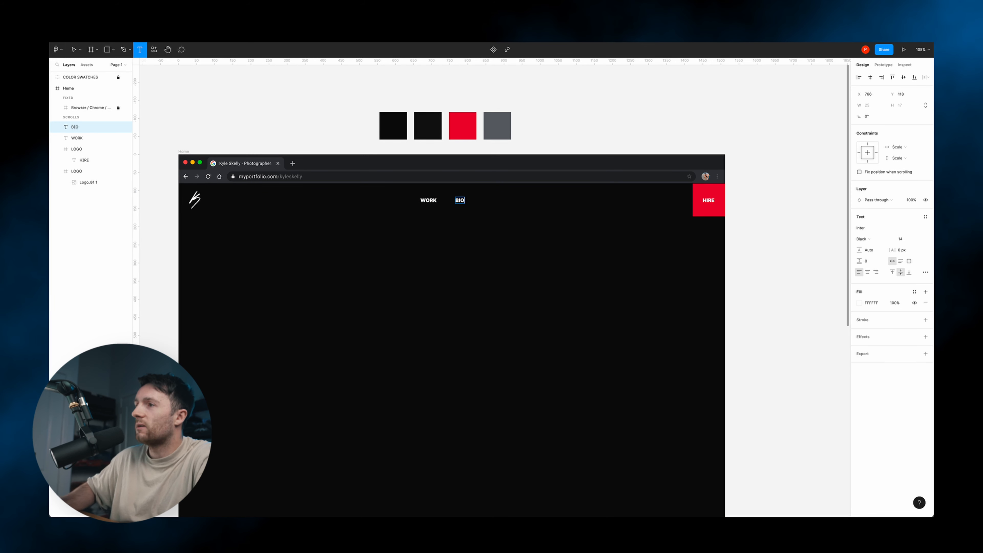
{"action": "key", "text": "Escape"}
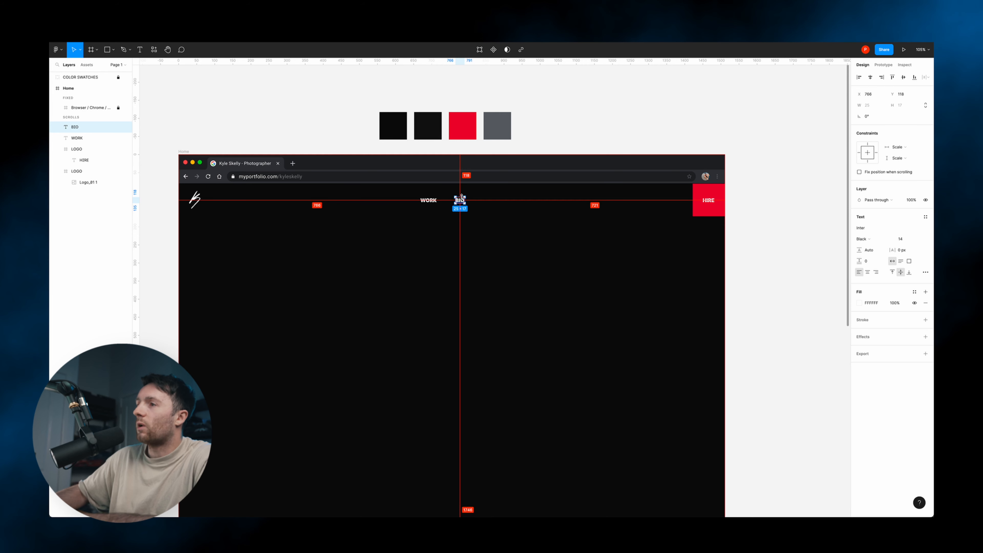
{"action": "left_click_drag", "start_coordinate": [460, 197], "coordinate": [504, 201]}
{"action": "key", "text": "ctrl+z"}
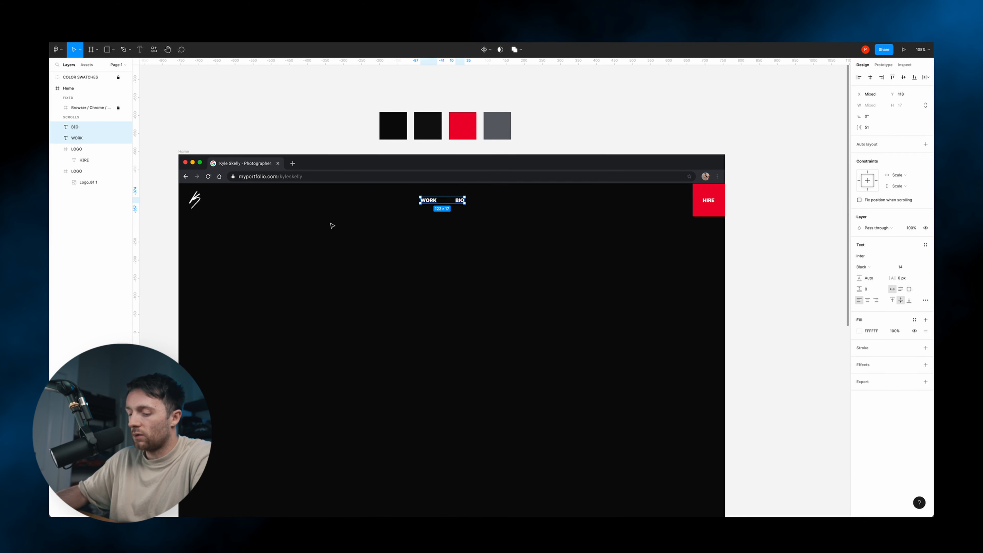
- Wrap the WORK and BIO texts in a horizontal auto layout frame with 40 spacing between items
{"action": "key", "text": "shift+a"}
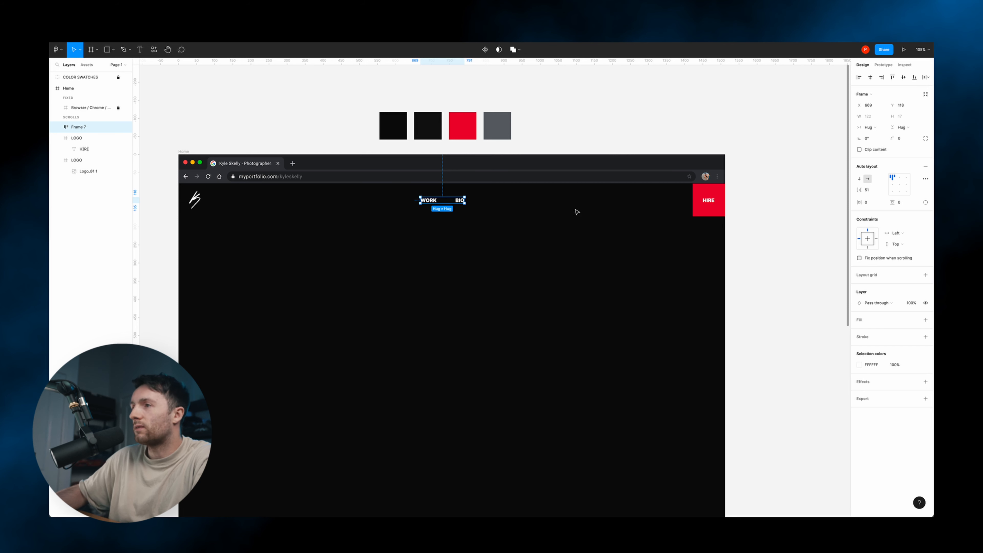
{"action": "left_click", "coordinate": [877, 194]}
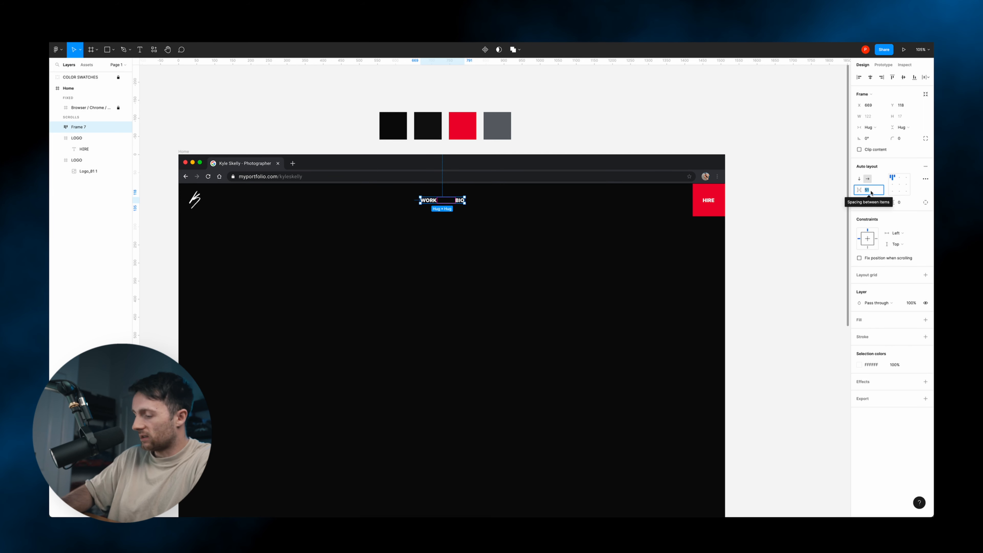
{"action": "type", "text": "40"}
{"action": "key", "text": "Return"}
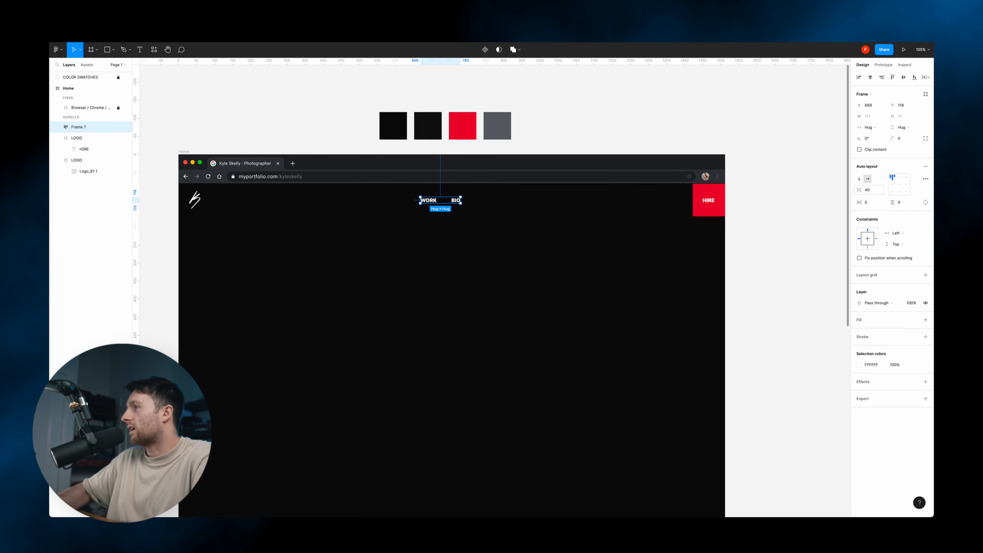
- Try out smaller and larger item spacings, down to 0, on the auto layout frame holding WORK and BIO
{"action": "left_click", "coordinate": [868, 191]}
{"action": "key", "text": "Down"}
{"action": "key", "text": "Down"}
{"action": "key", "text": "Down"}
{"action": "key", "text": "Down"}
{"action": "key", "text": "Down"}
{"action": "key", "text": "Down"}
{"action": "key", "text": "Down"}
{"action": "key", "text": "Down"}
{"action": "key", "text": "Down"}
{"action": "key", "text": "Down"}
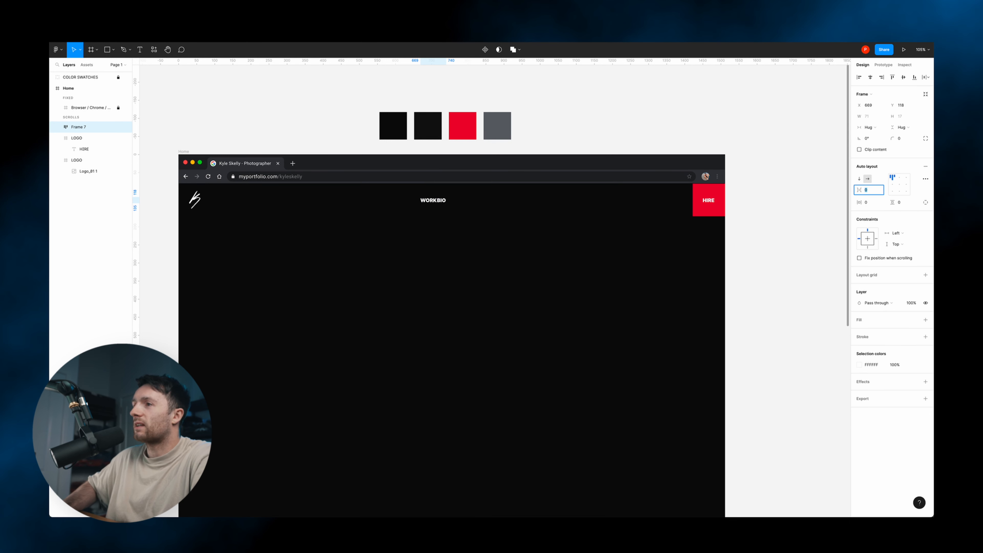
{"action": "key", "text": "shift+Up"}
{"action": "key", "text": "shift+Up"}
{"action": "key", "text": "shift+Up"}
{"action": "key", "text": "shift+Down"}
{"action": "key", "text": "shift+Down"}
{"action": "key", "text": "shift+Down"}
{"action": "key", "text": "shift+Up"}
- Paste three extra copies of the WORK text inside the auto layout frame, between WORK and BIO
{"action": "left_click", "coordinate": [58, 127]}
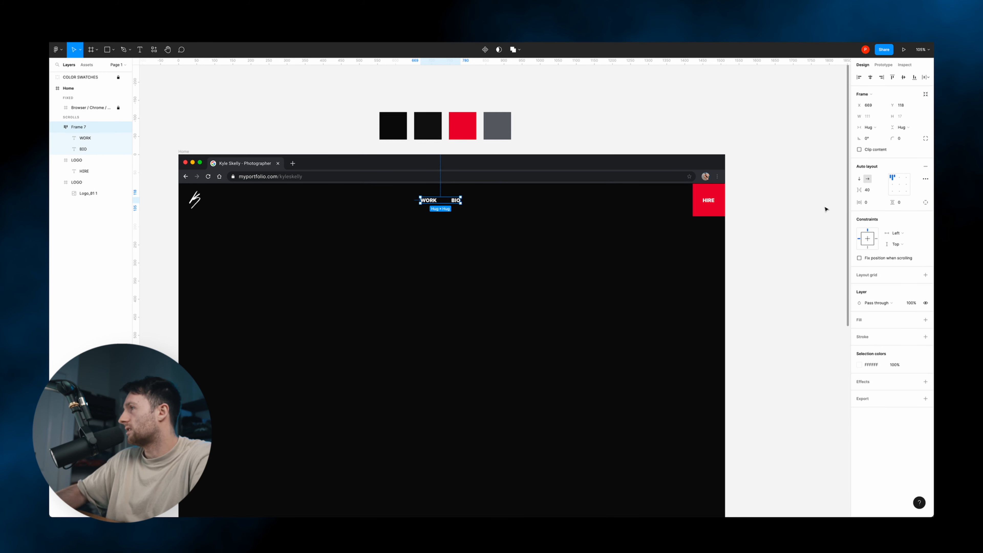
{"action": "left_click", "coordinate": [95, 142]}
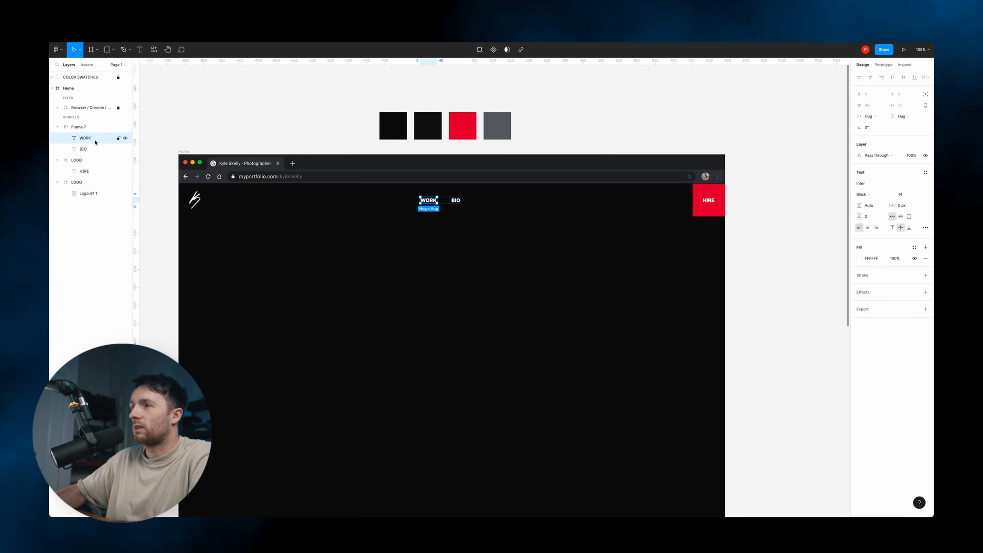
{"action": "key", "text": "ctrl+v"}
{"action": "key", "text": "ctrl+v"}
{"action": "key", "text": "ctrl+v"}
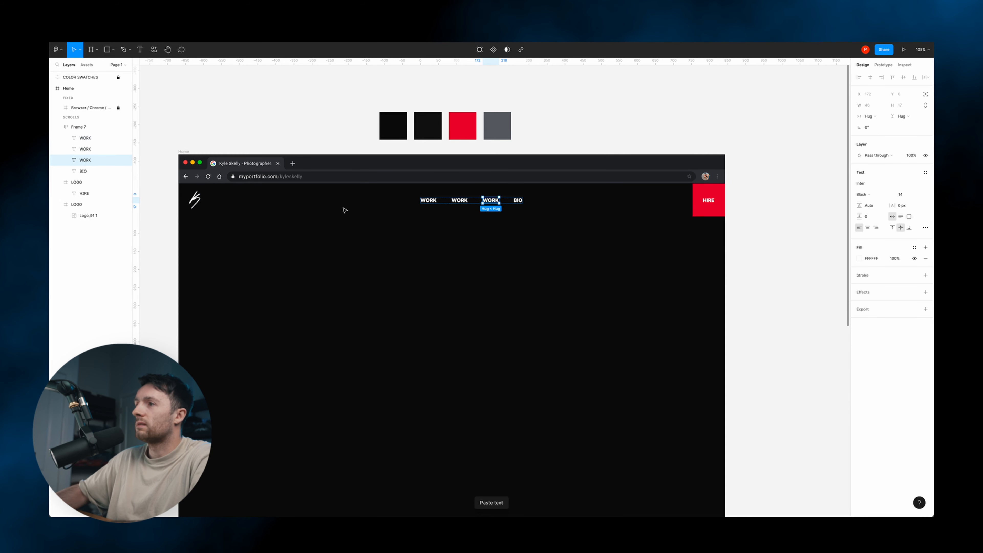
{"action": "key", "text": "Escape"}
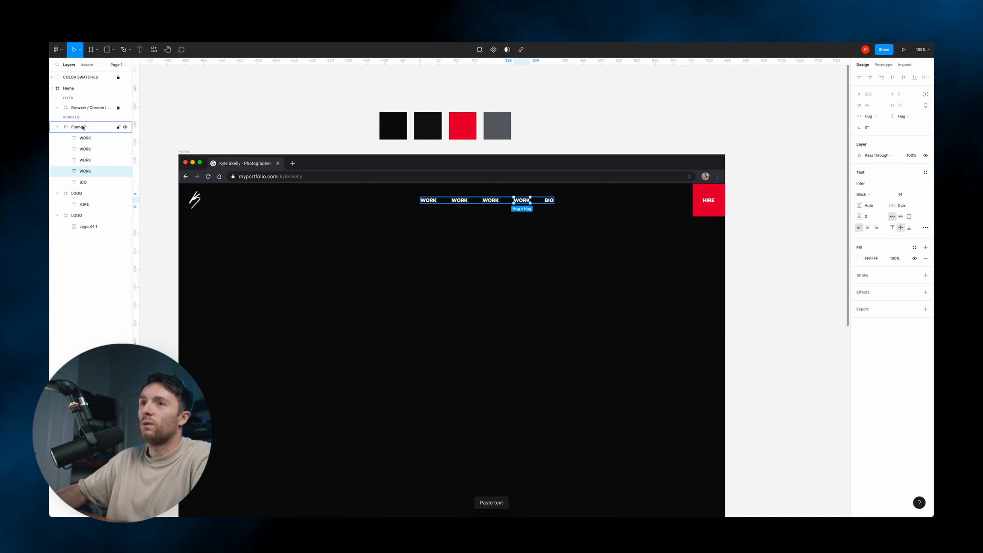
- Delete the three extra WORK texts from the auto layout frame and select the whole frame
{"action": "left_click", "coordinate": [868, 190]}
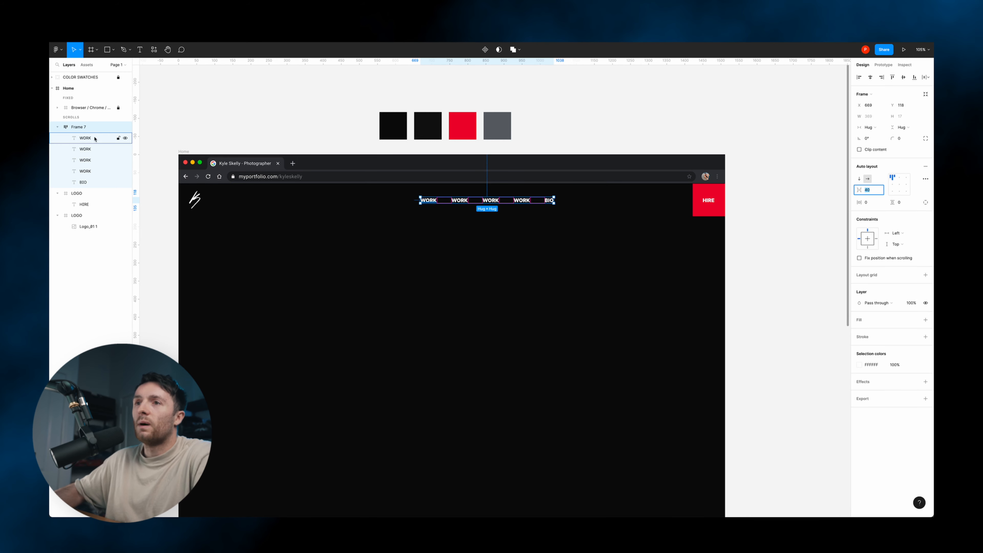
{"action": "left_click", "coordinate": [85, 138]}
{"action": "left_click", "coordinate": [92, 161], "text": "shift"}
{"action": "key", "text": "BackSpace"}
{"action": "left_click", "coordinate": [78, 126]}
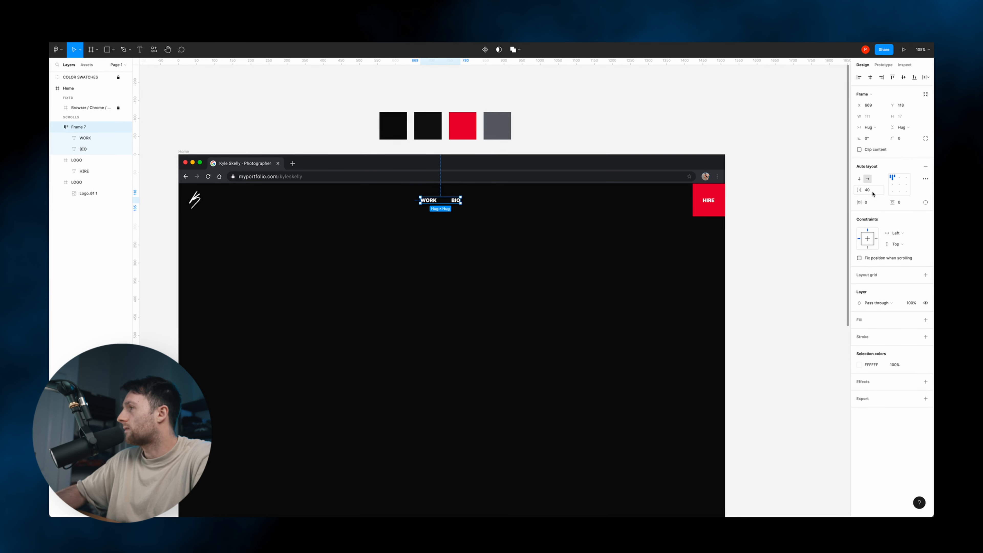
- Rename the auto layout frame of links as NAVIGATION and the frame holding the HIRE text as HIRE BUTTON
{"action": "double_click", "coordinate": [76, 127]}
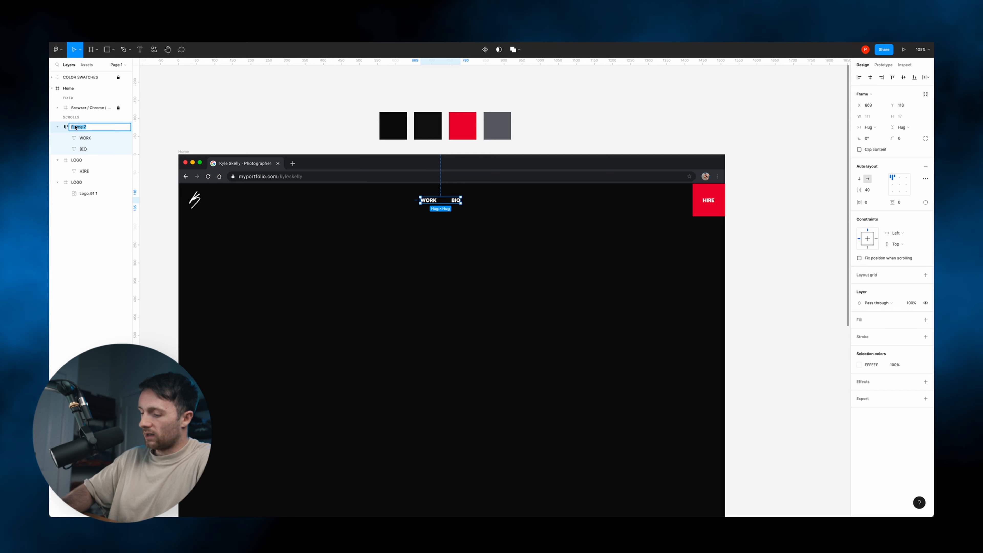
{"action": "type", "text": "NAVIGATION"}
{"action": "key", "text": "Return"}
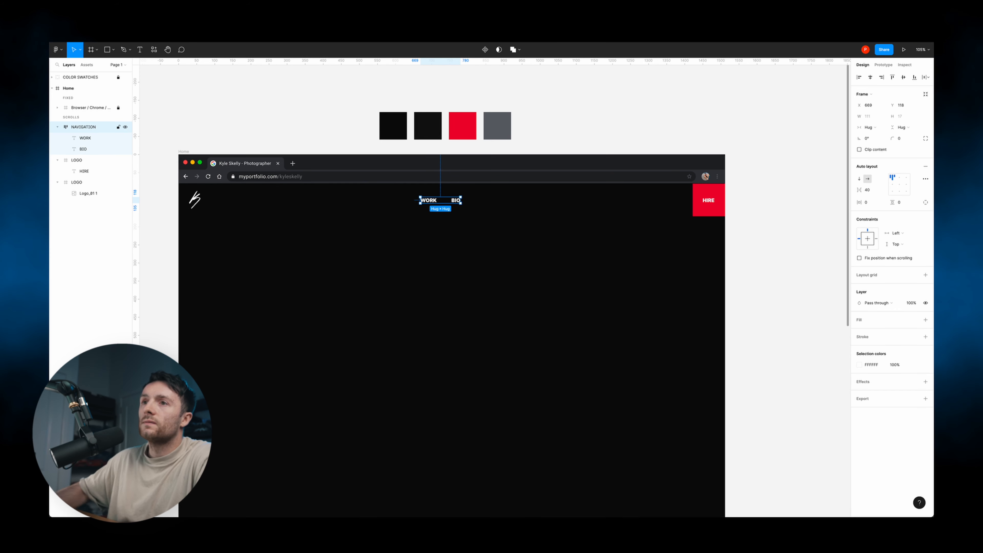
{"action": "left_click", "coordinate": [80, 160]}
{"action": "double_click", "coordinate": [79, 160]}
{"action": "type", "text": "HIRE"}
{"action": "key", "text": "Return"}
{"action": "key", "text": "shift+Tab"}
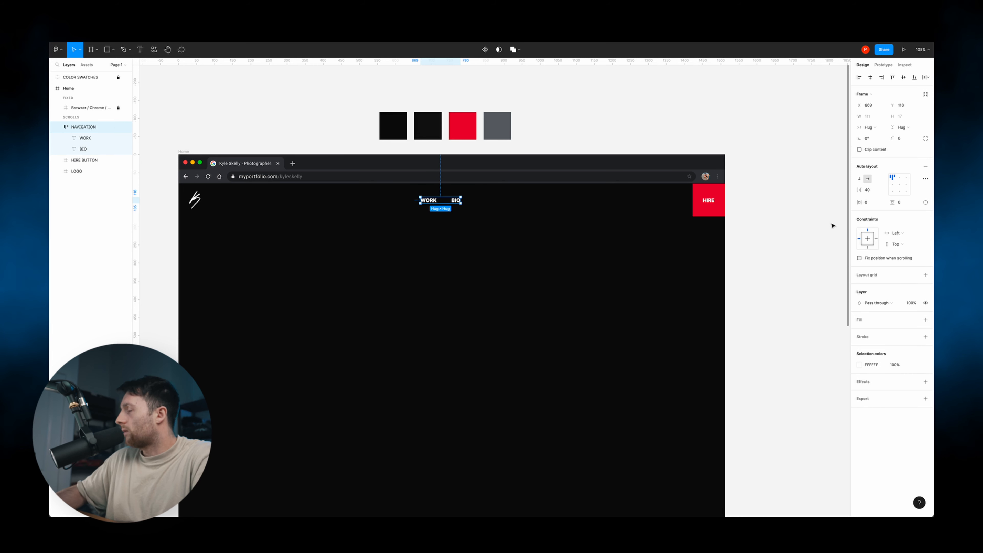
- Give the NAVIGATION frame horizontal padding of 20, vertical padding of 10 and a corner radius of 10
{"action": "left_click", "coordinate": [872, 204]}
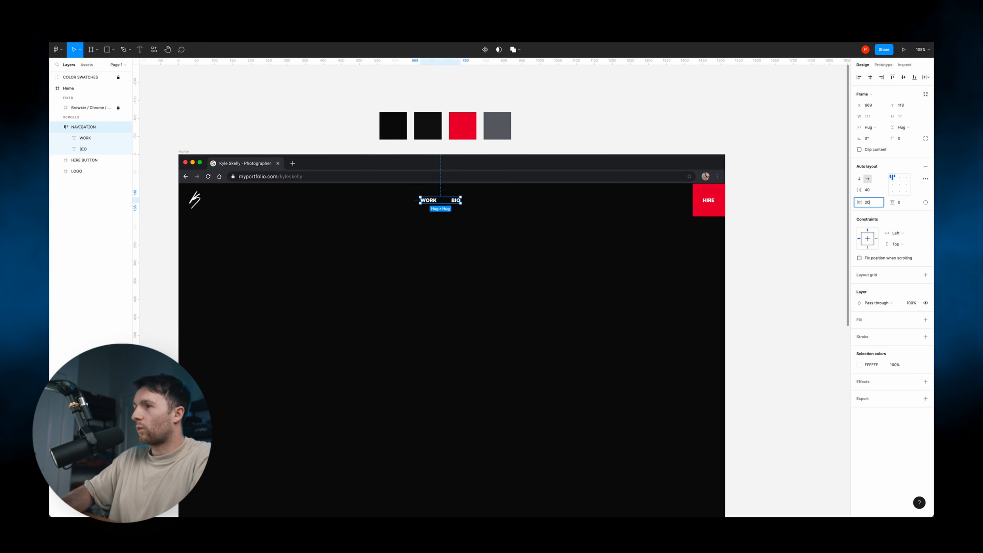
{"action": "key", "text": "Return"}
{"action": "left_click", "coordinate": [906, 203]}
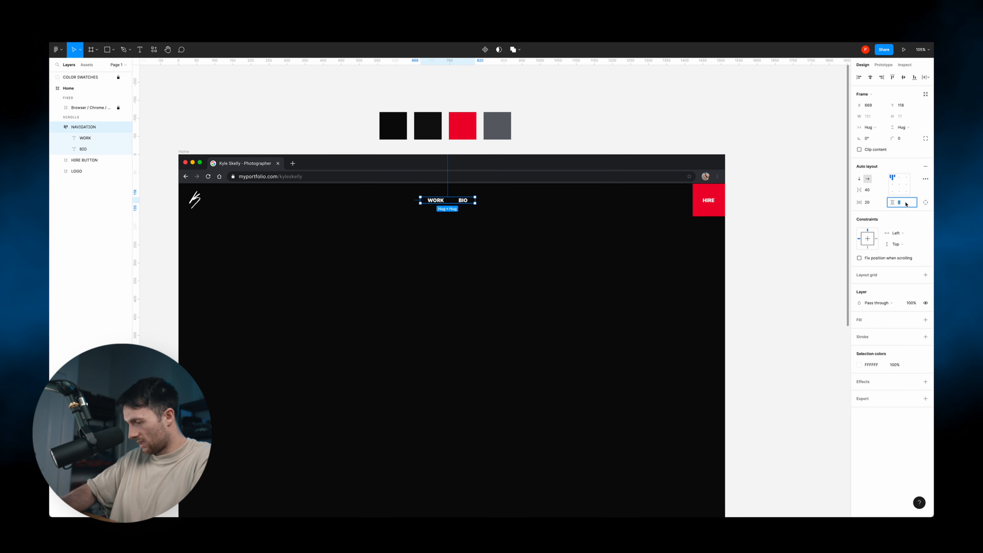
{"action": "key", "text": "Return"}
{"action": "left_click", "coordinate": [906, 140]}
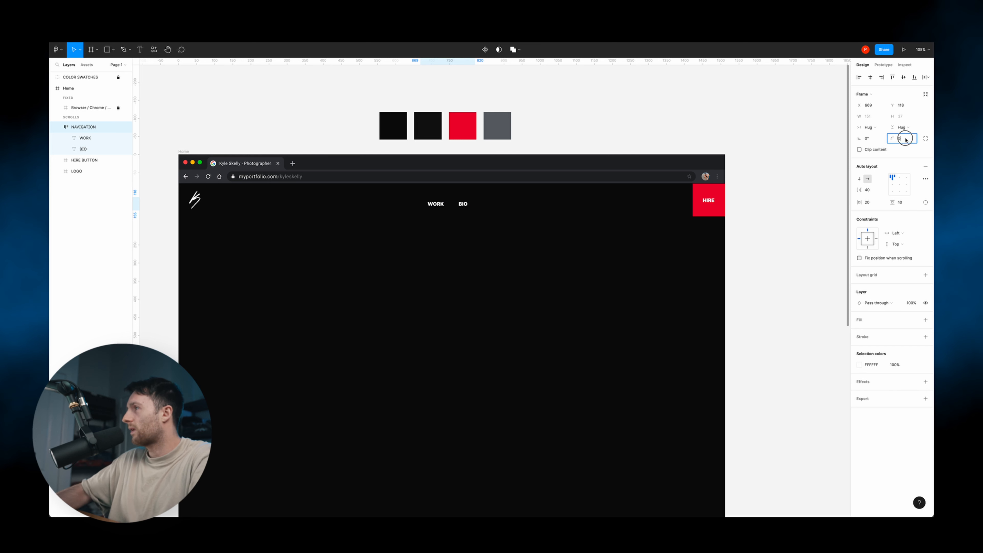
{"action": "key", "text": "Return"}
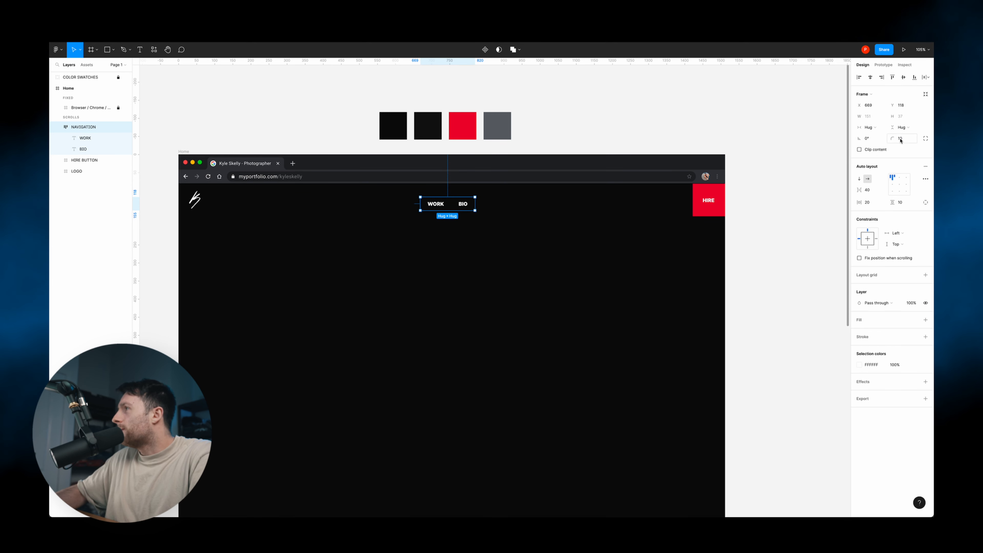
- Add a solid fill to the NAVIGATION frame, sampling the grey swatch and settling on the second dark swatch, 0E0E0E
{"action": "left_click", "coordinate": [859, 319]}
{"action": "left_click", "coordinate": [859, 331]}
{"action": "left_click", "coordinate": [777, 435]}
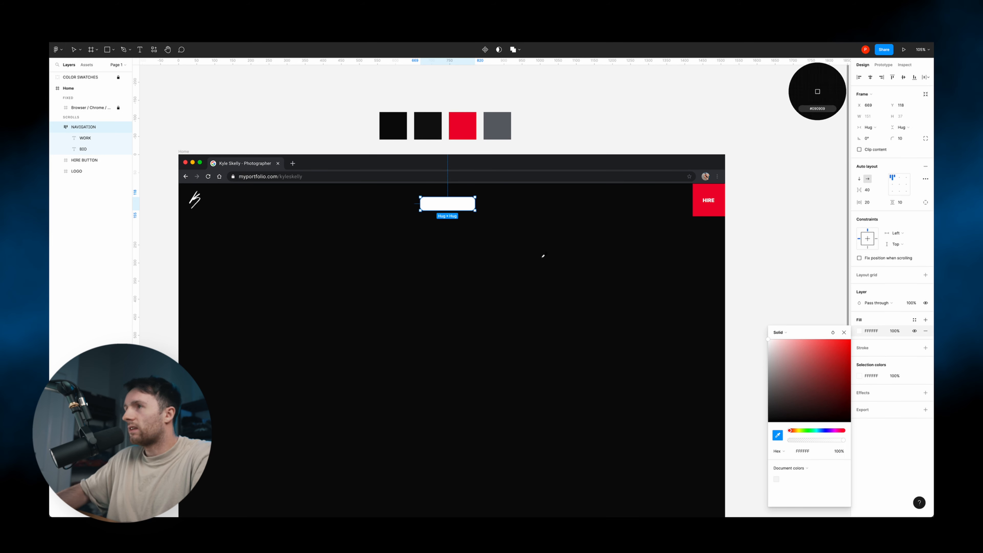
{"action": "left_click", "coordinate": [490, 127]}
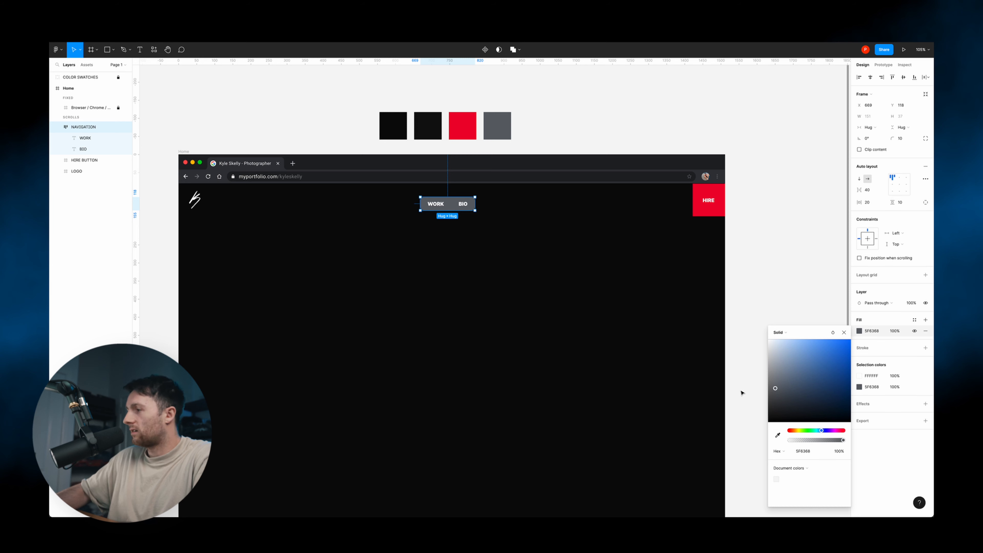
{"action": "left_click", "coordinate": [777, 435]}
{"action": "left_click", "coordinate": [430, 124]}
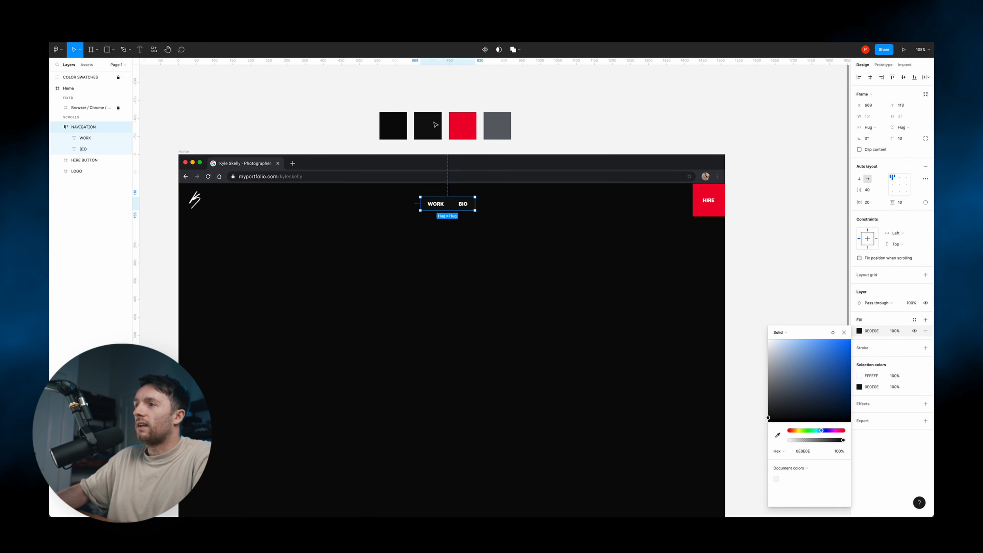
{"action": "left_click", "coordinate": [502, 105]}
- Move the NAVIGATION frame up to Y 108 and centre it horizontally on the Home page
{"action": "left_click_drag", "start_coordinate": [454, 210], "coordinate": [451, 204]}
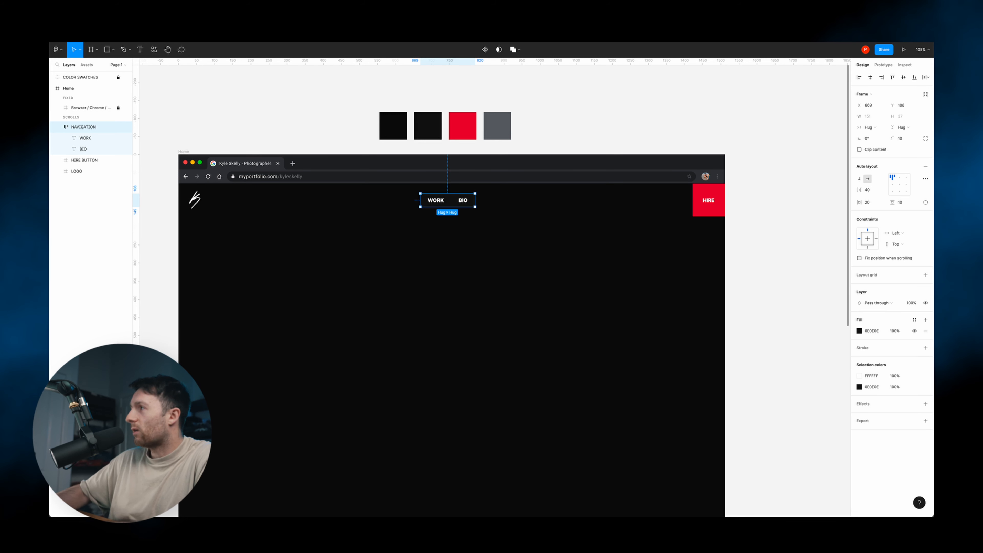
{"action": "left_click", "coordinate": [871, 78]}
{"action": "left_click", "coordinate": [633, 109]}
{"action": "left_click", "coordinate": [452, 204]}
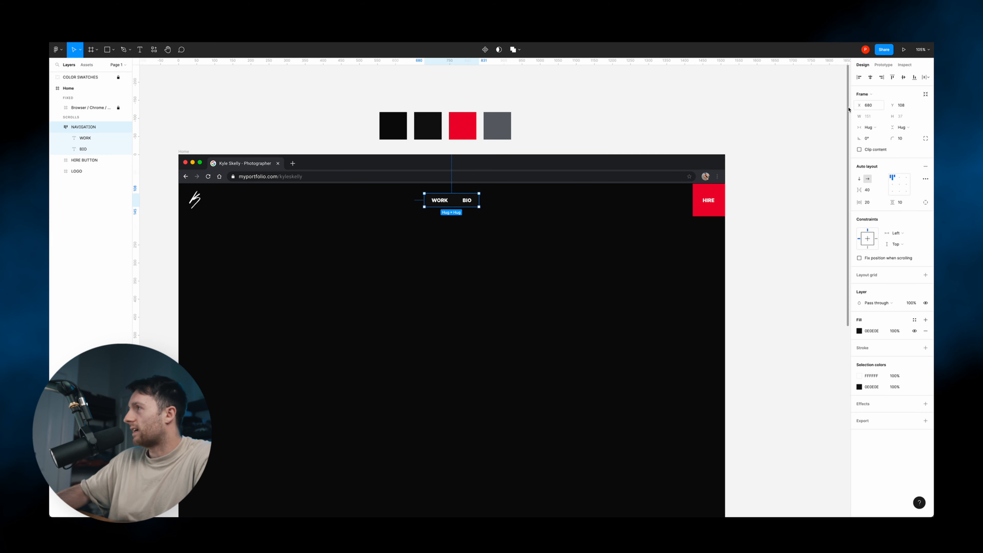
{"action": "left_click", "coordinate": [652, 117]}
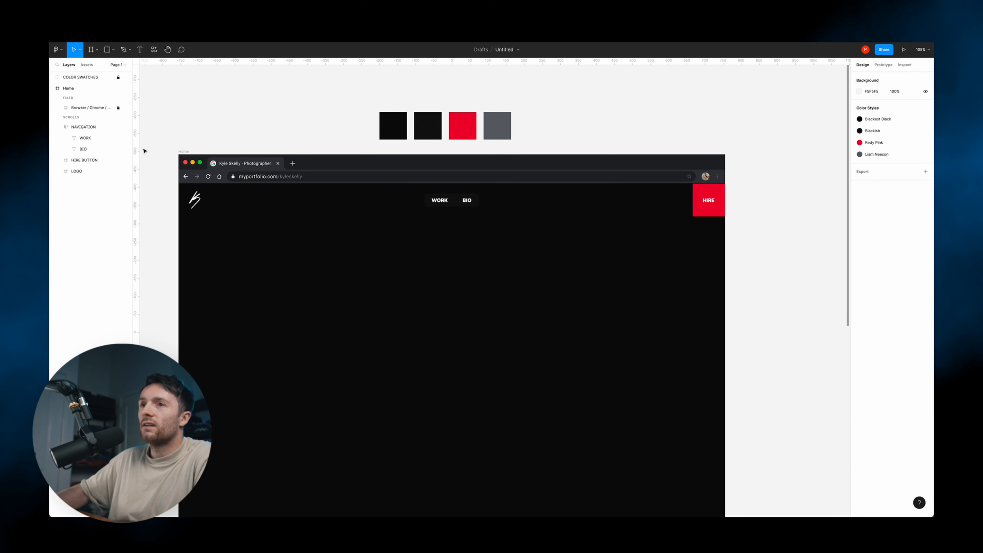
- Group the HIRE BUTTON, NAVIGATION and LOGO frames and name the group HEADER
{"action": "left_click", "coordinate": [58, 128]}
{"action": "left_click", "coordinate": [83, 150], "text": "shift"}
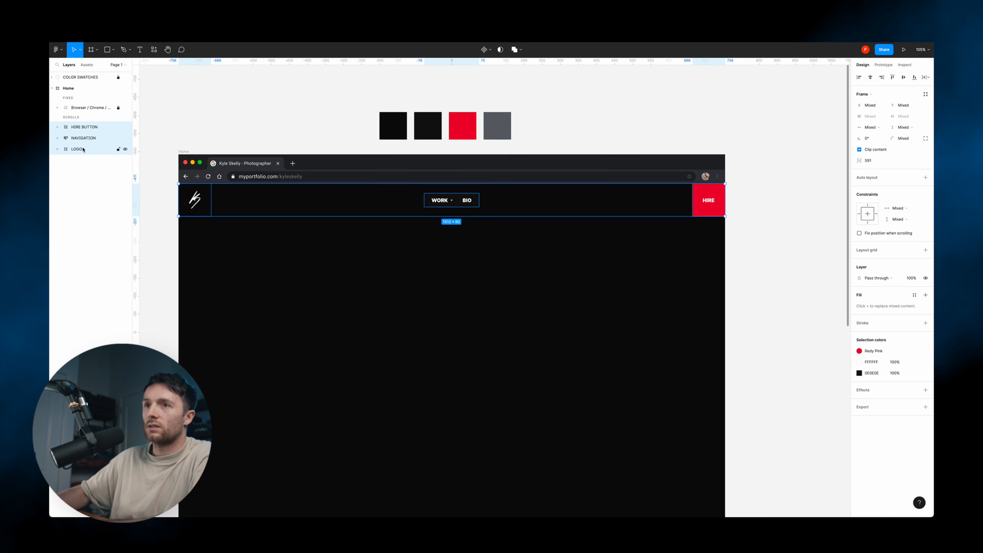
{"action": "key", "text": "ctrl+g"}
{"action": "double_click", "coordinate": [76, 127]}
{"action": "type", "text": "H"}
{"action": "key", "text": "Return"}
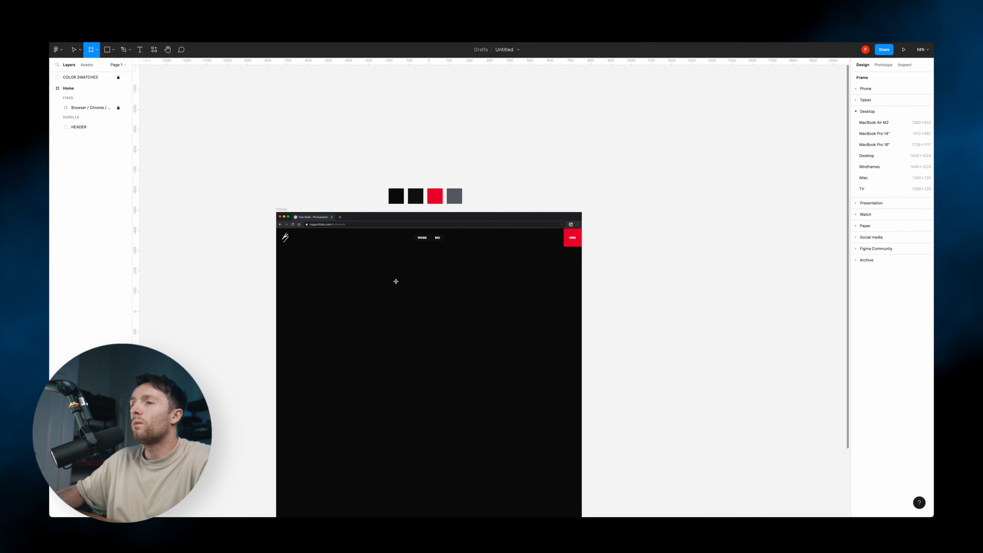
- Add a MacBook Pro 14" frame and fit it directly under the browser bar of the Home page at 1512 × 902
{"action": "scroll", "coordinate": [395, 281], "scroll_direction": "right", "scroll_amount": 1}
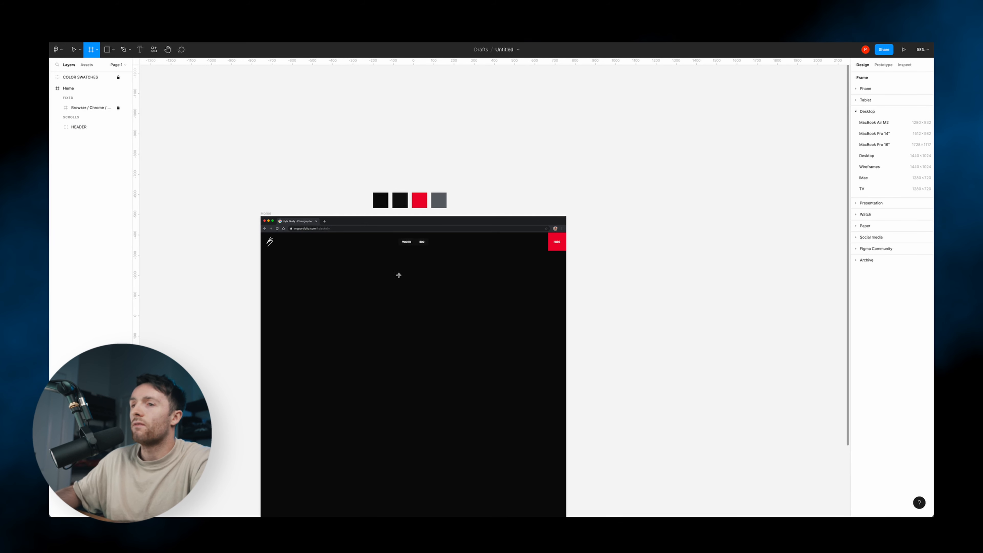
{"action": "scroll", "coordinate": [390, 275], "scroll_direction": "up", "scroll_amount": 2}
{"action": "scroll", "coordinate": [390, 274], "scroll_direction": "right", "scroll_amount": 1}
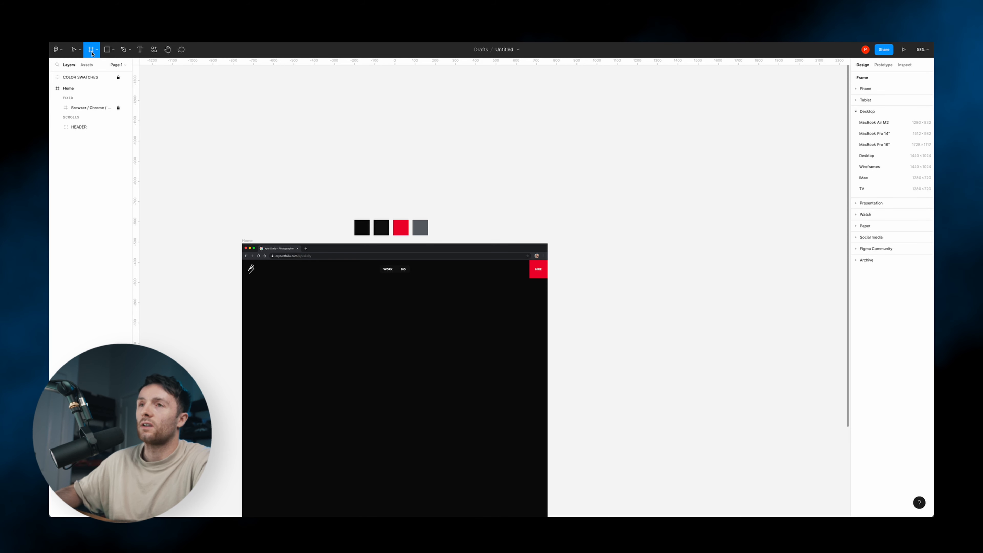
{"action": "left_click", "coordinate": [884, 134]}
{"action": "left_click_drag", "start_coordinate": [564, 188], "coordinate": [289, 261]}
{"action": "scroll", "coordinate": [273, 259], "scroll_direction": "up", "scroll_amount": 3}
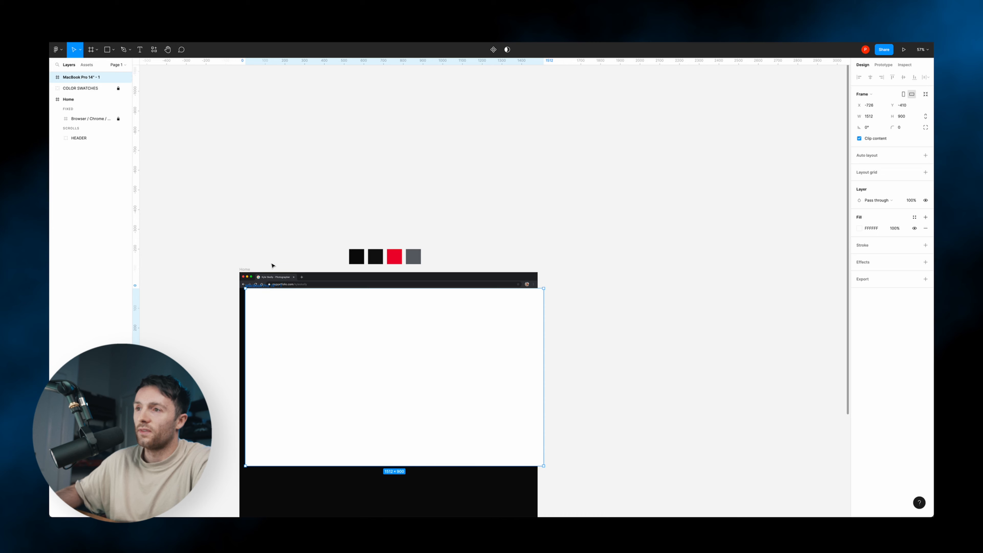
{"action": "scroll", "coordinate": [248, 306], "scroll_direction": "up", "scroll_amount": 10}
{"action": "left_click_drag", "start_coordinate": [265, 290], "coordinate": [210, 287]}
- Rename the new frame as HERO and move it into the scrolling layers of the Home frame
{"action": "double_click", "coordinate": [209, 287]}
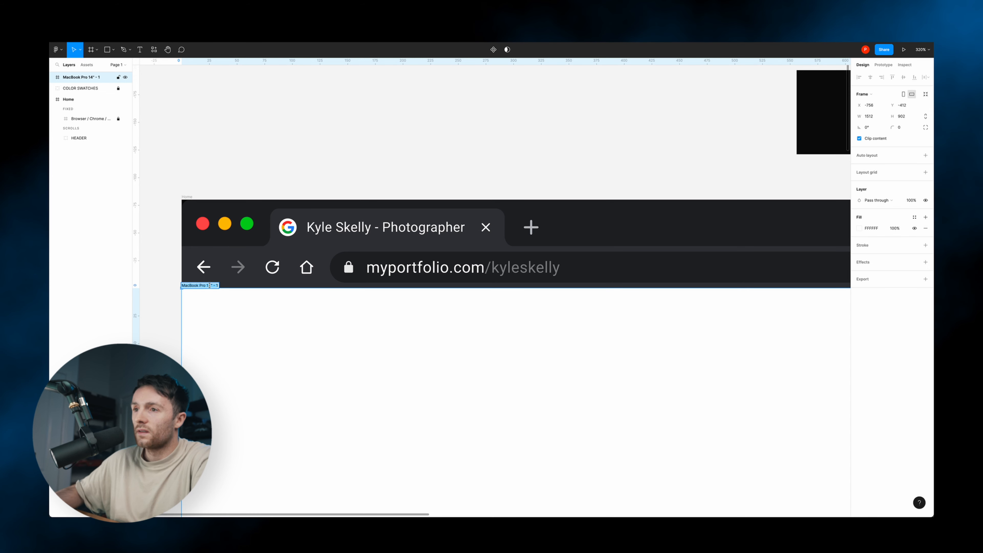
{"action": "type", "text": "HERO"}
{"action": "key", "text": "Return"}
{"action": "left_click_drag", "start_coordinate": [89, 82], "coordinate": [66, 137]}
{"action": "scroll", "coordinate": [424, 288], "scroll_direction": "down", "scroll_amount": 5}
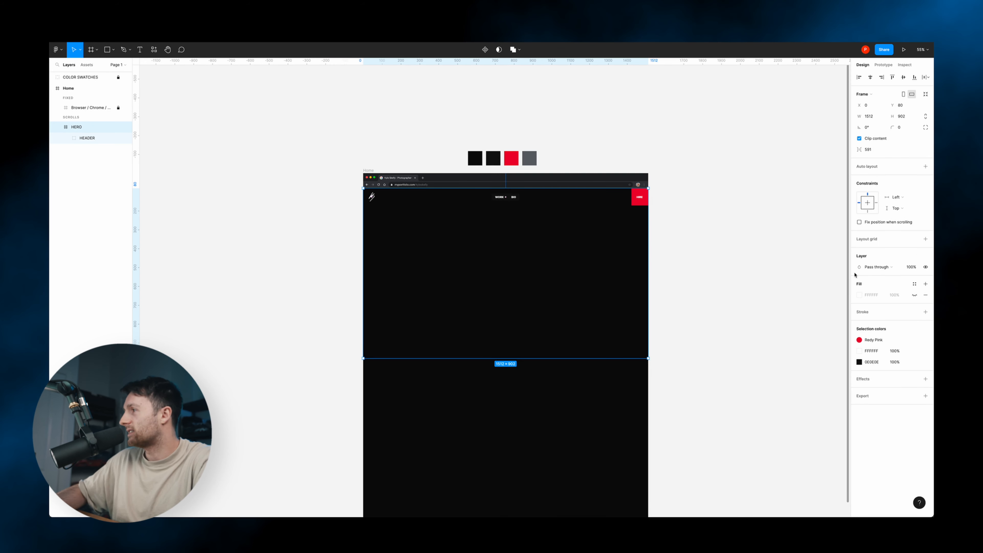
- Give the HERO frame a muted red fill and preview the page in the laptop prototype
{"action": "left_click", "coordinate": [860, 295]}
{"action": "left_click", "coordinate": [794, 340]}
{"action": "left_click_drag", "start_coordinate": [794, 339], "coordinate": [806, 334]}
{"action": "left_click", "coordinate": [693, 177]}
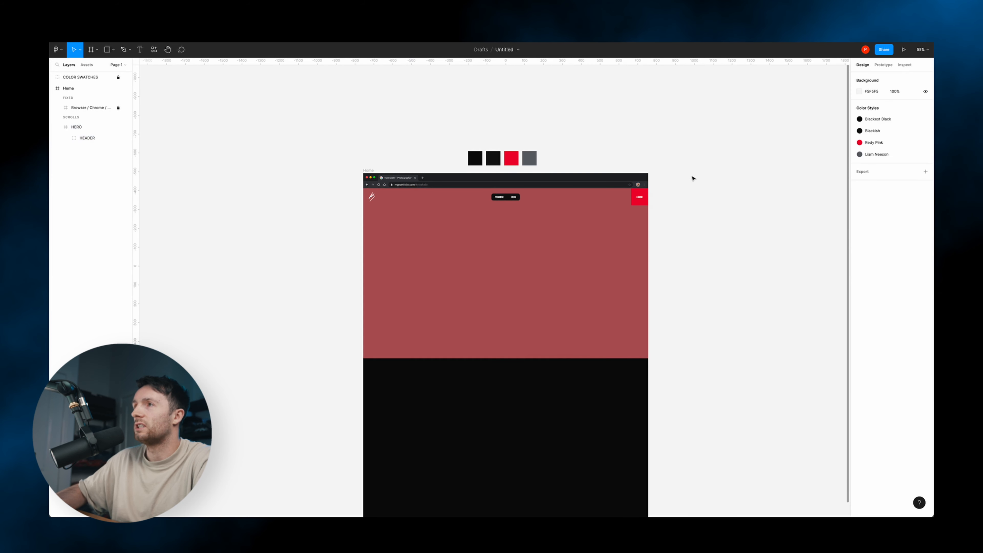
{"action": "left_click", "coordinate": [483, 38]}
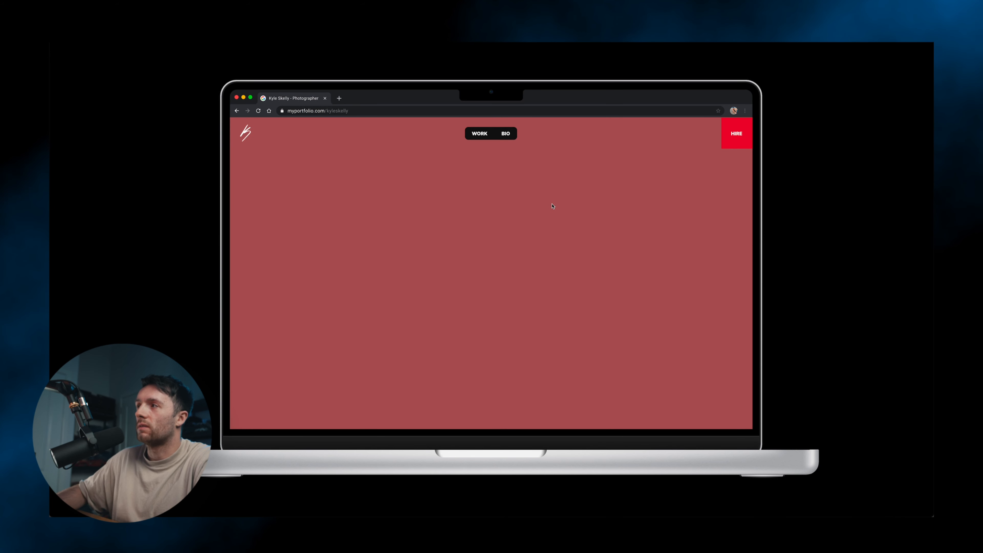
{"action": "left_click", "coordinate": [398, 38]}
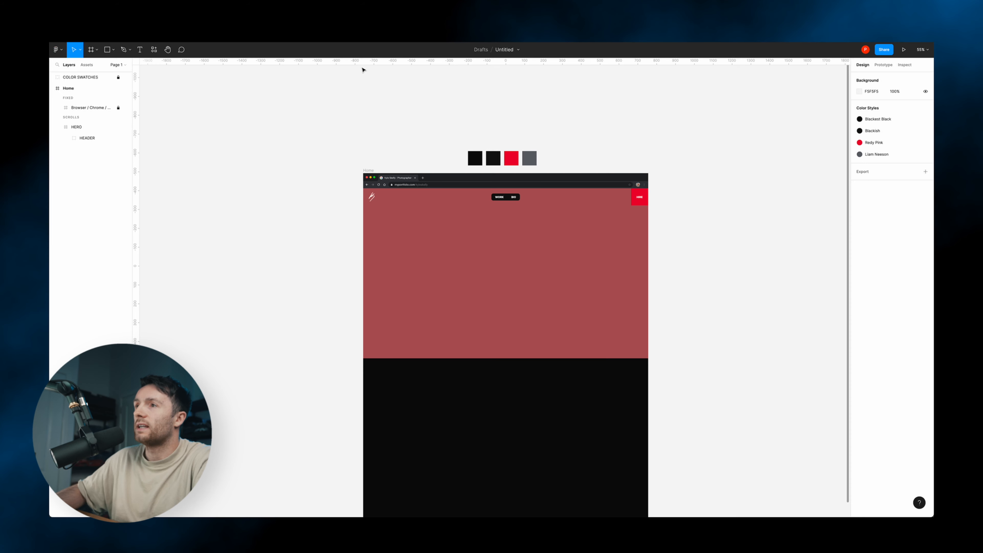
- Move the HEADER group out of HERO into the fixed layers of the Home frame and collapse it
{"action": "left_click", "coordinate": [371, 197], "text": "super"}
{"action": "left_click", "coordinate": [87, 170]}
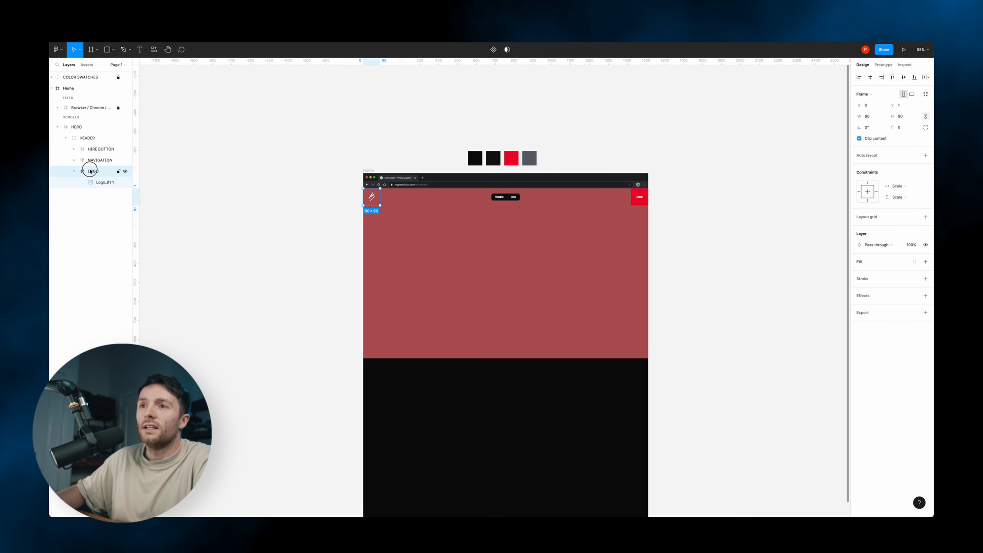
{"action": "left_click", "coordinate": [102, 163], "text": "shift"}
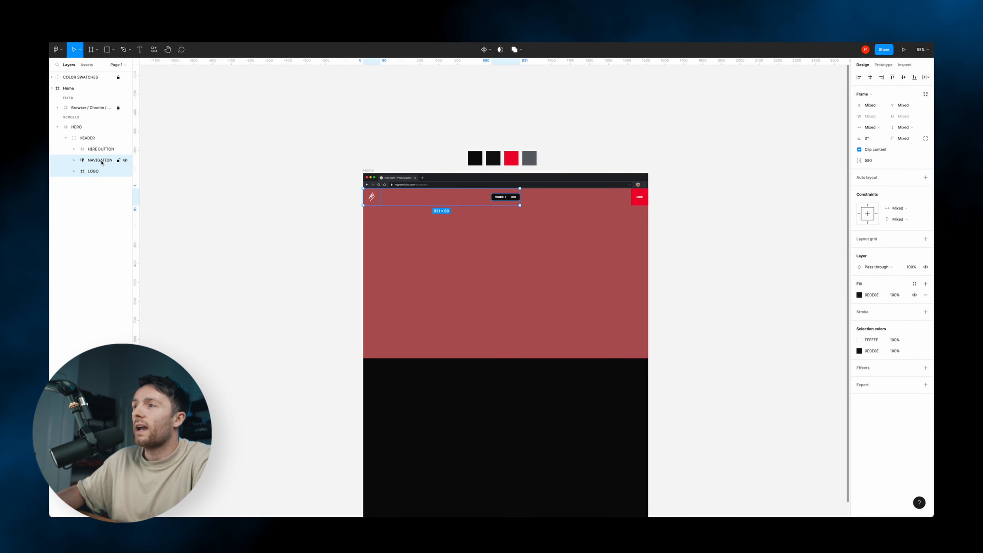
{"action": "left_click", "coordinate": [100, 161]}
{"action": "left_click", "coordinate": [92, 139]}
{"action": "left_click_drag", "start_coordinate": [92, 140], "coordinate": [69, 103]}
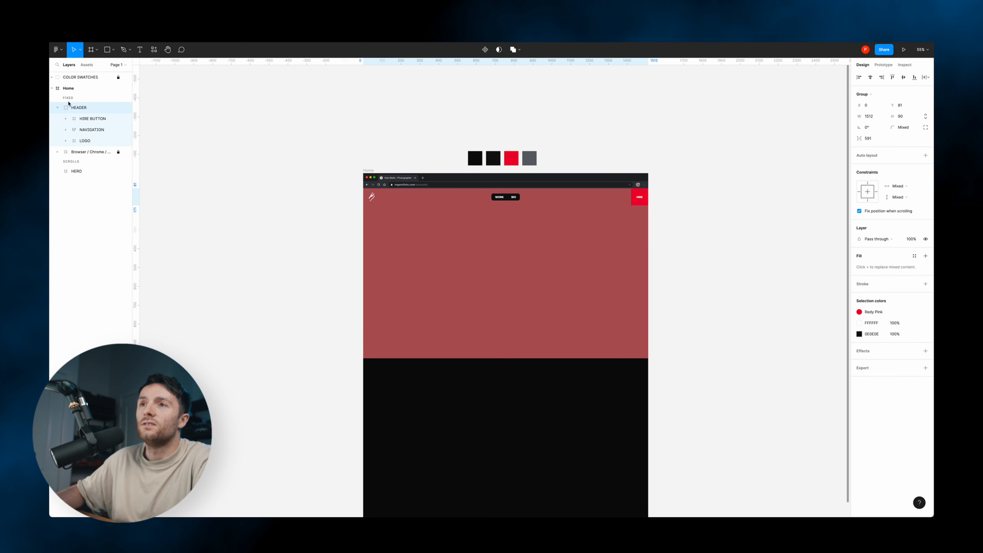
{"action": "left_click", "coordinate": [58, 107]}
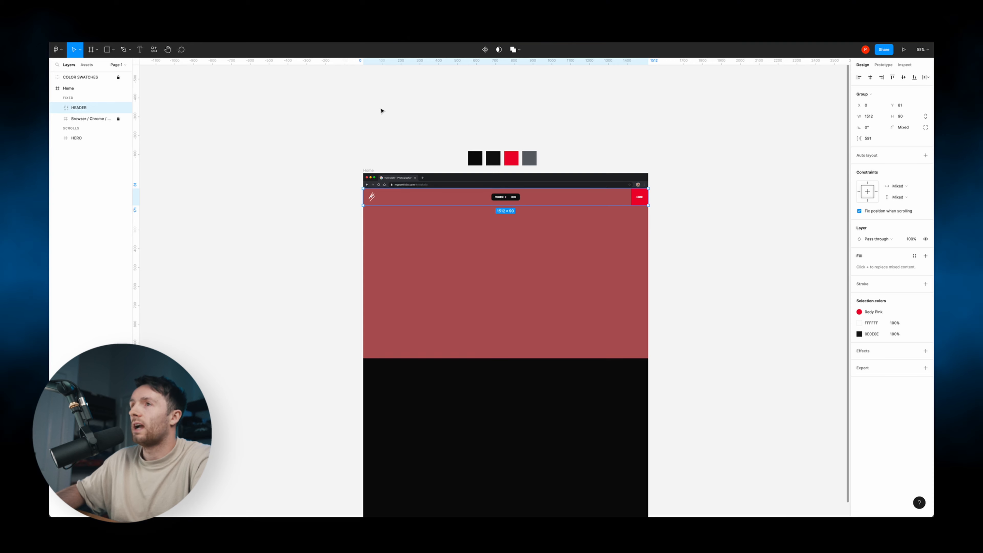
- Hide the HERO frame's red fill and deselect the frame
{"action": "left_click", "coordinate": [384, 37]}
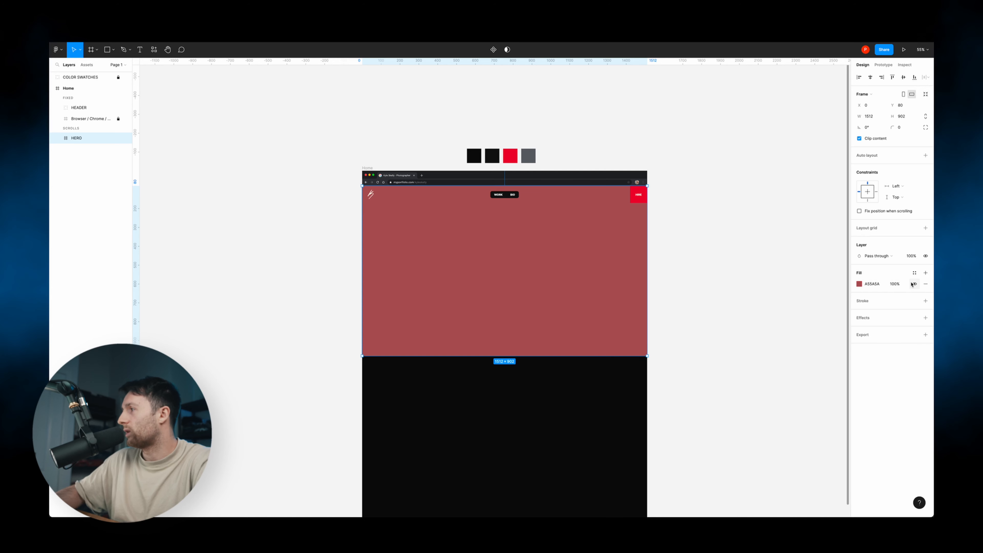
{"action": "left_click", "coordinate": [707, 191]}
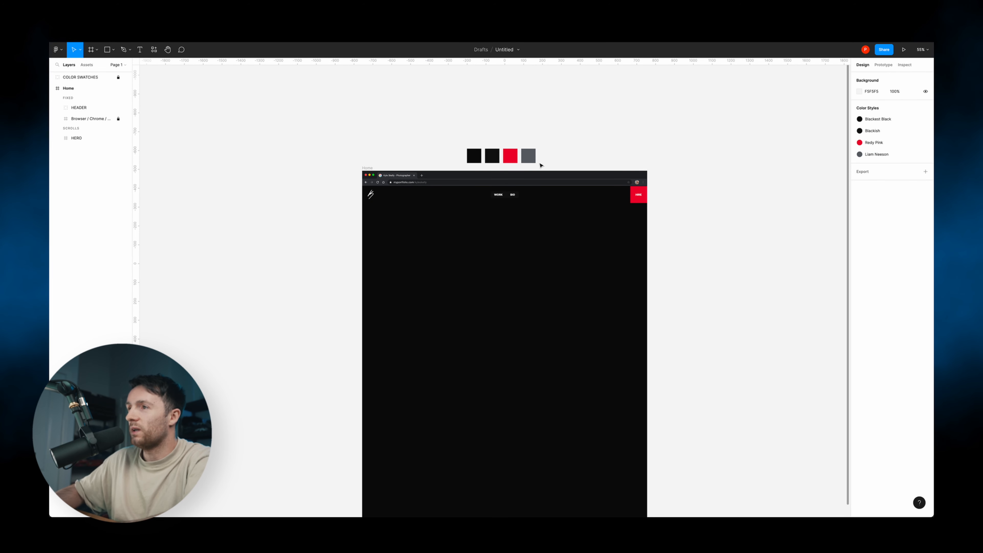
- Add the text FREELANCE inside the HERO frame and set its font size to 80
{"action": "key", "text": "t"}
{"action": "left_click", "coordinate": [436, 239]}
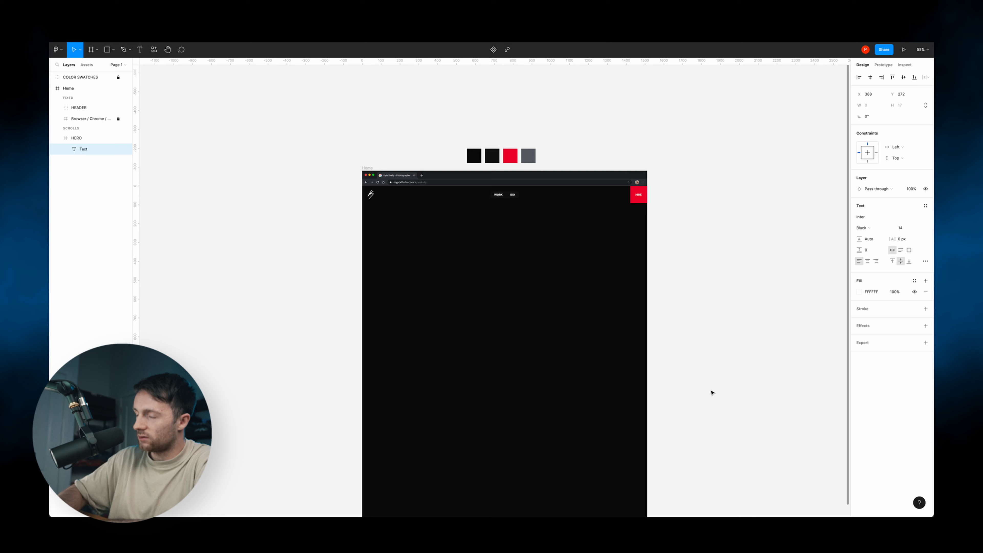
{"action": "type", "text": "FREELANC"}
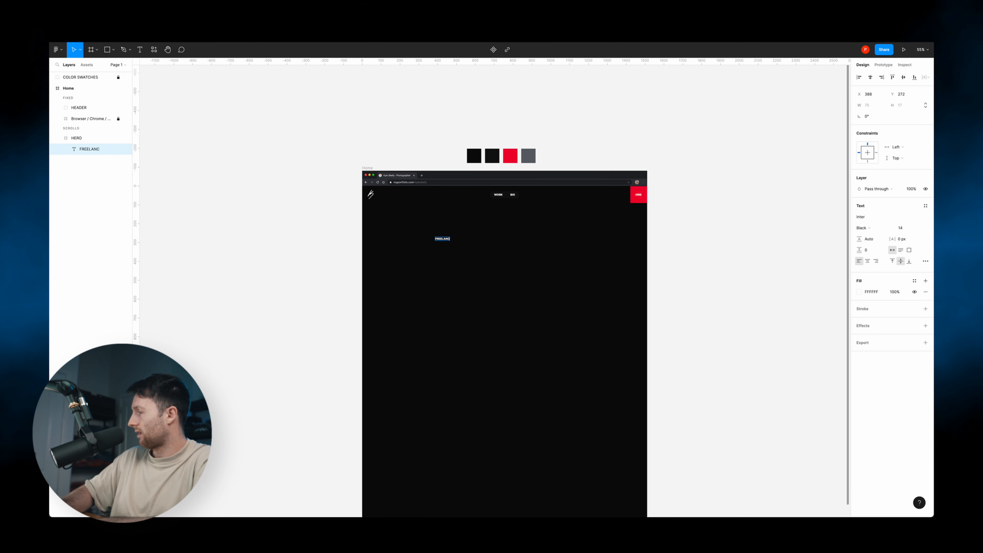
{"action": "key", "text": "Escape"}
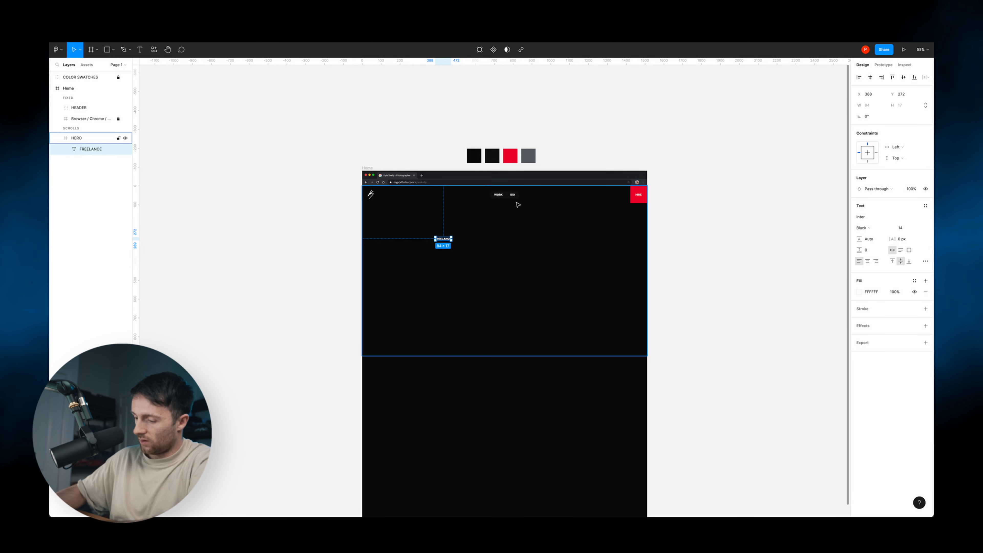
{"action": "key", "text": "Return"}
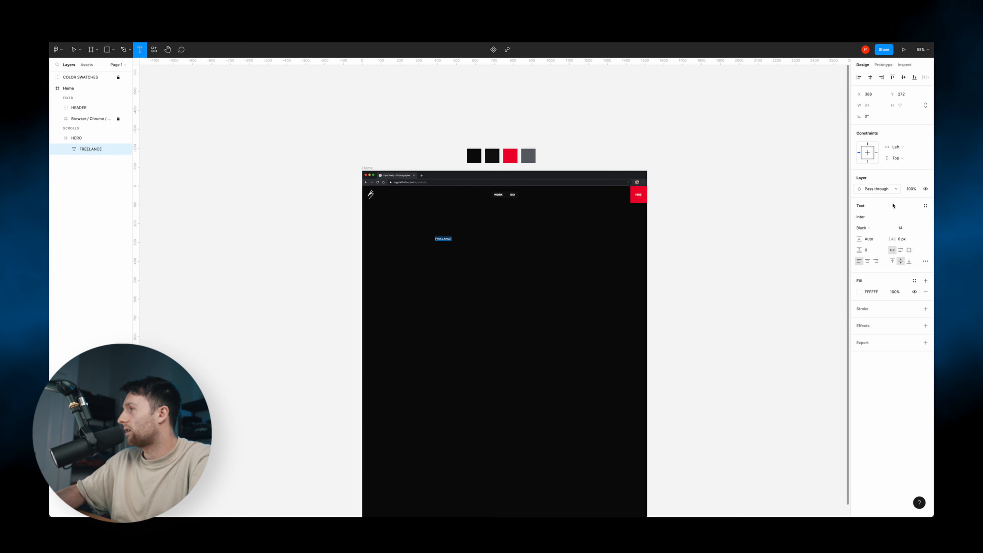
{"action": "left_click", "coordinate": [907, 229]}
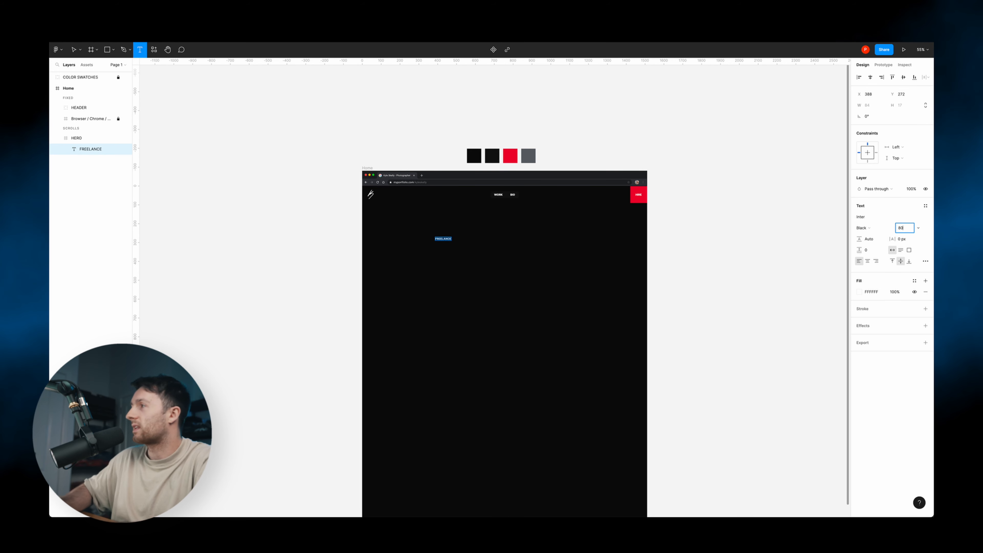
{"action": "key", "text": "Return"}
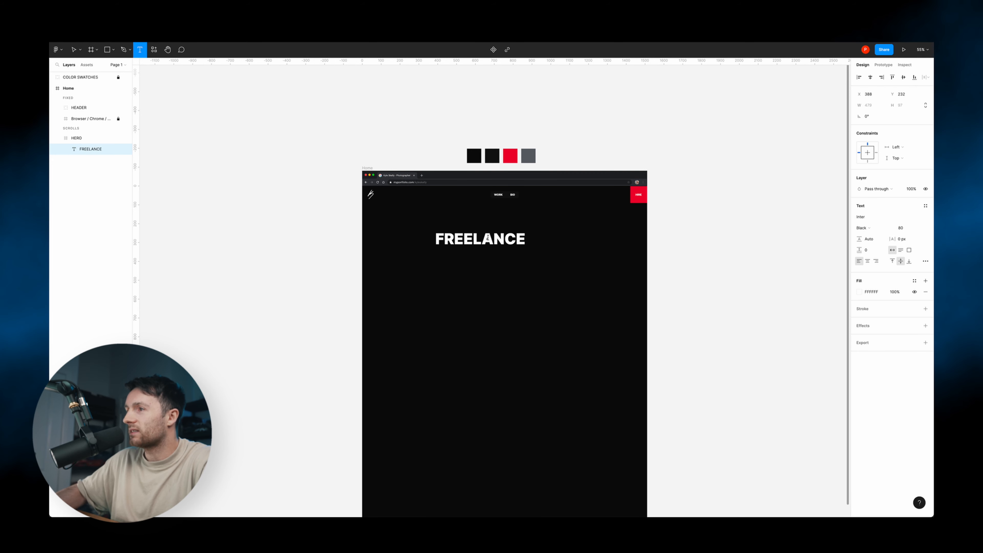
- Change the font of the FREELANCE headline text to Syncopate Bold
{"action": "double_click", "coordinate": [487, 238]}
{"action": "left_click", "coordinate": [873, 217]}
{"action": "type", "text": "Syncopate"}
{"action": "key", "text": "Return"}
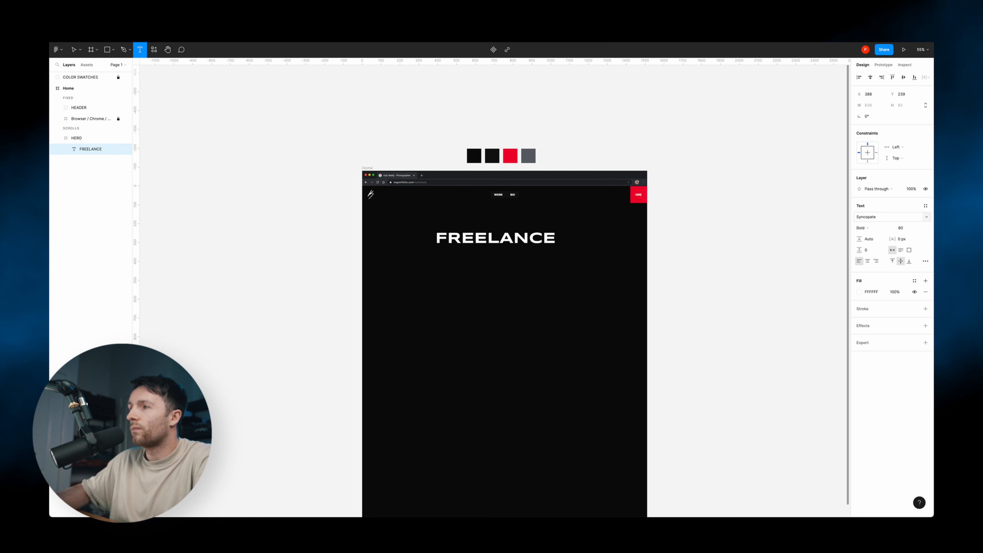
{"action": "key", "text": "Escape"}
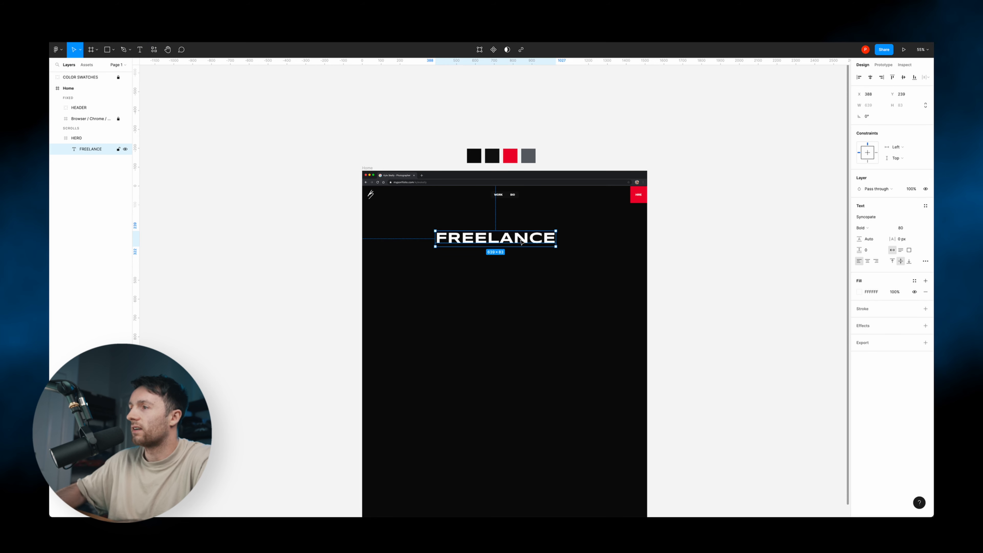
- Increase the FREELANCE text's font size to 100
{"action": "double_click", "coordinate": [521, 242]}
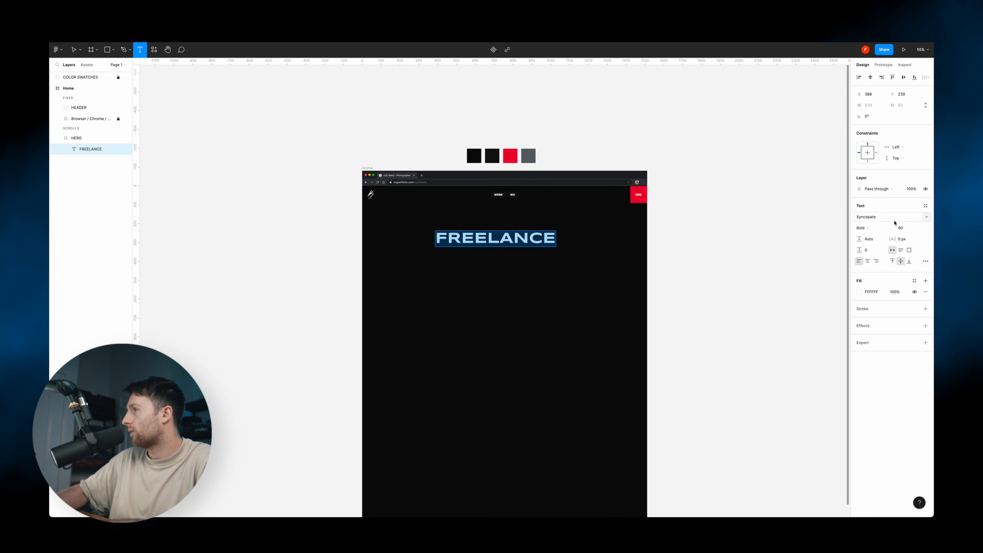
{"action": "left_click", "coordinate": [901, 228]}
{"action": "key", "text": "shift+Up"}
{"action": "key", "text": "shift+Up"}
{"action": "key", "text": "shift+Up"}
{"action": "key", "text": "shift+Down"}
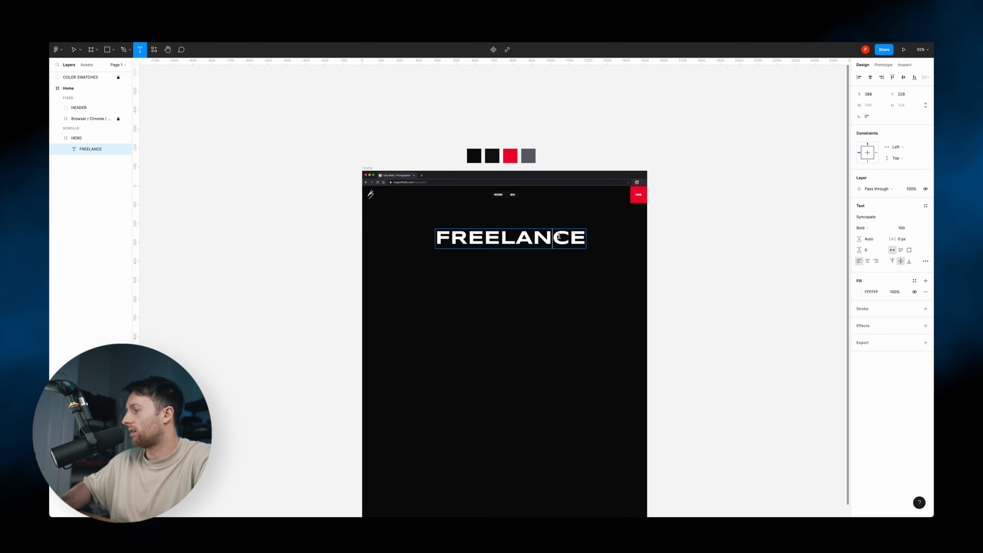
- Duplicate the FREELANCE text directly below itself, change the copy to read PHOTOGRAPHER, and shift it left to fit inside the page
{"action": "left_click_drag", "start_coordinate": [558, 236], "coordinate": [517, 267]}
{"action": "type", "text": "PHOTOGRAPHER"}
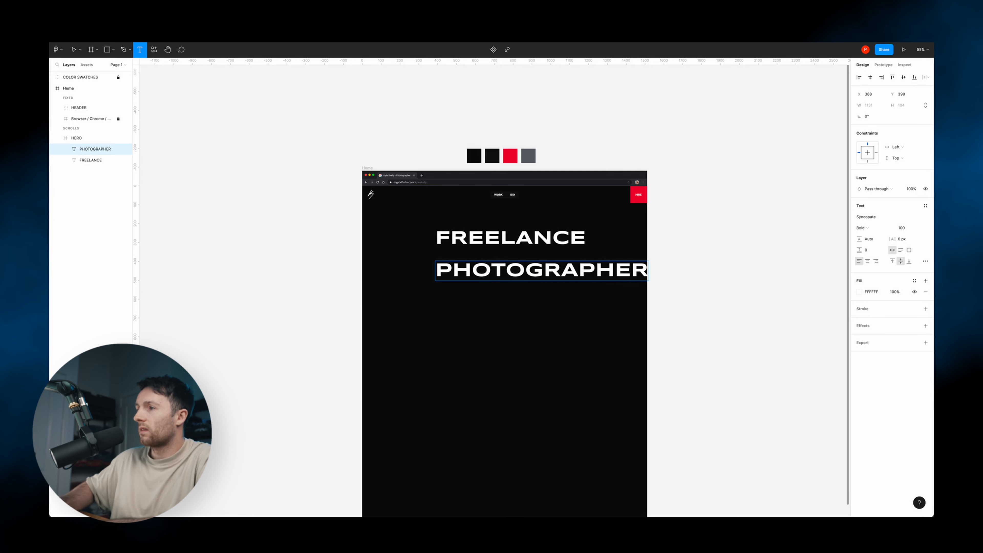
{"action": "key", "text": "Escape"}
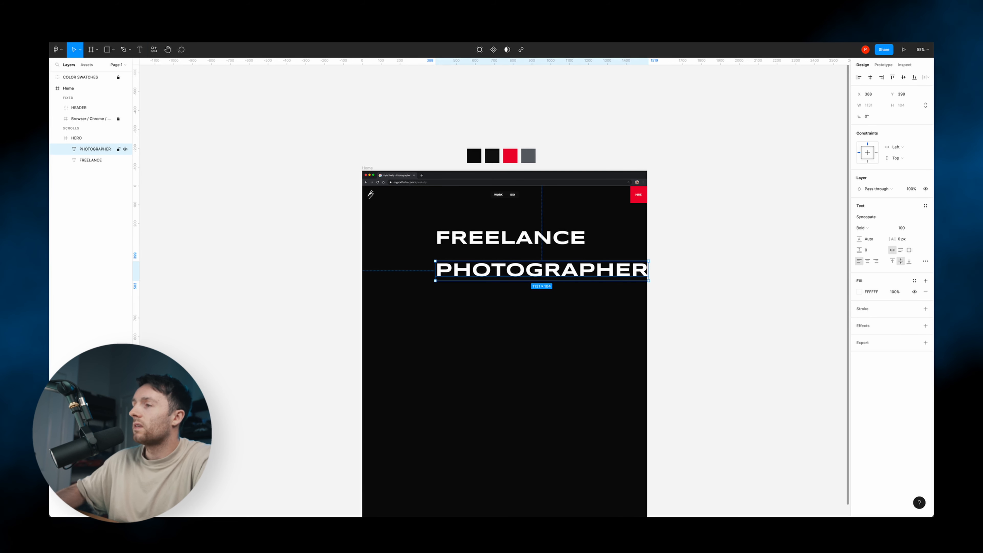
{"action": "left_click_drag", "start_coordinate": [537, 270], "coordinate": [510, 270]}
{"action": "left_click", "coordinate": [699, 255]}
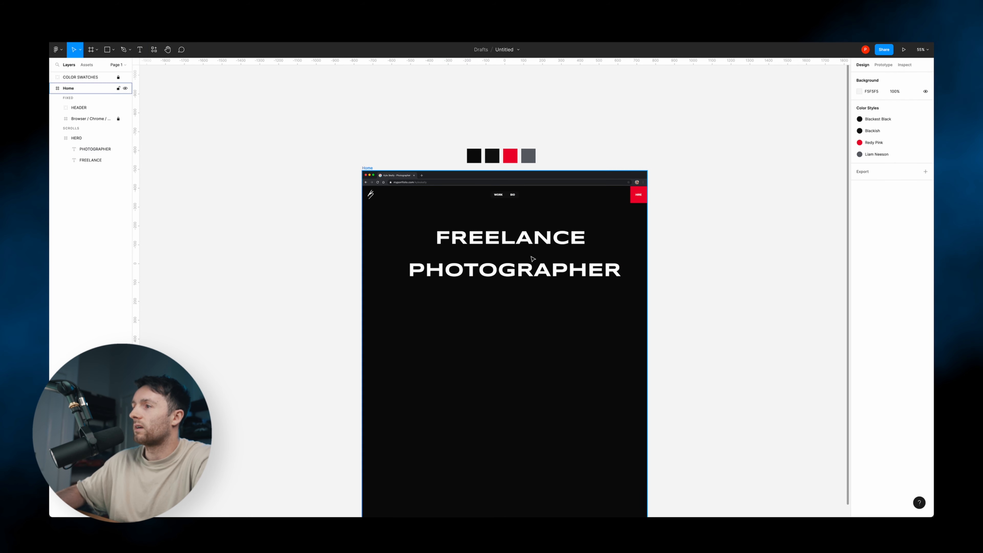
- Align the horizontal centres of FREELANCE and PHOTOGRAPHER and move both words together to the middle of the page
{"action": "left_click", "coordinate": [533, 239], "text": "super"}
{"action": "left_click", "coordinate": [533, 269], "text": "shift+super"}
{"action": "left_click", "coordinate": [871, 77]}
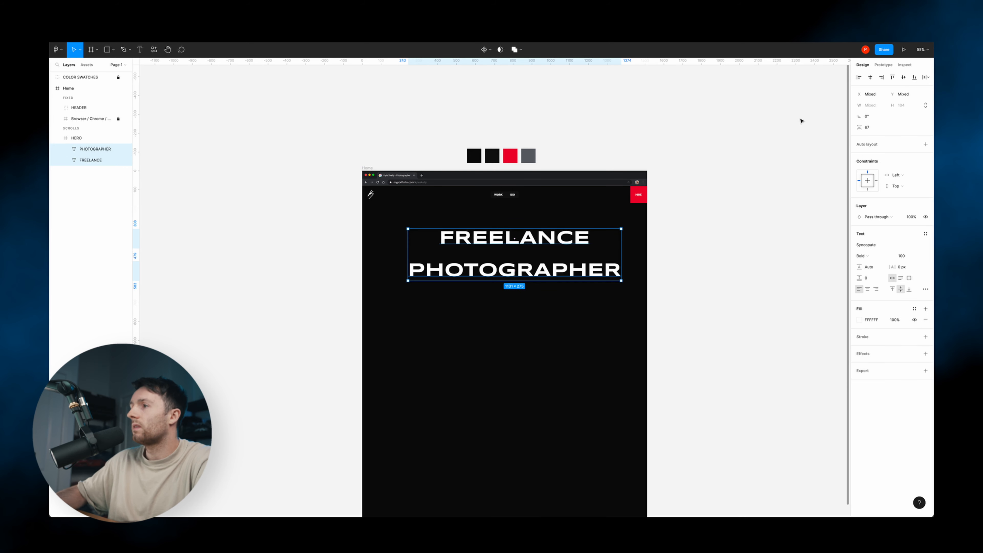
{"action": "left_click", "coordinate": [746, 191]}
{"action": "left_click", "coordinate": [496, 234], "text": "super"}
{"action": "left_click", "coordinate": [545, 273], "text": "shift+super"}
{"action": "left_click_drag", "start_coordinate": [545, 274], "coordinate": [535, 274]}
{"action": "left_click", "coordinate": [679, 259]}
- Give the FREELANCE text a 1 px outside stroke in the Liam Neeson color style and hide its white fill
{"action": "scroll", "coordinate": [600, 270], "scroll_direction": "up", "scroll_amount": 3}
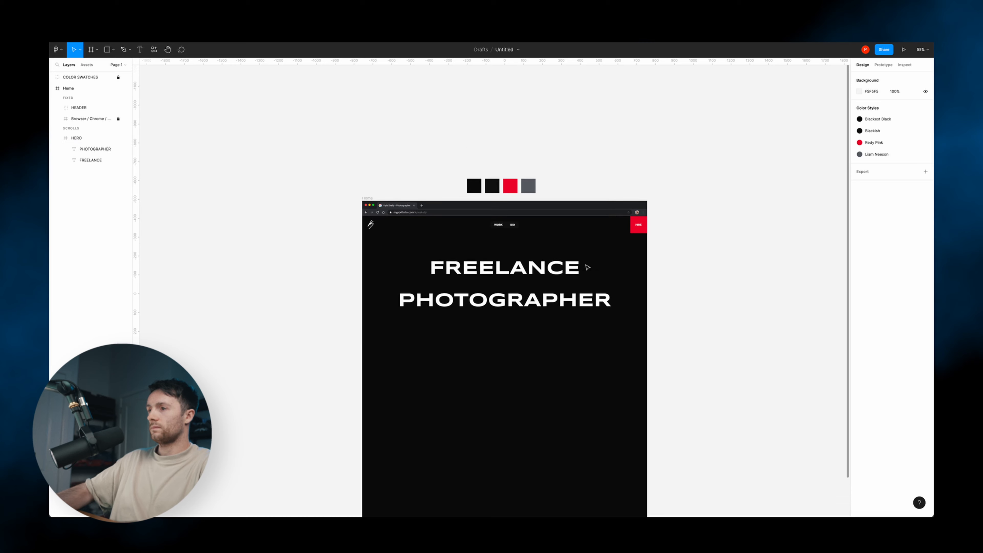
{"action": "key", "text": "super+alt+Return"}
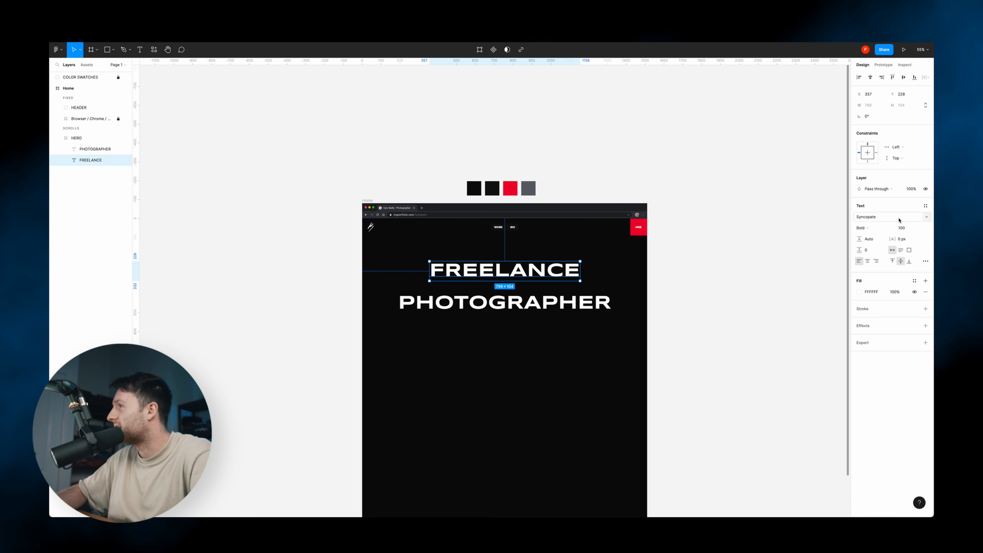
{"action": "left_click", "coordinate": [883, 308]}
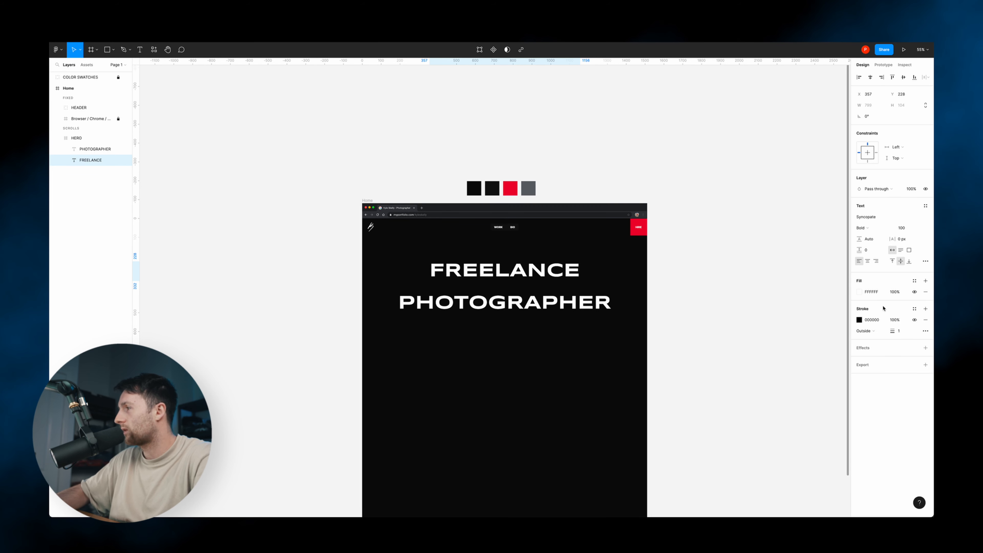
{"action": "left_click", "coordinate": [859, 319]}
{"action": "left_click", "coordinate": [777, 424]}
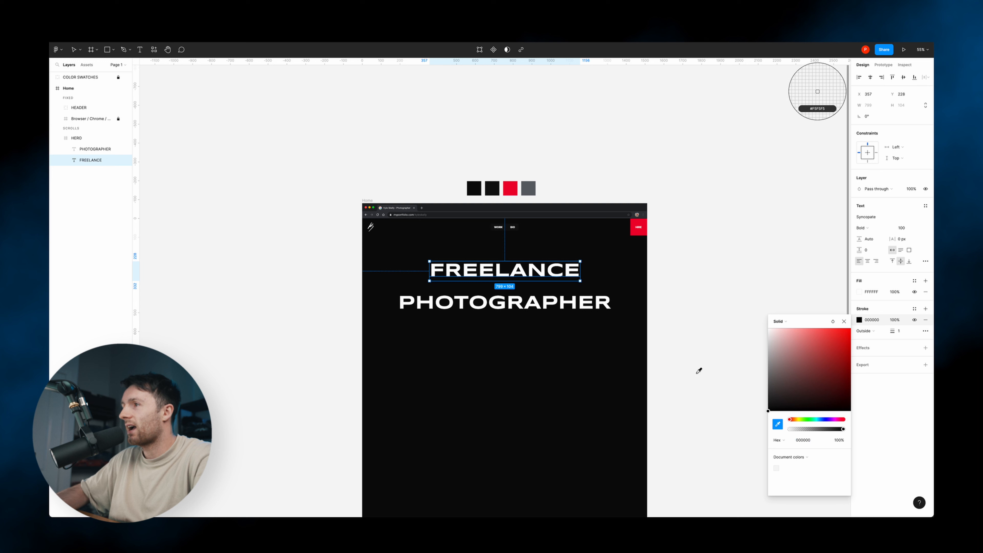
{"action": "left_click", "coordinate": [875, 314]}
{"action": "left_click", "coordinate": [915, 312]}
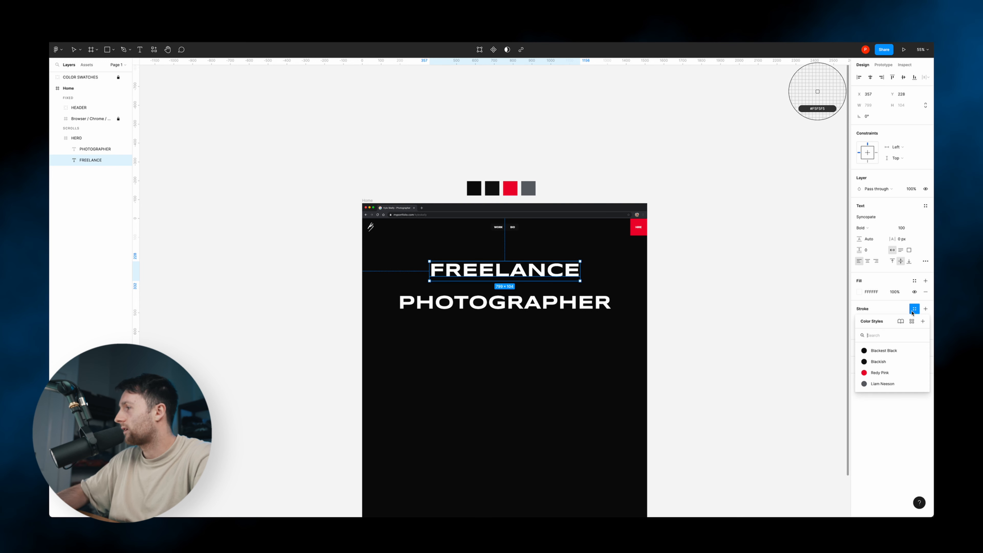
{"action": "left_click", "coordinate": [893, 386]}
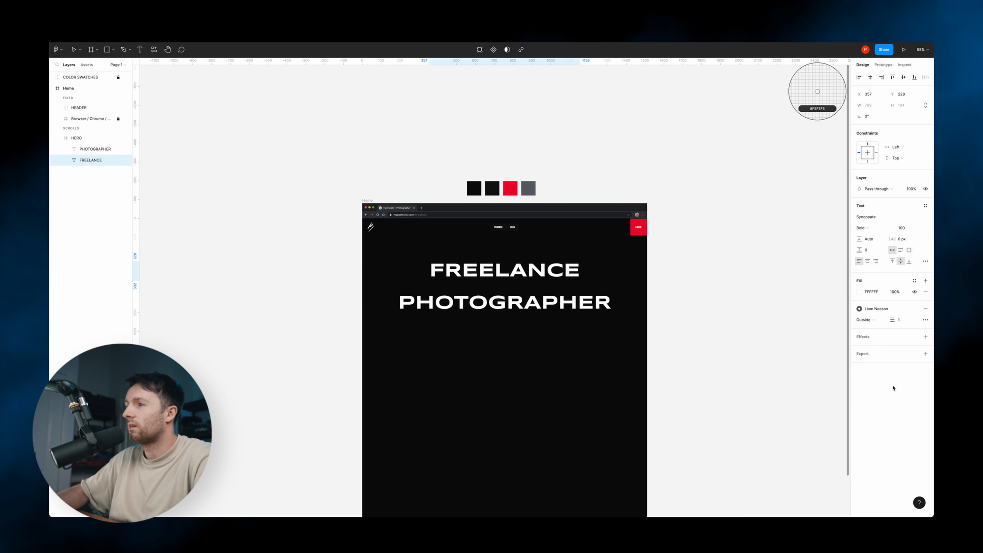
{"action": "left_click", "coordinate": [914, 292]}
{"action": "key", "text": "Escape"}
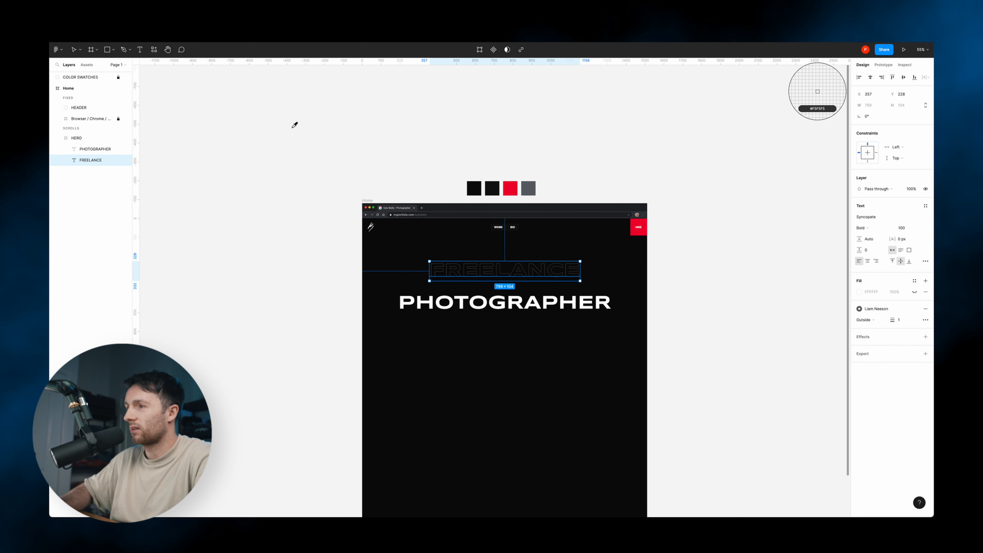
- Apply the Redy Pink color style to the fill of the PHOTOGRAPHER text
{"action": "left_click", "coordinate": [506, 304]}
{"action": "left_click", "coordinate": [914, 281]}
{"action": "left_click", "coordinate": [875, 344]}
{"action": "left_click", "coordinate": [667, 275]}
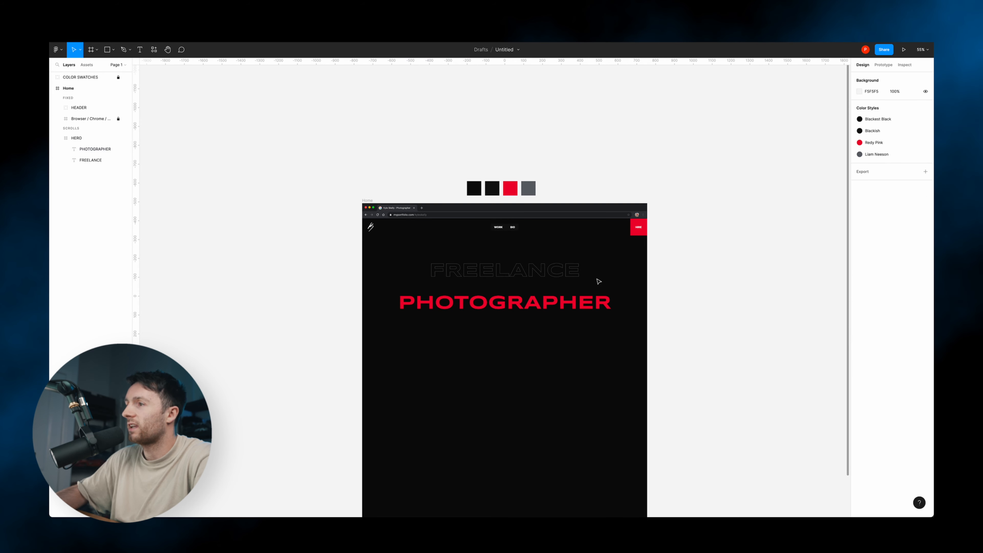
- Draw a portrait frame over the headline, paste the copied photo and drop shadow properties onto it, and enlarge it to about 442 × 646
{"action": "key", "text": "f"}
{"action": "left_click_drag", "start_coordinate": [474, 255], "coordinate": [541, 354]}
{"action": "right_click", "coordinate": [517, 285]}
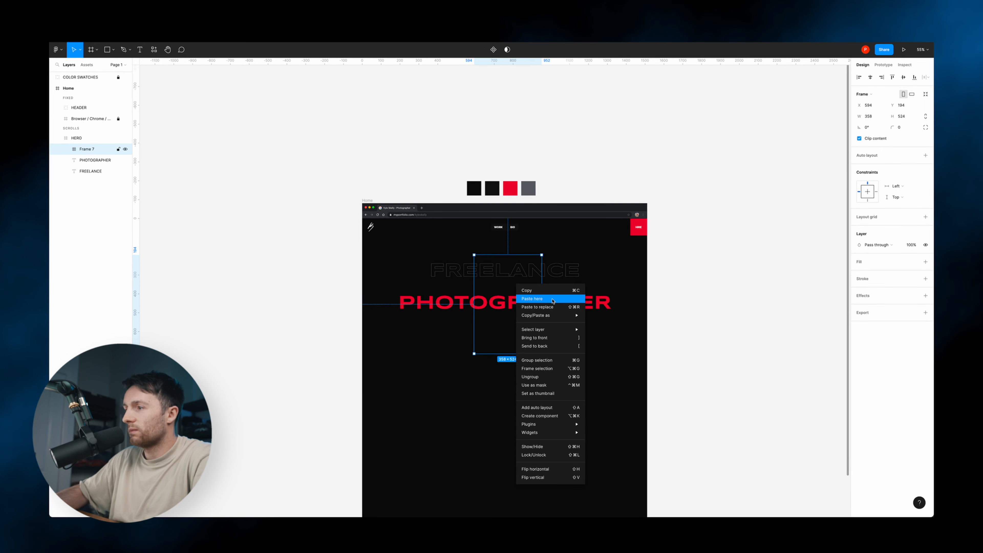
{"action": "mouse_move", "coordinate": [558, 314]}
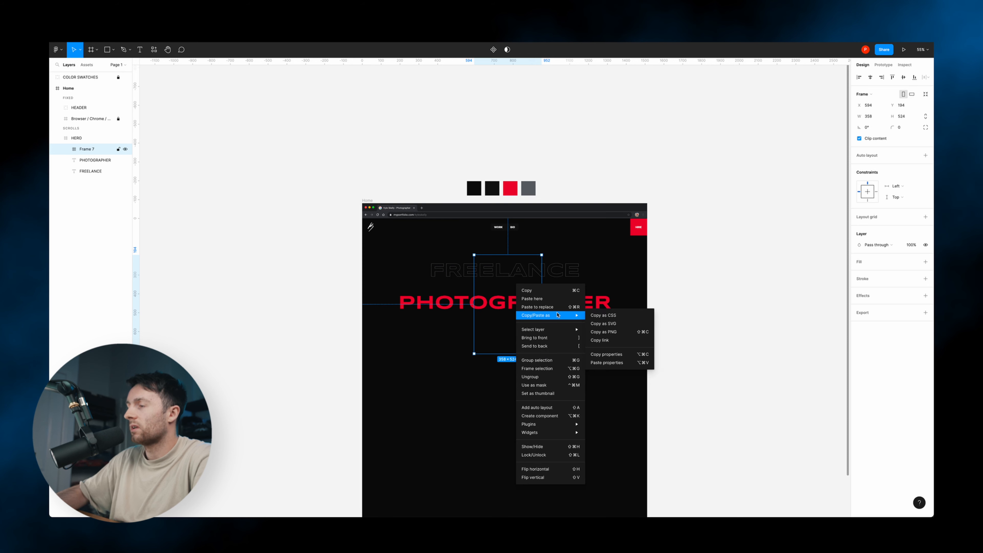
{"action": "left_click", "coordinate": [631, 363]}
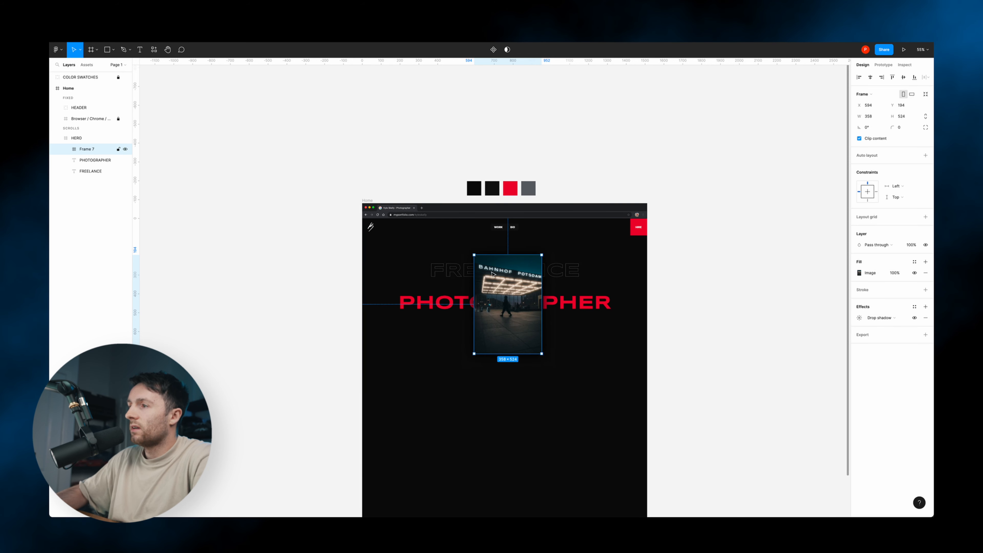
{"action": "left_click_drag", "start_coordinate": [542, 255], "coordinate": [549, 252]}
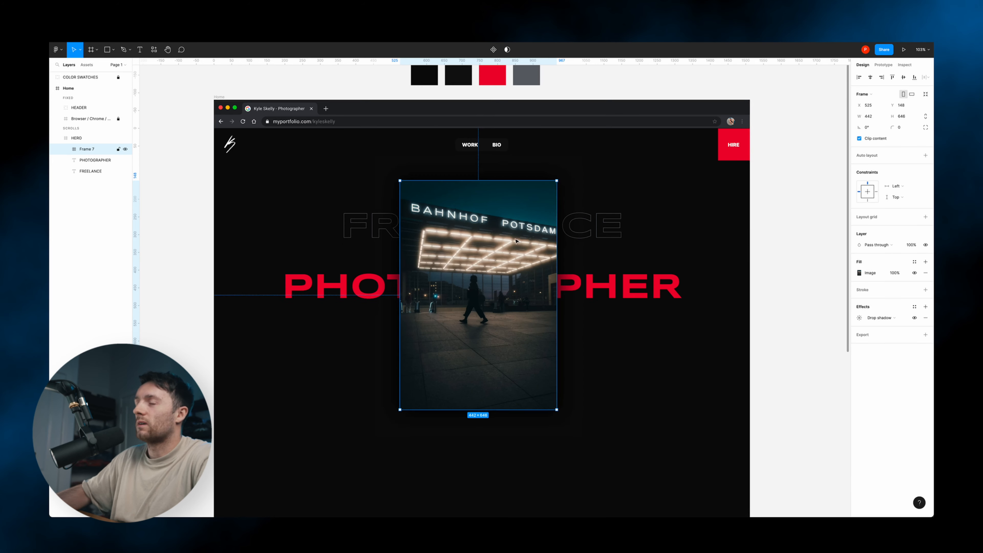
- Duplicate the station photo frame twice as an overlapping stack and paste different photo properties onto the two frames behind
{"action": "key", "text": "alt"}
{"action": "left_click_drag", "start_coordinate": [514, 244], "coordinate": [517, 285]}
{"action": "key", "text": "Escape"}
{"action": "left_click", "coordinate": [552, 290]}
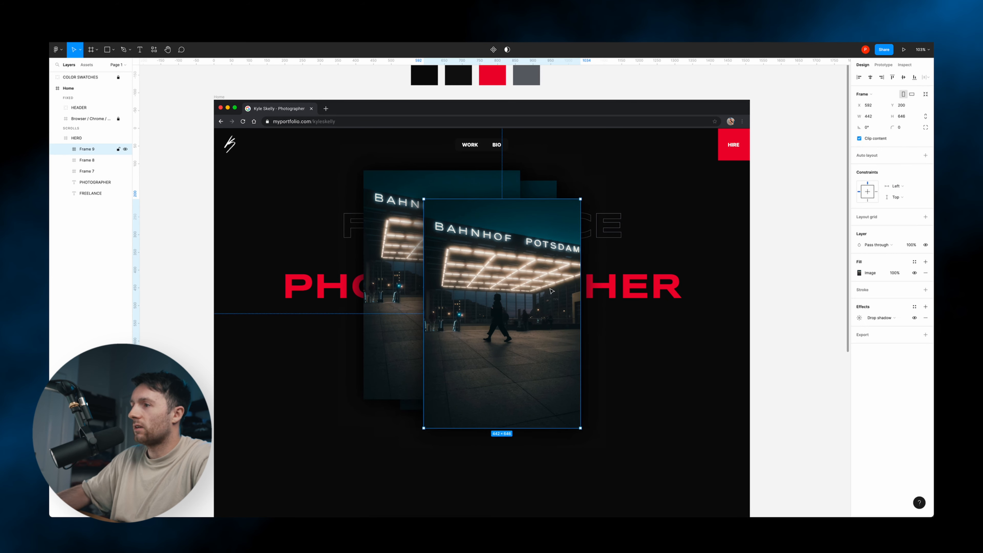
{"action": "left_click", "coordinate": [859, 318]}
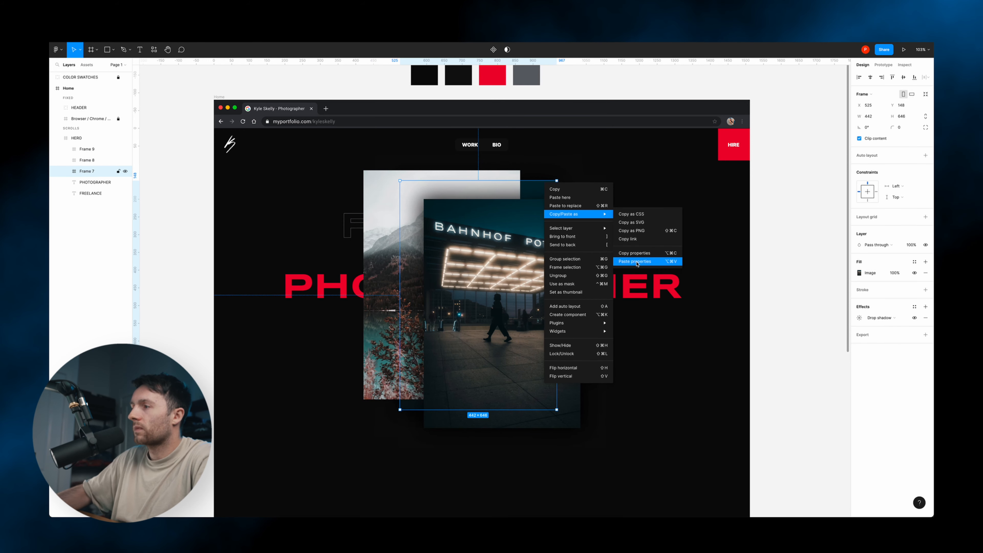
{"action": "left_click", "coordinate": [640, 261]}
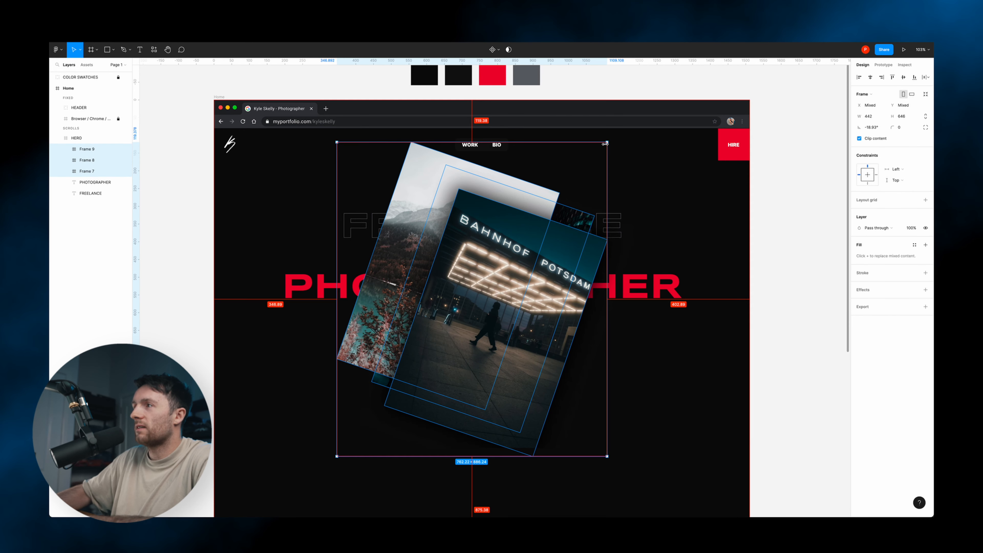
- Shrink the three tilted photo frames to about 388 × 537 and arrange them so the rear photos show on both sides
{"action": "left_click_drag", "start_coordinate": [606, 142], "coordinate": [576, 168]}
{"action": "left_click", "coordinate": [628, 77]}
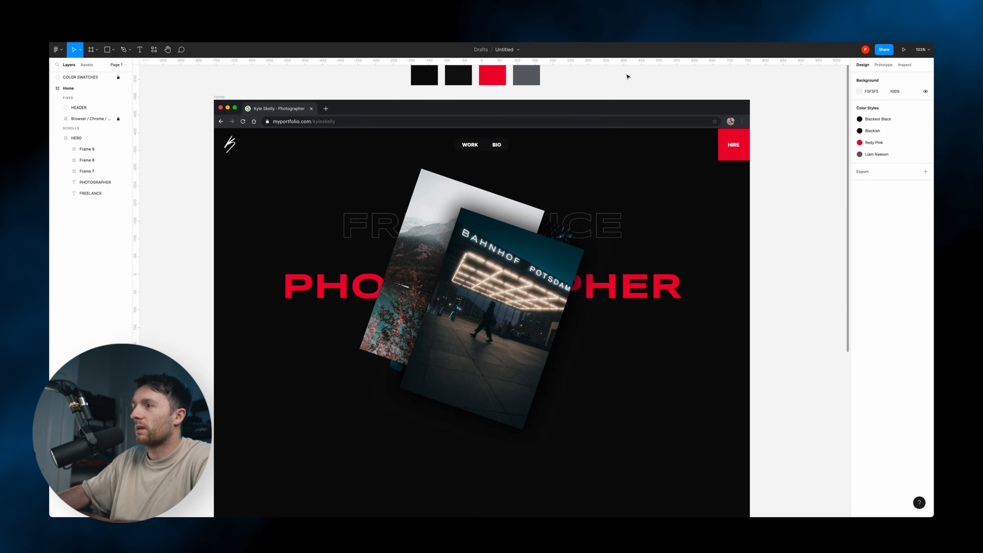
{"action": "left_click_drag", "start_coordinate": [515, 278], "coordinate": [525, 279]}
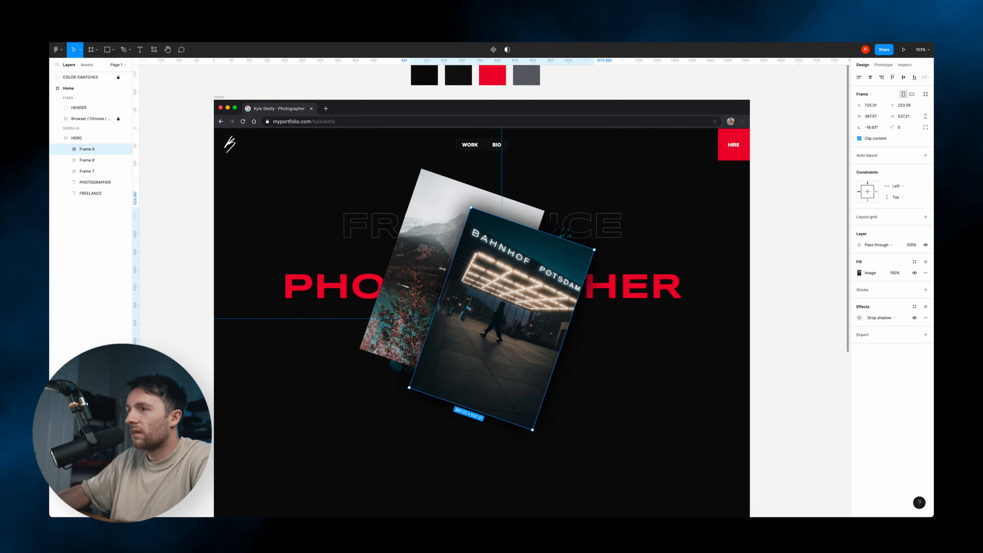
{"action": "left_click", "coordinate": [409, 261]}
{"action": "left_click_drag", "start_coordinate": [409, 260], "coordinate": [414, 265]}
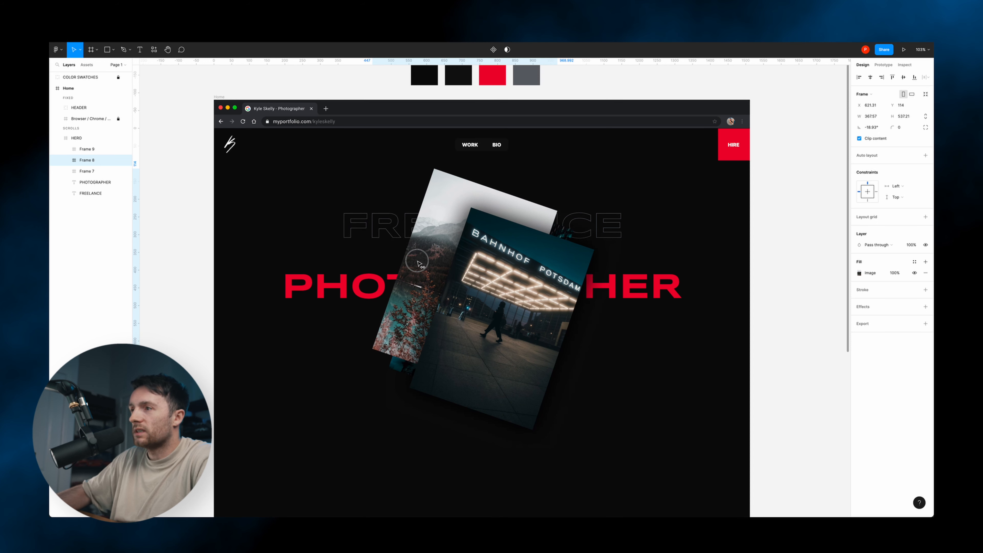
{"action": "left_click_drag", "start_coordinate": [497, 301], "coordinate": [499, 302]}
{"action": "left_click_drag", "start_coordinate": [469, 195], "coordinate": [477, 219]}
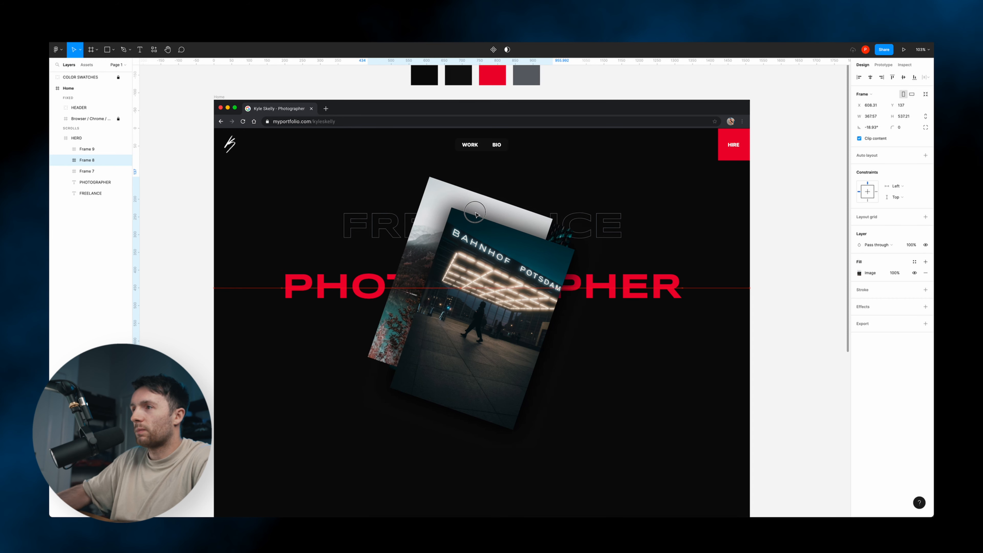
{"action": "left_click_drag", "start_coordinate": [565, 237], "coordinate": [584, 237]}
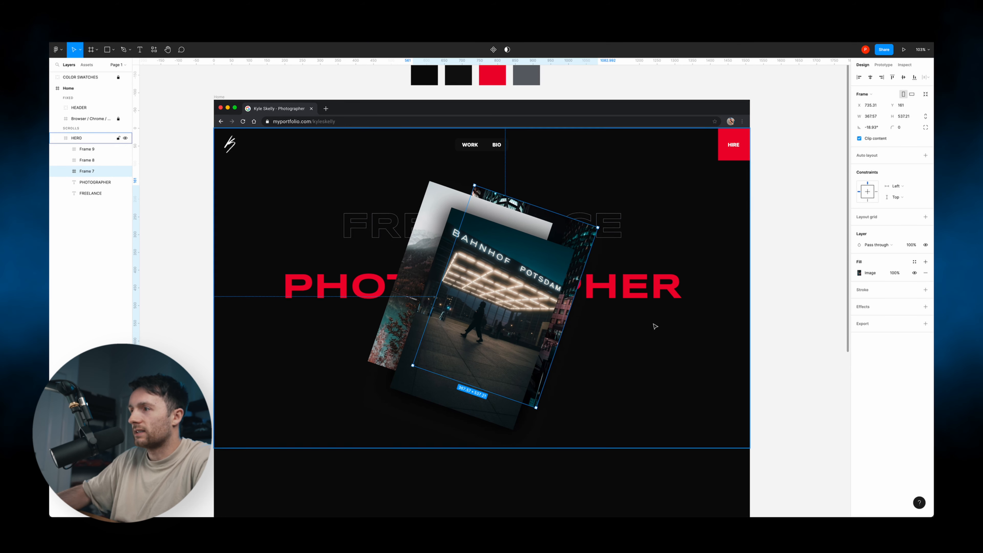
- Bring the PHOTOGRAPHER text in front of the photo frames and set the font size of both headline words to 150
{"action": "left_click", "coordinate": [92, 182]}
{"action": "left_click_drag", "start_coordinate": [92, 183], "coordinate": [92, 147]}
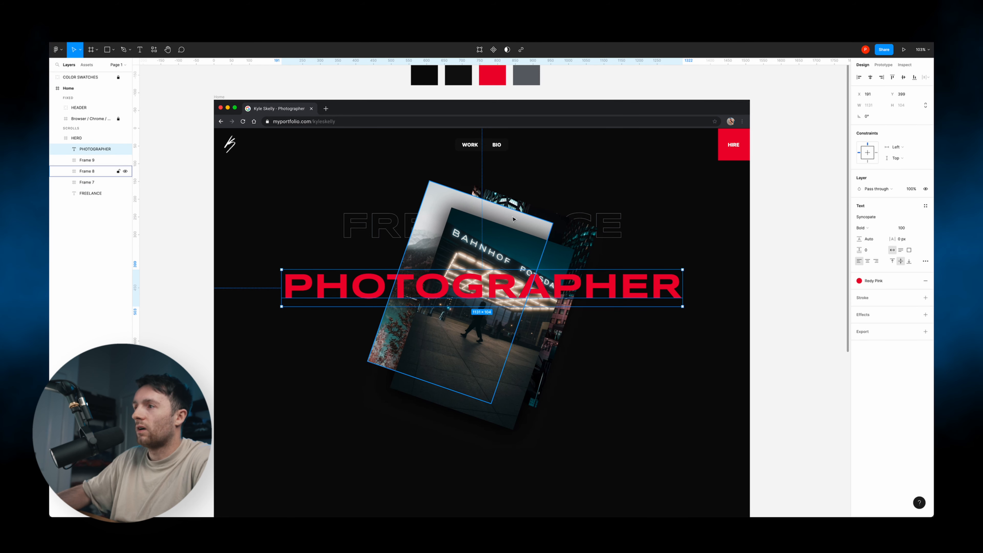
{"action": "left_click", "coordinate": [609, 220]}
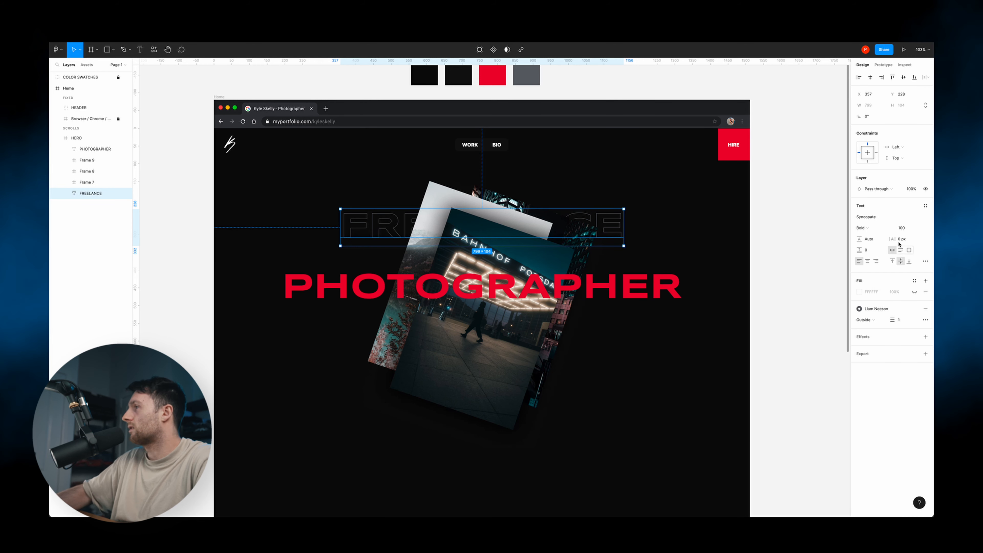
{"action": "left_click", "coordinate": [903, 228]}
{"action": "type", "text": "150"}
{"action": "key", "text": "Return"}
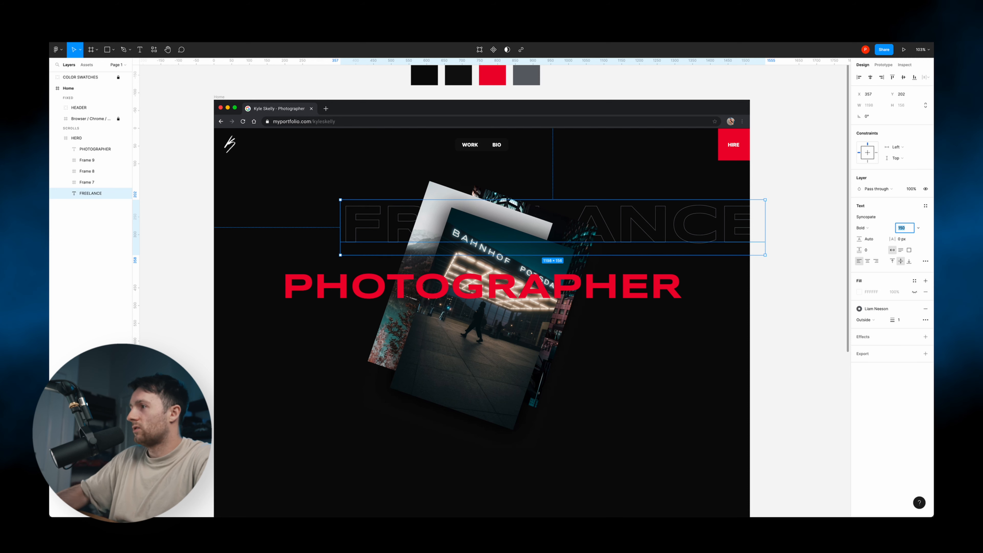
{"action": "left_click", "coordinate": [678, 275]}
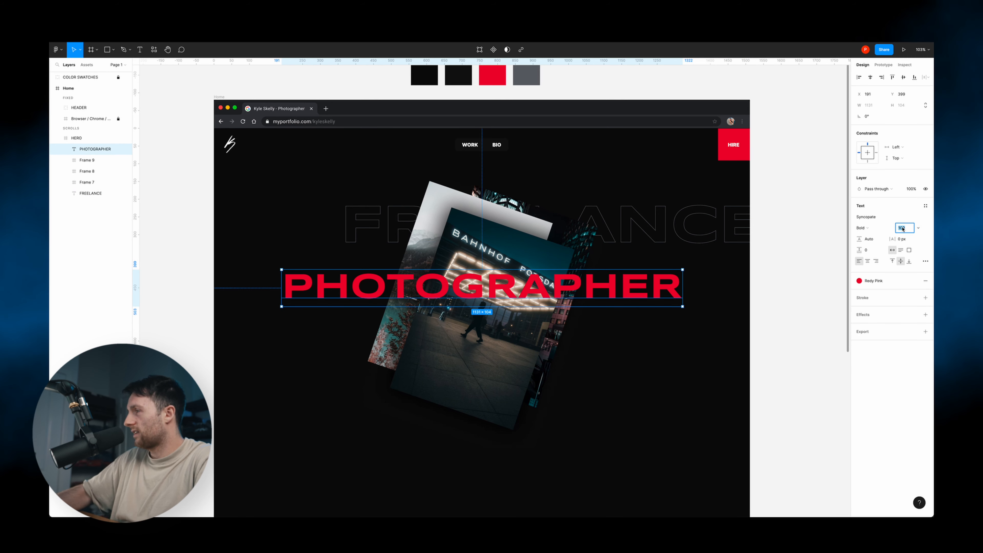
{"action": "type", "text": "150"}
{"action": "key", "text": "Return"}
- Reposition the enlarged headline as two lines across the photos, with FREELANCE roughly centred above PHOTOGRAPHER, which starts farther left
{"action": "mouse_move", "coordinate": [641, 312]}
{"action": "left_mouse_down"}
{"action": "mouse_move", "coordinate": [621, 345]}
{"action": "mouse_move", "coordinate": [641, 331]}
{"action": "left_mouse_up"}
{"action": "left_click_drag", "start_coordinate": [682, 238], "coordinate": [605, 255]}
{"action": "left_click", "coordinate": [639, 301]}
{"action": "left_click_drag", "start_coordinate": [638, 302], "coordinate": [589, 300]}
{"action": "left_click_drag", "start_coordinate": [645, 247], "coordinate": [700, 246]}
{"action": "left_click", "coordinate": [660, 308], "text": "shift"}
{"action": "left_click_drag", "start_coordinate": [674, 306], "coordinate": [658, 317]}
{"action": "left_click", "coordinate": [636, 422]}
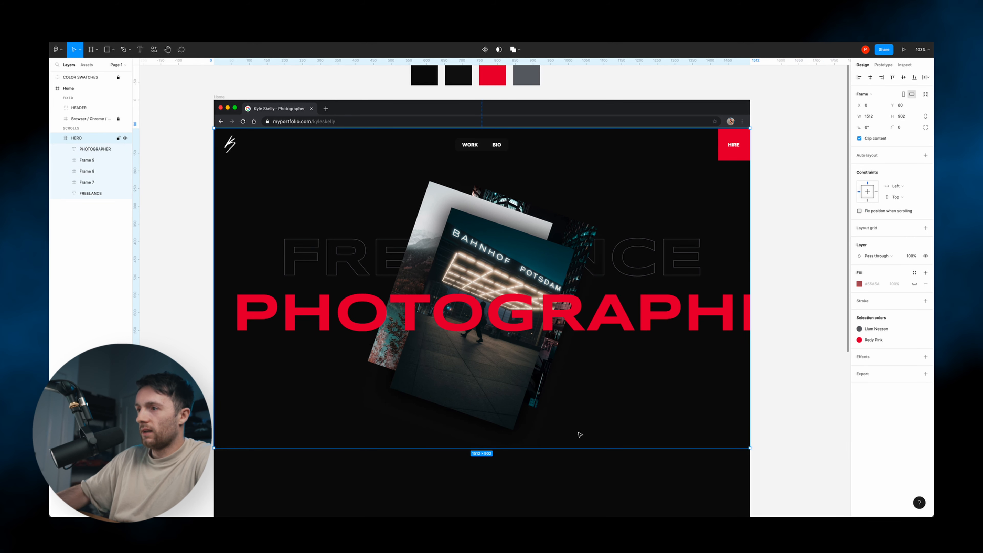
- Nudge the front station photo slightly upward and preview the page in the laptop prototype
{"action": "left_click_drag", "start_coordinate": [490, 387], "coordinate": [506, 393]}
{"action": "left_click", "coordinate": [612, 435]}
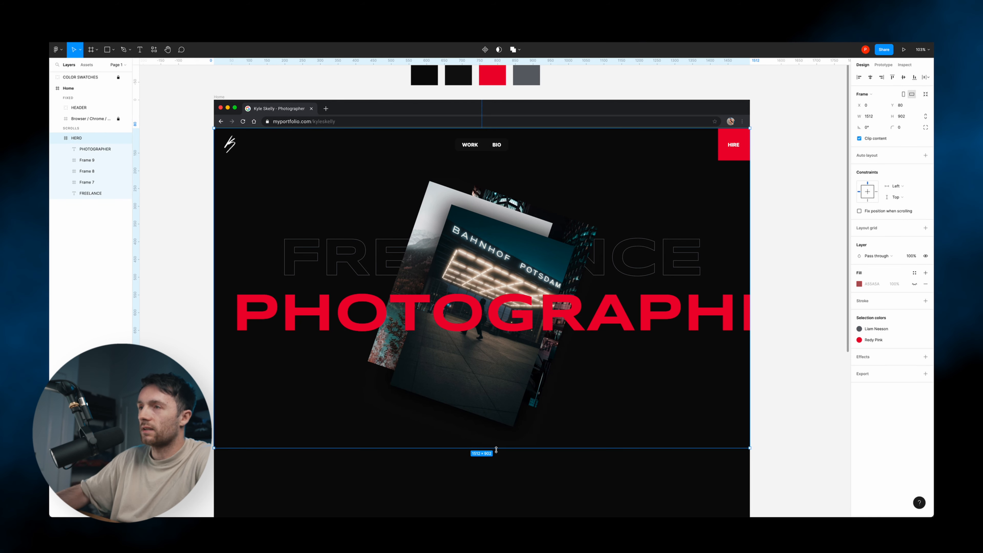
{"action": "key", "text": "ctrl+alt+Return"}
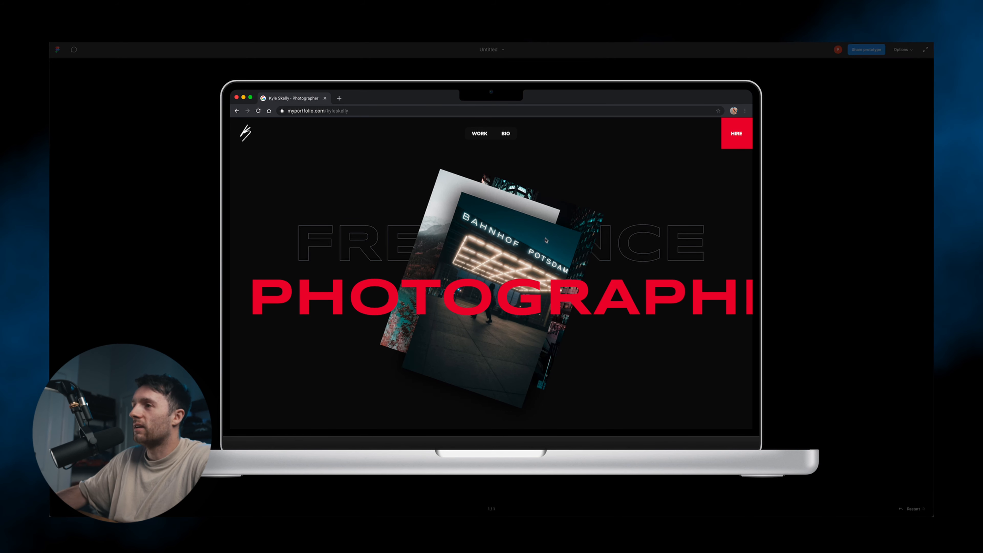
- Check the hero section by scrolling in the laptop prototype, and return to the design file with nothing selected
{"action": "scroll", "coordinate": [602, 246], "scroll_direction": "down", "scroll_amount": 2}
{"action": "scroll", "coordinate": [601, 246], "scroll_direction": "up", "scroll_amount": 2}
{"action": "scroll", "coordinate": [601, 246], "scroll_direction": "down", "scroll_amount": 3}
{"action": "scroll", "coordinate": [601, 246], "scroll_direction": "up", "scroll_amount": 3}
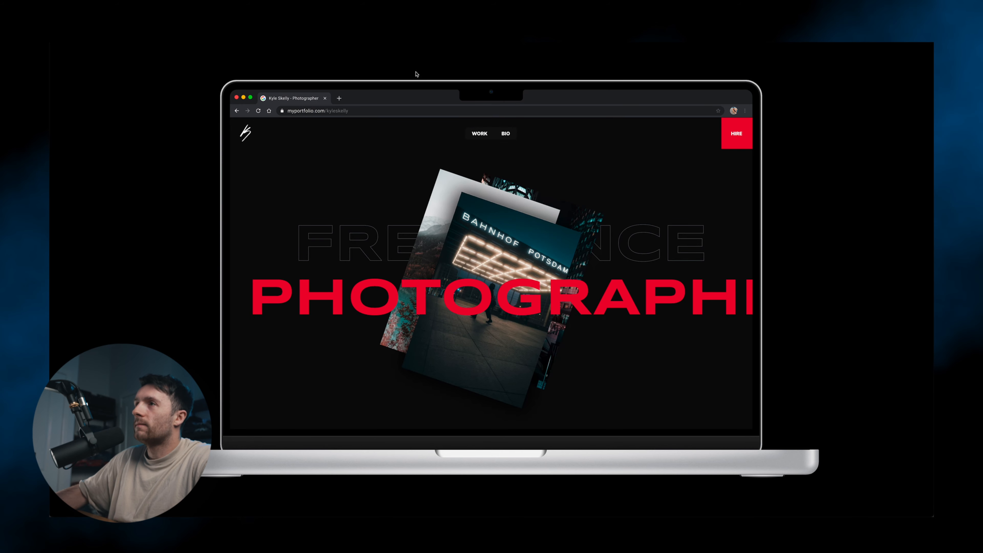
{"action": "key", "text": "Escape"}
{"action": "left_click", "coordinate": [486, 147]}
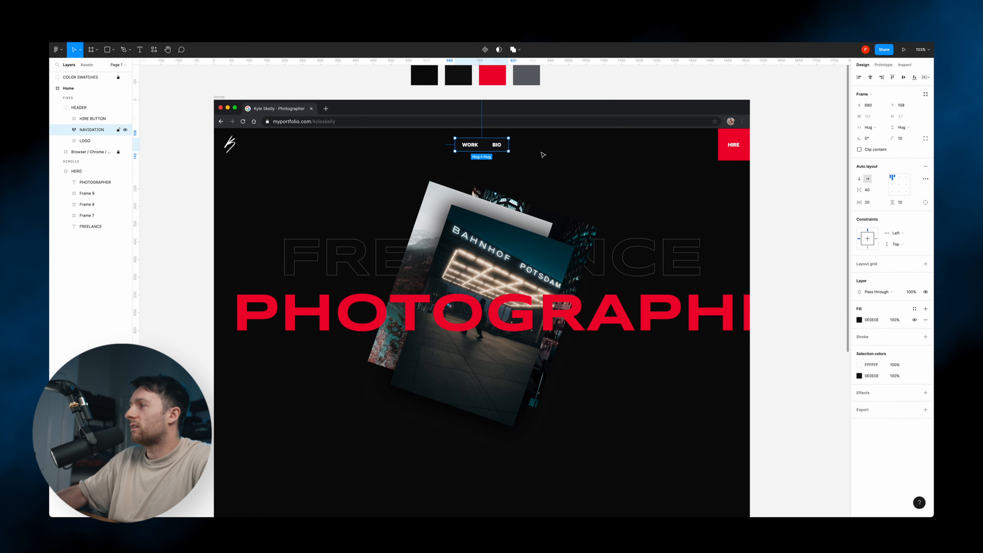
{"action": "left_click", "coordinate": [800, 229]}
- Draw a circle about 450 × 450 over the stacked photos and fill it with the red sampled from the PHOTOGRAPHER text
{"action": "left_click", "coordinate": [113, 49]}
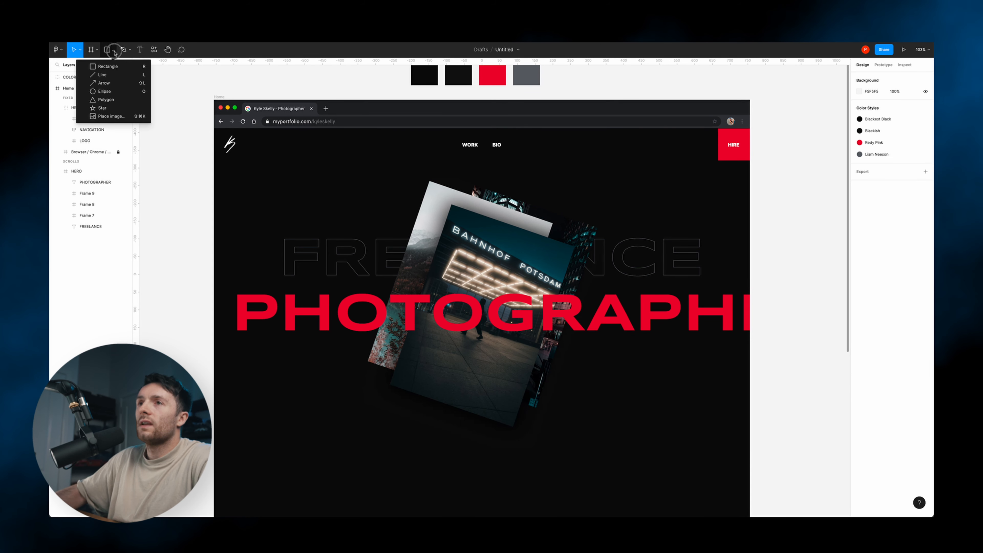
{"action": "left_click", "coordinate": [110, 91]}
{"action": "mouse_move", "coordinate": [414, 213]}
{"action": "left_mouse_down"}
{"action": "mouse_move", "coordinate": [616, 418]}
{"action": "mouse_move", "coordinate": [571, 371]}
{"action": "left_mouse_up"}
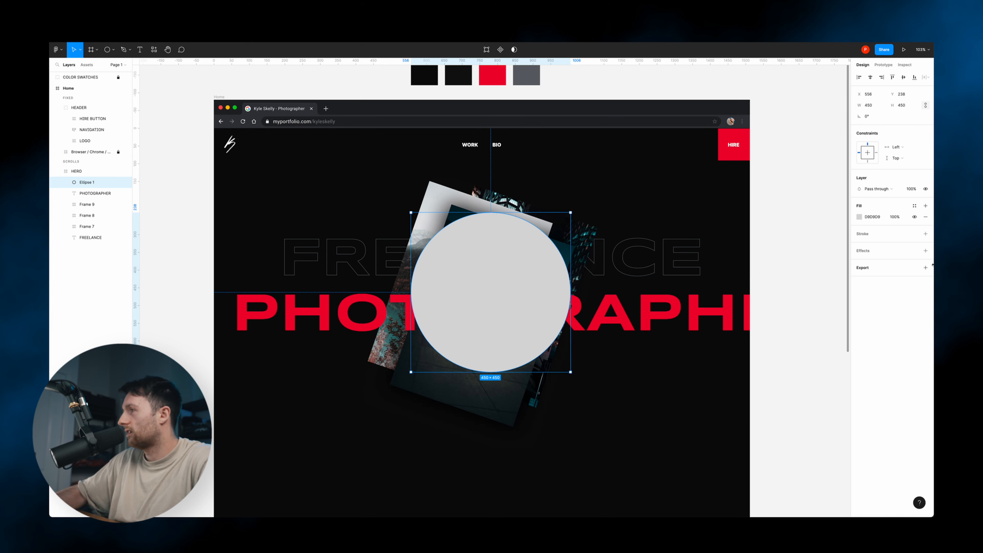
{"action": "left_click", "coordinate": [859, 218]}
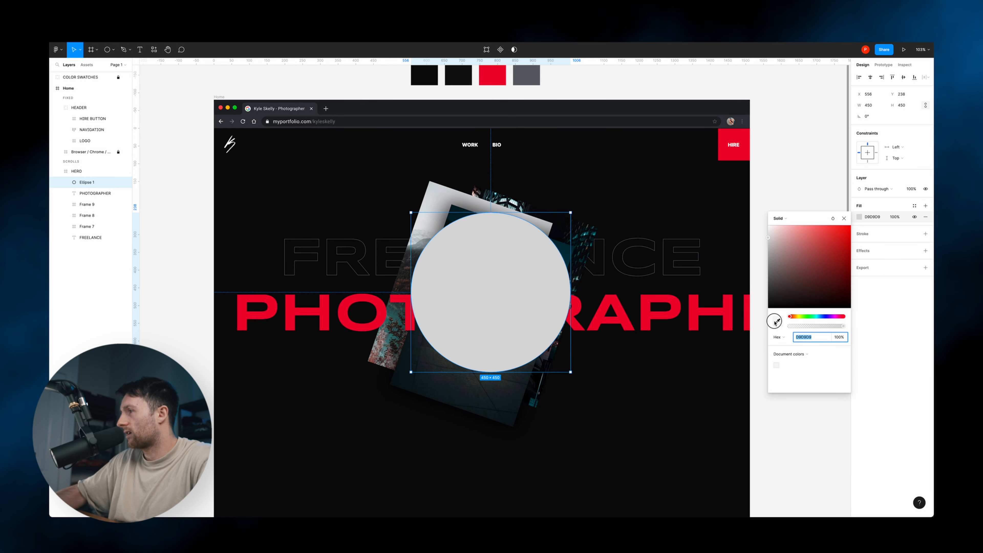
{"action": "left_click", "coordinate": [776, 321]}
{"action": "left_click", "coordinate": [652, 304]}
- Change the circle's fill to a radial gradient fading from red to 0% opacity, and shorten the gradient's radius slightly
{"action": "left_click", "coordinate": [785, 220]}
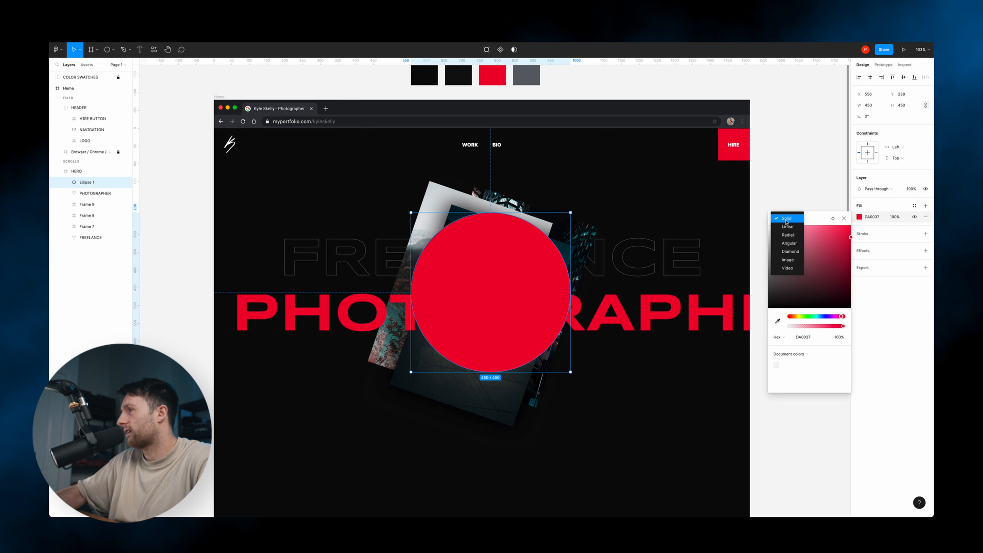
{"action": "left_click", "coordinate": [789, 227]}
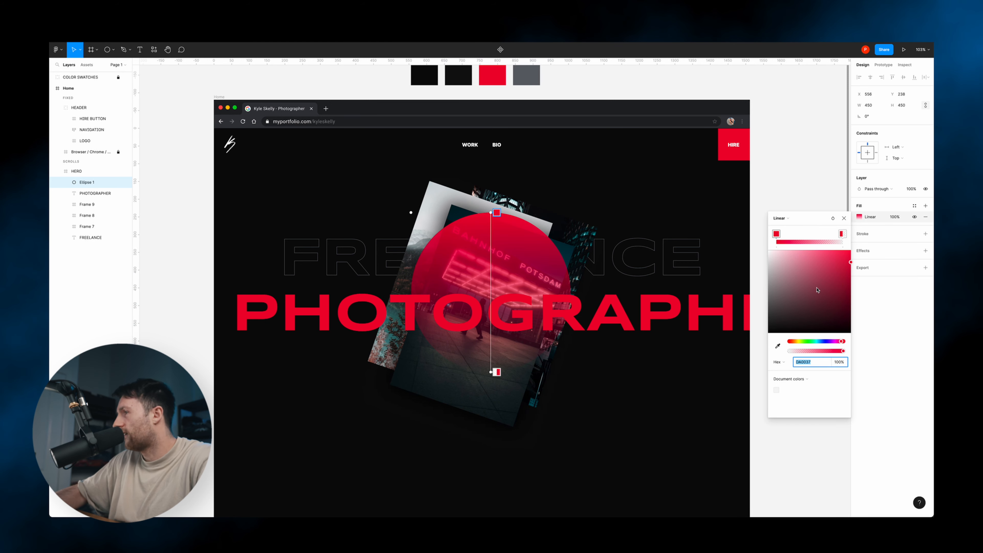
{"action": "left_click", "coordinate": [785, 219]}
{"action": "left_click", "coordinate": [786, 231]}
{"action": "left_click_drag", "start_coordinate": [843, 351], "coordinate": [788, 352]}
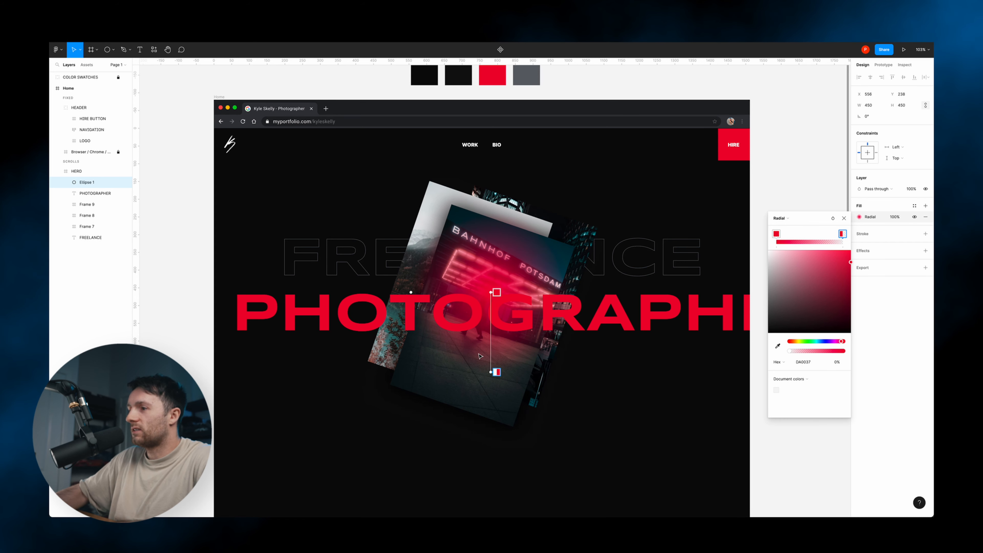
{"action": "mouse_move", "coordinate": [491, 373]}
{"action": "left_mouse_down"}
{"action": "mouse_move", "coordinate": [488, 402]}
{"action": "mouse_move", "coordinate": [488, 365]}
{"action": "left_mouse_up"}
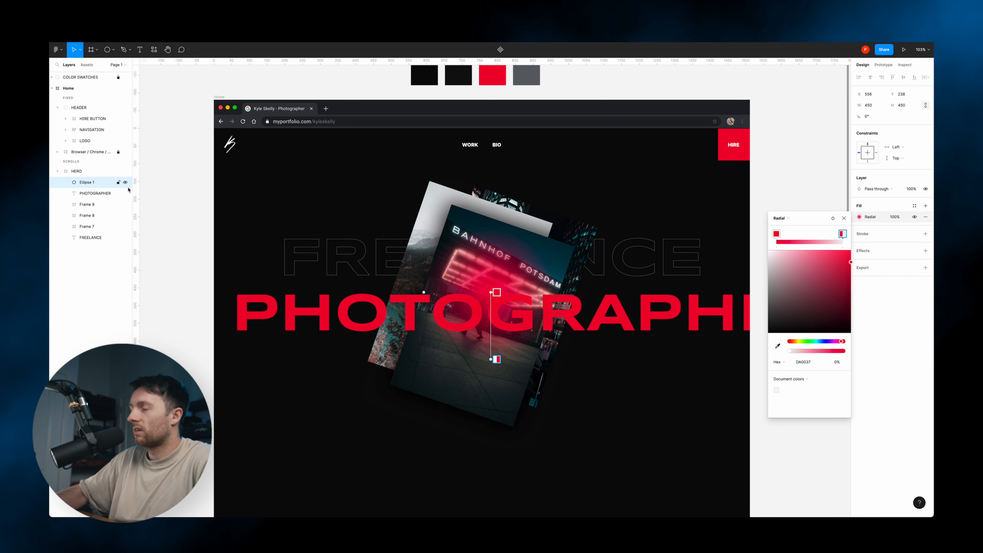
- Enlarge the gradient circle from its centre to about 814 × 814 and place it behind all other HERO layers
{"action": "left_click", "coordinate": [362, 213]}
{"action": "left_click_drag", "start_coordinate": [569, 213], "coordinate": [635, 196]}
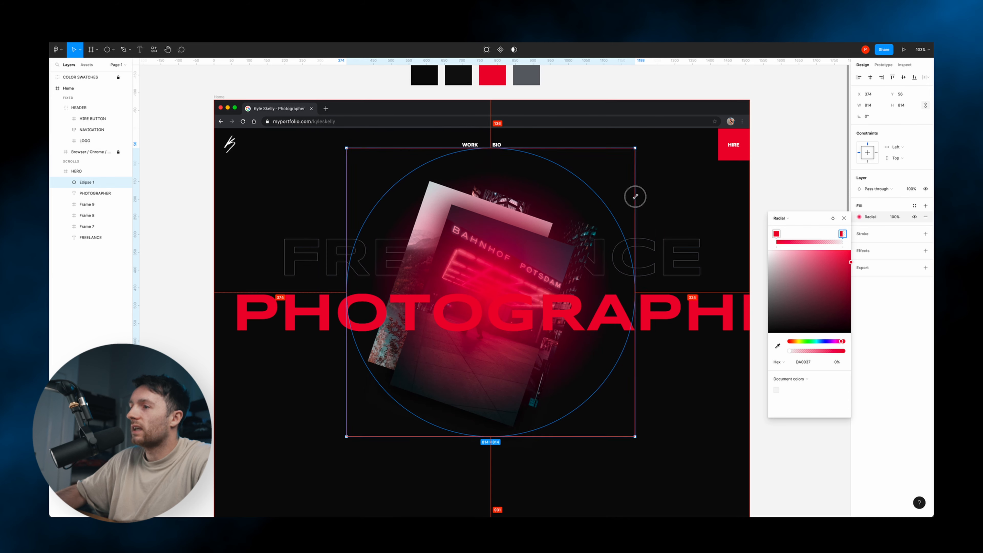
{"action": "key", "text": "Return"}
{"action": "left_click_drag", "start_coordinate": [96, 182], "coordinate": [93, 242]}
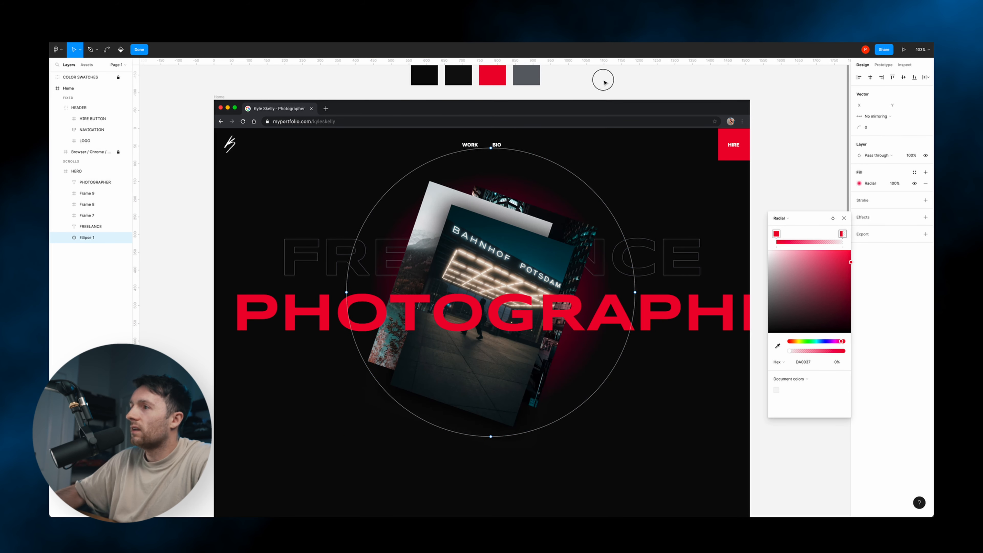
{"action": "key", "text": "Escape"}
{"action": "key", "text": "Escape"}
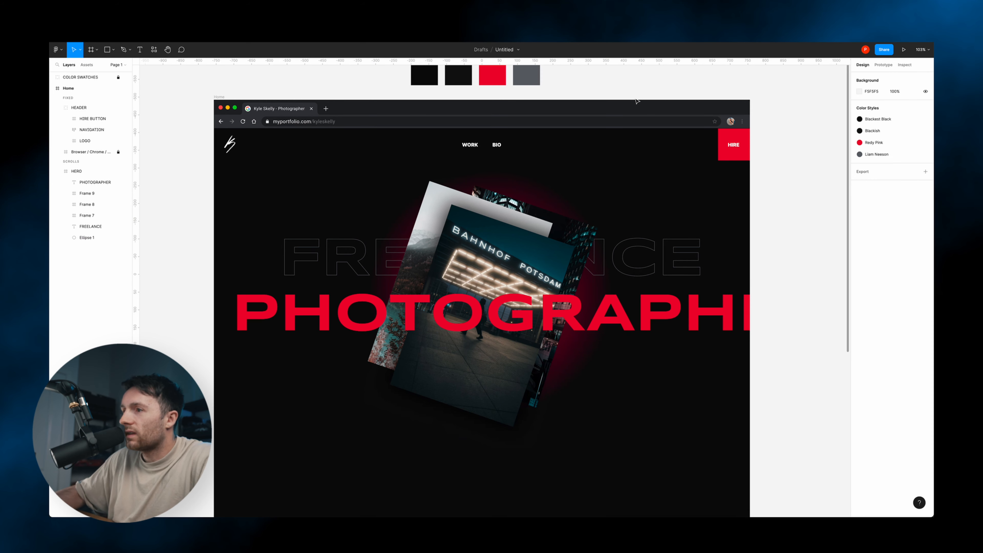
- Centre the red glow circle horizontally in the hero and lower it slightly, to X 349 and Y 88
{"action": "left_click", "coordinate": [522, 188]}
{"action": "left_click_drag", "start_coordinate": [529, 175], "coordinate": [536, 203]}
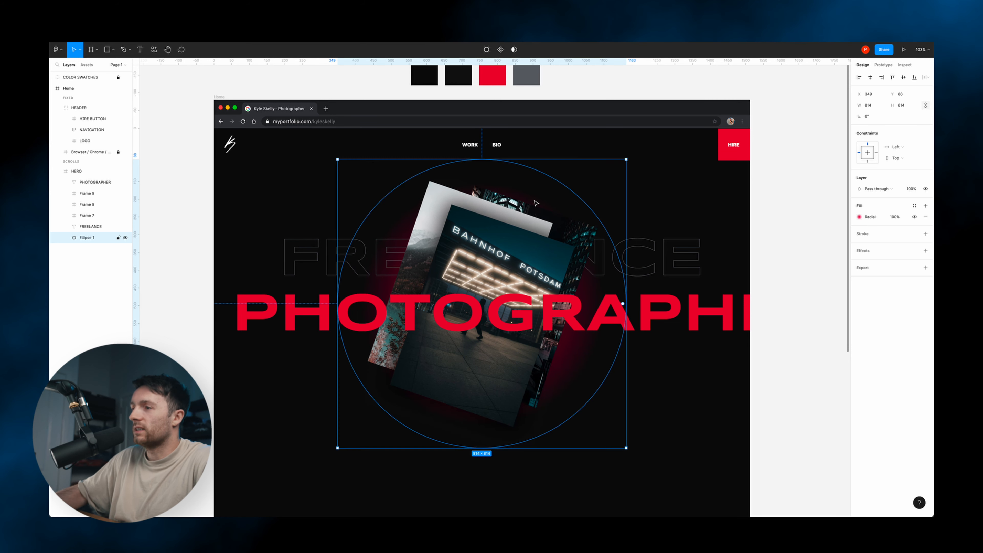
{"action": "left_click", "coordinate": [800, 274]}
{"action": "left_click", "coordinate": [662, 312]}
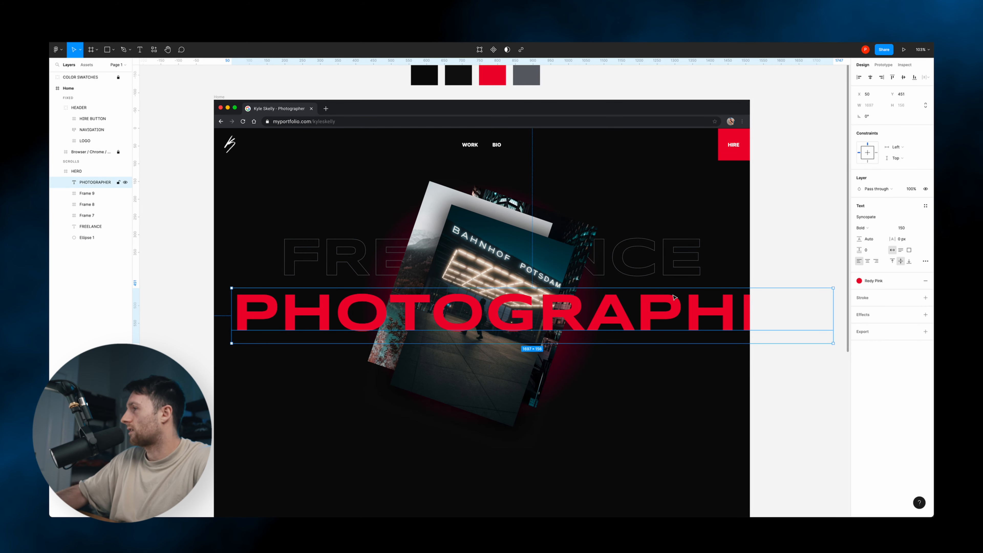
- Duplicate the WORK navigation label below the photos in the hero and change its text to SCROLL TO EXPLORE
{"action": "scroll", "coordinate": [569, 217], "scroll_direction": "down", "scroll_amount": 1}
{"action": "left_click", "coordinate": [466, 136]}
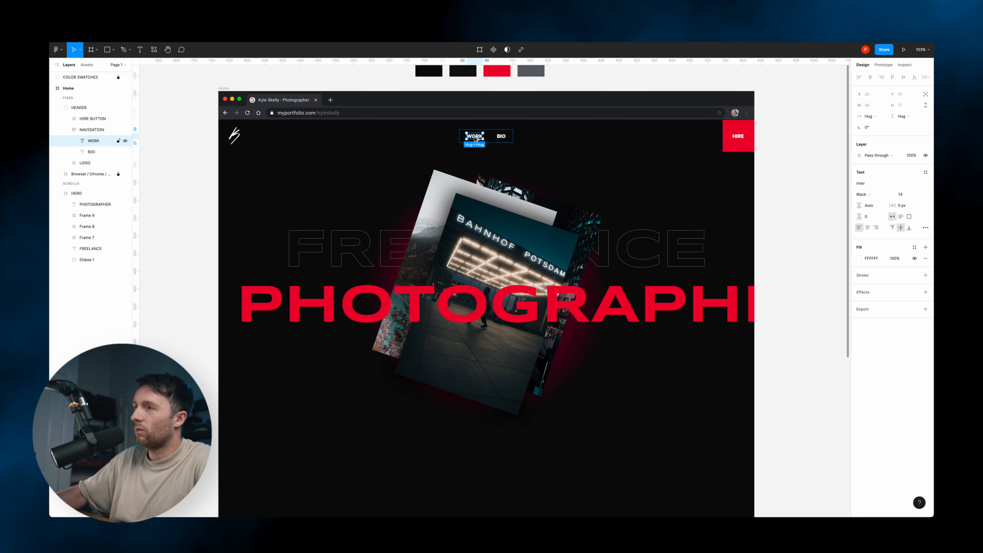
{"action": "left_click_drag", "start_coordinate": [475, 138], "coordinate": [479, 428]}
{"action": "double_click", "coordinate": [476, 427]}
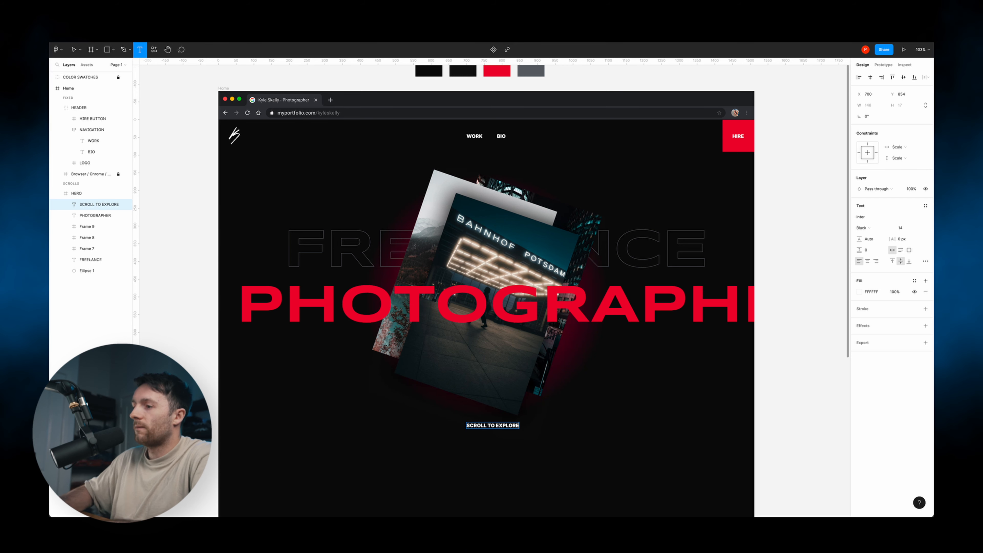
- Centre the SCROLL TO EXPLORE text horizontally in the hero and move it down to Y 879
{"action": "key", "text": "Escape"}
{"action": "left_click", "coordinate": [869, 78]}
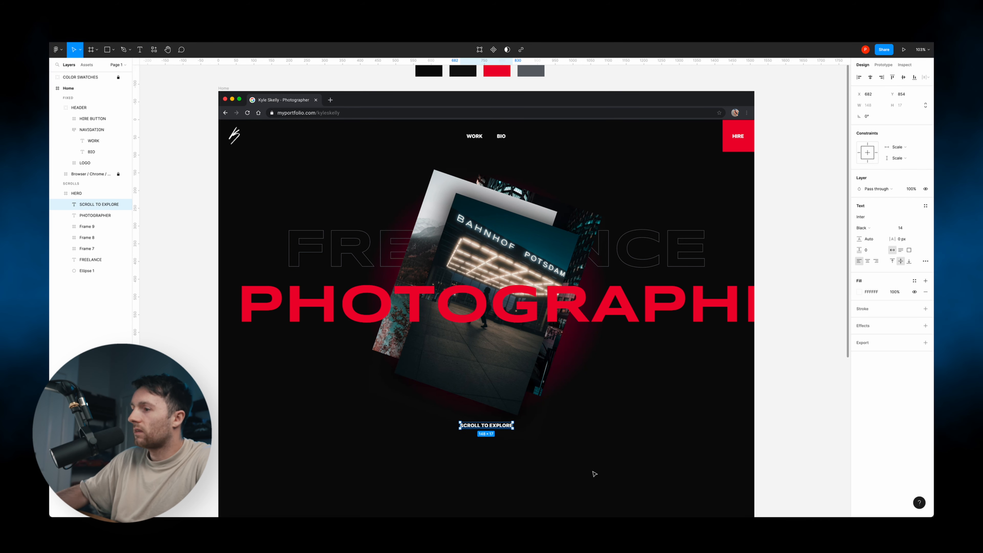
{"action": "left_click_drag", "start_coordinate": [497, 428], "coordinate": [499, 438]}
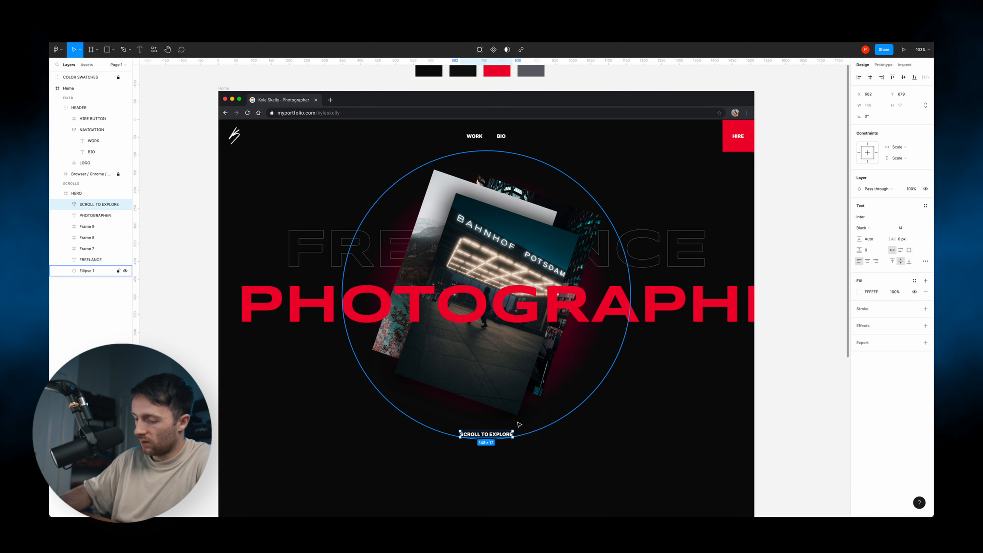
- Show the layout grid and shift the PHOTOGRAPHER text slightly right to line up with the first column
{"action": "key", "text": "ctrl+g"}
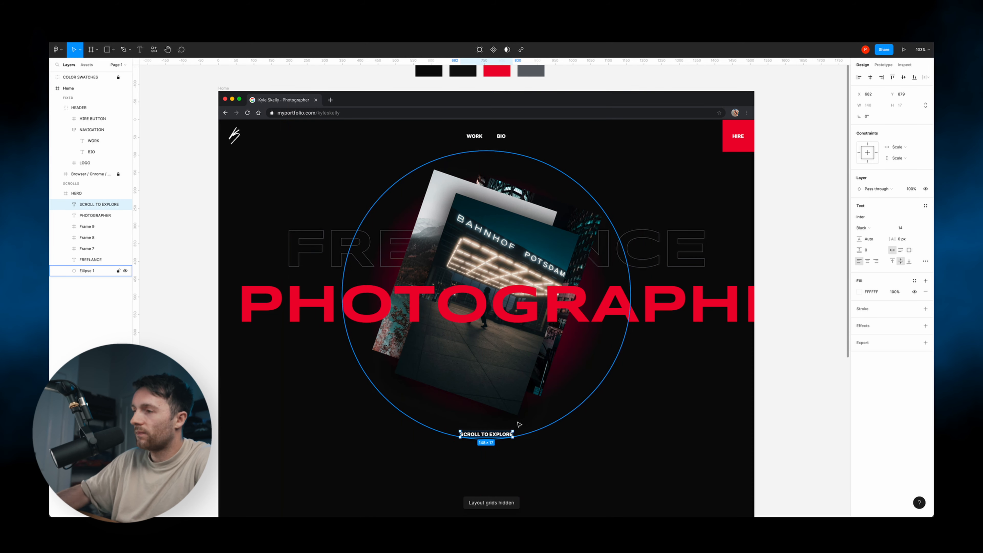
{"action": "key", "text": "ctrl+g"}
{"action": "left_click", "coordinate": [782, 362]}
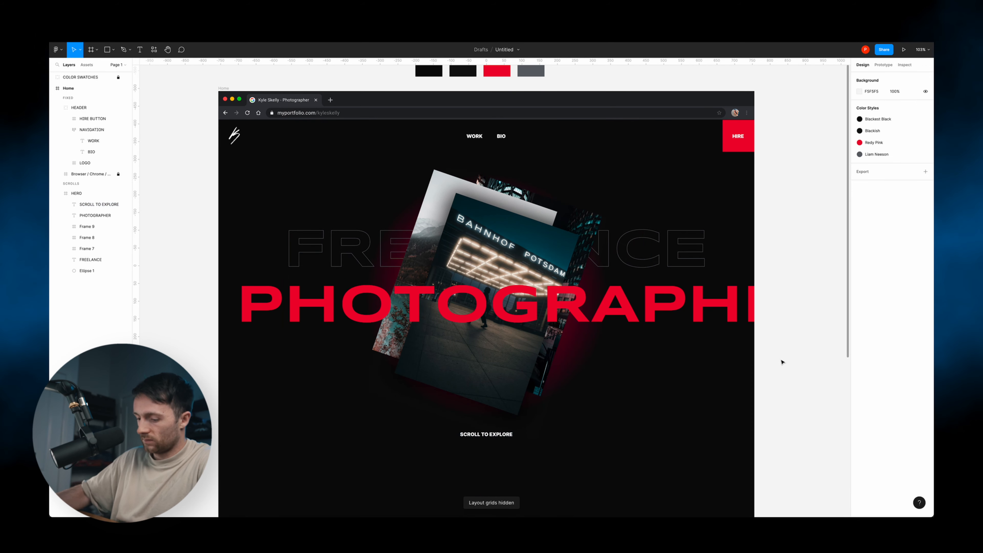
{"action": "key", "text": "ctrl+g"}
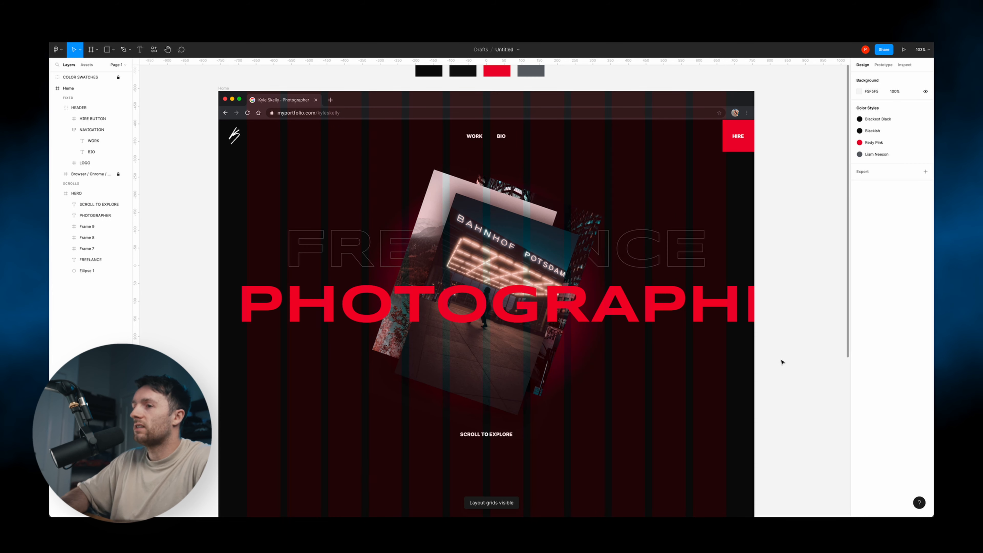
{"action": "left_click", "coordinate": [672, 305], "text": "super"}
{"action": "left_click_drag", "start_coordinate": [672, 305], "coordinate": [676, 307]}
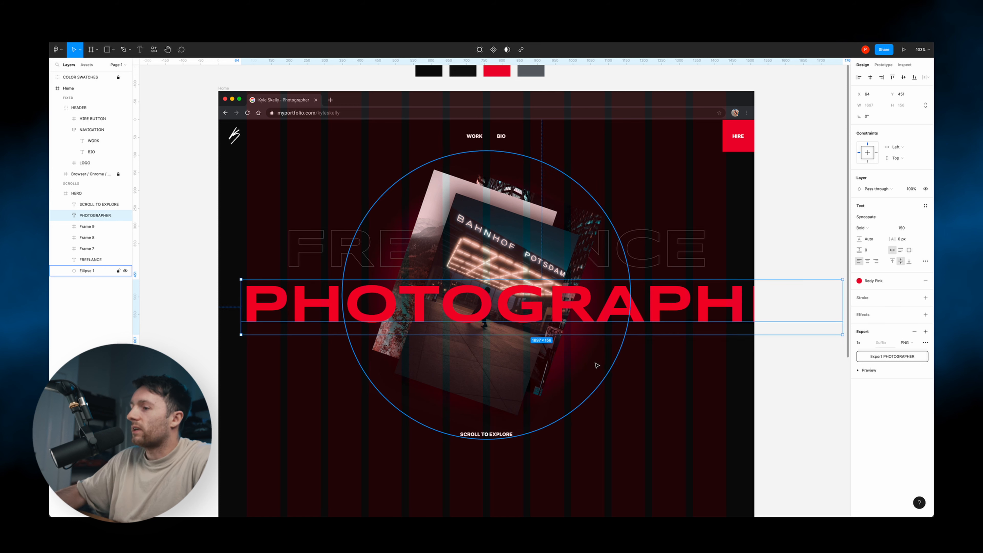
- Hide the layout grid and move the SCROLL TO EXPLORE text slightly up from the hero's lower edge
{"action": "left_click", "coordinate": [489, 435]}
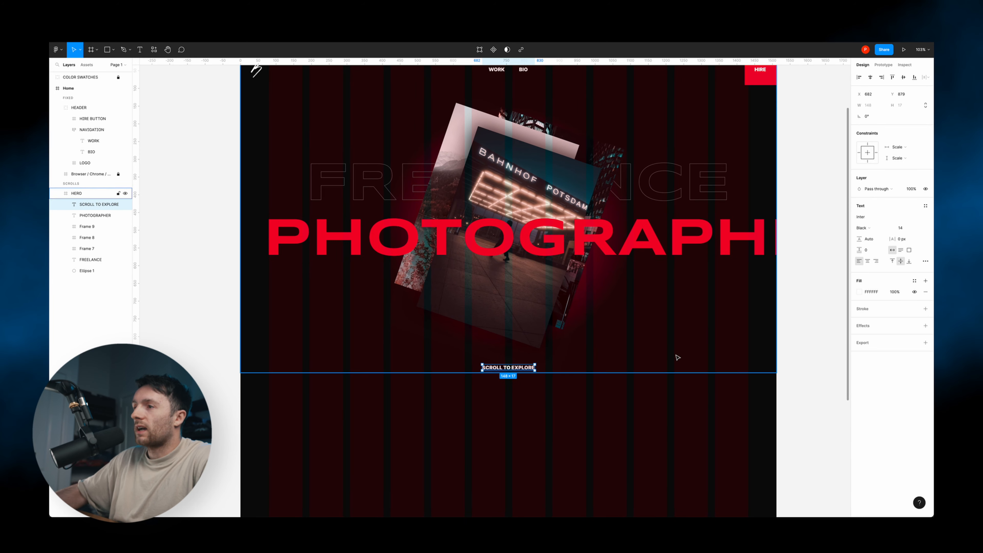
{"action": "scroll", "coordinate": [600, 230], "scroll_direction": "down", "scroll_amount": 3}
{"action": "scroll", "coordinate": [600, 229], "scroll_direction": "down", "scroll_amount": 4}
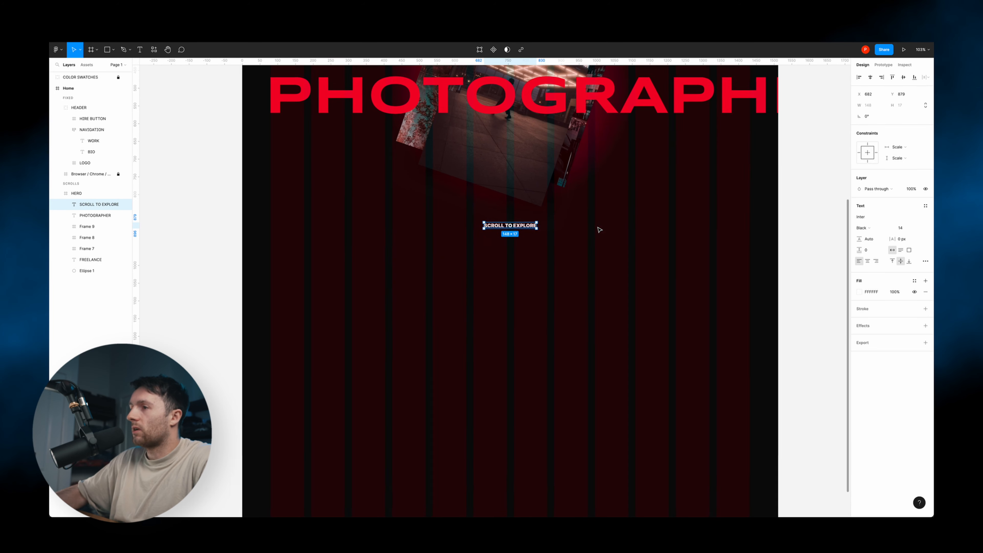
{"action": "scroll", "coordinate": [597, 220], "scroll_direction": "up", "scroll_amount": 2}
{"action": "key", "text": "ctrl+g"}
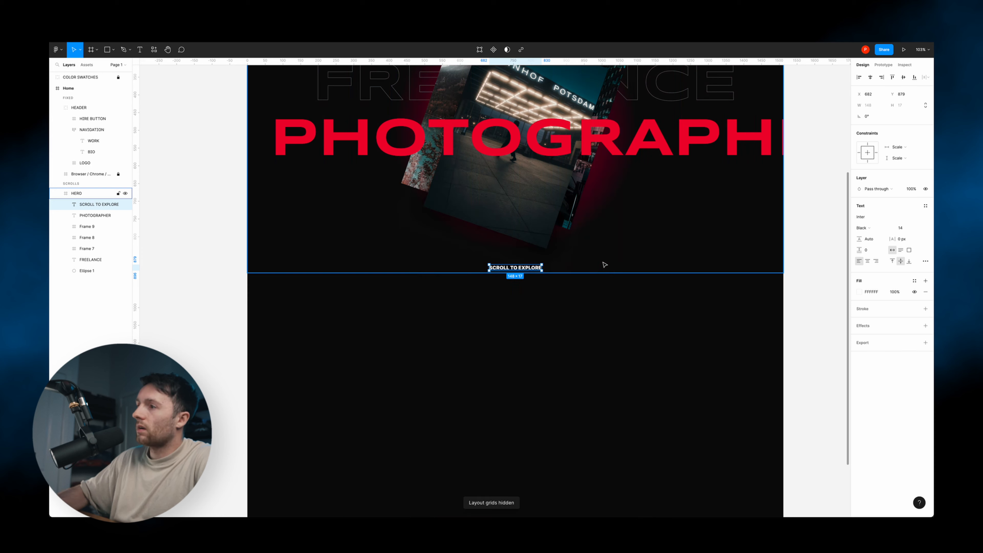
{"action": "left_click_drag", "start_coordinate": [521, 270], "coordinate": [520, 264]}
{"action": "scroll", "coordinate": [514, 260], "scroll_direction": "up", "scroll_amount": 3}
- Move the three tilted photo frames slightly up together and raise the SCROLL TO EXPLORE text to Y 852
{"action": "left_click", "coordinate": [513, 260]}
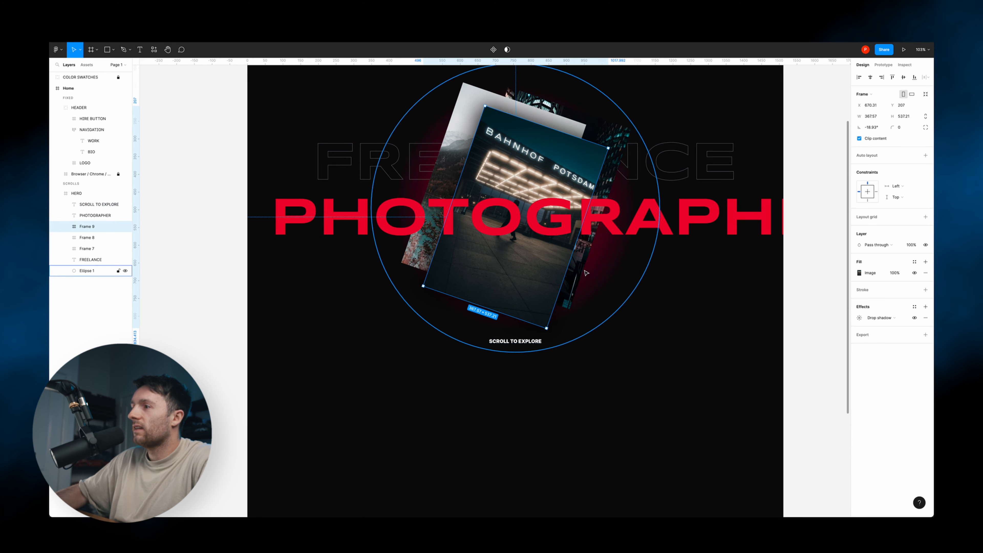
{"action": "left_click", "coordinate": [581, 257], "text": "shift"}
{"action": "left_click", "coordinate": [421, 254], "text": "shift"}
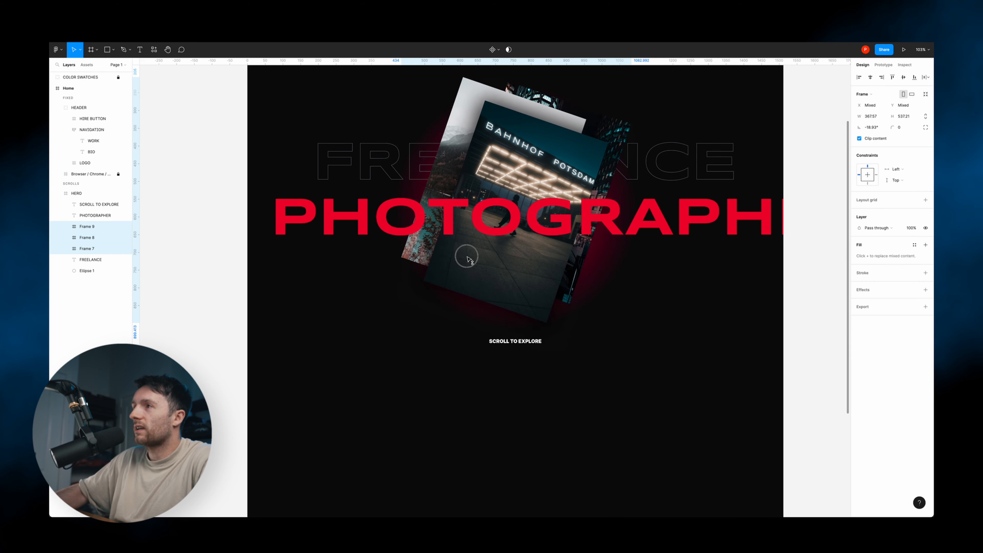
{"action": "scroll", "coordinate": [467, 259], "scroll_direction": "up", "scroll_amount": 2}
{"action": "left_click", "coordinate": [523, 373]}
{"action": "left_click_drag", "start_coordinate": [523, 373], "coordinate": [523, 370]}
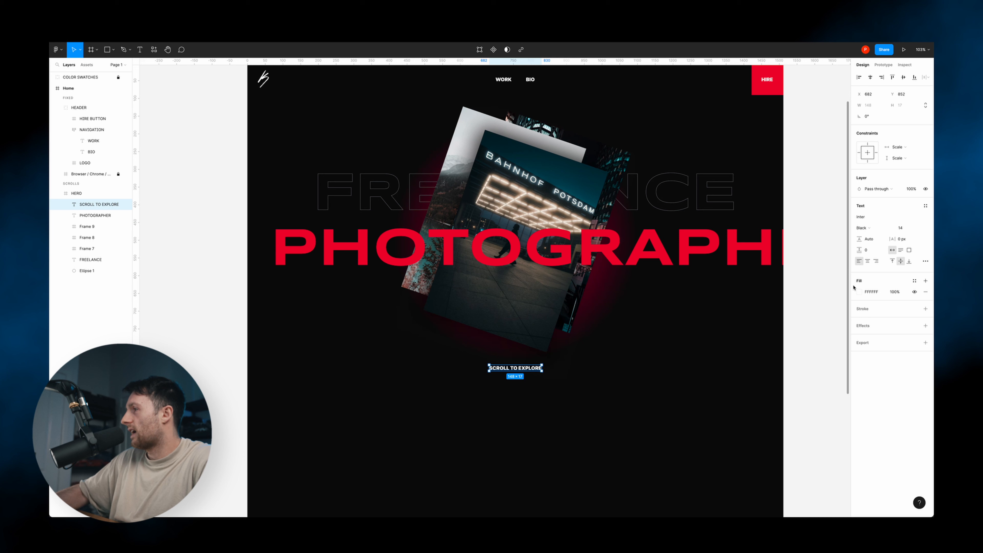
- Apply the grey Liam Neeson color style to the SCROLL TO EXPLORE text and set its font size to 12
{"action": "left_click", "coordinate": [913, 291]}
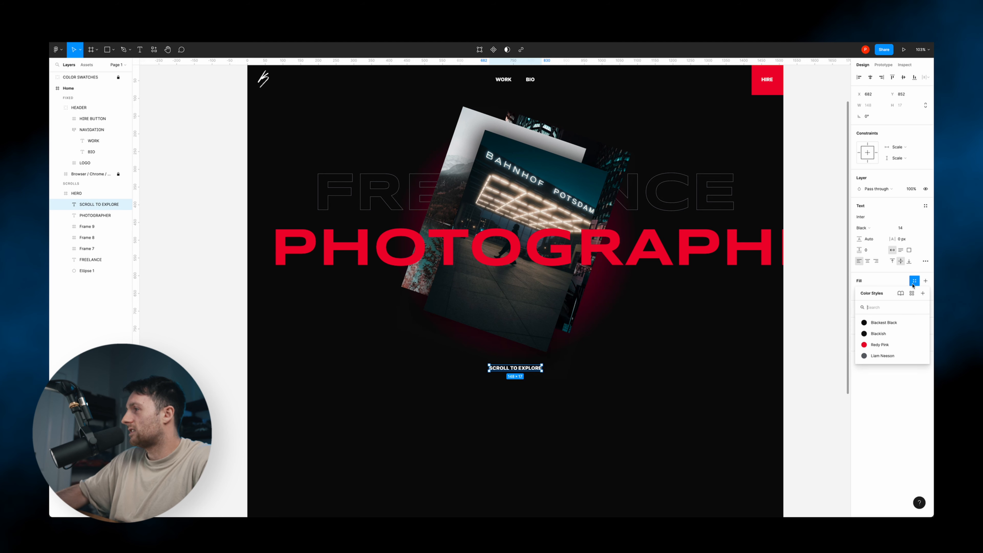
{"action": "left_click", "coordinate": [876, 356]}
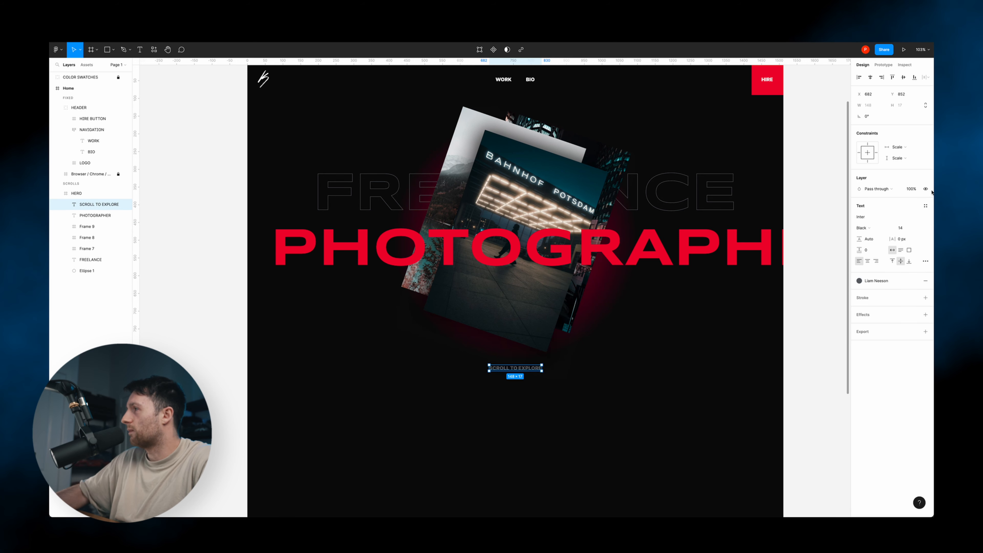
{"action": "left_click", "coordinate": [909, 230]}
{"action": "type", "text": "12"}
{"action": "key", "text": "Return"}
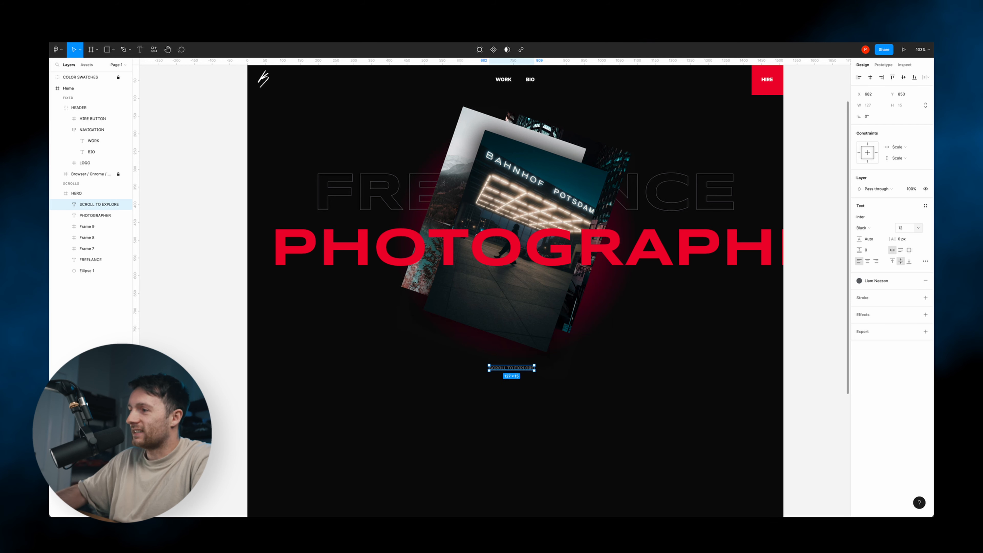
{"action": "left_click", "coordinate": [834, 253]}
- Change the font weight of the SCROLL TO EXPLORE text to Regular
{"action": "scroll", "coordinate": [805, 268], "scroll_direction": "up", "scroll_amount": 3}
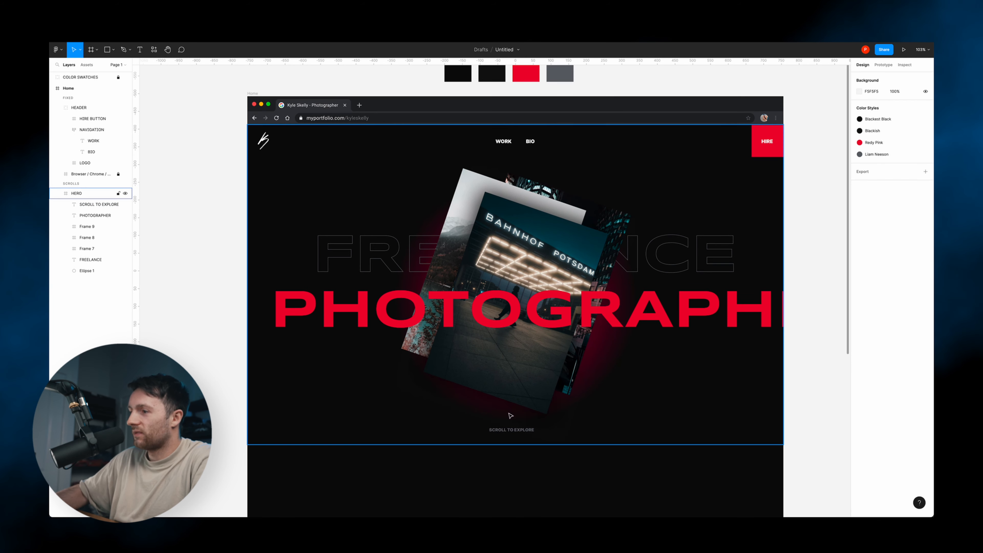
{"action": "left_click", "coordinate": [512, 436]}
{"action": "left_click", "coordinate": [511, 437]}
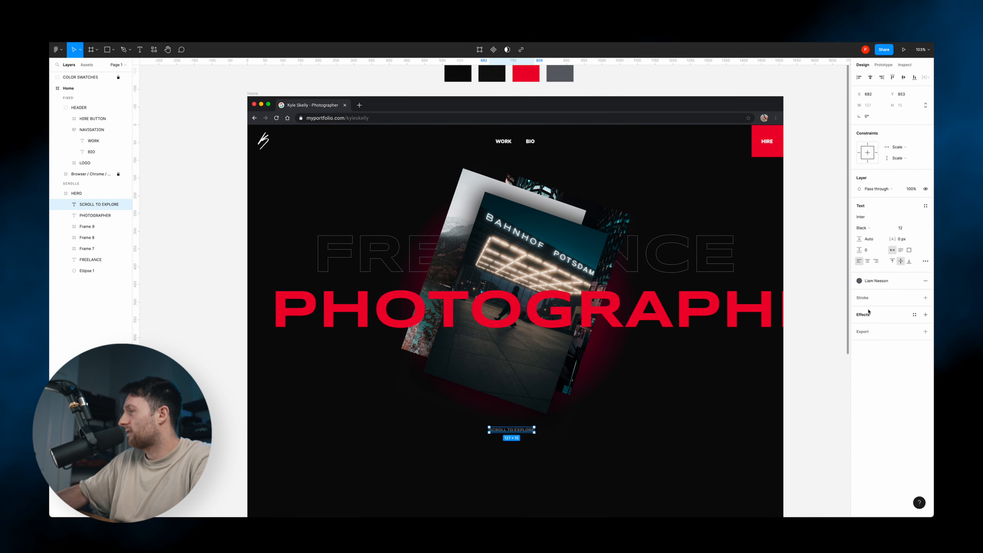
{"action": "left_click", "coordinate": [863, 228]}
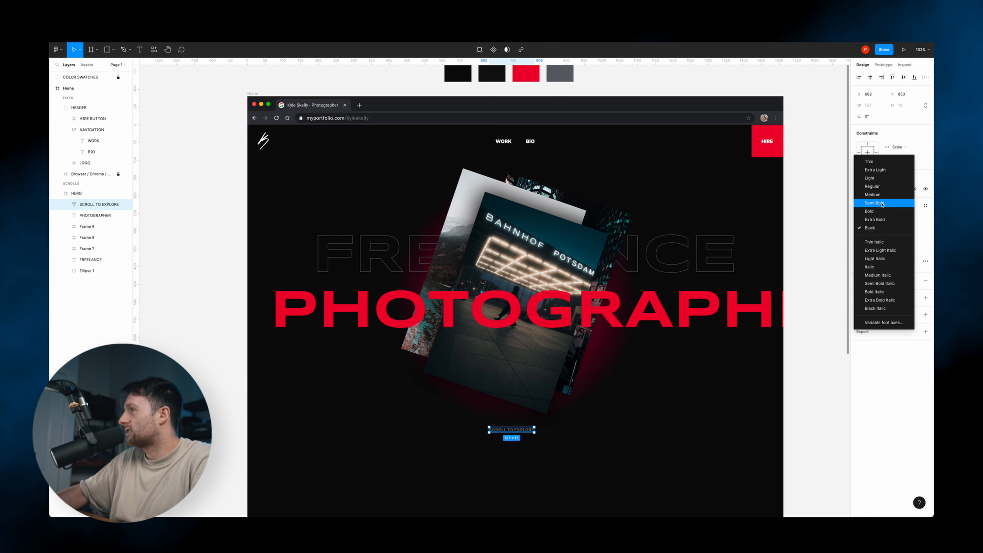
{"action": "left_click", "coordinate": [890, 188]}
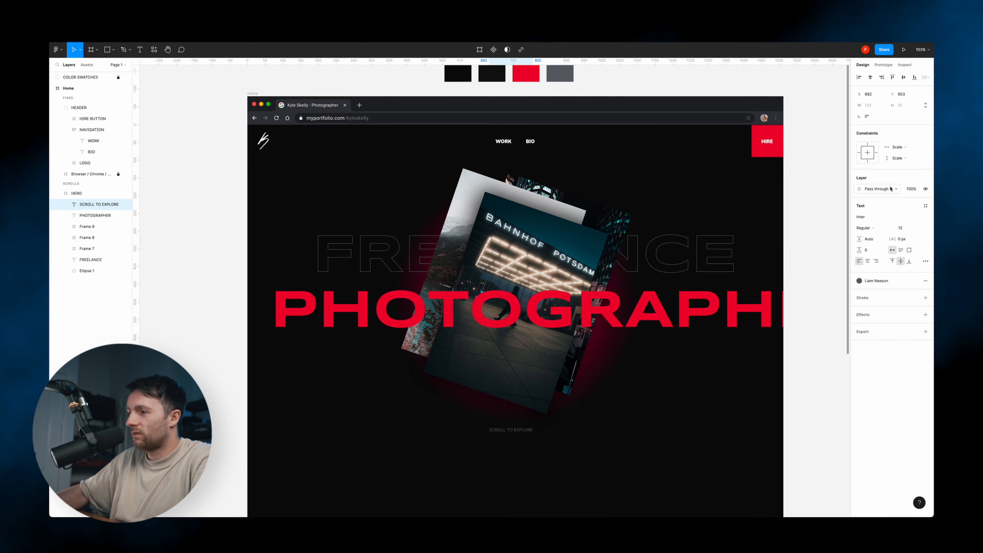
- Set the WORK and BIO navigation texts to Bold weight at font size 12
{"action": "left_click", "coordinate": [504, 141]}
{"action": "left_click", "coordinate": [530, 141], "text": "shift"}
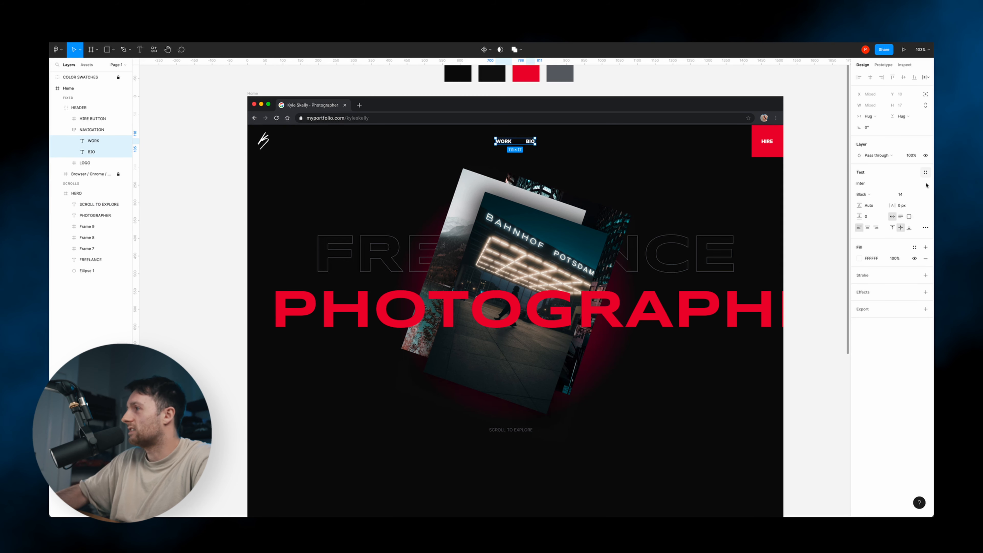
{"action": "left_click", "coordinate": [878, 197]}
{"action": "key", "text": "Escape"}
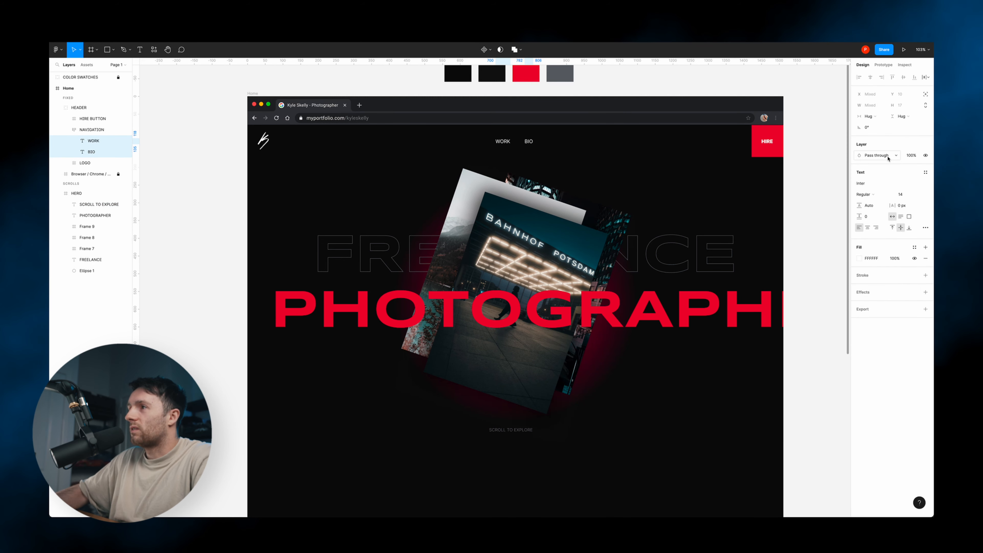
{"action": "left_click", "coordinate": [866, 195]}
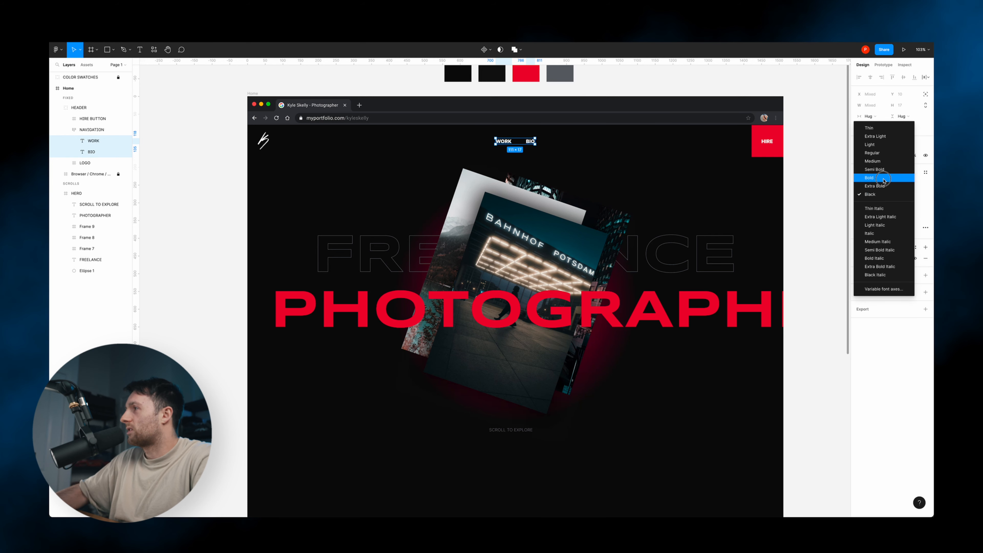
{"action": "left_click", "coordinate": [872, 177]}
{"action": "type", "text": "12"}
{"action": "key", "text": "Return"}
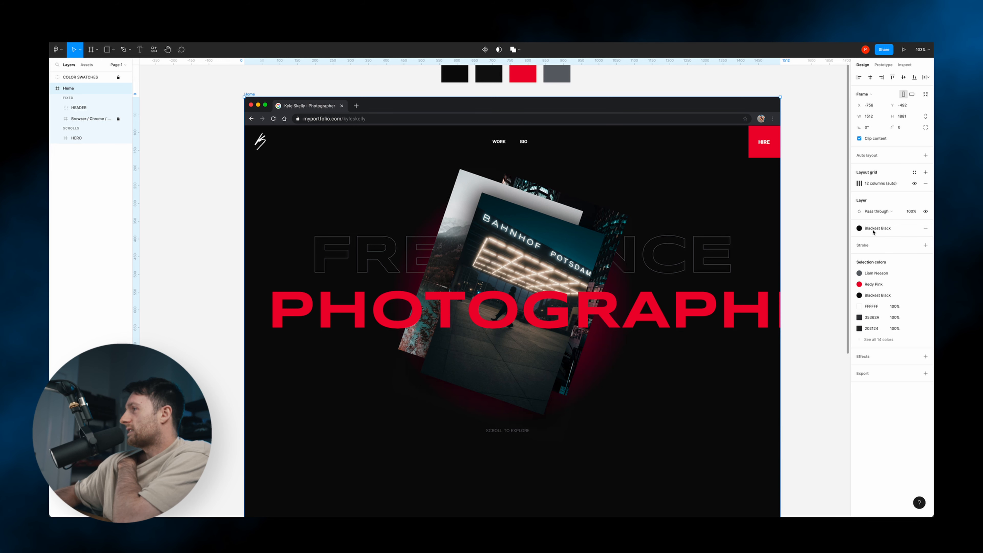
- Try the Redy Pink and Liam Neeson color styles on the Home frame's fill, and reapply Blackest Black
{"action": "left_click", "coordinate": [887, 229]}
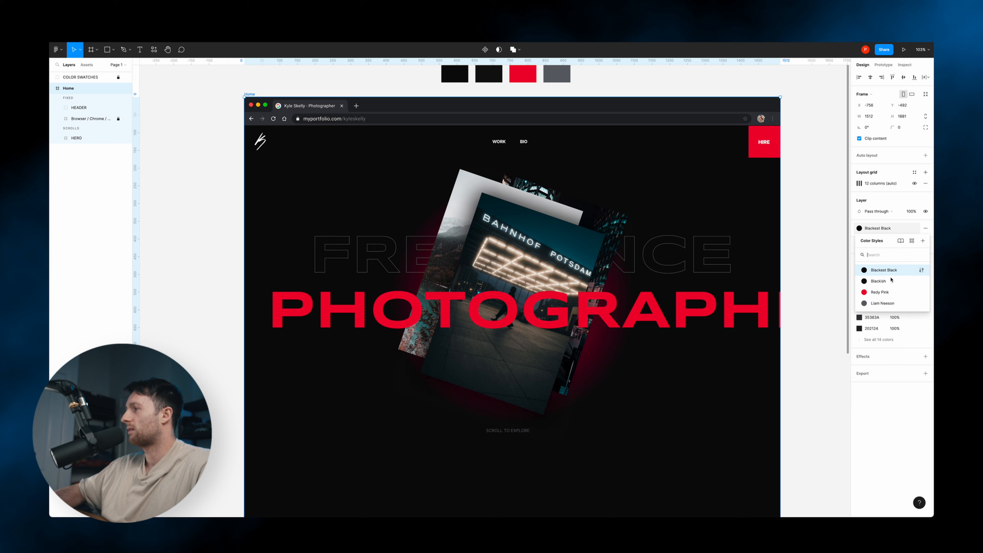
{"action": "left_click", "coordinate": [879, 293]}
{"action": "left_click", "coordinate": [886, 231]}
{"action": "left_click", "coordinate": [883, 303]}
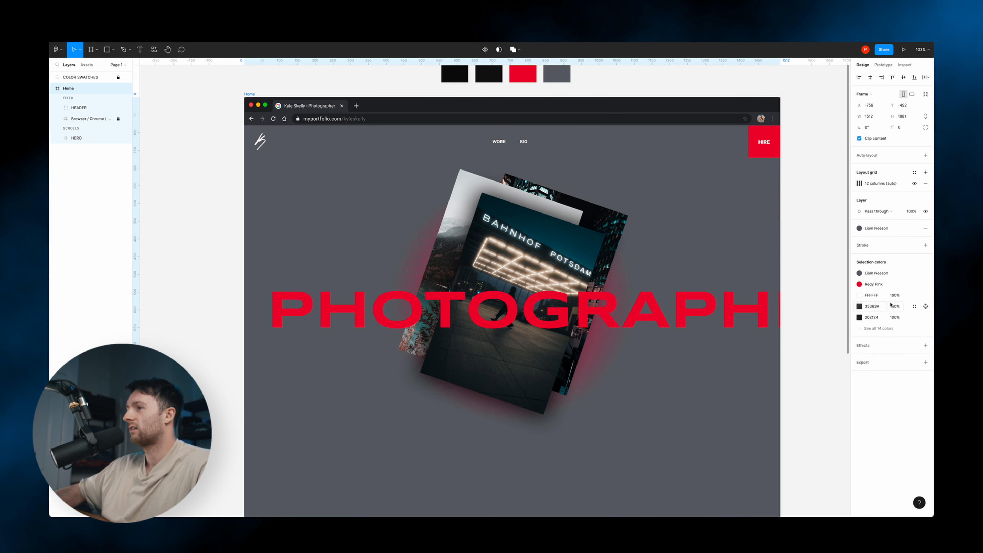
{"action": "left_click", "coordinate": [886, 229]}
{"action": "left_click", "coordinate": [883, 270]}
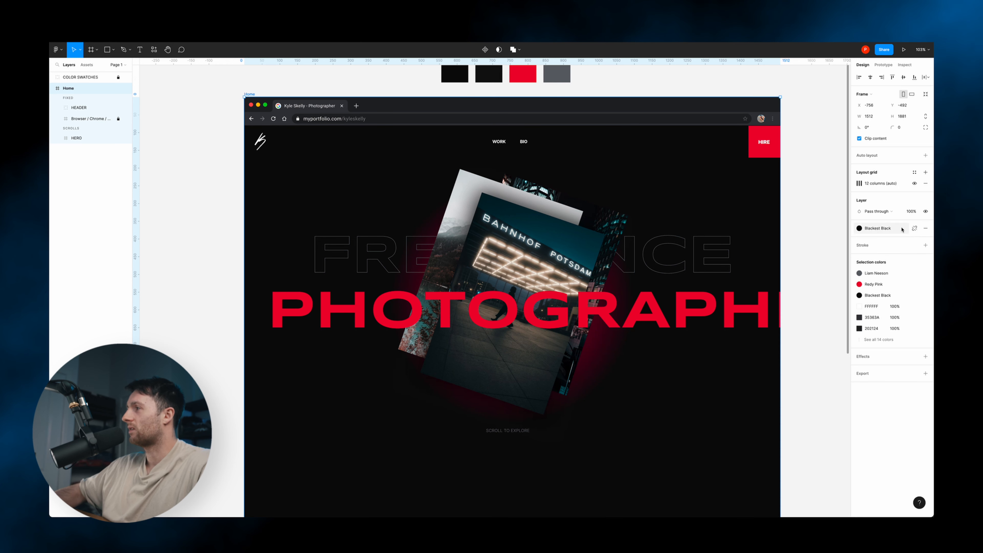
- Detach the color style from the Home frame's fill and sample its color from the first black swatch above the frame
{"action": "left_click", "coordinate": [915, 229]}
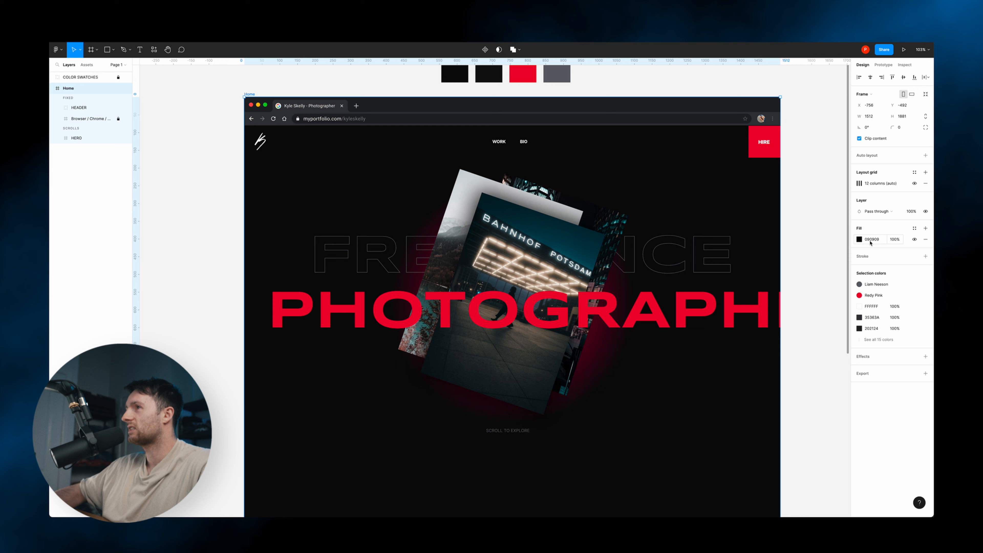
{"action": "left_click", "coordinate": [859, 239]}
{"action": "left_click", "coordinate": [777, 343]}
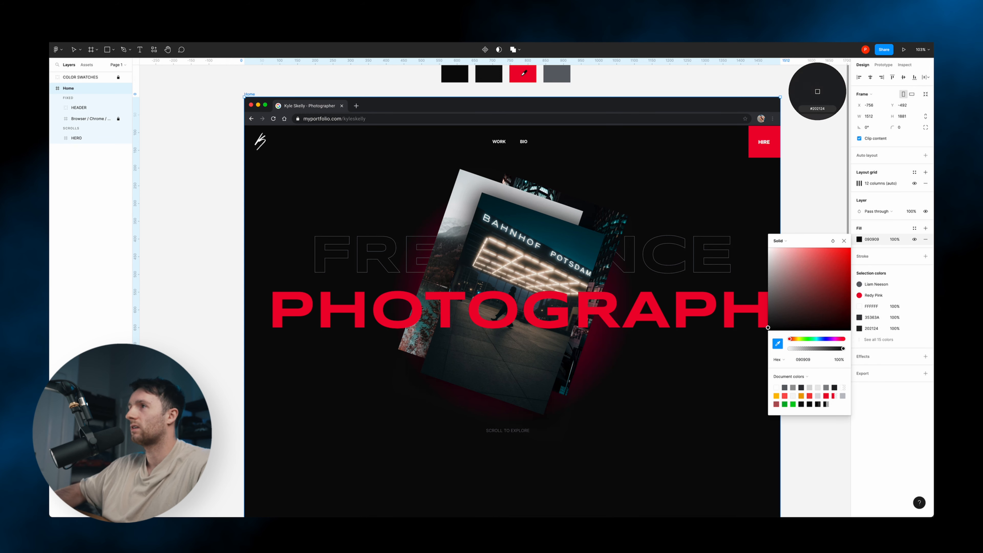
{"action": "left_click", "coordinate": [465, 75]}
{"action": "key", "text": "Escape"}
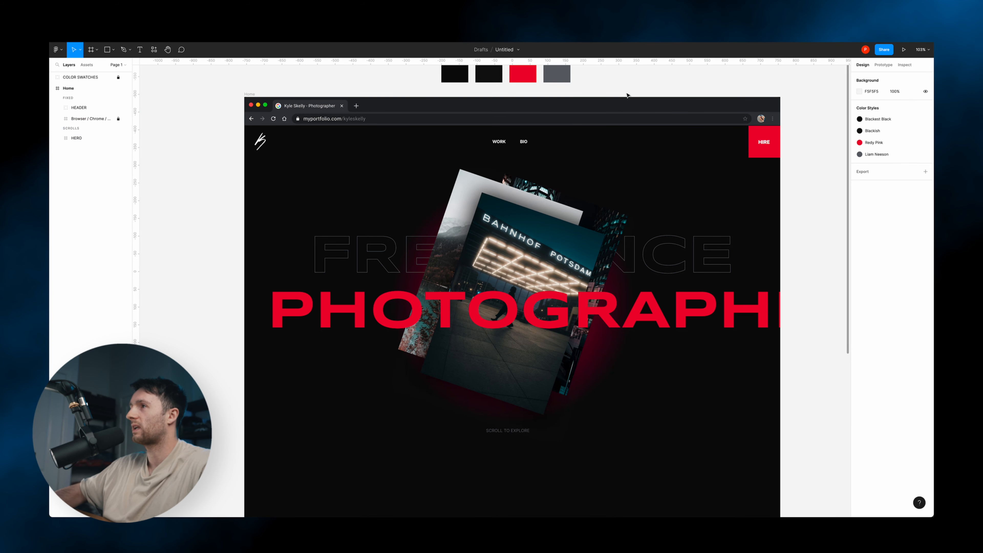
{"action": "left_click", "coordinate": [718, 198]}
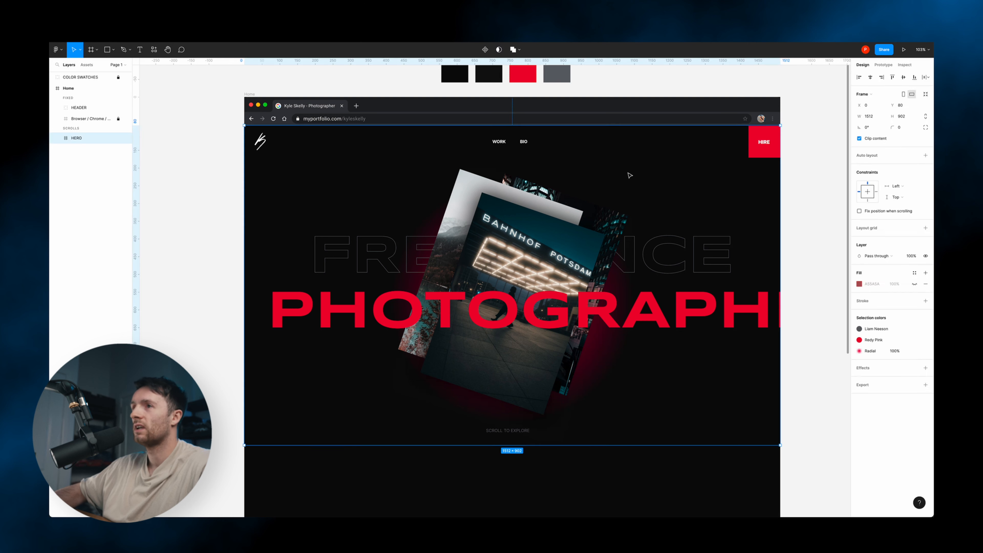
- Add a second fill to the Home frame, as an image fill using the grey noise texture
{"action": "left_click", "coordinate": [88, 89]}
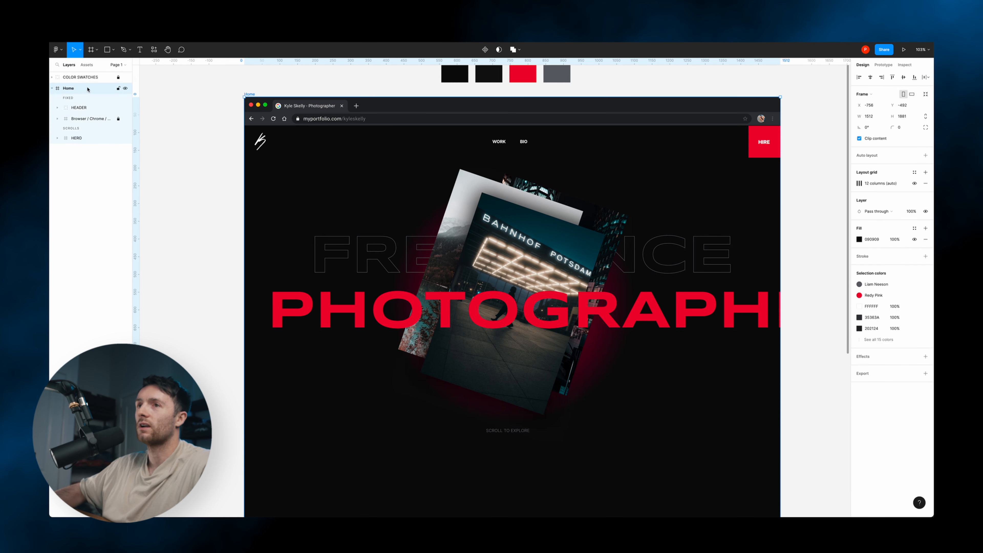
{"action": "left_click", "coordinate": [926, 228]}
{"action": "left_click", "coordinate": [860, 239]}
{"action": "left_click", "coordinate": [782, 241]}
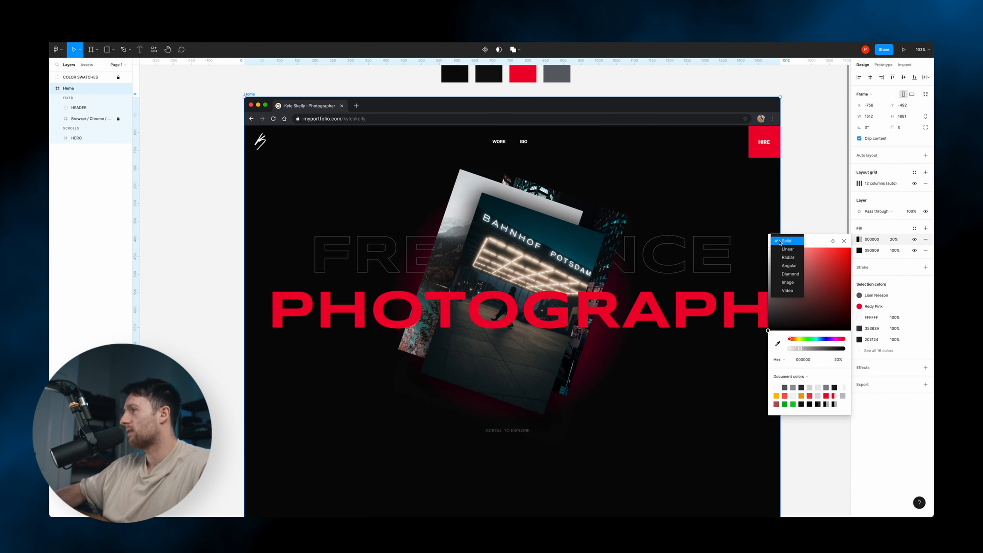
{"action": "left_click", "coordinate": [788, 282]}
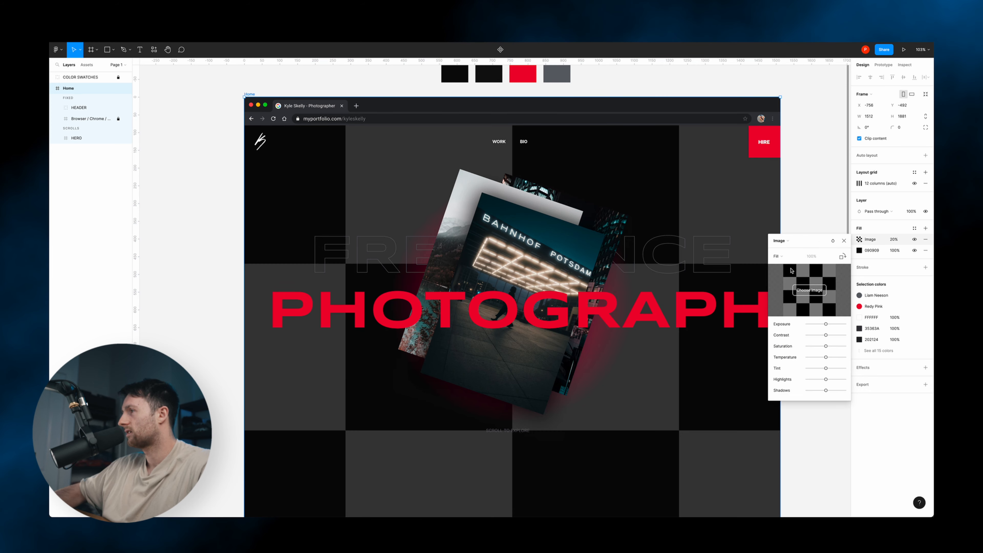
{"action": "left_click", "coordinate": [810, 290]}
{"action": "left_click", "coordinate": [626, 346]}
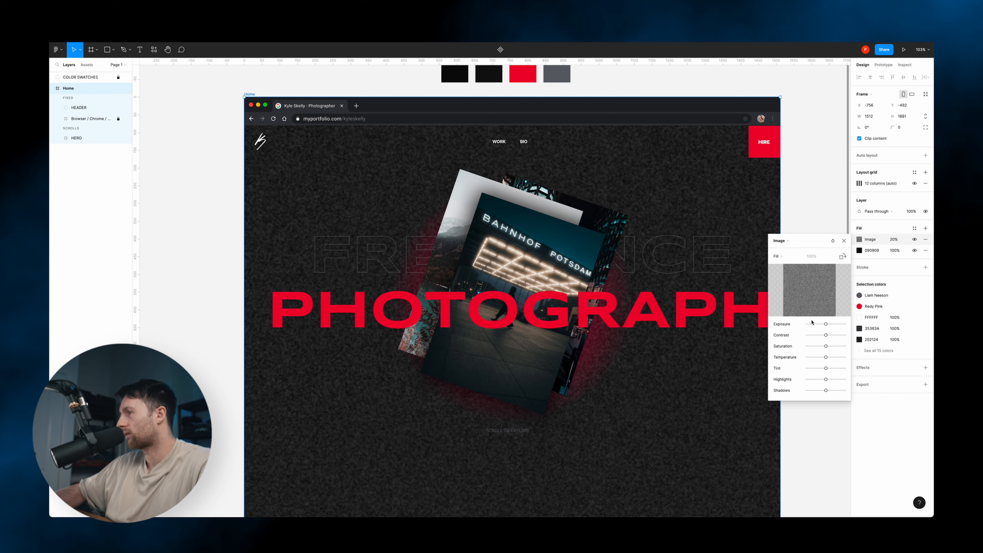
- Tile the noise image fill across the Home frame and shrink its tile to about 118 × 118
{"action": "left_click", "coordinate": [778, 256]}
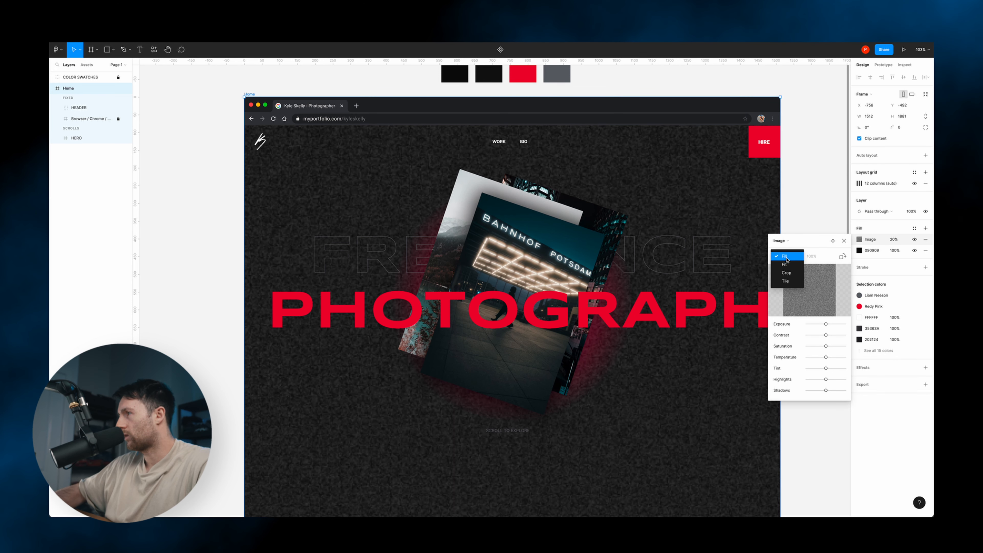
{"action": "left_click", "coordinate": [797, 286]}
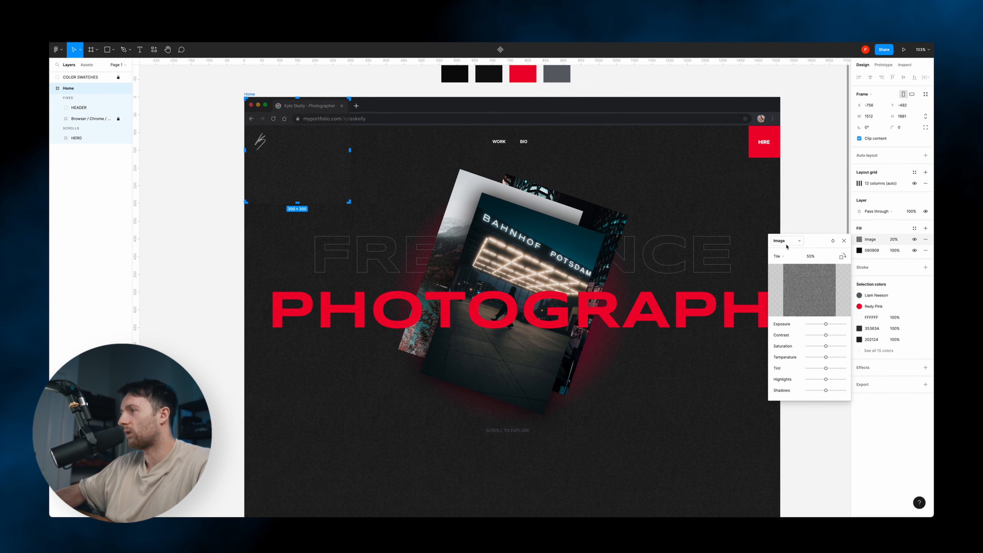
{"action": "left_click", "coordinate": [789, 257]}
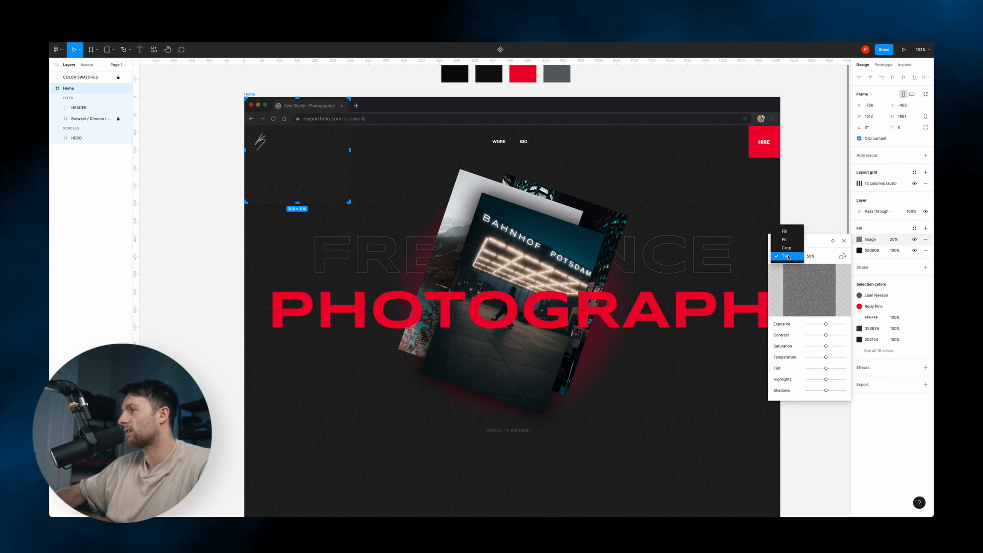
{"action": "left_click", "coordinate": [790, 257]}
{"action": "left_click_drag", "start_coordinate": [349, 201], "coordinate": [294, 139]}
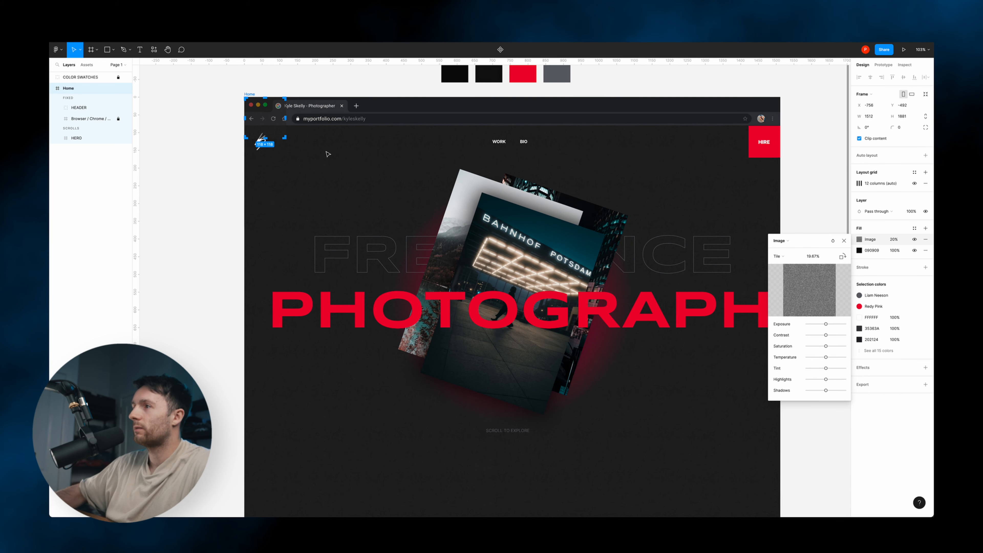
{"action": "key", "text": "Escape"}
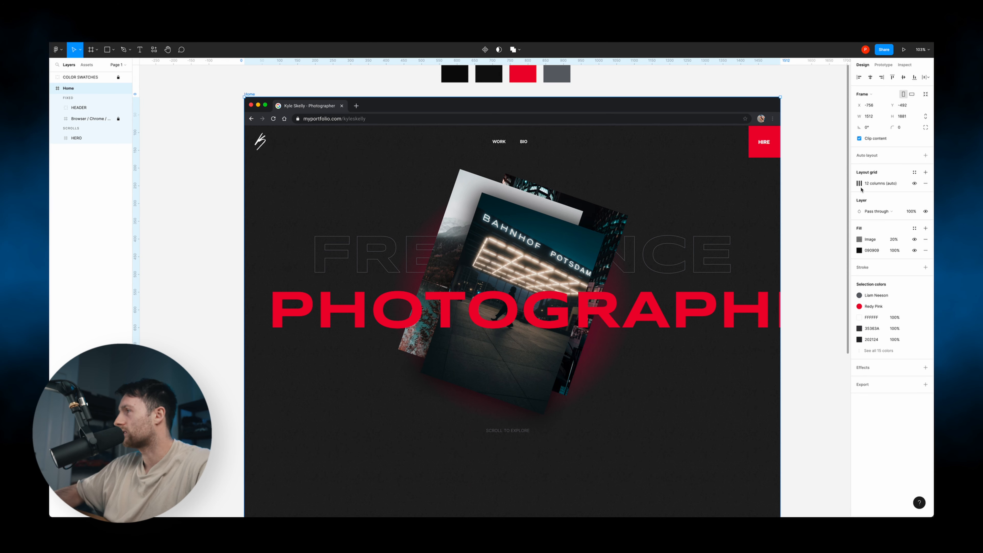
- Change the blend mode of the Home frame's noise image fill, trying Screen
{"action": "left_click", "coordinate": [896, 241]}
{"action": "left_click", "coordinate": [859, 240]}
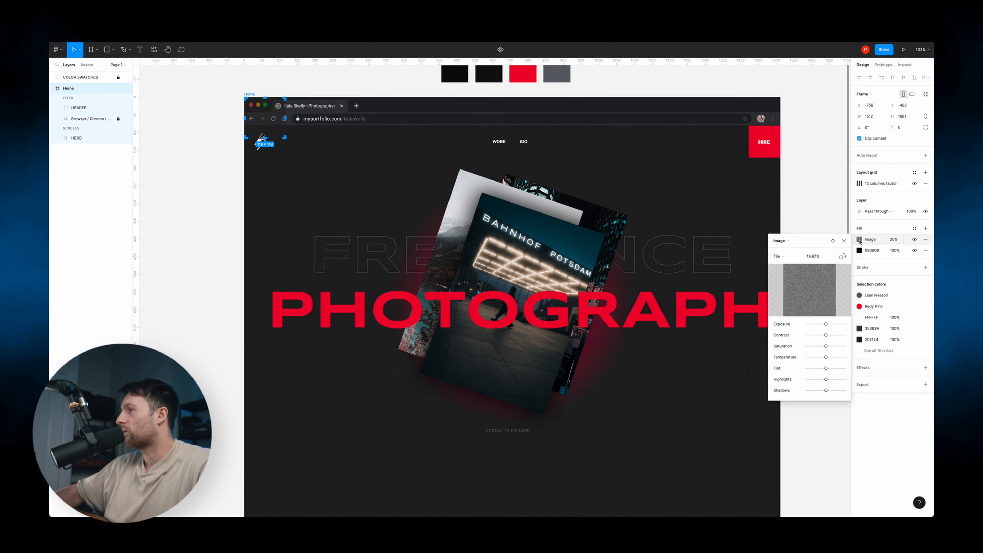
{"action": "left_click", "coordinate": [833, 240]}
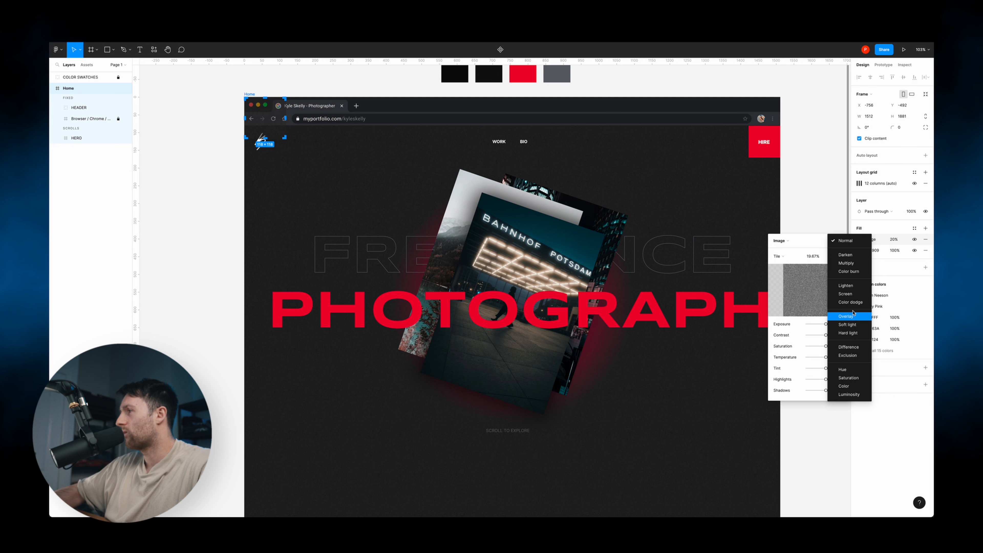
{"action": "left_click", "coordinate": [858, 294]}
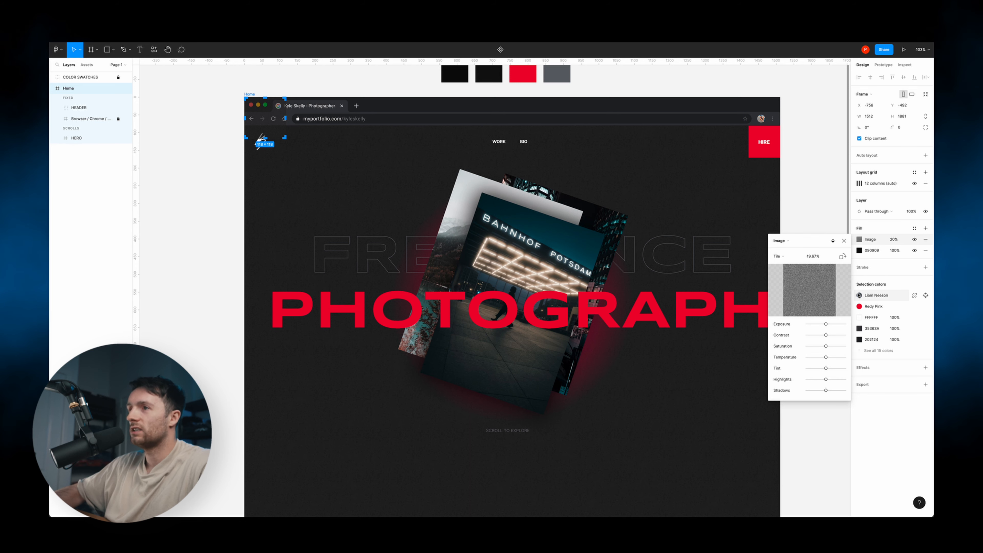
{"action": "left_click", "coordinate": [833, 240]}
{"action": "left_click", "coordinate": [847, 235]}
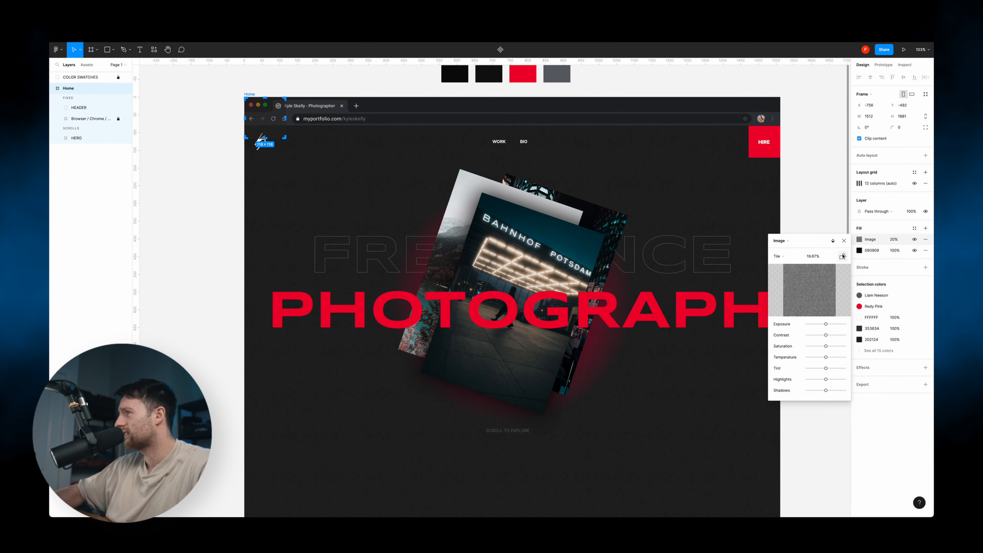
- Lower the opacity of the Home frame's noise image fill to 7%
{"action": "left_click", "coordinate": [898, 240]}
{"action": "key", "text": "shift+Down"}
{"action": "key", "text": "shift+Down"}
{"action": "key", "text": "shift+Up"}
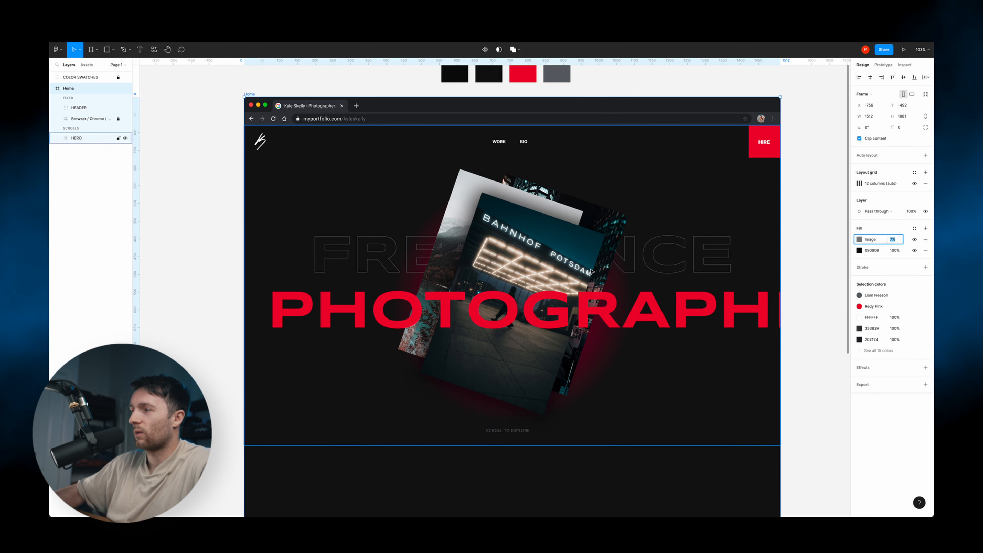
- Examine the background grain up close, hiding and showing the noise fill to compare the difference
{"action": "scroll", "coordinate": [652, 431], "scroll_direction": "up", "scroll_amount": 2}
{"action": "scroll", "coordinate": [652, 430], "scroll_direction": "down", "scroll_amount": 2}
{"action": "scroll", "coordinate": [631, 362], "scroll_direction": "up", "scroll_amount": 10}
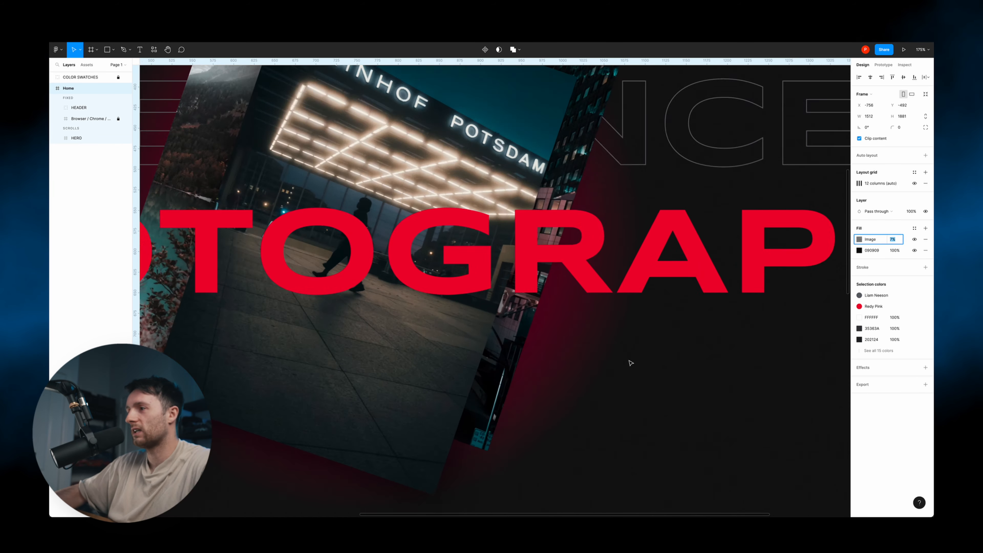
{"action": "left_click", "coordinate": [895, 233]}
{"action": "left_click", "coordinate": [915, 240]}
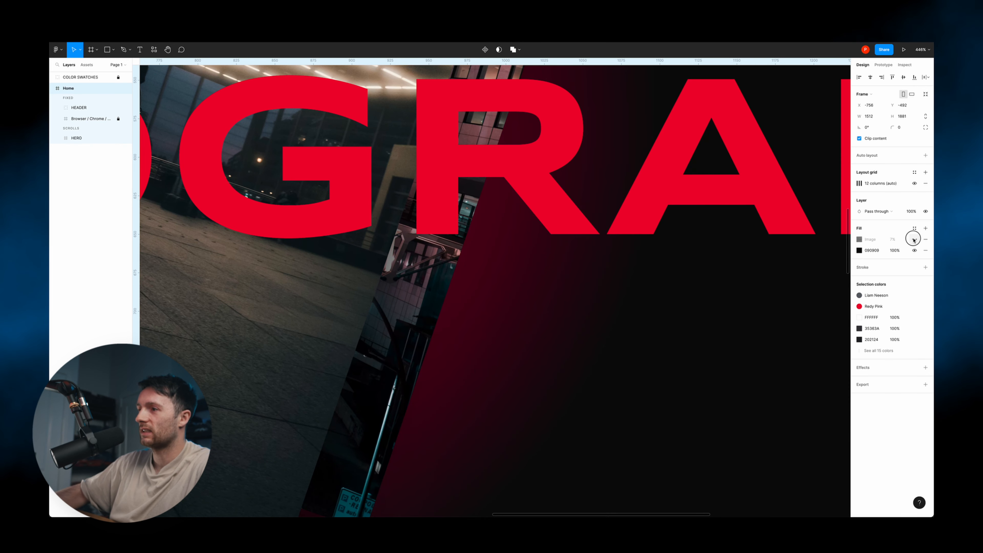
{"action": "left_click", "coordinate": [914, 240]}
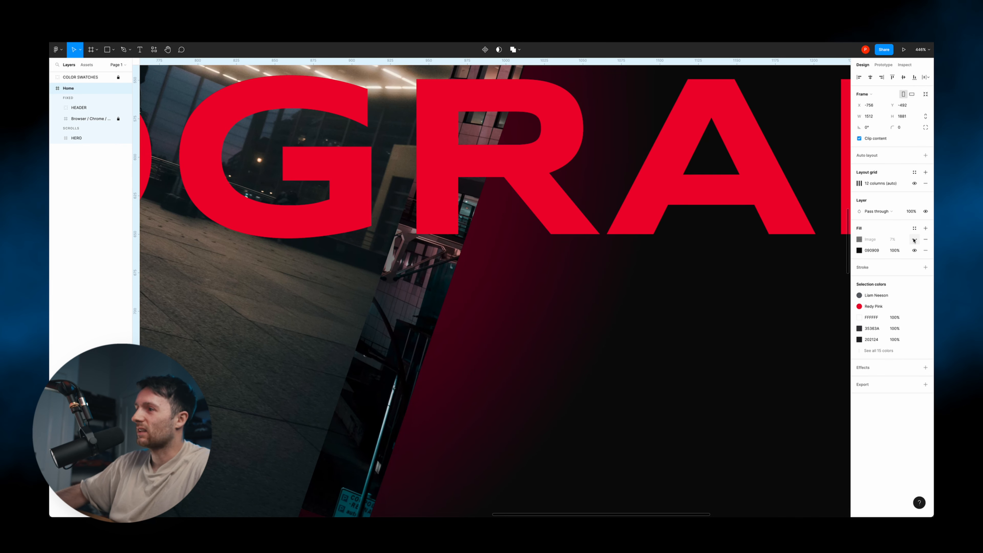
{"action": "scroll", "coordinate": [665, 303], "scroll_direction": "down", "scroll_amount": 2}
{"action": "scroll", "coordinate": [668, 304], "scroll_direction": "down", "scroll_amount": 5}
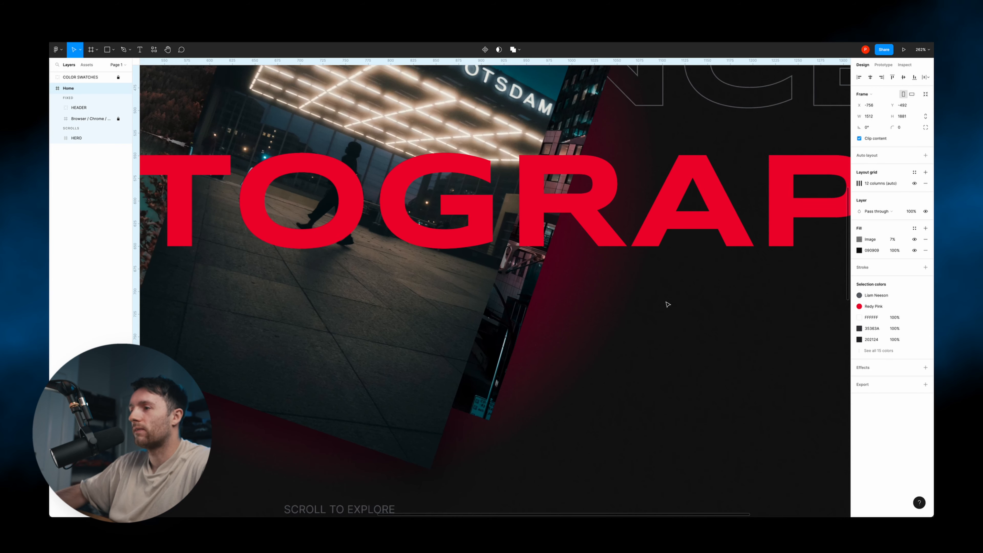
- Move the NAVIGATION layer out of the fixed HEADER group into the scrolling HERO frame, above SCROLL TO EXPLORE
{"action": "scroll", "coordinate": [667, 304], "scroll_direction": "left", "scroll_amount": 3}
{"action": "scroll", "coordinate": [667, 304], "scroll_direction": "up", "scroll_amount": 5}
{"action": "scroll", "coordinate": [666, 304], "scroll_direction": "up", "scroll_amount": 5}
{"action": "scroll", "coordinate": [667, 304], "scroll_direction": "left", "scroll_amount": 4}
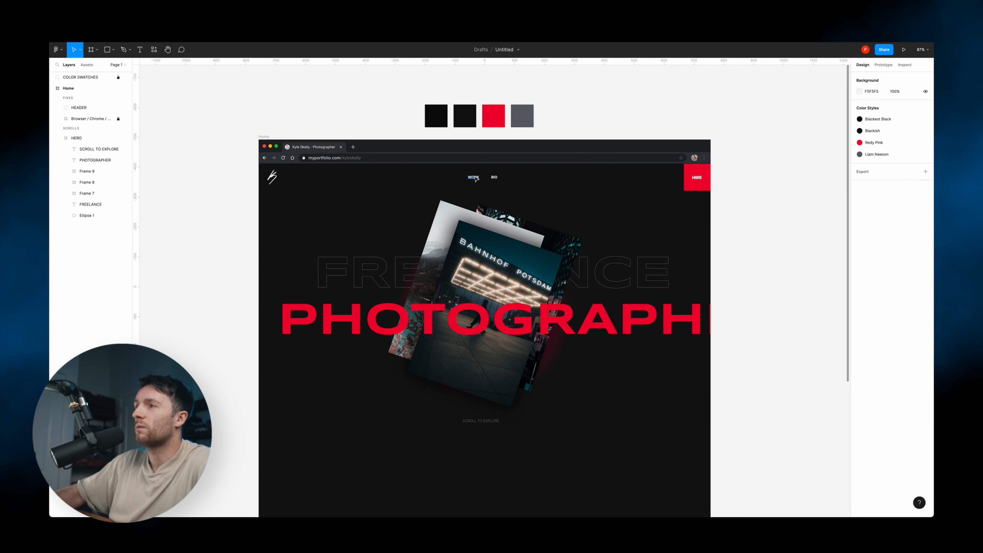
{"action": "double_click", "coordinate": [474, 178]}
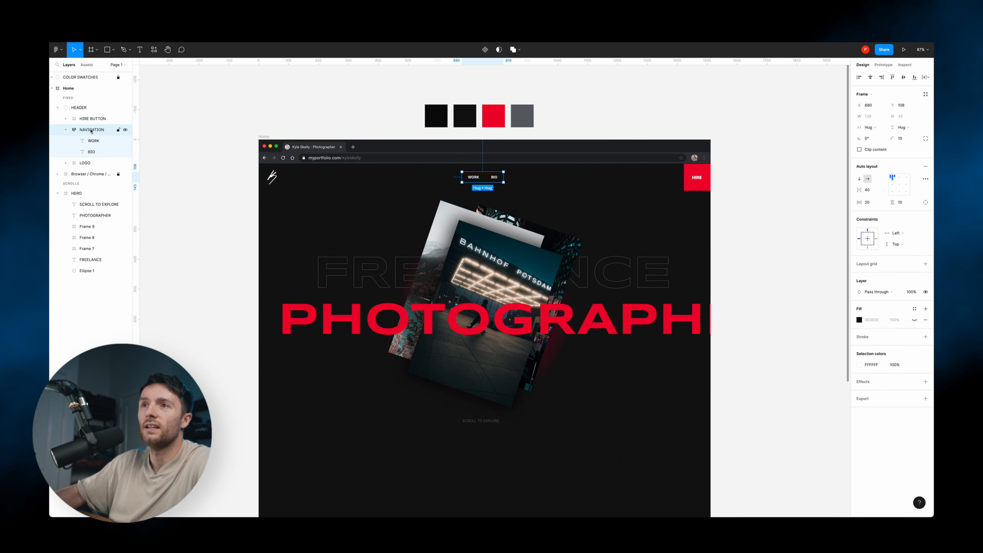
{"action": "left_click_drag", "start_coordinate": [90, 133], "coordinate": [79, 197]}
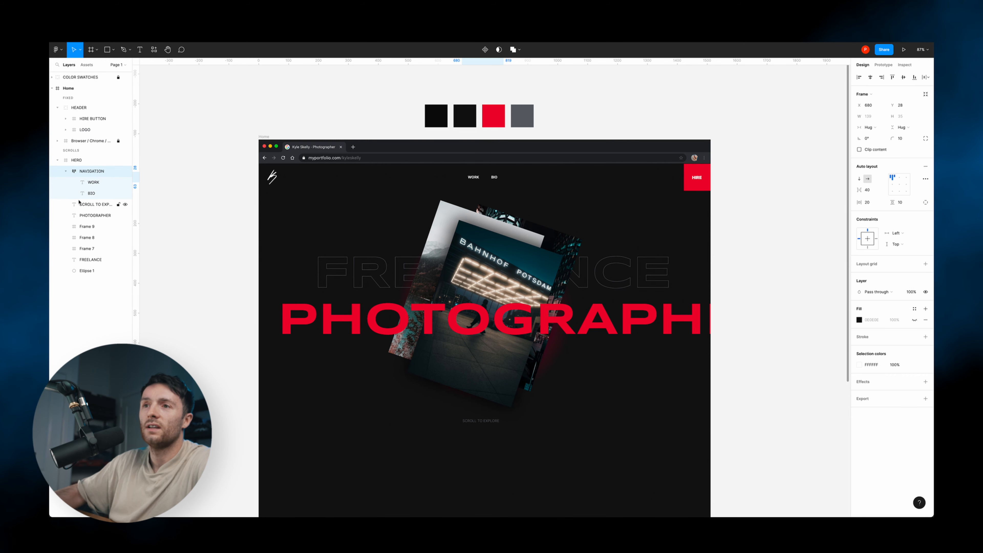
- Check in the prototype preview which header elements scroll and which stay fixed, and return to the design file
{"action": "key", "text": "ctrl+Tab"}
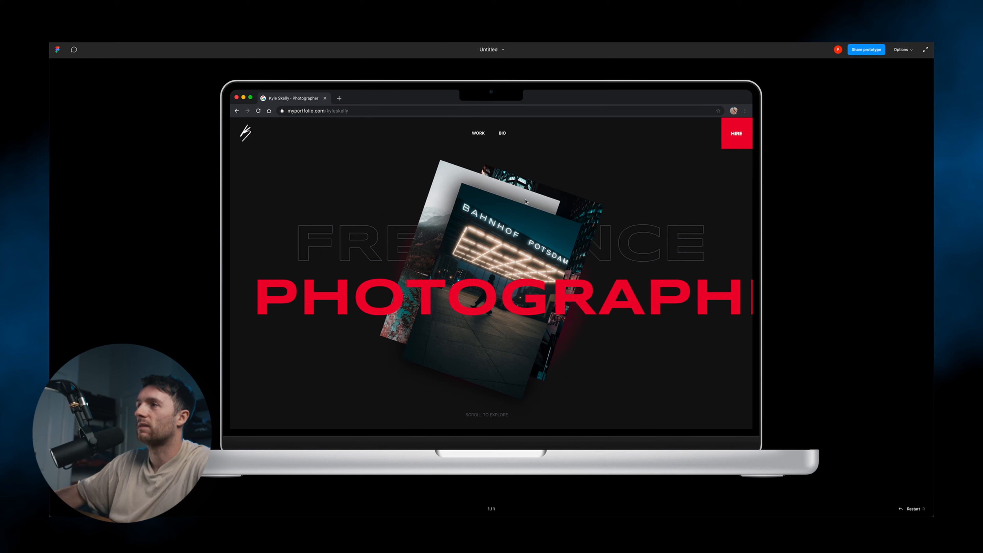
{"action": "scroll", "coordinate": [535, 208], "scroll_direction": "down", "scroll_amount": 3}
{"action": "scroll", "coordinate": [534, 208], "scroll_direction": "up", "scroll_amount": 1}
{"action": "scroll", "coordinate": [535, 209], "scroll_direction": "up", "scroll_amount": 2}
{"action": "scroll", "coordinate": [535, 208], "scroll_direction": "down", "scroll_amount": 4}
{"action": "scroll", "coordinate": [535, 205], "scroll_direction": "up", "scroll_amount": 4}
{"action": "scroll", "coordinate": [536, 201], "scroll_direction": "down", "scroll_amount": 1}
{"action": "scroll", "coordinate": [536, 200], "scroll_direction": "up", "scroll_amount": 1}
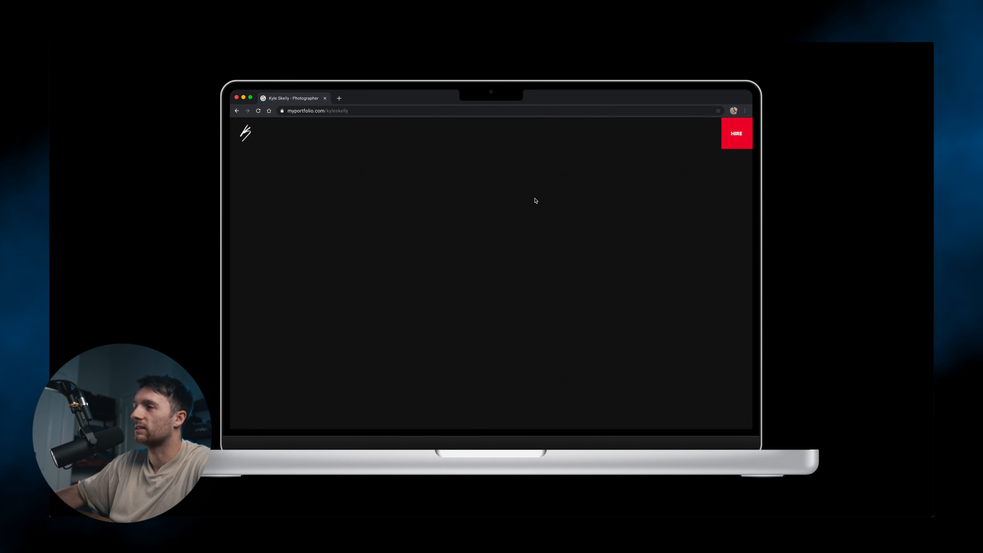
{"action": "key", "text": "ctrl+Tab"}
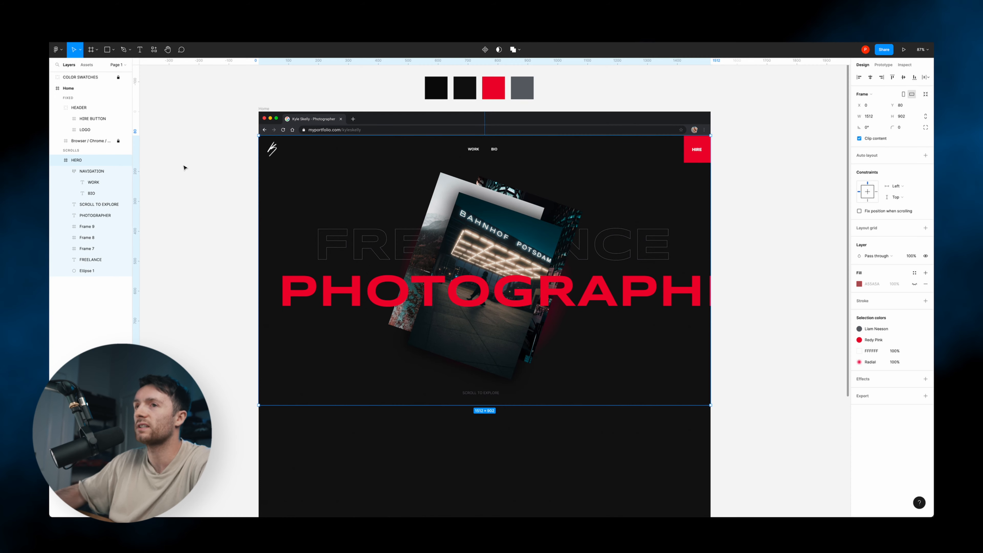
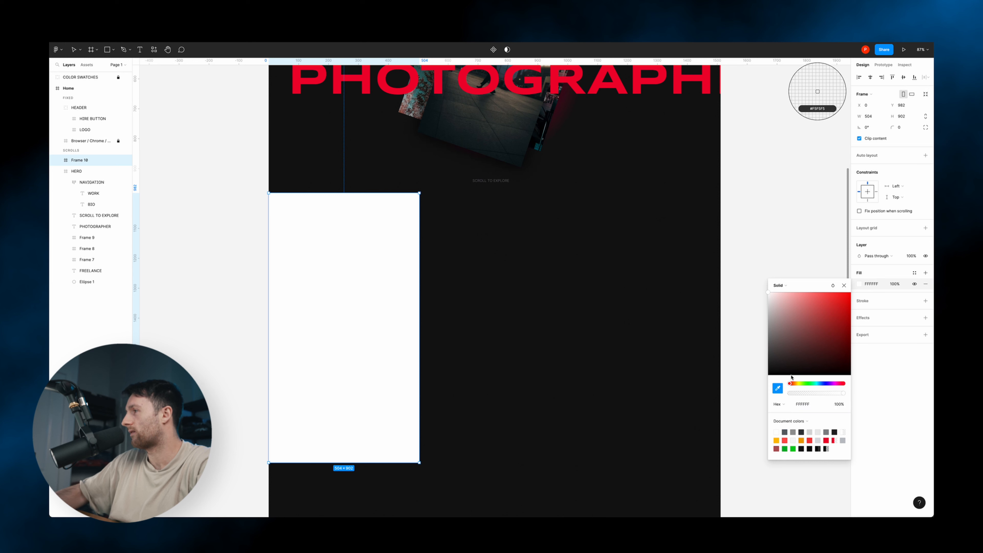
- Apply the Blackish color style as the fill of the new 504 × 902 column frame below the hero
{"action": "left_click", "coordinate": [915, 273]}
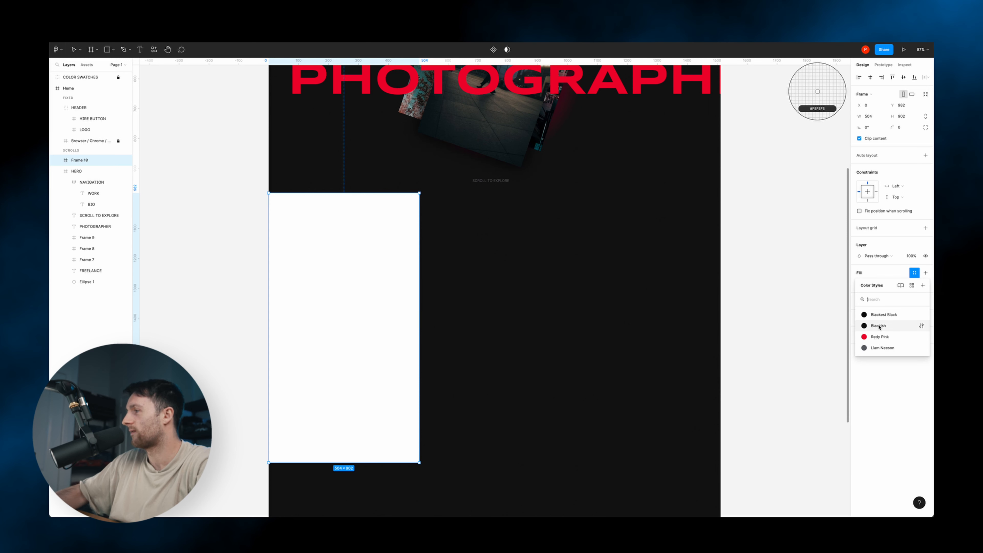
{"action": "left_click", "coordinate": [886, 322]}
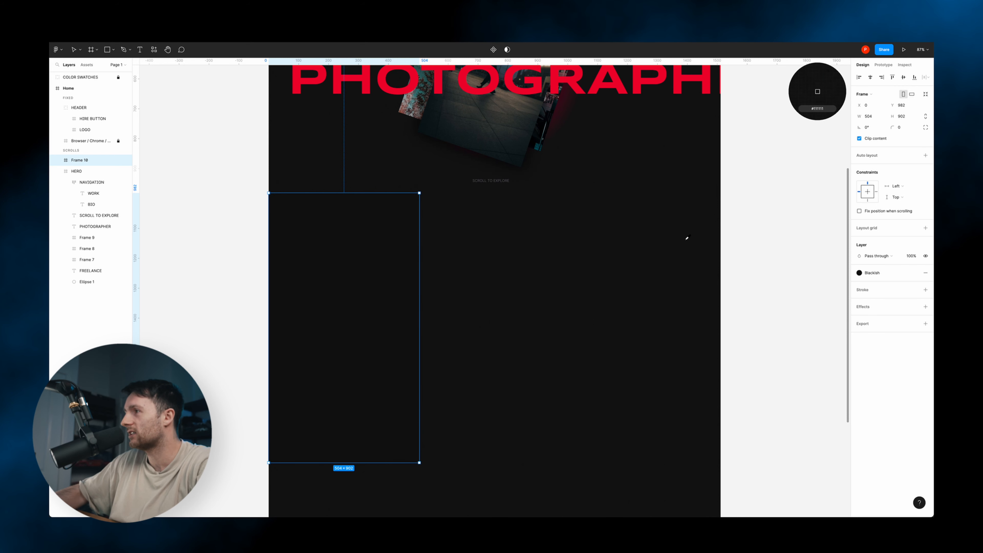
{"action": "key", "text": "Escape"}
- Duplicate the Blackish column frame twice and place the copies beside it, forming a row of three columns across the page
{"action": "left_click", "coordinate": [741, 229]}
{"action": "left_click", "coordinate": [382, 305]}
{"action": "left_click_drag", "start_coordinate": [384, 305], "coordinate": [663, 308]}
{"action": "left_click", "coordinate": [749, 292]}
{"action": "left_click_drag", "start_coordinate": [760, 322], "coordinate": [179, 305]}
{"action": "scroll", "coordinate": [367, 378], "scroll_direction": "up", "scroll_amount": 5}
{"action": "key", "text": "Escape"}
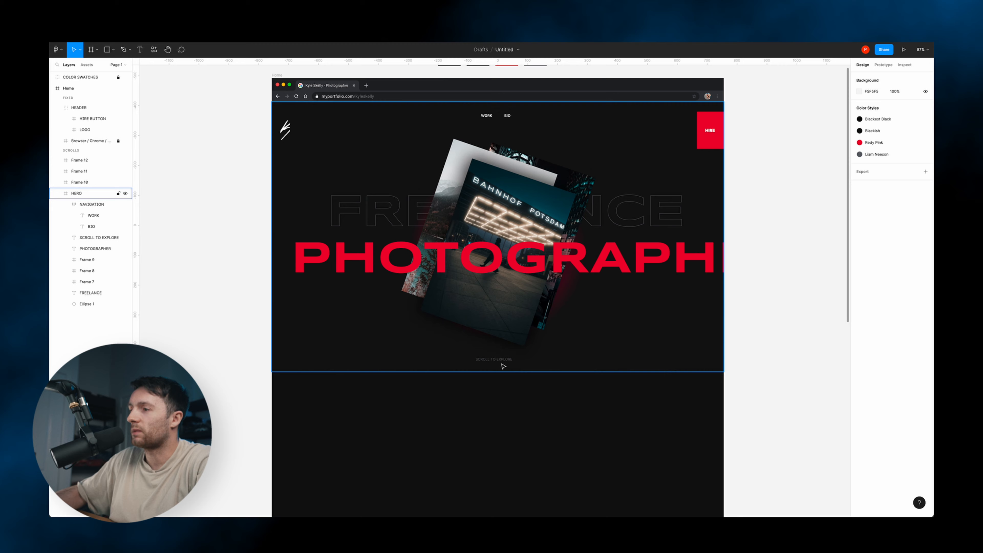
- Check the header logo's placement and how the dark columns sit below the hero
{"action": "scroll", "coordinate": [503, 368], "scroll_direction": "up", "scroll_amount": 1}
{"action": "left_click", "coordinate": [505, 370]}
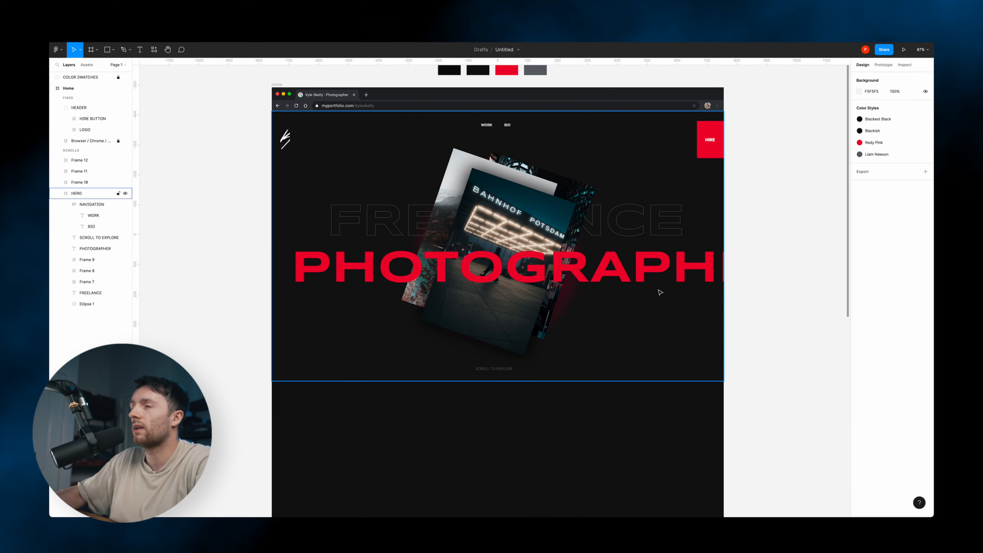
{"action": "left_click", "coordinate": [285, 139], "text": "super"}
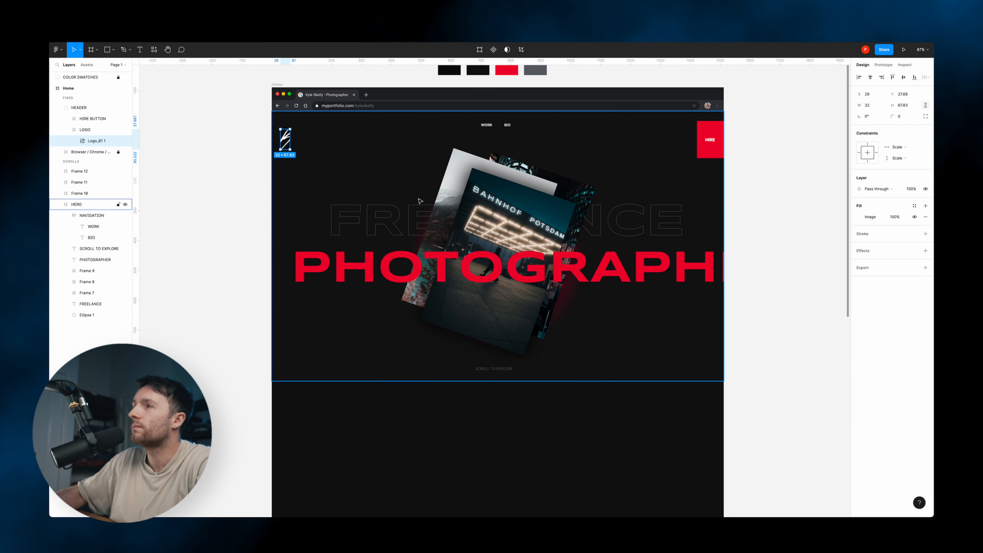
{"action": "key", "text": "Escape"}
{"action": "scroll", "coordinate": [422, 196], "scroll_direction": "down", "scroll_amount": 10}
{"action": "scroll", "coordinate": [424, 192], "scroll_direction": "up", "scroll_amount": 4}
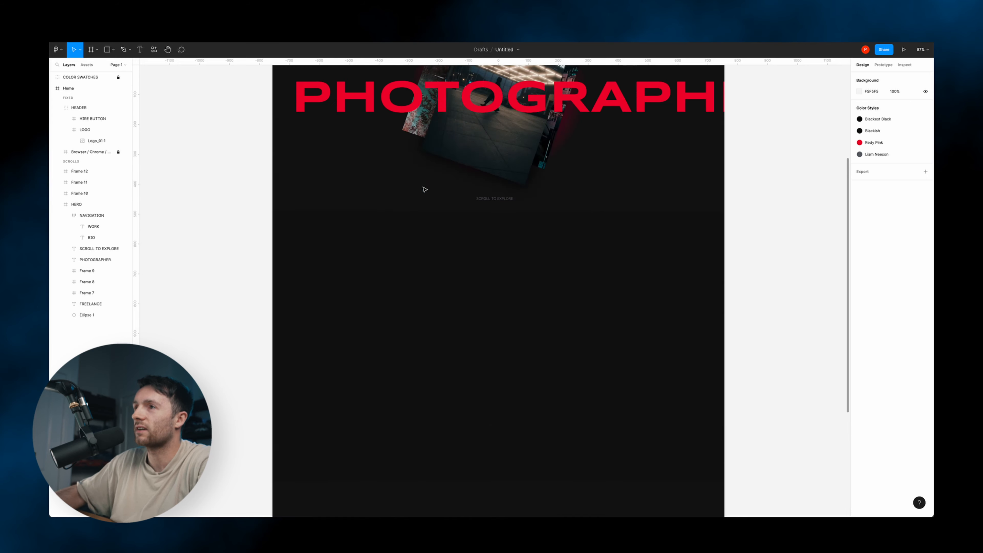
{"action": "scroll", "coordinate": [424, 189], "scroll_direction": "up", "scroll_amount": 6}
- Set the HEADER group's constraints to Left horizontally and Top vertically
{"action": "left_click", "coordinate": [285, 171], "text": "super"}
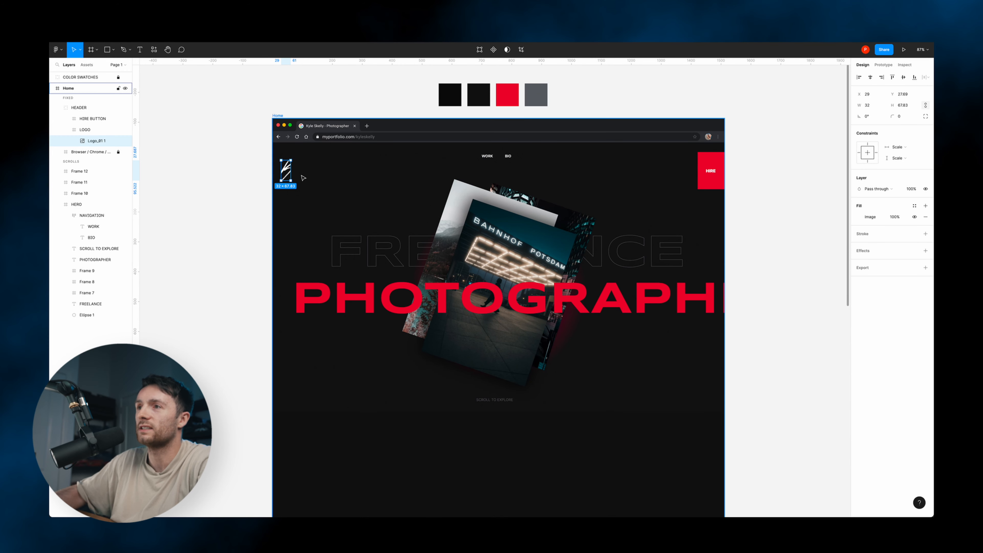
{"action": "left_click", "coordinate": [80, 130]}
{"action": "left_click", "coordinate": [85, 108]}
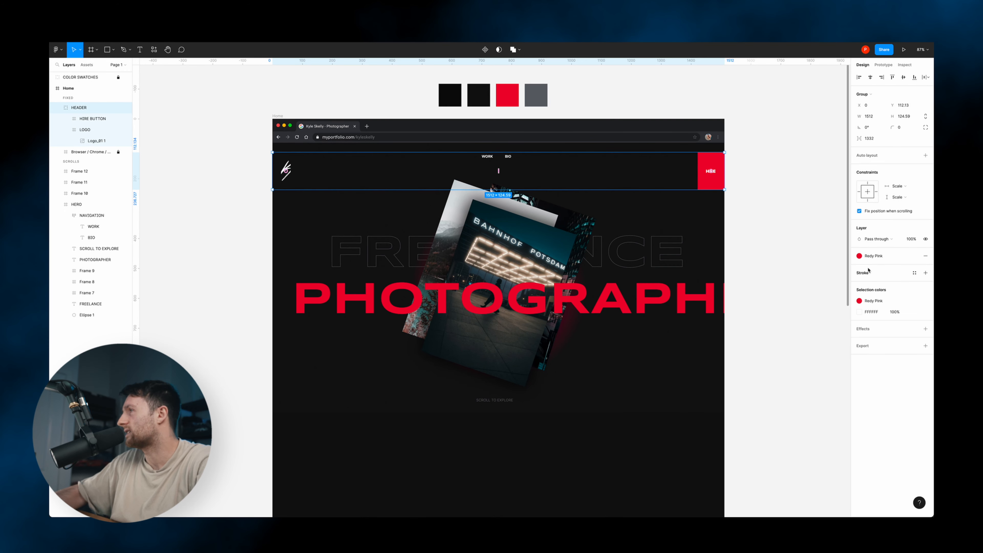
{"action": "left_click", "coordinate": [897, 186]}
{"action": "left_click", "coordinate": [896, 149]}
{"action": "left_click", "coordinate": [898, 197]}
{"action": "left_click", "coordinate": [903, 170]}
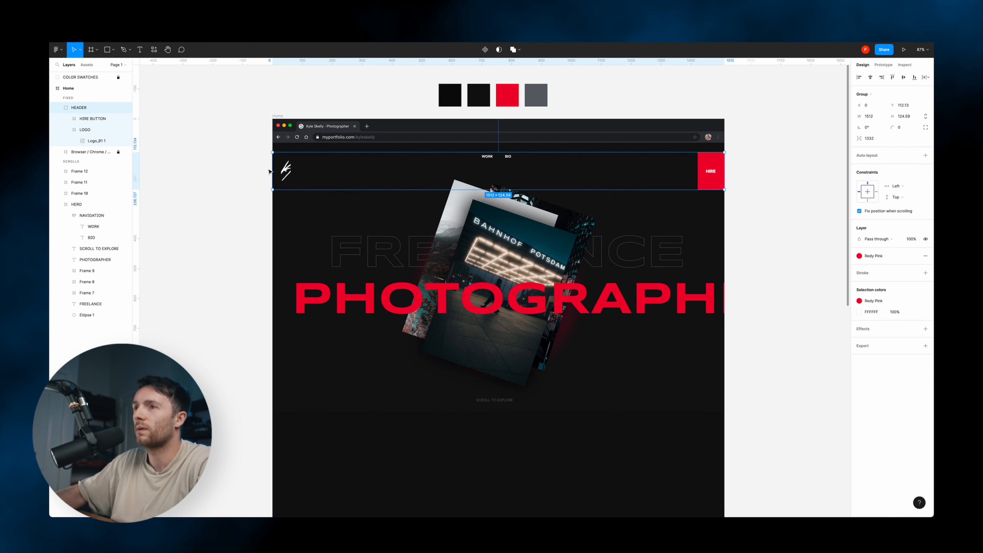
- Resize the LOGO frame to 90 × 90 with its proportions unlocked, and move the HIRE button up toward the browser bar
{"action": "left_click", "coordinate": [286, 171]}
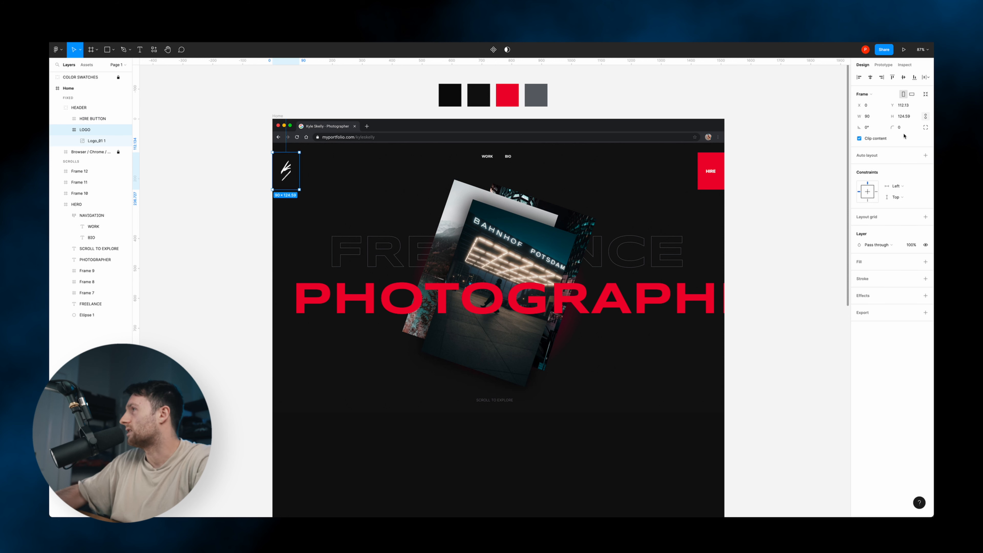
{"action": "left_click", "coordinate": [905, 116]}
{"action": "type", "text": "90"}
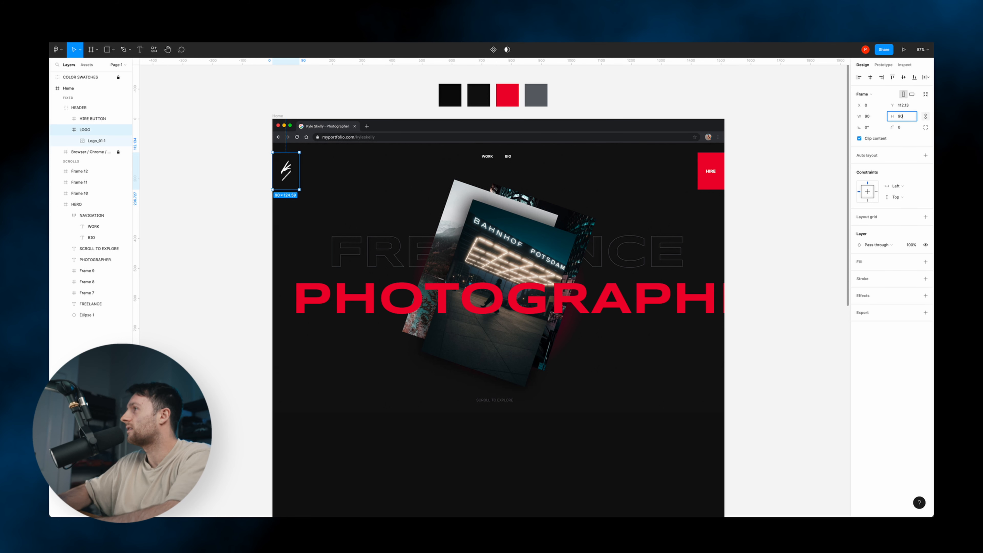
{"action": "key", "text": "Return"}
{"action": "left_click", "coordinate": [871, 116]}
{"action": "type", "text": "90"}
{"action": "key", "text": "Return"}
{"action": "left_click", "coordinate": [926, 117]}
{"action": "left_click", "coordinate": [912, 117]}
{"action": "type", "text": "90"}
{"action": "key", "text": "Return"}
{"action": "left_click_drag", "start_coordinate": [711, 171], "coordinate": [711, 160]}
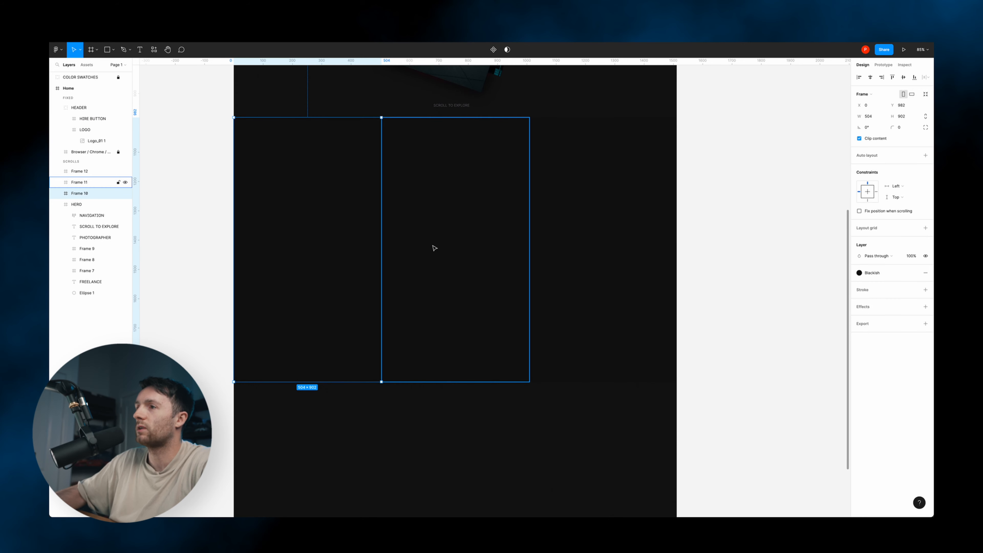
- Select all three dark column frames below the hero together
{"action": "left_click", "coordinate": [434, 248], "text": "shift"}
{"action": "left_click", "coordinate": [587, 233], "text": "shift"}
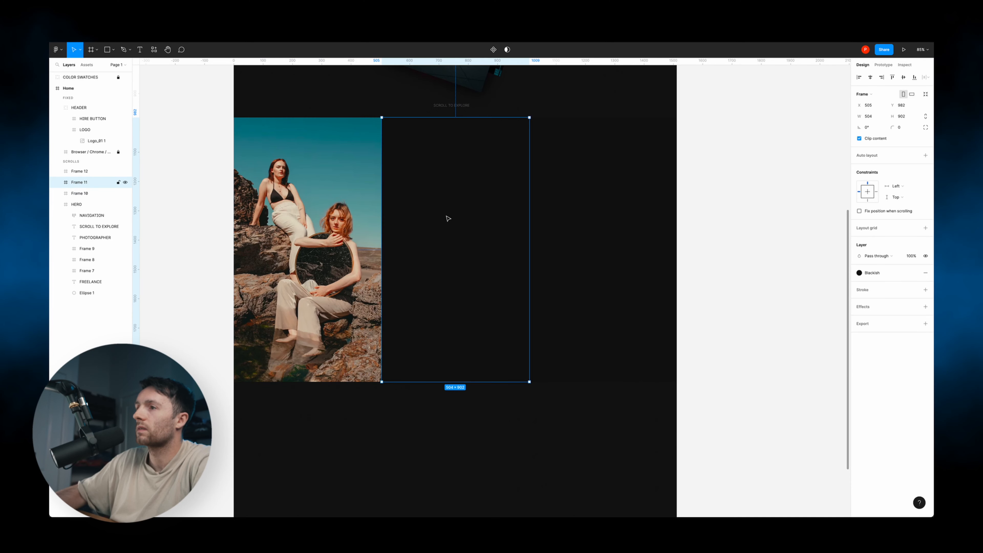
- Paste the copied properties onto Frame 11, the empty frame beside the photo of the two women
{"action": "right_click", "coordinate": [462, 204]}
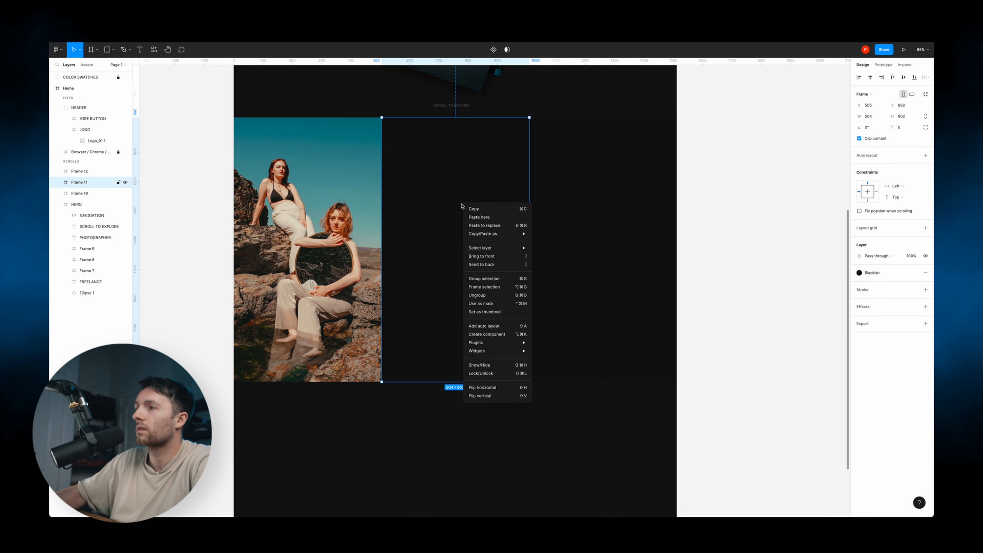
{"action": "mouse_move", "coordinate": [500, 235]}
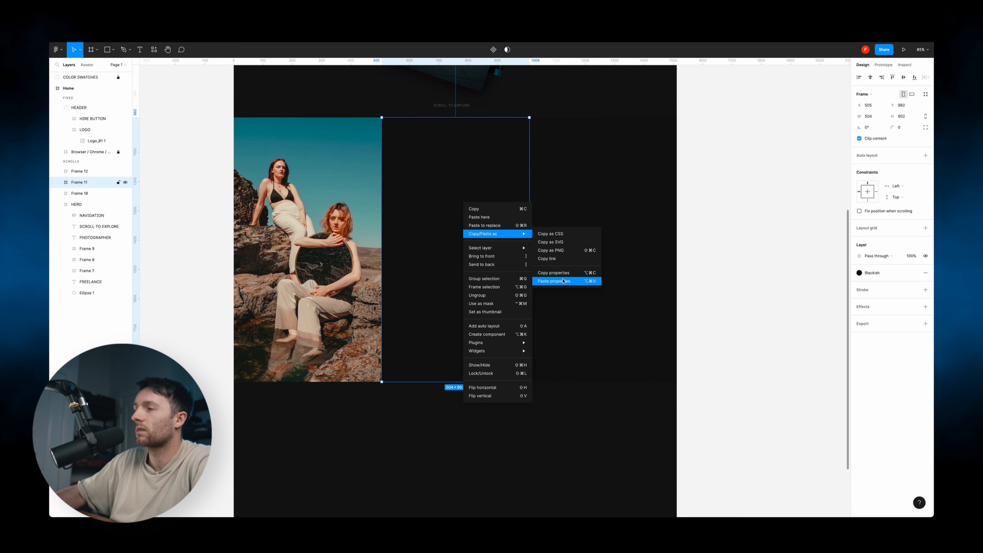
{"action": "left_click", "coordinate": [565, 282]}
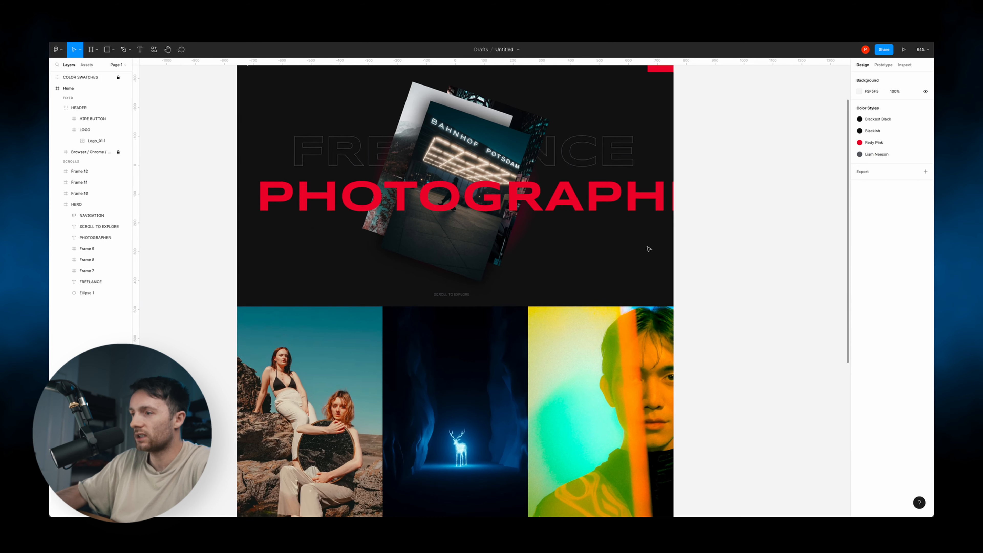
- Fill the LOGO frame in the header with the Blackest Black color style and check it in the prototype preview
{"action": "scroll", "coordinate": [647, 246], "scroll_direction": "up", "scroll_amount": 2}
{"action": "scroll", "coordinate": [650, 250], "scroll_direction": "down", "scroll_amount": 5}
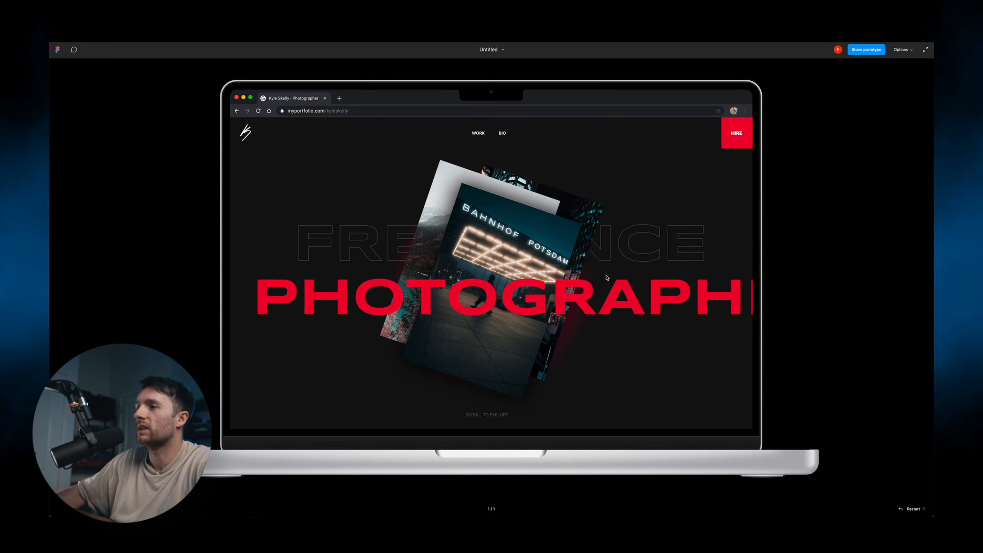
{"action": "scroll", "coordinate": [622, 257], "scroll_direction": "down", "scroll_amount": 5}
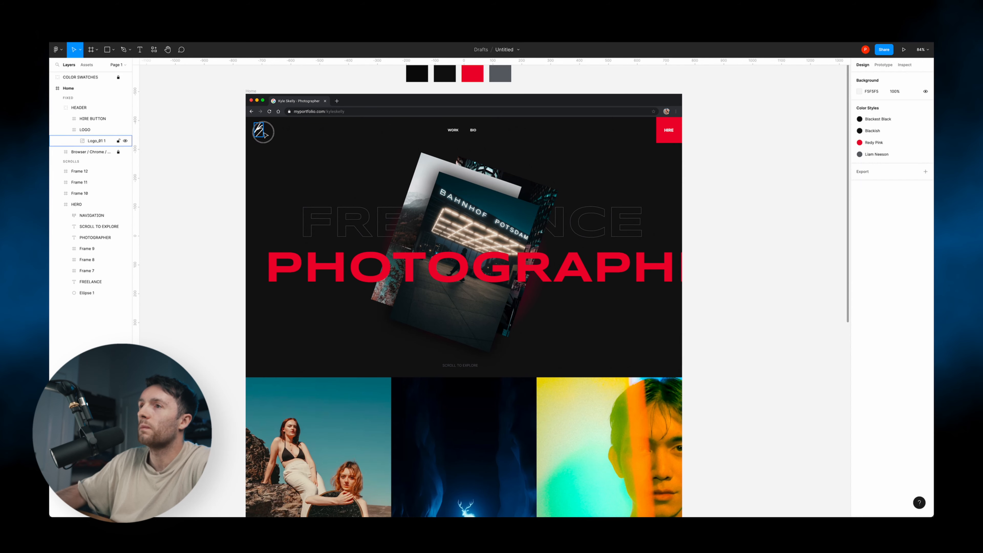
{"action": "left_click", "coordinate": [265, 134]}
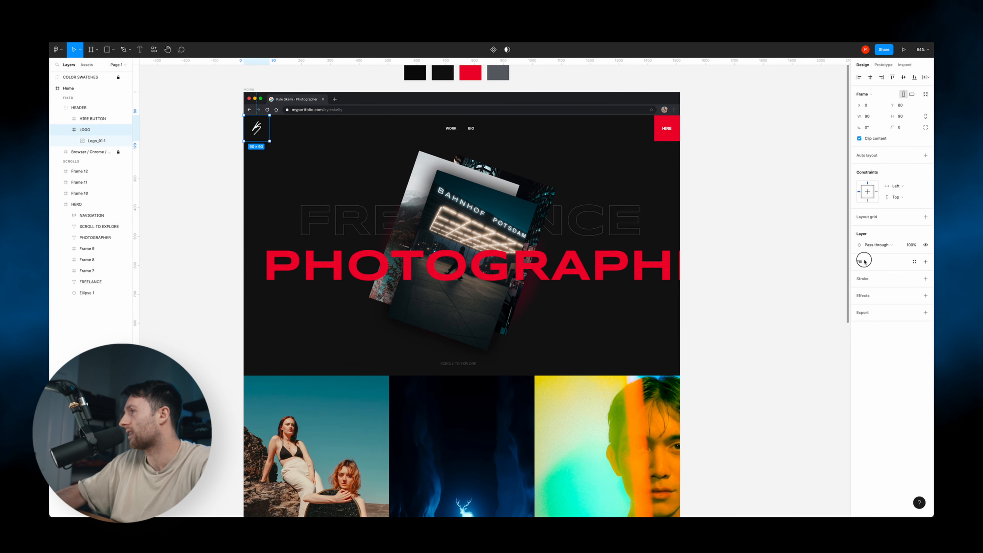
{"action": "left_click", "coordinate": [864, 262]}
{"action": "left_click", "coordinate": [860, 273]}
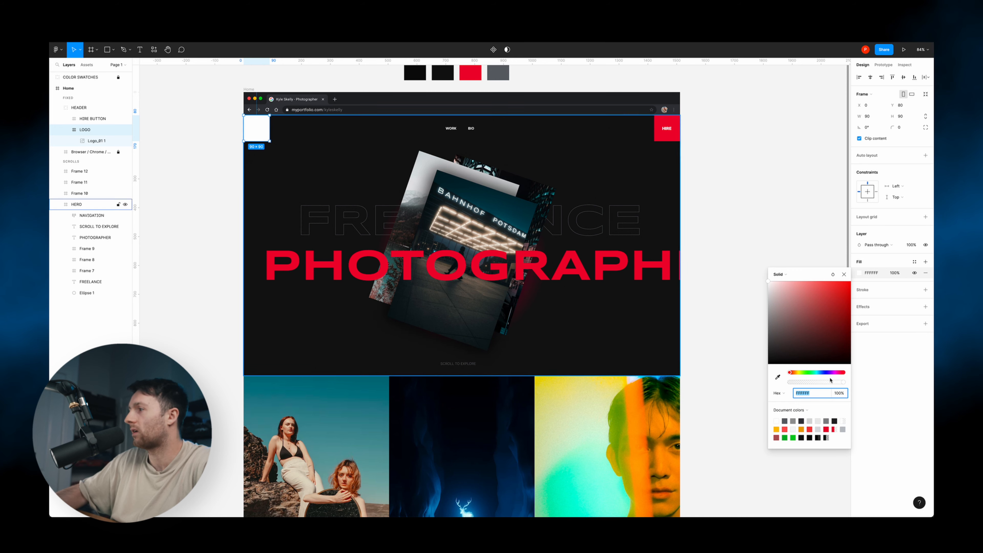
{"action": "left_click", "coordinate": [914, 262]}
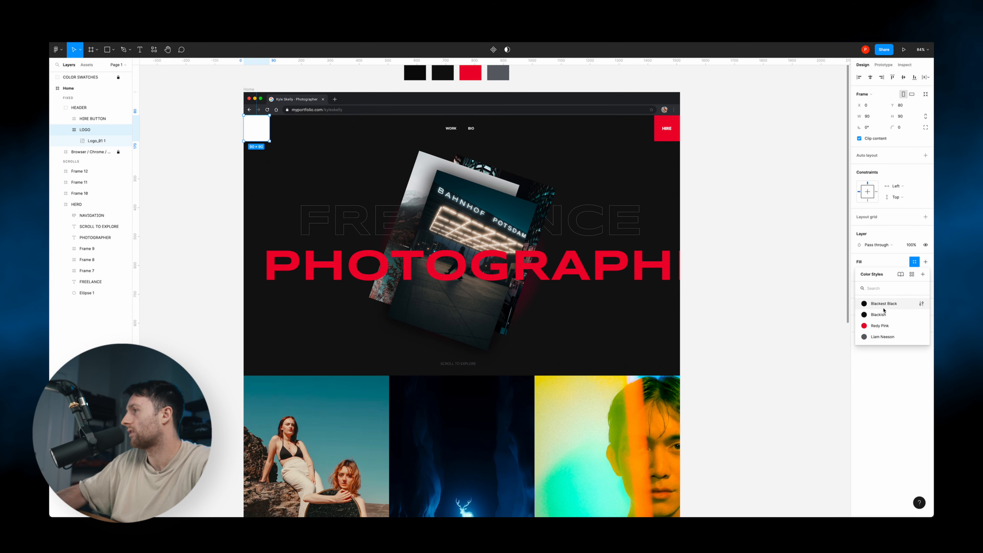
{"action": "left_click", "coordinate": [884, 306]}
{"action": "left_click", "coordinate": [700, 168]}
{"action": "key", "text": "ctrl+Tab"}
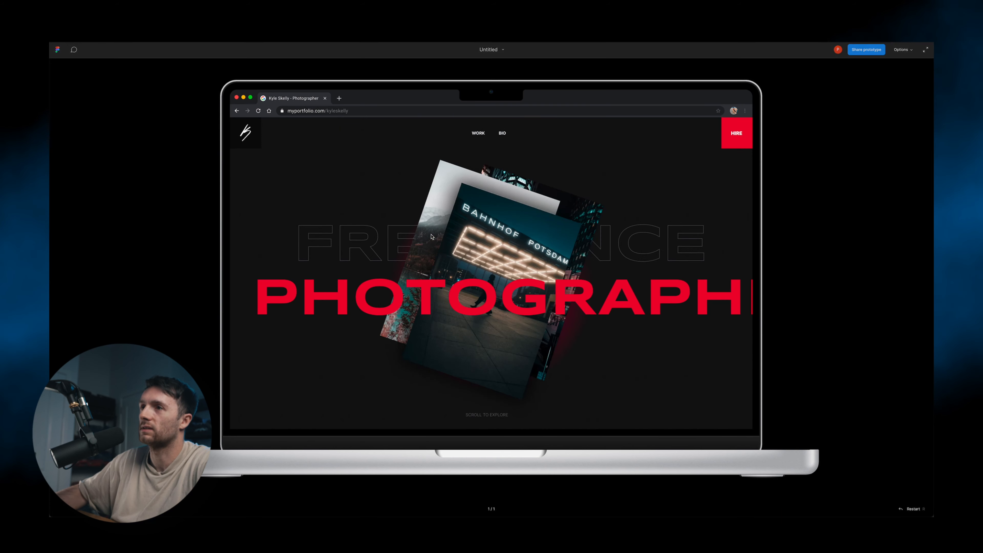
{"action": "key", "text": "ctrl+Tab"}
{"action": "scroll", "coordinate": [336, 253], "scroll_direction": "up", "scroll_amount": 3}
{"action": "scroll", "coordinate": [336, 254], "scroll_direction": "down", "scroll_amount": 3}
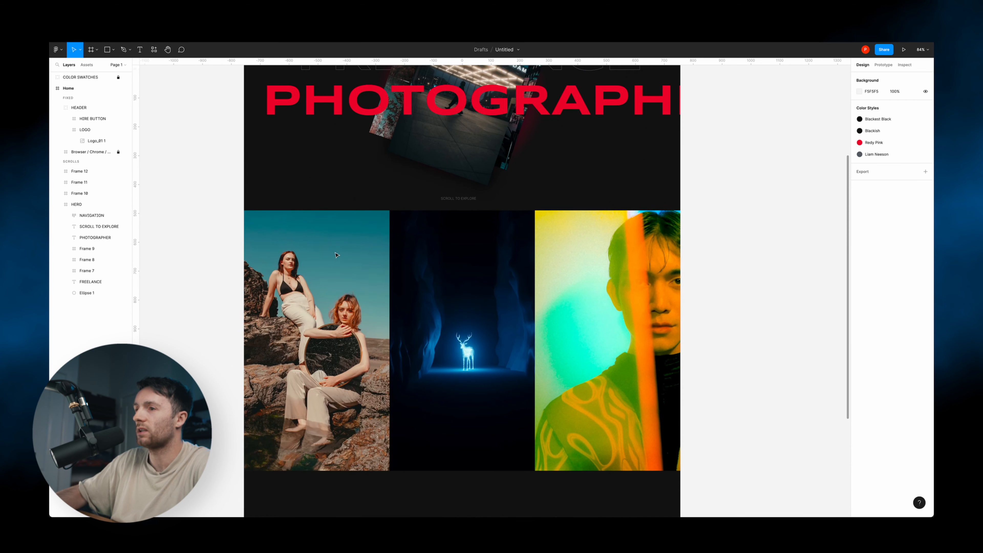
{"action": "scroll", "coordinate": [338, 256], "scroll_direction": "down", "scroll_amount": 1}
{"action": "left_click", "coordinate": [338, 256]}
{"action": "left_click", "coordinate": [155, 206]}
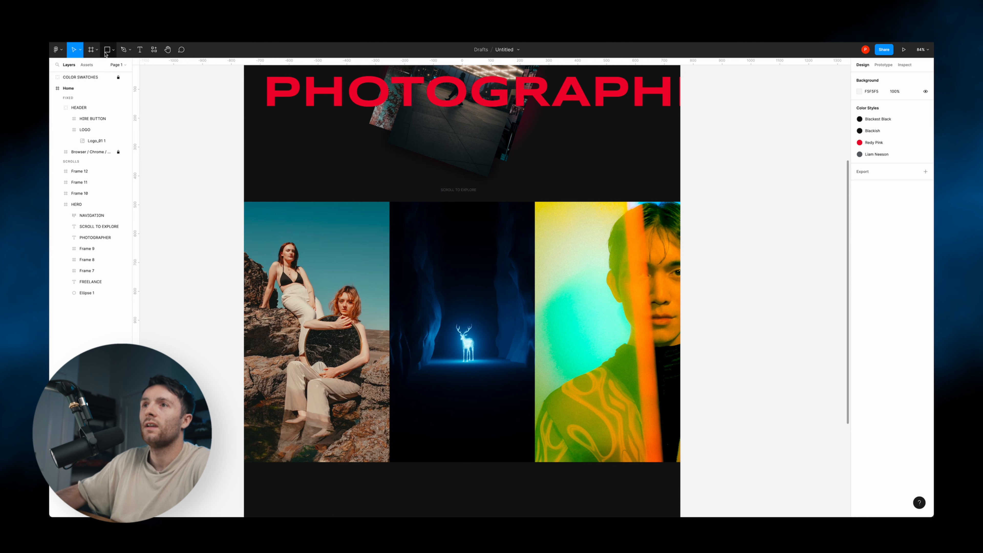
{"action": "left_click", "coordinate": [139, 49]}
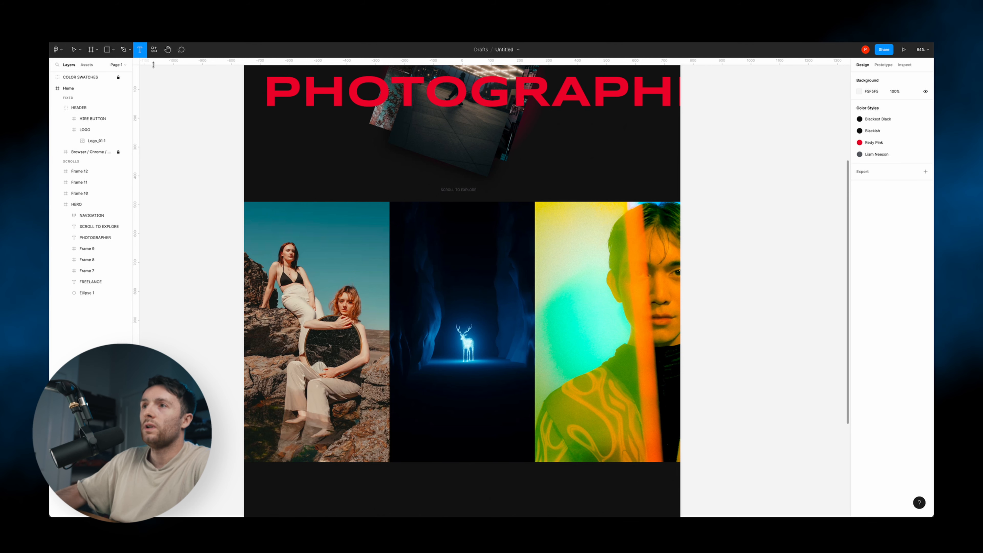
{"action": "left_click", "coordinate": [73, 50]}
- Copy the WORK navigation text and place the copy in the lower-left corner of the first photo
{"action": "scroll", "coordinate": [467, 255], "scroll_direction": "up", "scroll_amount": 6}
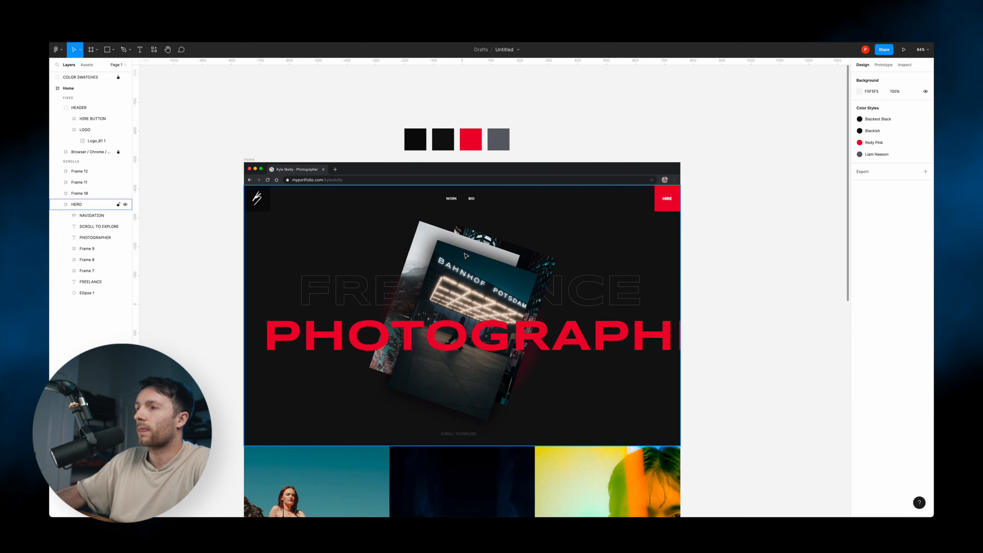
{"action": "scroll", "coordinate": [466, 256], "scroll_direction": "down", "scroll_amount": 2}
{"action": "left_click", "coordinate": [452, 151]}
{"action": "left_click_drag", "start_coordinate": [452, 151], "coordinate": [450, 446]}
{"action": "scroll", "coordinate": [461, 430], "scroll_direction": "down", "scroll_amount": 3}
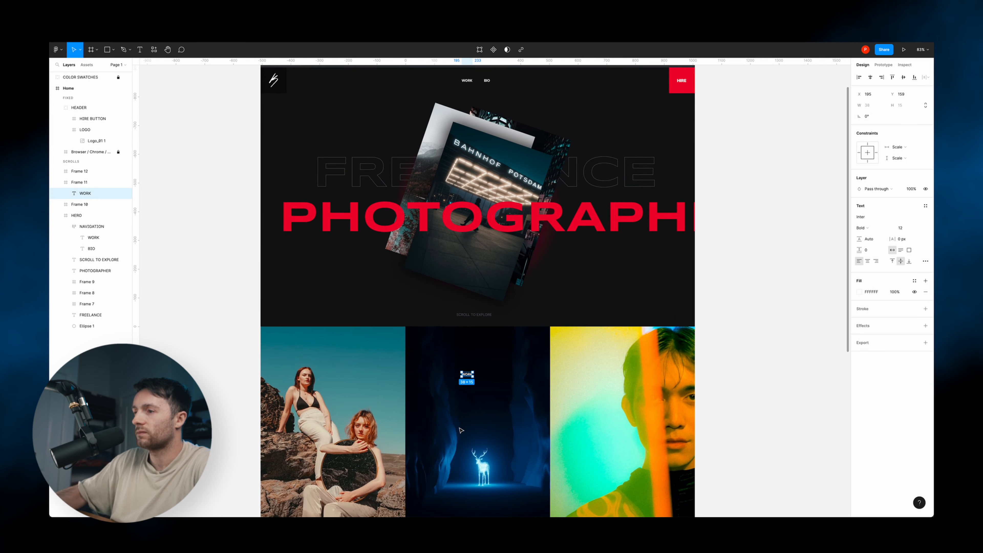
{"action": "scroll", "coordinate": [461, 429], "scroll_direction": "down", "scroll_amount": 3}
{"action": "left_click_drag", "start_coordinate": [467, 300], "coordinate": [293, 492]}
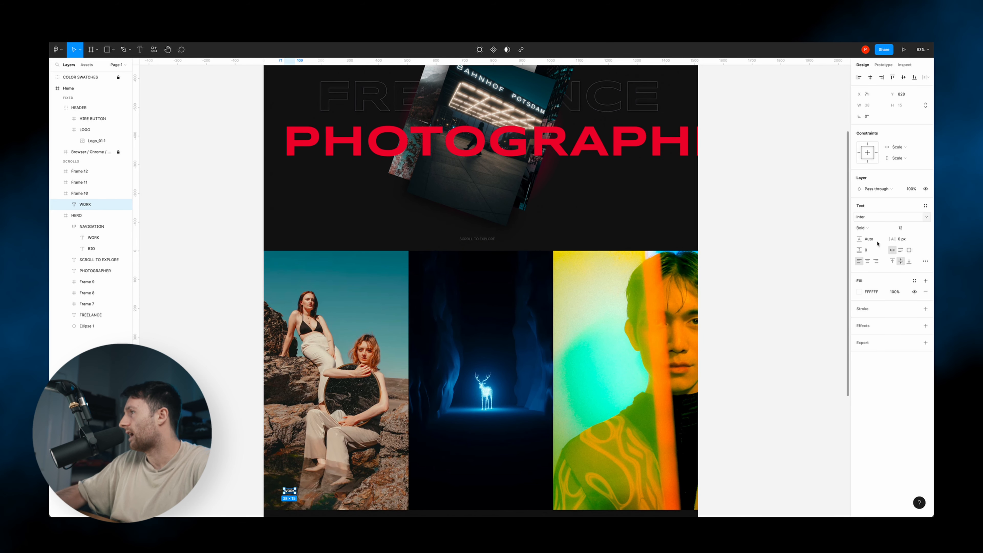
- Set the copied WORK text on the first photo to size 18 in the Syncopate font
{"action": "left_click", "coordinate": [903, 229]}
{"action": "key", "text": "Return"}
{"action": "left_click", "coordinate": [875, 217]}
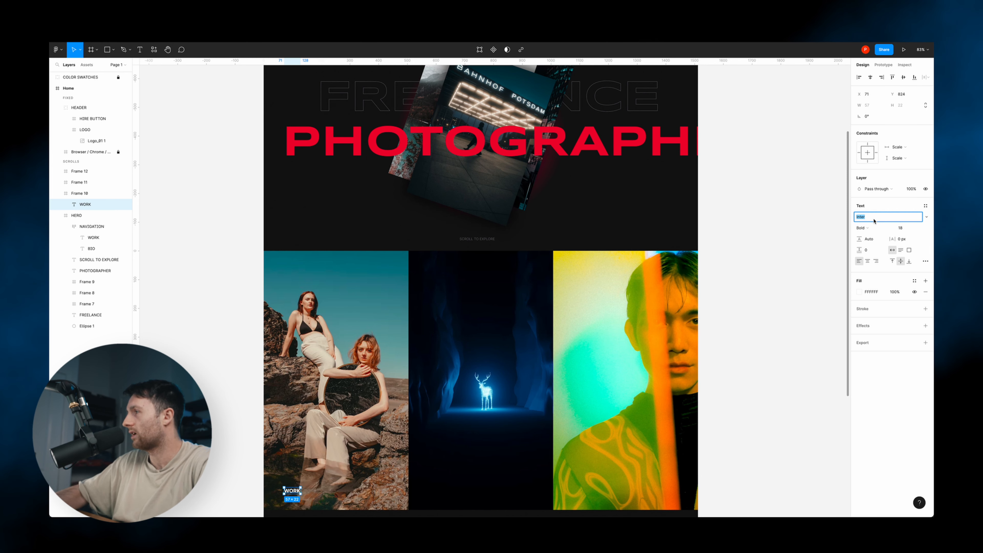
{"action": "key", "text": "Return"}
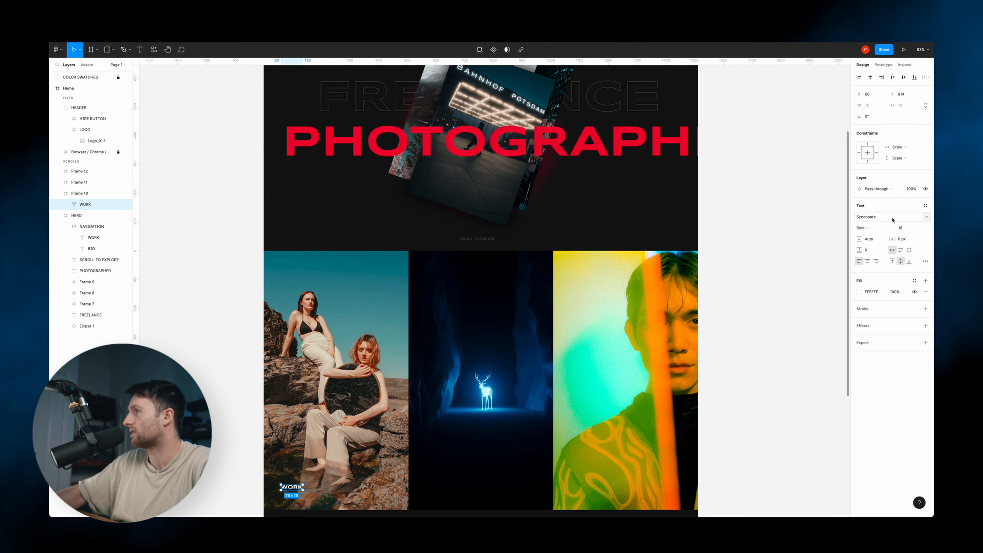
- Replace the WORK text on the first photo with VOGUE 2022
{"action": "double_click", "coordinate": [294, 486]}
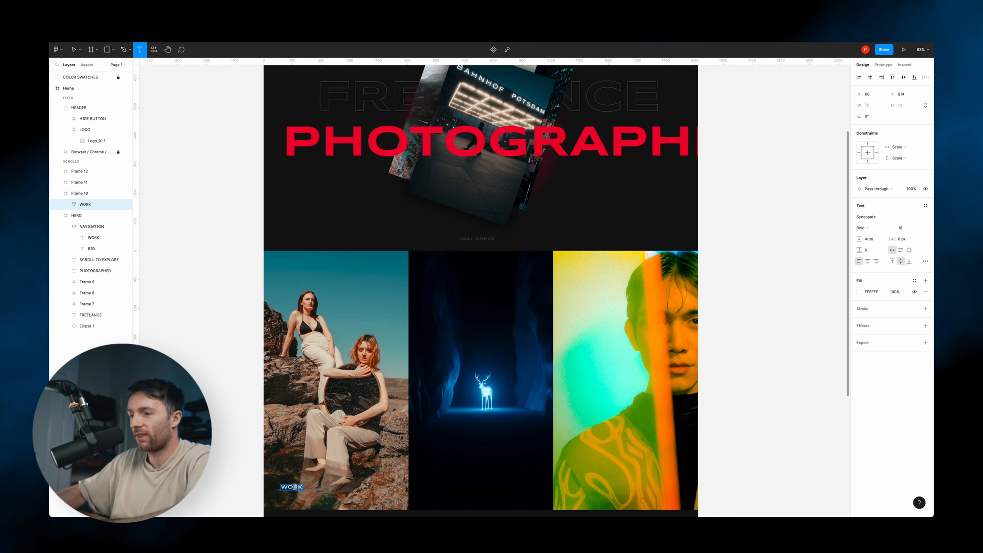
{"action": "type", "text": "VOGUE 2022"}
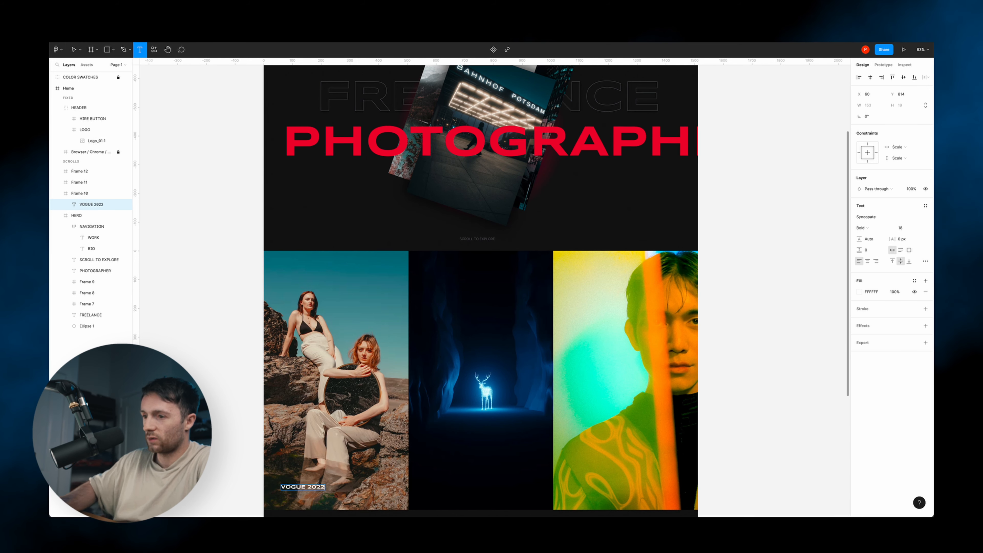
{"action": "key", "text": "Escape"}
- Duplicate the VOGUE 2022 text directly below the original on the first photo
{"action": "left_click_drag", "start_coordinate": [303, 487], "coordinate": [312, 499]}
{"action": "key", "text": "ctrl+z"}
{"action": "left_click_drag", "start_coordinate": [303, 488], "coordinate": [307, 500]}
- Change the lower VOGUE 2022 copy to VIEW CAMPAIGN in the Inter font at size 14
{"action": "double_click", "coordinate": [307, 498]}
{"action": "left_click", "coordinate": [897, 217]}
{"action": "type", "text": "Inter"}
{"action": "key", "text": "Return"}
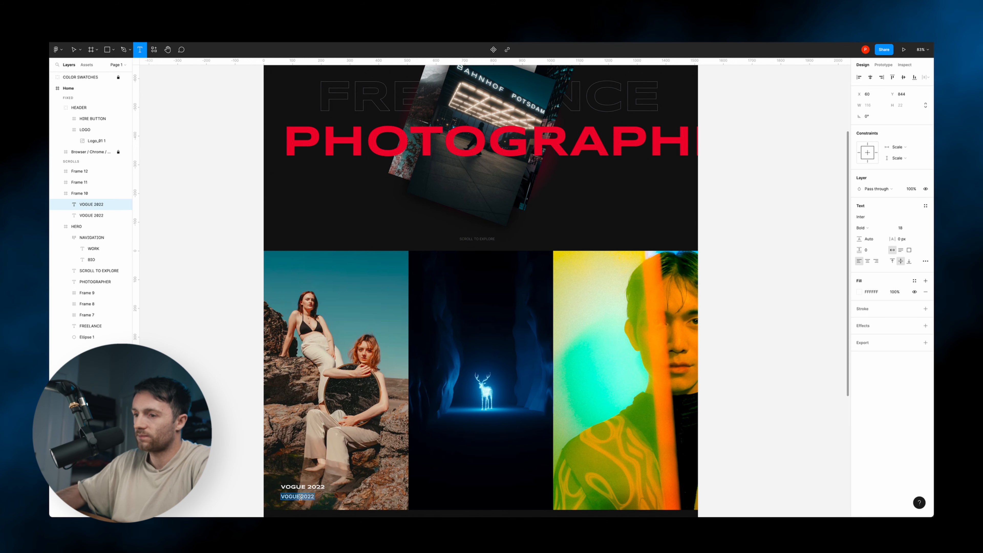
{"action": "type", "text": "VIEW CAMPAIGN"}
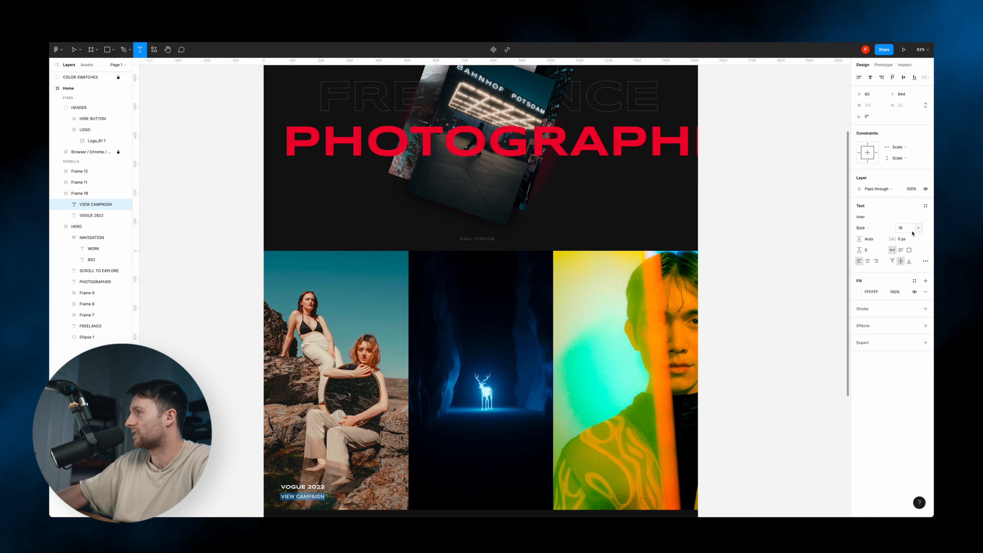
{"action": "left_click", "coordinate": [912, 231]}
{"action": "type", "text": "14"}
{"action": "key", "text": "Return"}
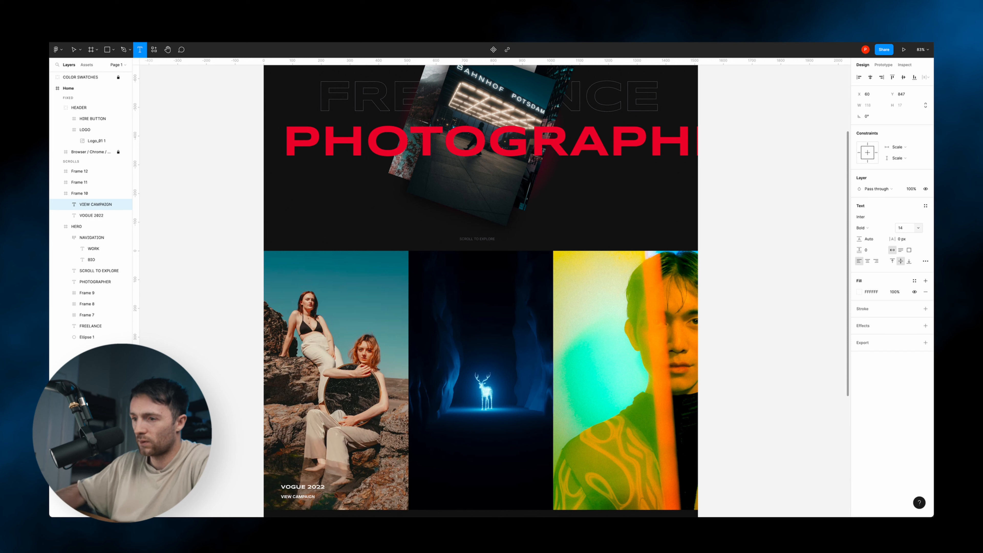
{"action": "key", "text": "Escape"}
- Adjust the vertical spacing between VOGUE 2022 and VIEW CAMPAIGN, placing VIEW CAMPAIGN at Y 847
{"action": "left_click_drag", "start_coordinate": [302, 500], "coordinate": [304, 496]}
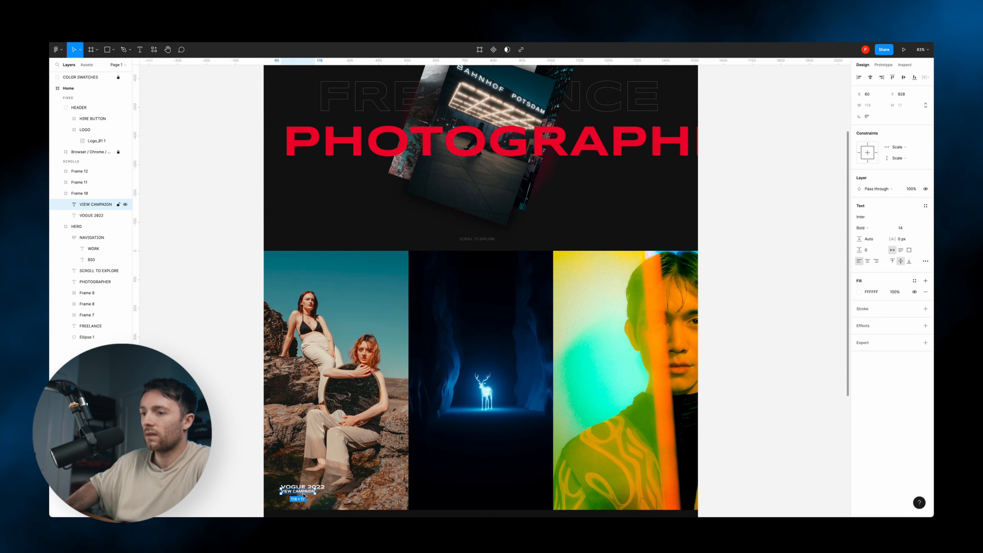
{"action": "key", "text": "shift+Down"}
{"action": "key", "text": "shift+Down"}
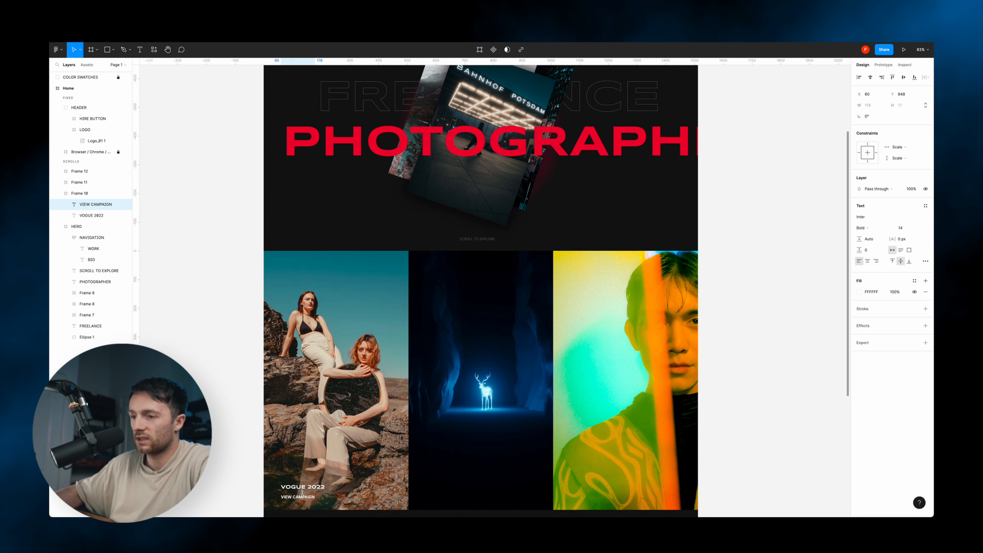
{"action": "left_click", "coordinate": [303, 487]}
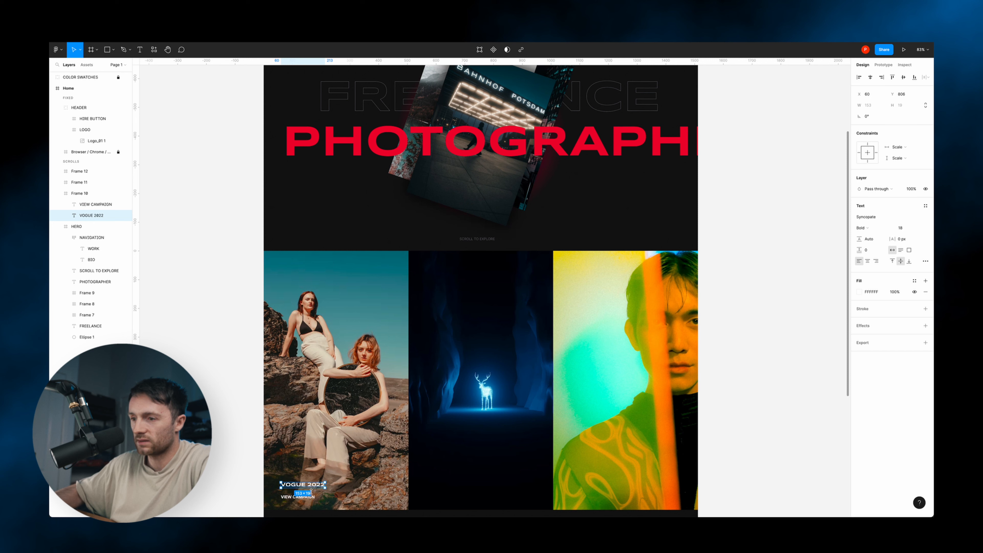
{"action": "left_click", "coordinate": [307, 497]}
{"action": "key", "text": "alt"}
{"action": "key", "text": "Up"}
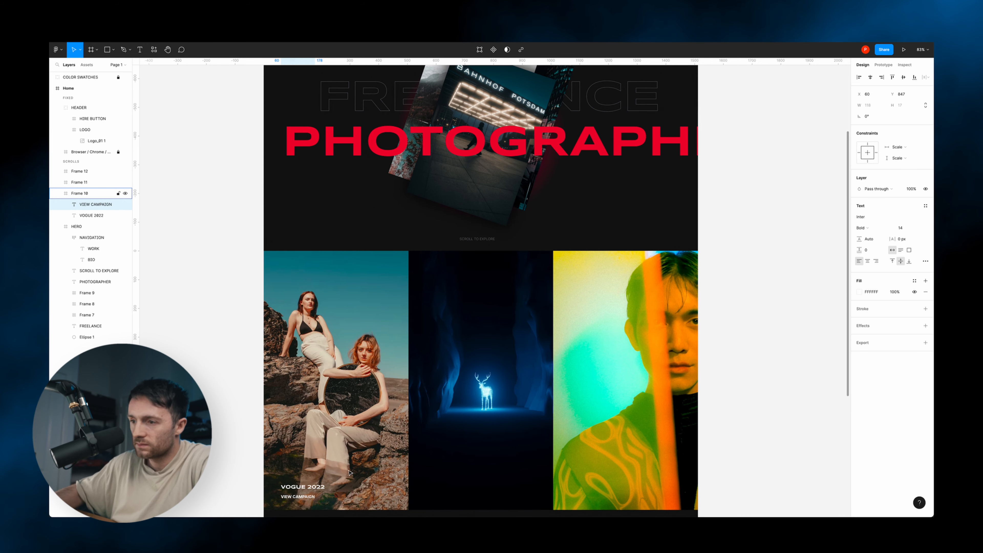
- Draw a rectangle about 504 by 139 across the bottom of the first photo, covering the two captions
{"action": "scroll", "coordinate": [349, 472], "scroll_direction": "down", "scroll_amount": 2}
{"action": "key", "text": "Escape"}
{"action": "key", "text": "r"}
{"action": "left_click_drag", "start_coordinate": [262, 429], "coordinate": [409, 470]}
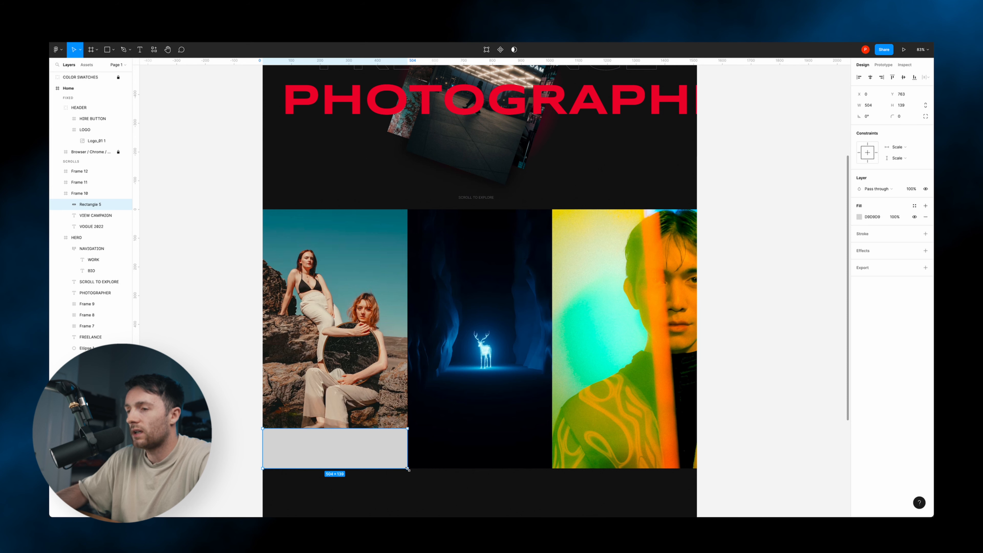
- Give the rectangle a linear gradient fill with a 0% opacity top stop and an opaque black 000000 bottom stop
{"action": "left_click", "coordinate": [859, 216]}
{"action": "left_click", "coordinate": [780, 218]}
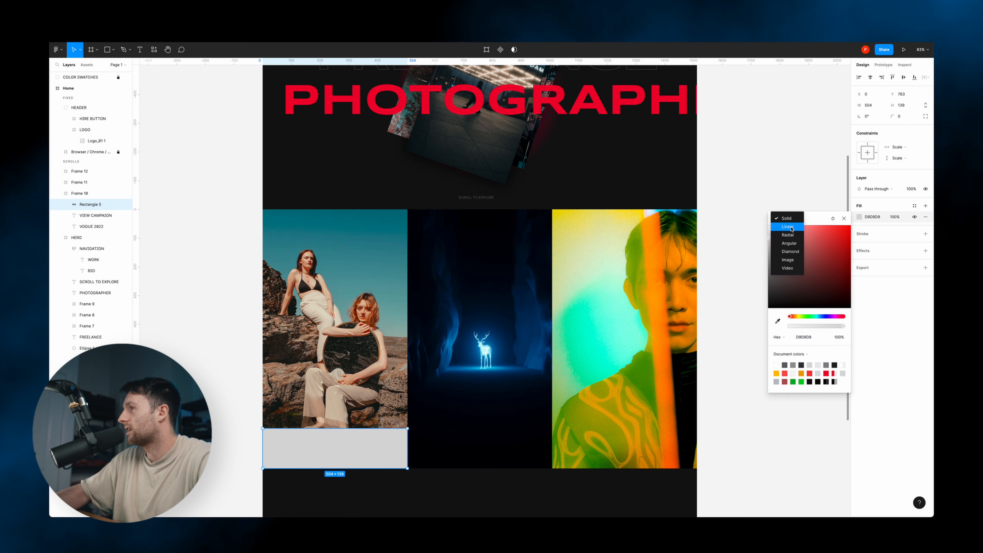
{"action": "left_click", "coordinate": [792, 229]}
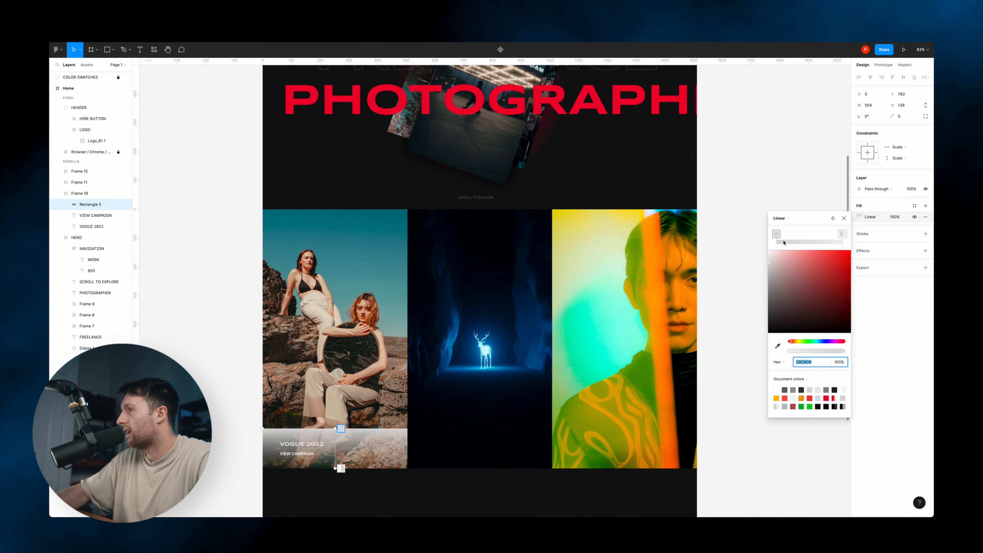
{"action": "left_click_drag", "start_coordinate": [809, 351], "coordinate": [714, 347]}
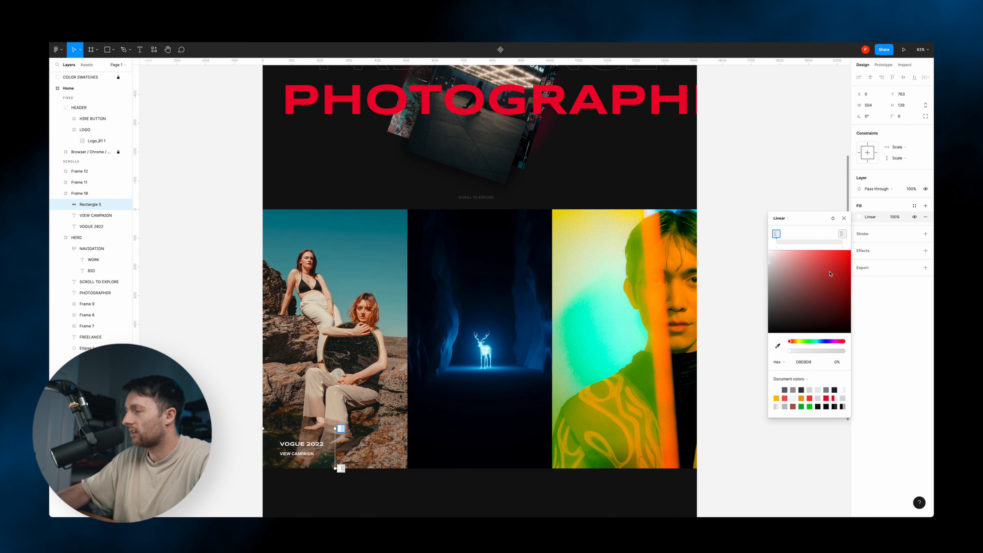
{"action": "left_click", "coordinate": [845, 235]}
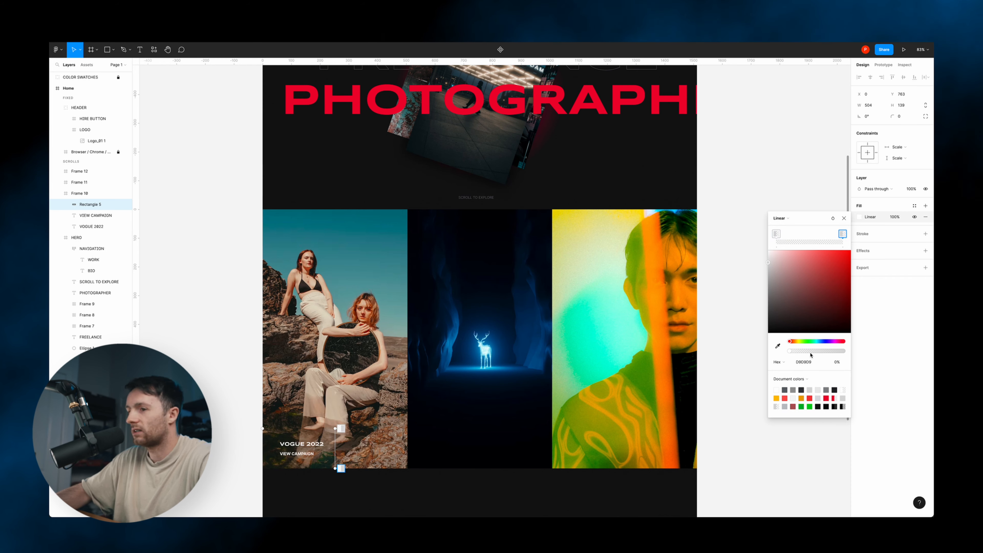
{"action": "left_click_drag", "start_coordinate": [826, 306], "coordinate": [708, 395]}
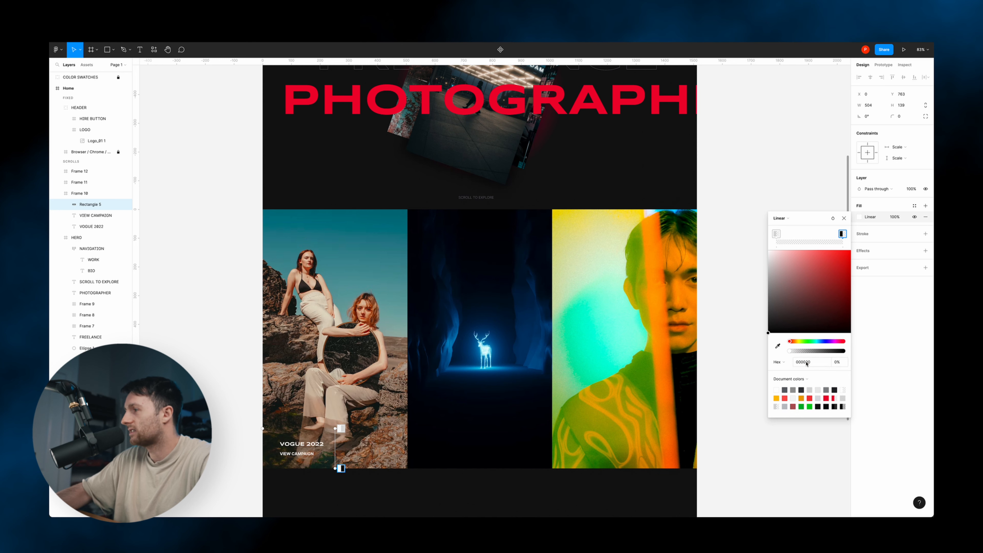
- Set the gradient's transparent top stop to black 000000 and move the rectangle layer beneath both caption texts
{"action": "left_click", "coordinate": [777, 234]}
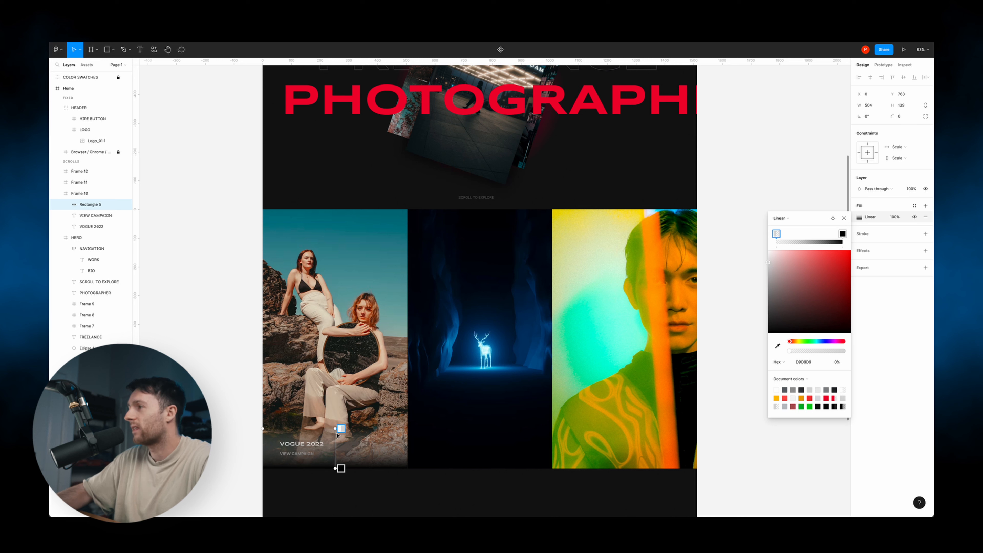
{"action": "left_click_drag", "start_coordinate": [786, 285], "coordinate": [908, 404]}
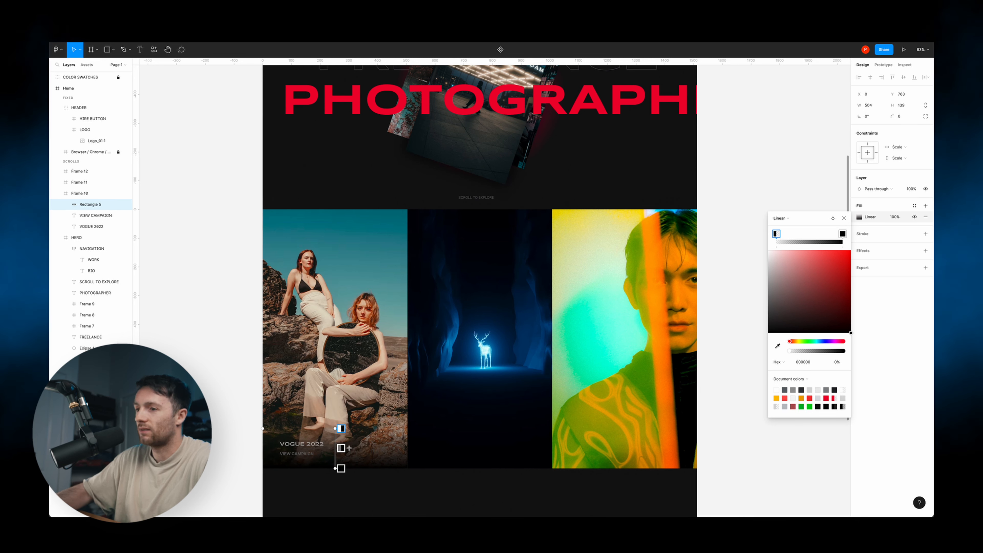
{"action": "left_click_drag", "start_coordinate": [95, 209], "coordinate": [92, 232]}
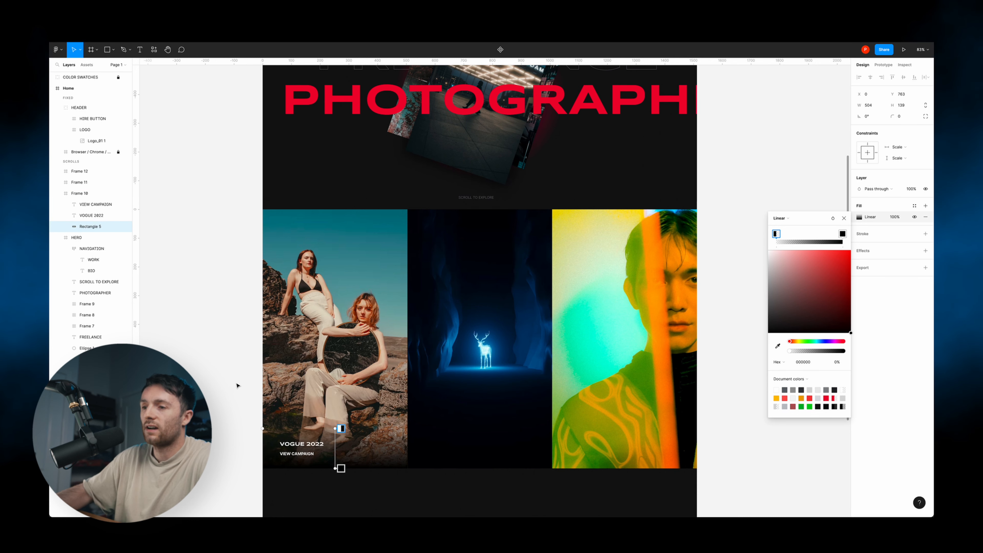
- Toggle the gradient rectangle's visibility off and on to compare the captions with and without the overlay
{"action": "left_click", "coordinate": [844, 218]}
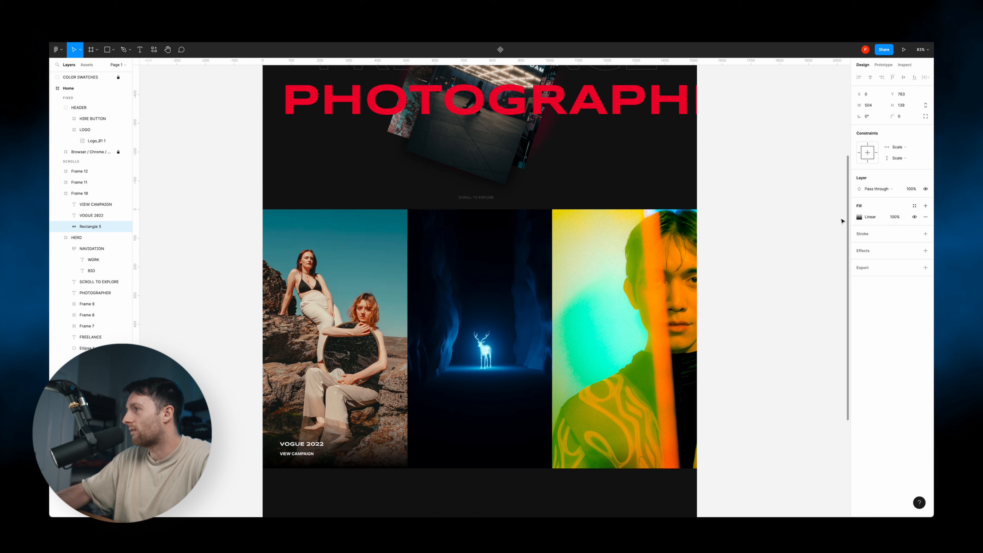
{"action": "left_click", "coordinate": [765, 198]}
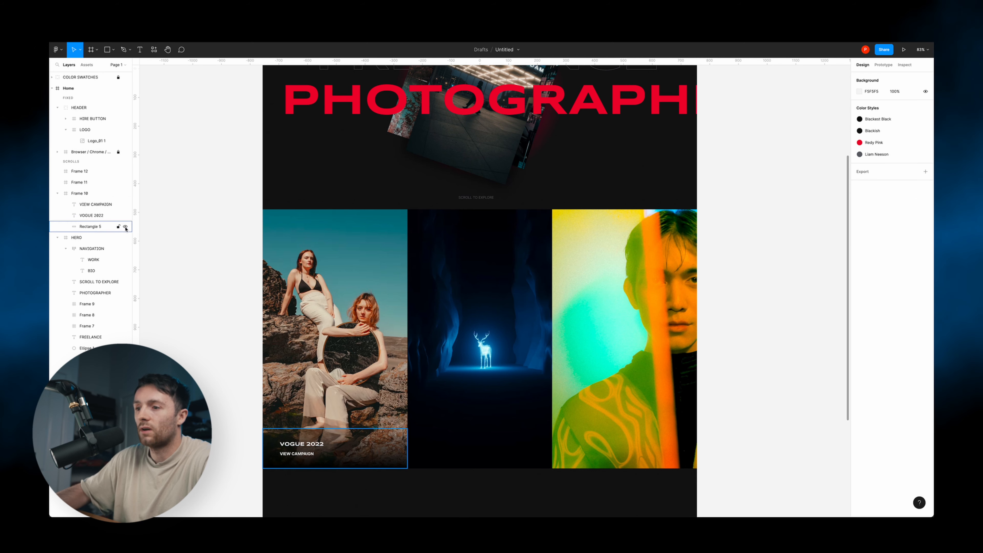
{"action": "left_click", "coordinate": [125, 228]}
{"action": "left_click", "coordinate": [126, 227]}
{"action": "left_click", "coordinate": [125, 227]}
{"action": "left_click", "coordinate": [125, 227]}
- Apply the Redy Pink color style to the VIEW CAMPAIGN text on the first photo
{"action": "scroll", "coordinate": [404, 470], "scroll_direction": "down", "scroll_amount": 3}
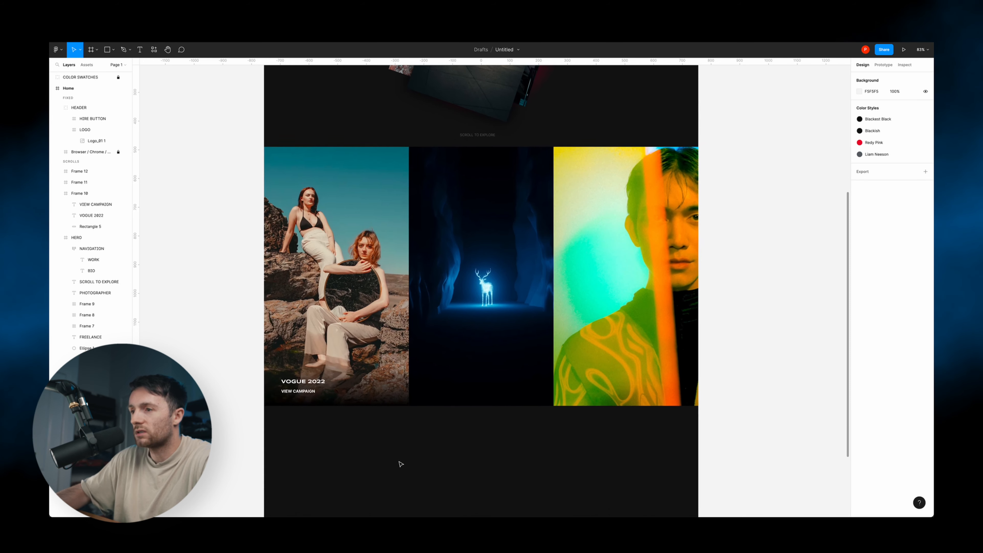
{"action": "double_click", "coordinate": [297, 391]}
{"action": "scroll", "coordinate": [781, 300], "scroll_direction": "right", "scroll_amount": 1}
{"action": "left_click", "coordinate": [860, 292]}
{"action": "left_click", "coordinate": [914, 280]}
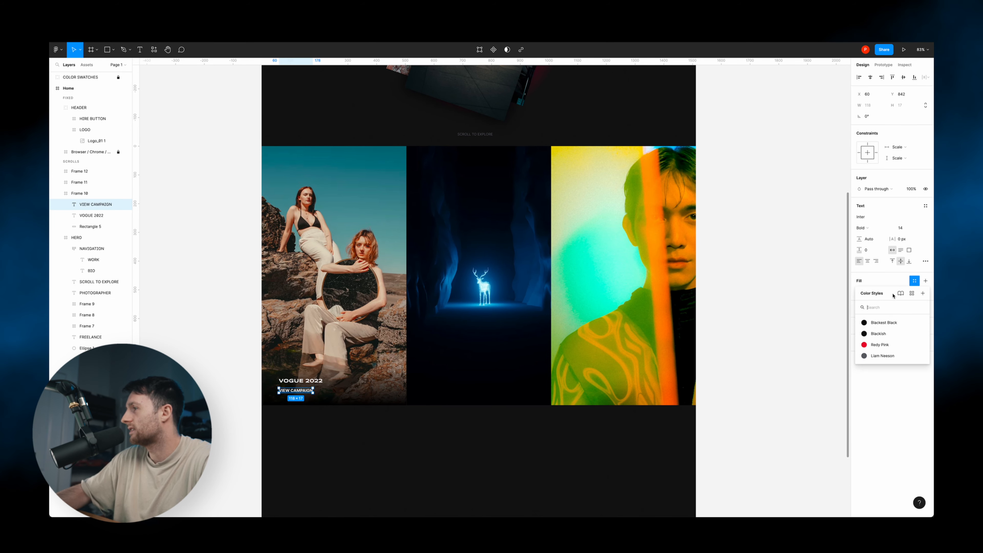
{"action": "left_click", "coordinate": [879, 344]}
{"action": "left_click", "coordinate": [768, 362]}
- Group the two captions with their gradient rectangle and name the group CAMPAIGN TEXT
{"action": "scroll", "coordinate": [768, 361], "scroll_direction": "up", "scroll_amount": 1}
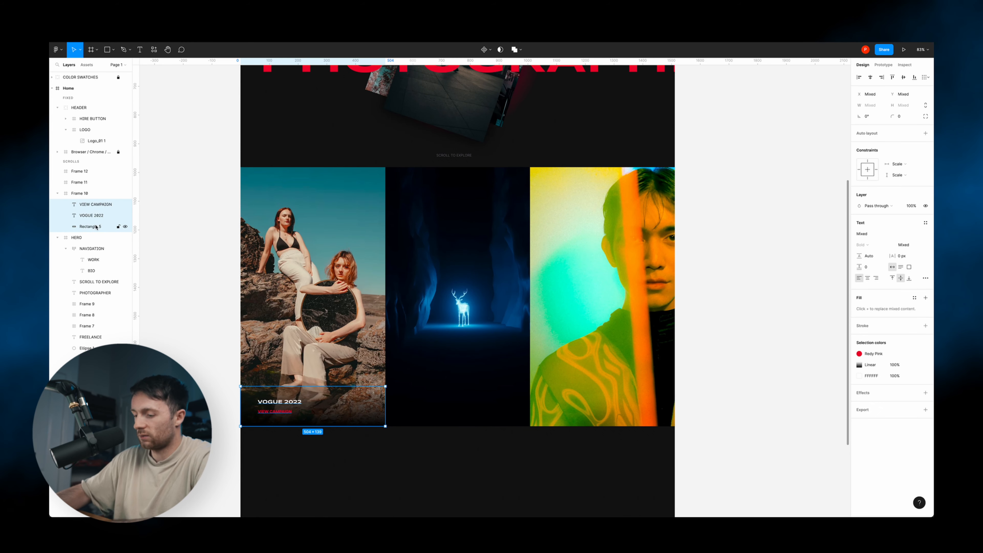
{"action": "key", "text": "ctrl+g"}
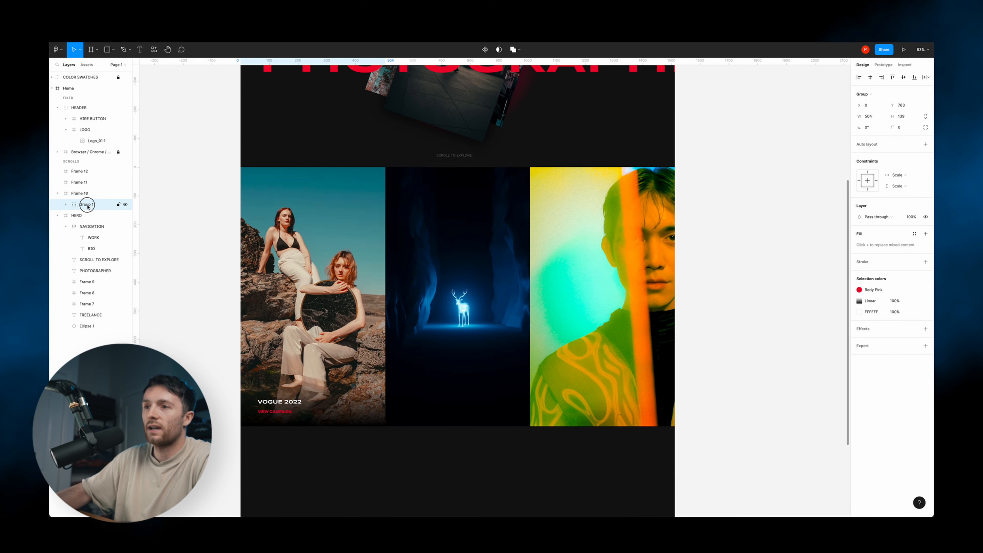
{"action": "double_click", "coordinate": [87, 205]}
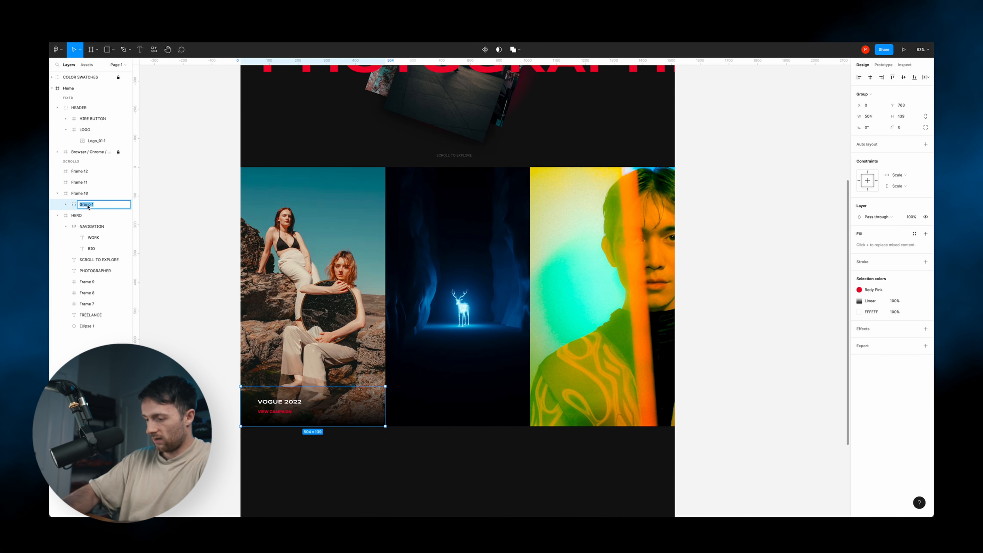
{"action": "type", "text": "CAMPAIGN TEXT"}
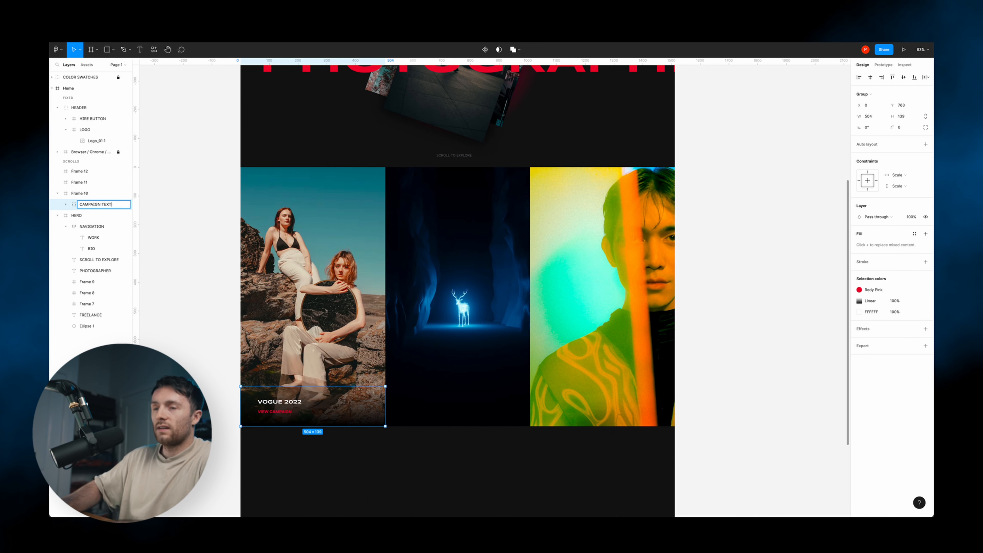
{"action": "key", "text": "Return"}
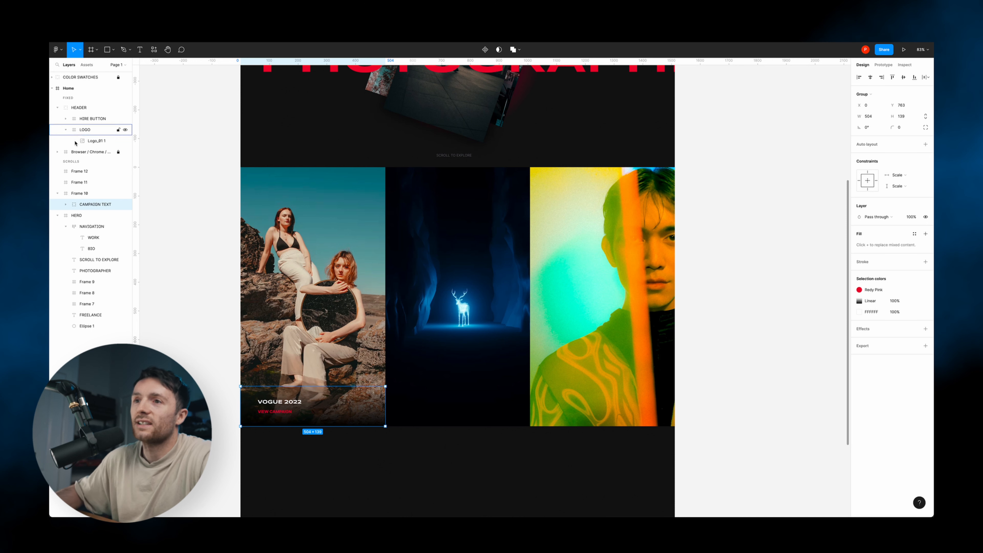
- Copy the CAMPAIGN TEXT group into the second and third photo frames, aligned along the bottom of each photo
{"action": "left_click_drag", "start_coordinate": [93, 207], "coordinate": [91, 173]}
{"action": "left_click", "coordinate": [101, 206]}
{"action": "left_click_drag", "start_coordinate": [335, 406], "coordinate": [469, 410]}
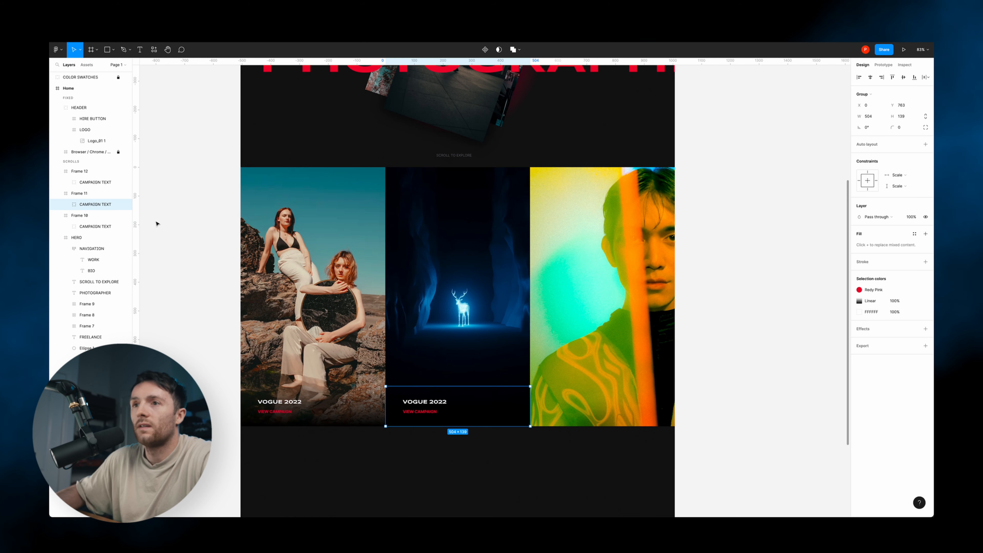
{"action": "left_click", "coordinate": [94, 182]}
{"action": "left_click_drag", "start_coordinate": [282, 409], "coordinate": [569, 416]}
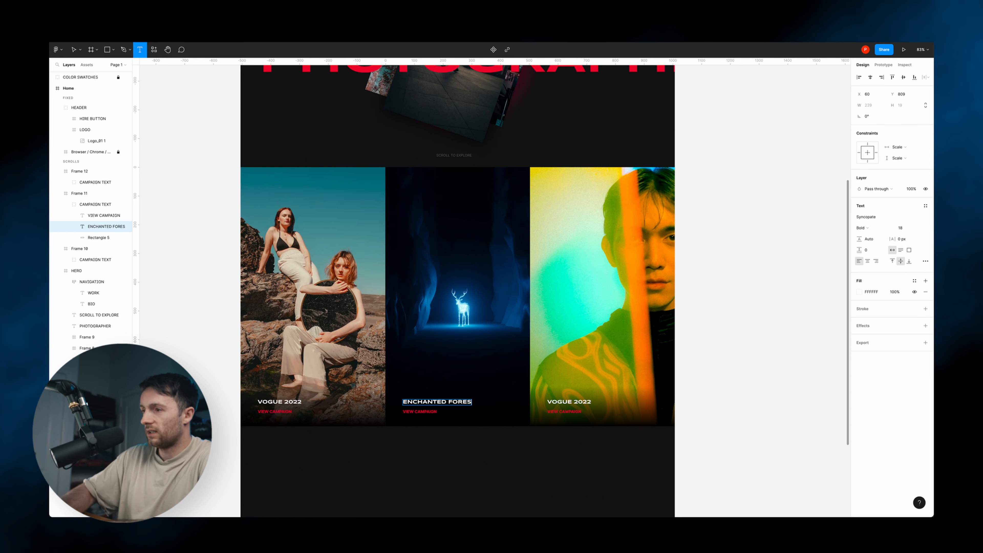
- Change the second photo's caption title to ENCHANTED FOREST and the third photo's to PUMA ELITE
{"action": "type", "text": "TED FOREST"}
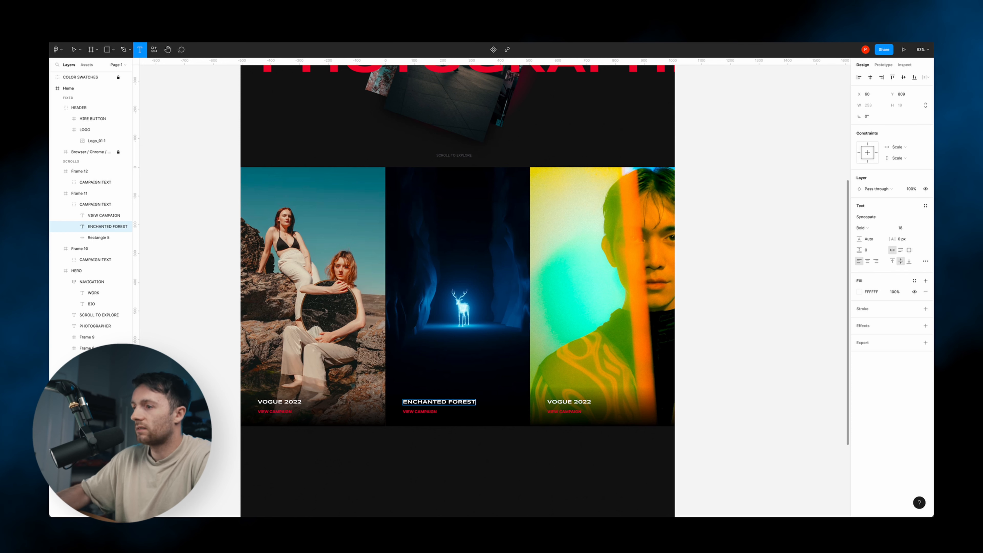
{"action": "double_click", "coordinate": [578, 403]}
{"action": "key", "text": "BackSpace"}
{"action": "type", "text": "PUMA ELITE"}
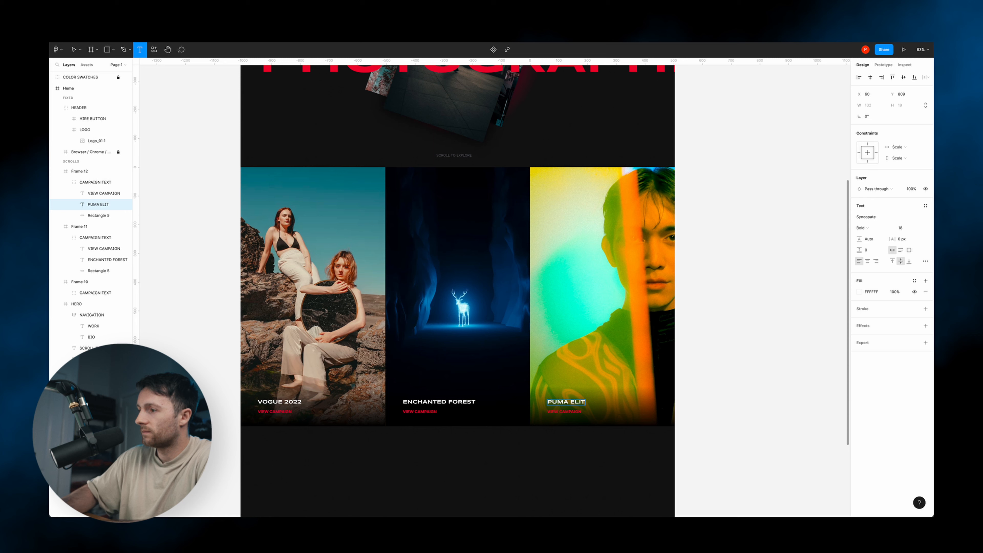
{"action": "key", "text": "Escape"}
{"action": "key", "text": "Escape"}
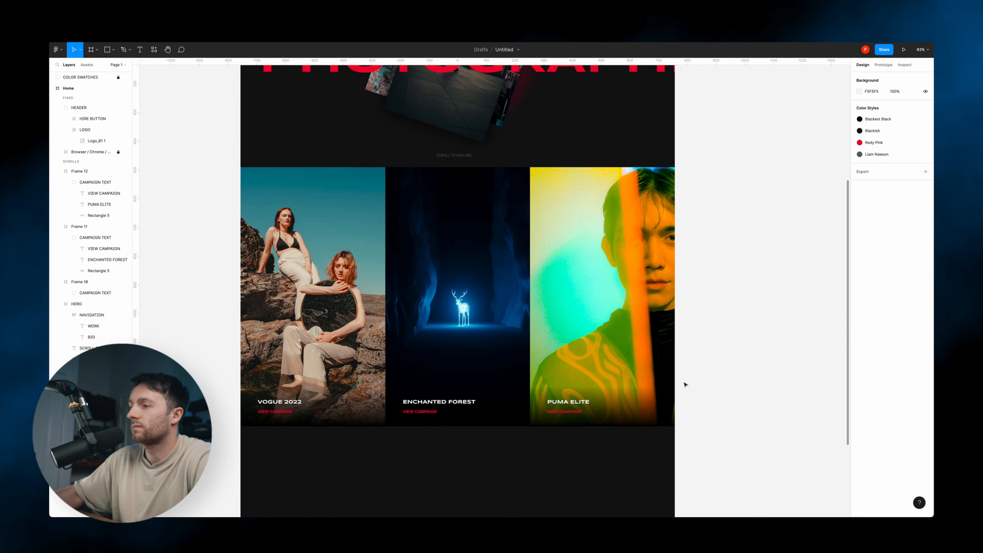
- Preview the homepage prototype and check the captioned photo grid while scrolling
{"action": "scroll", "coordinate": [683, 384], "scroll_direction": "up", "scroll_amount": 2}
{"action": "key", "text": "ctrl+alt+Return"}
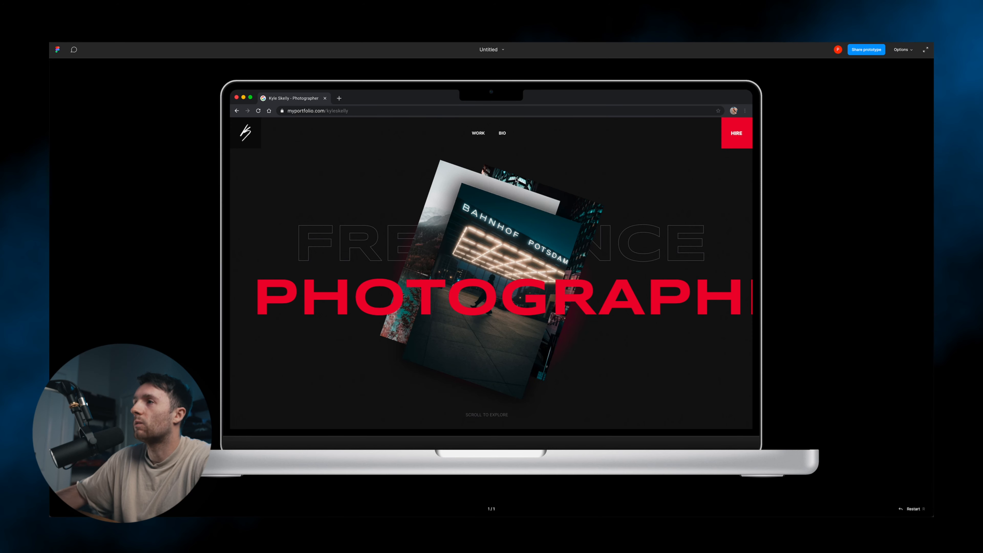
{"action": "scroll", "coordinate": [516, 180], "scroll_direction": "down", "scroll_amount": 5}
{"action": "scroll", "coordinate": [515, 179], "scroll_direction": "down", "scroll_amount": 2}
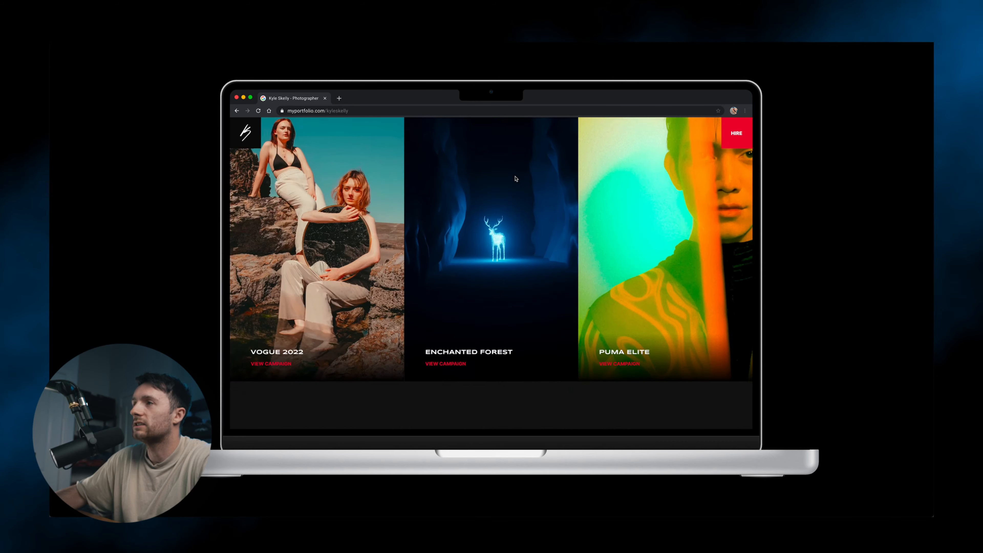
{"action": "scroll", "coordinate": [516, 178], "scroll_direction": "up", "scroll_amount": 4}
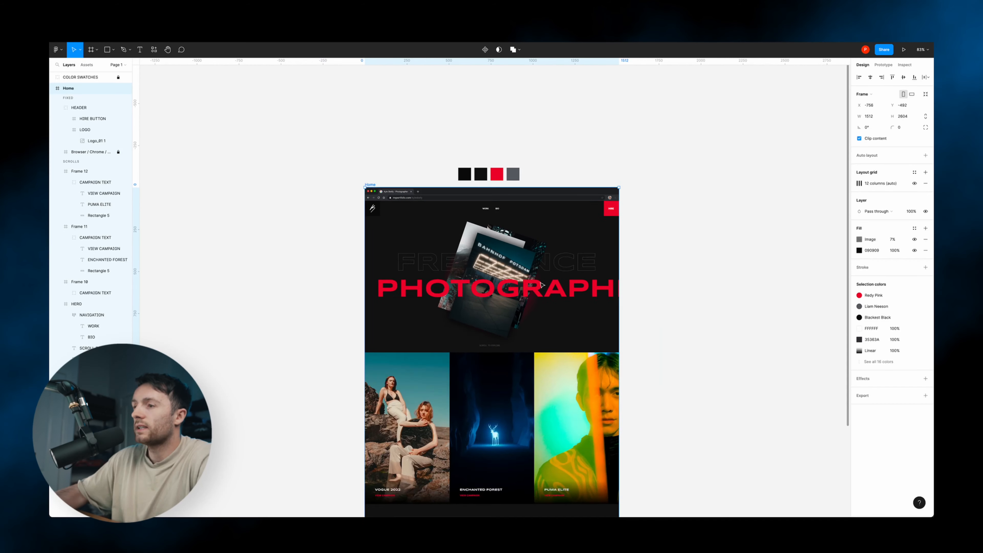
- Extend the Home frame downward to a height of about 4280, leaving room below the photo grid
{"action": "scroll", "coordinate": [544, 284], "scroll_direction": "down", "scroll_amount": 7}
{"action": "scroll", "coordinate": [511, 320], "scroll_direction": "down", "scroll_amount": 1}
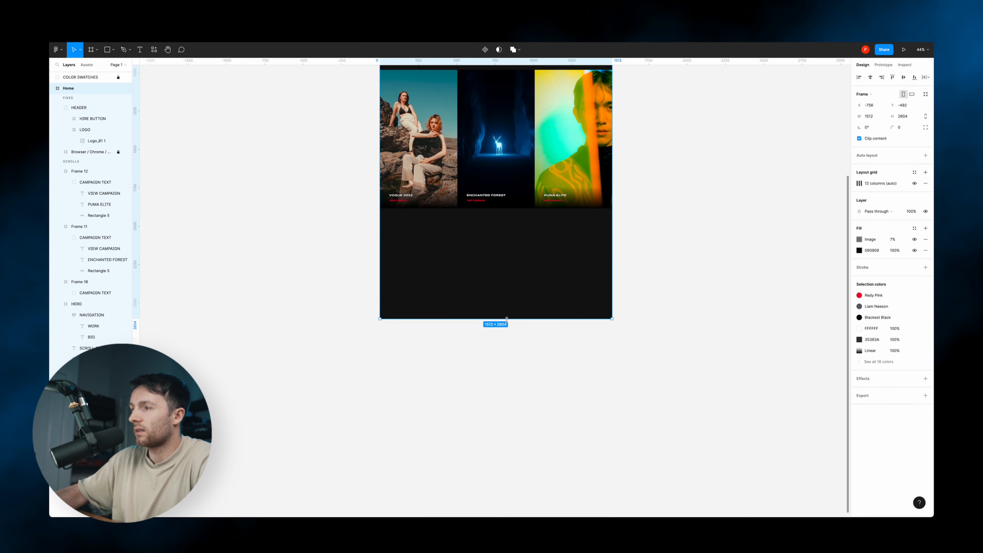
{"action": "scroll", "coordinate": [522, 511], "scroll_direction": "down", "scroll_amount": 2}
{"action": "left_click", "coordinate": [705, 287]}
{"action": "scroll", "coordinate": [705, 286], "scroll_direction": "up", "scroll_amount": 8}
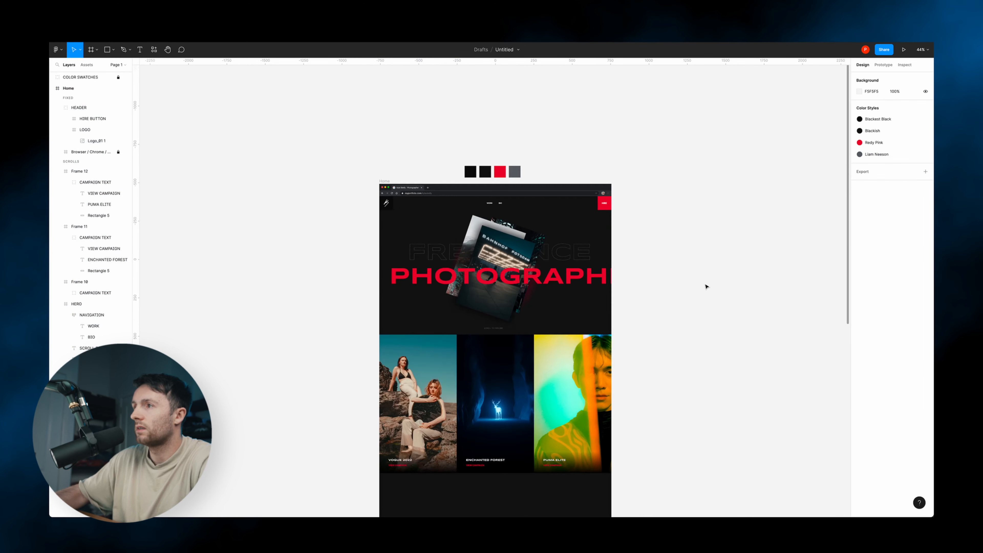
- Inspect the logo, the Home frame and the header group's constraints and scrolling setting, and review the page layout
{"action": "left_click", "coordinate": [393, 206]}
{"action": "scroll", "coordinate": [308, 102], "scroll_direction": "down", "scroll_amount": 3}
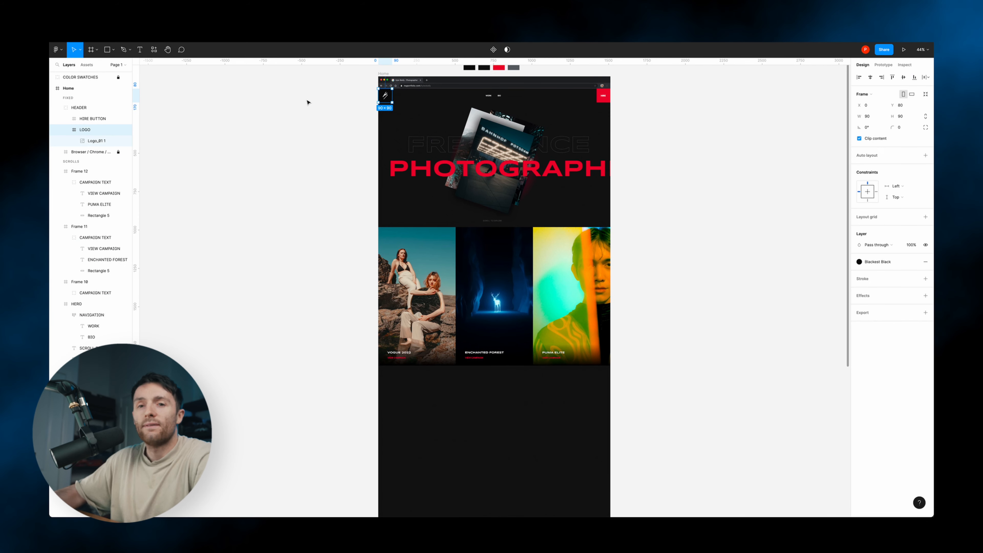
{"action": "left_click", "coordinate": [384, 74]}
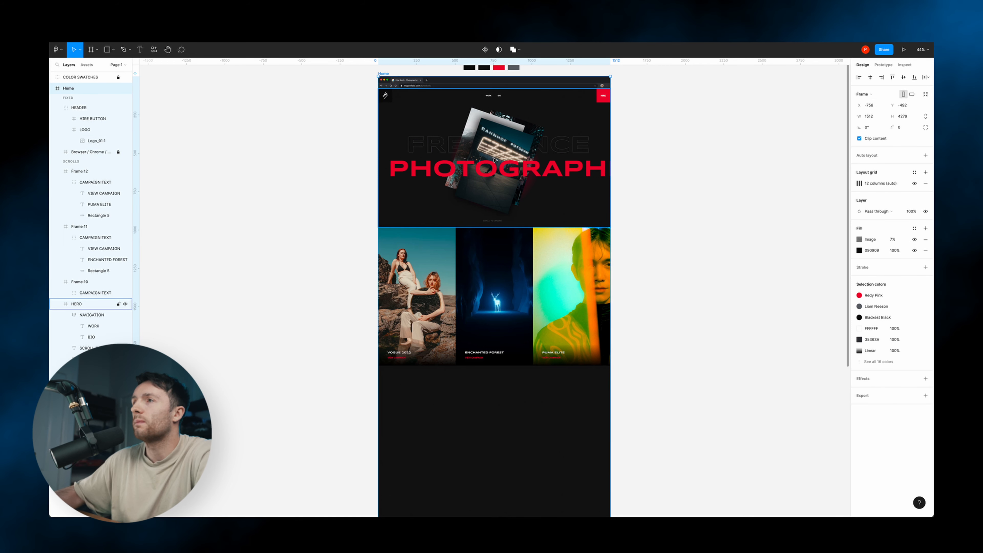
{"action": "left_click", "coordinate": [85, 111]}
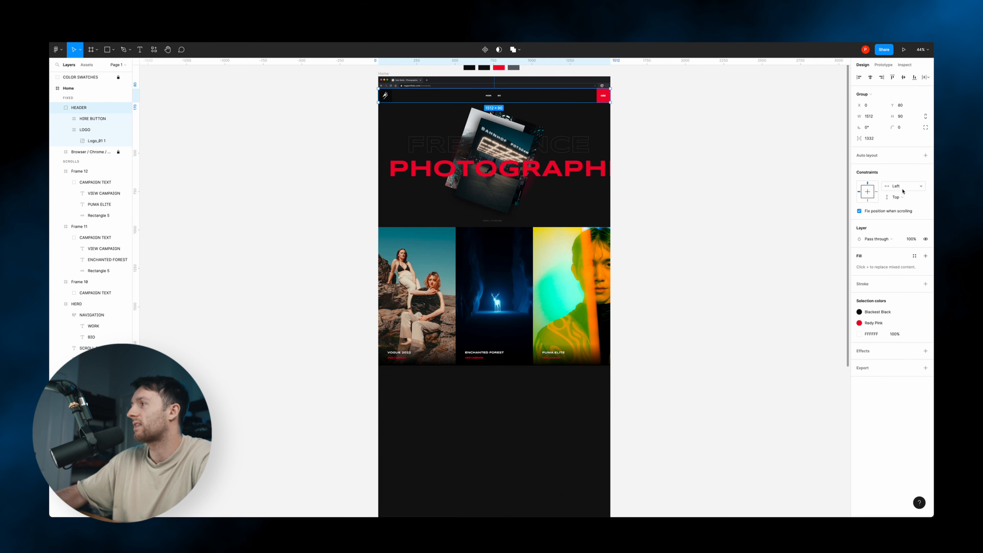
{"action": "key", "text": "Escape"}
{"action": "scroll", "coordinate": [463, 334], "scroll_direction": "down", "scroll_amount": 5}
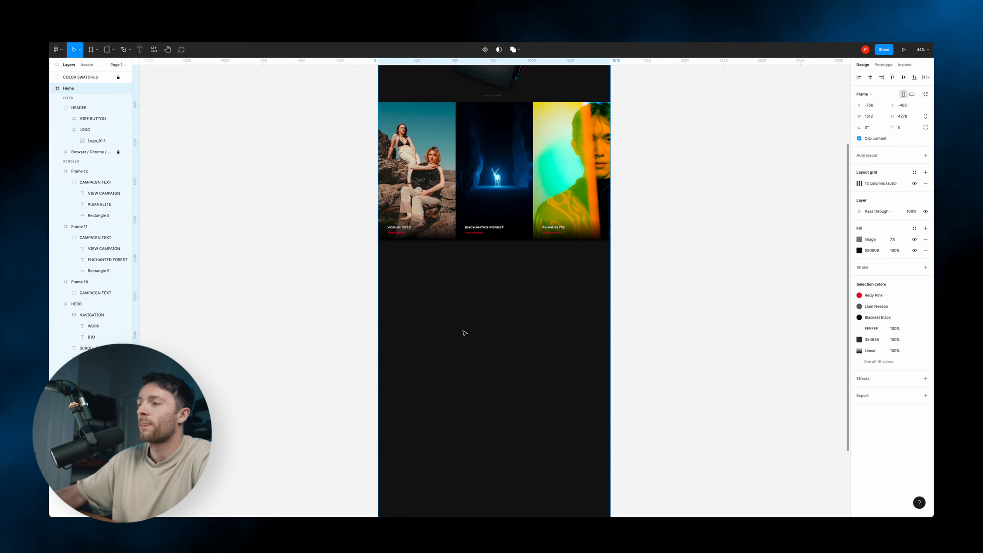
{"action": "scroll", "coordinate": [518, 401], "scroll_direction": "up", "scroll_amount": 5}
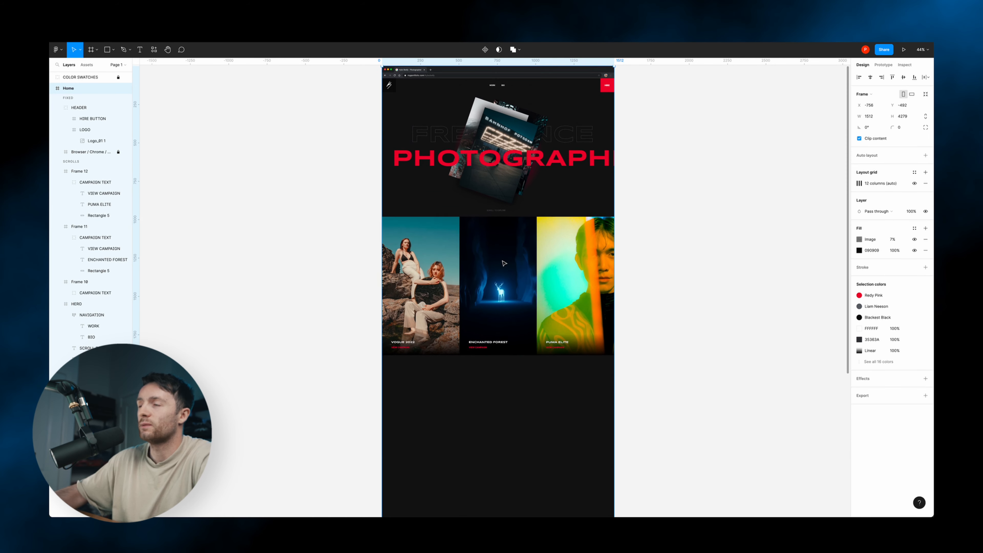
{"action": "scroll", "coordinate": [542, 202], "scroll_direction": "down", "scroll_amount": 1}
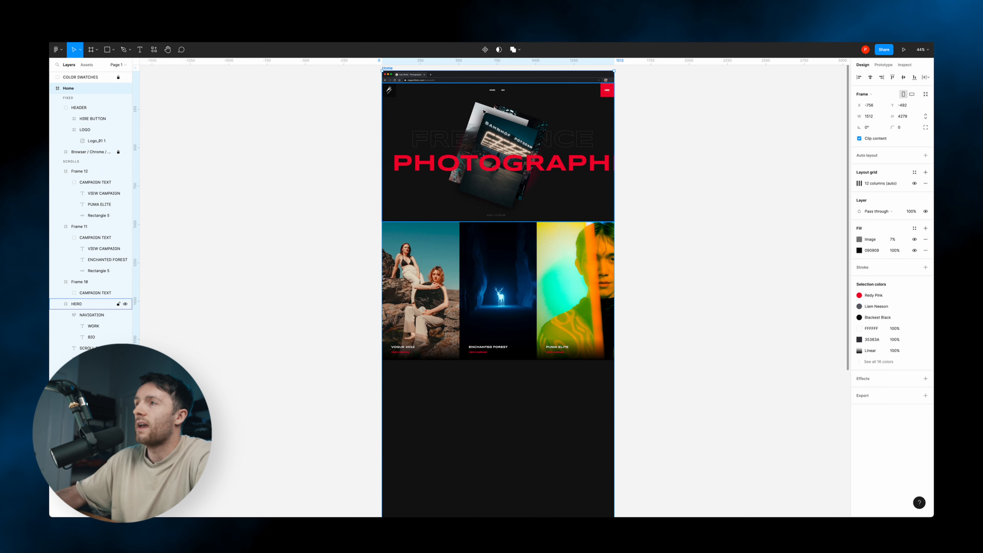
{"action": "scroll", "coordinate": [622, 223], "scroll_direction": "down", "scroll_amount": 2}
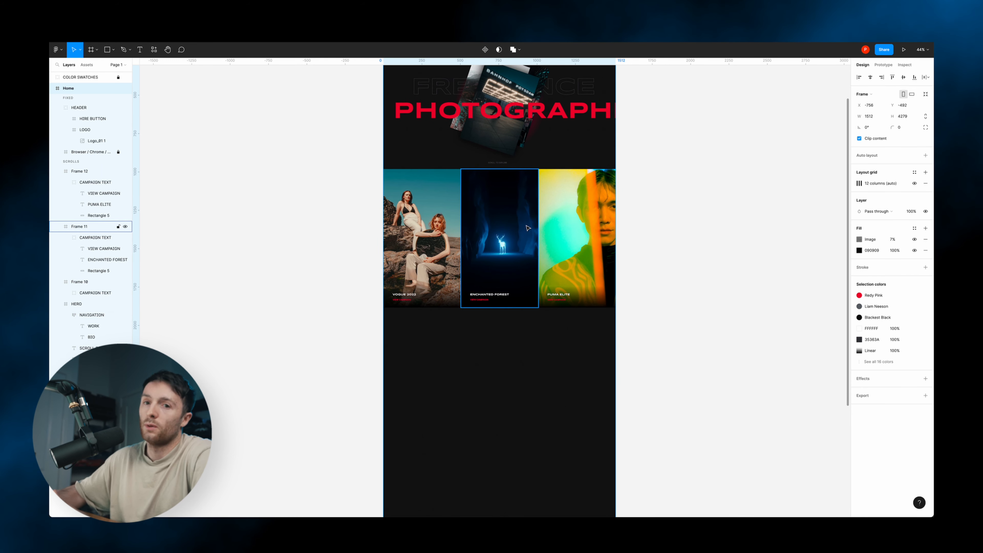
{"action": "scroll", "coordinate": [528, 228], "scroll_direction": "up", "scroll_amount": 3}
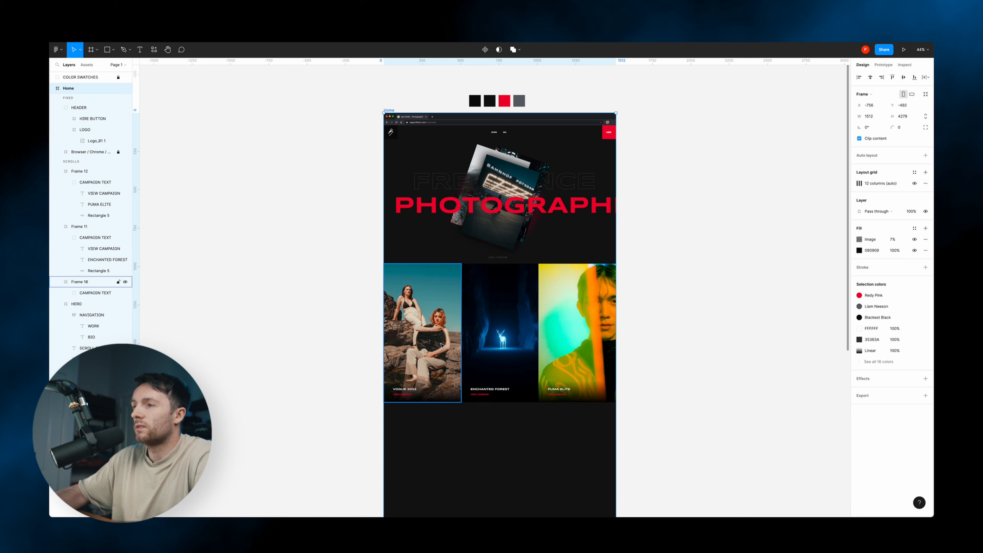
{"action": "scroll", "coordinate": [568, 371], "scroll_direction": "down", "scroll_amount": 4}
{"action": "scroll", "coordinate": [568, 371], "scroll_direction": "up", "scroll_amount": 2}
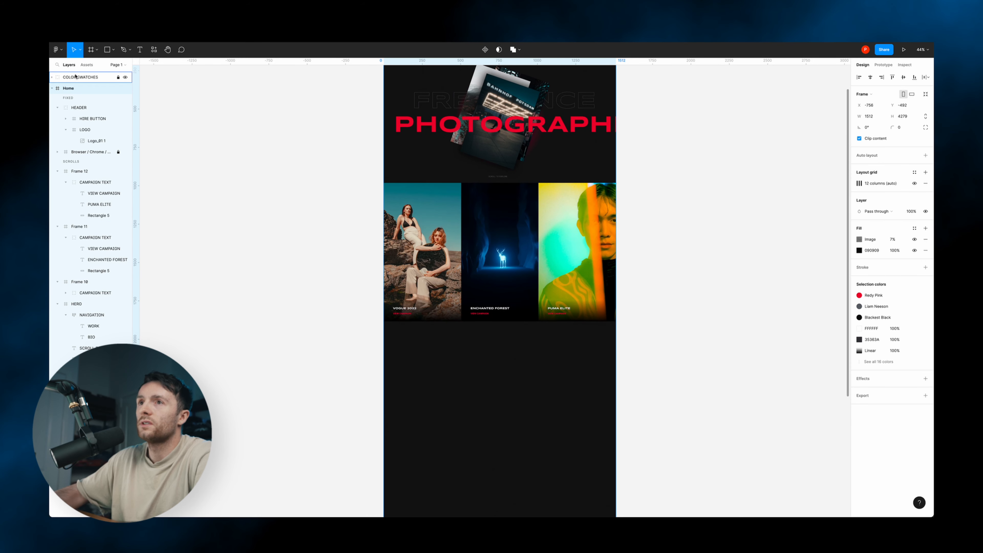
- Draw a full-width 1512 by 902 frame named CATEGORIES below the photo grid and nest it directly inside the Home frame
{"action": "left_click", "coordinate": [90, 51]}
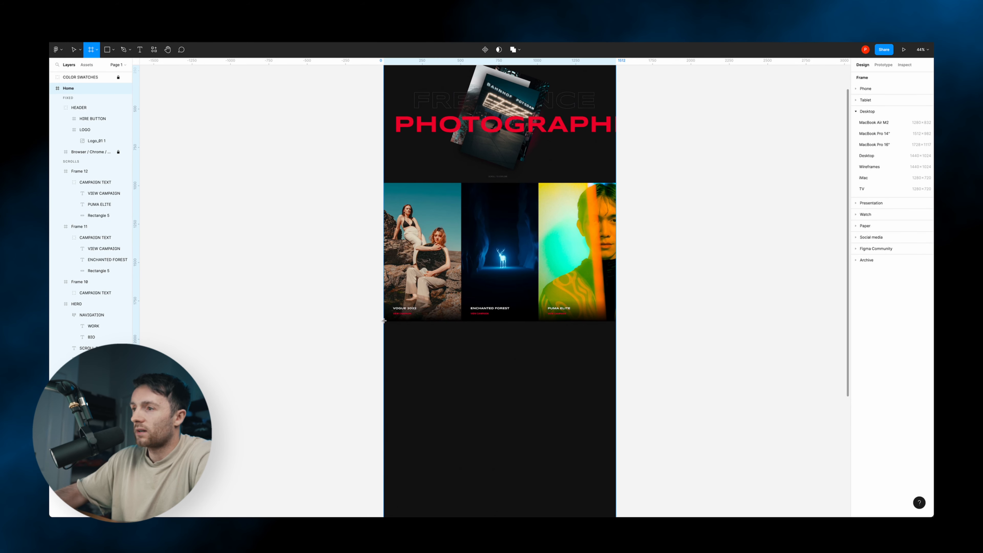
{"action": "left_click_drag", "start_coordinate": [384, 321], "coordinate": [617, 462]}
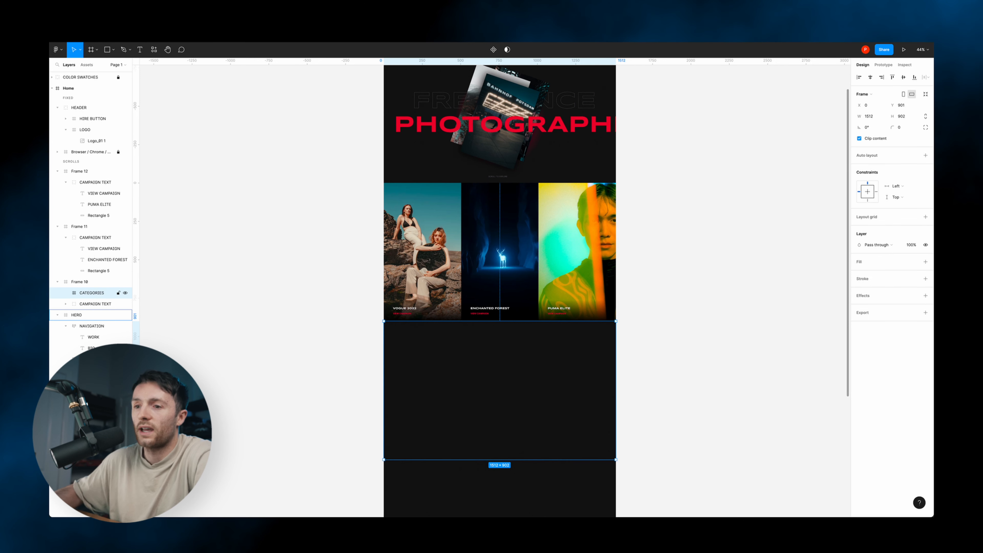
{"action": "left_click_drag", "start_coordinate": [91, 292], "coordinate": [87, 426]}
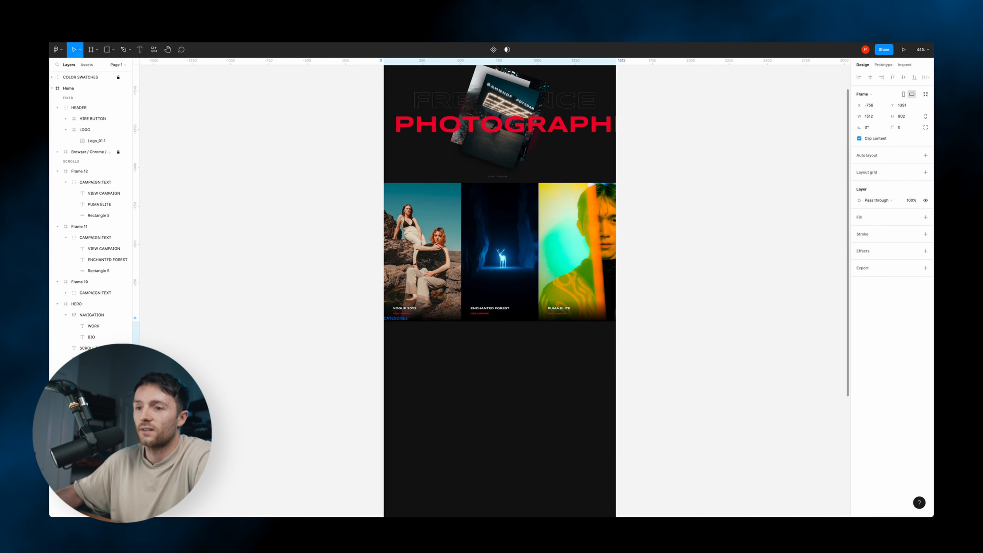
{"action": "left_click", "coordinate": [53, 88]}
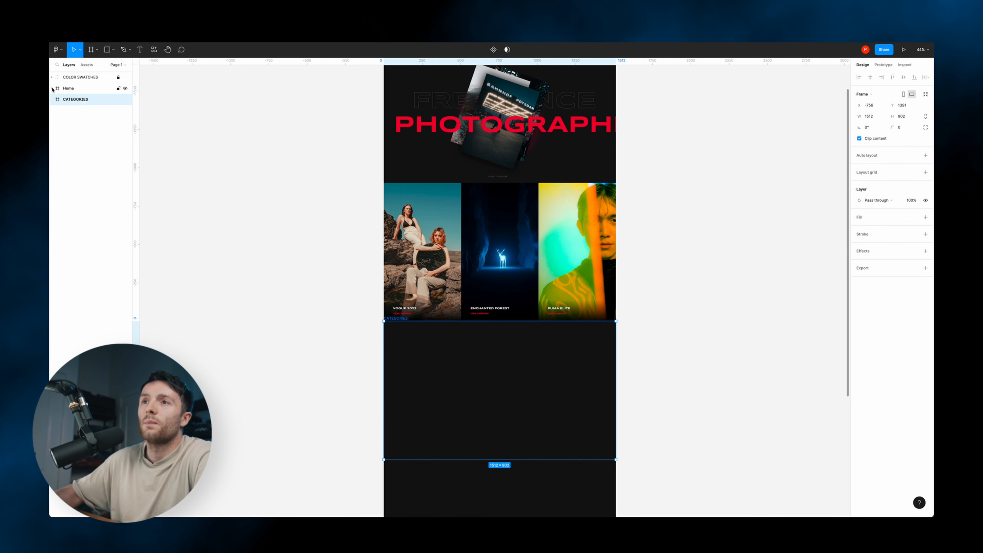
{"action": "left_click_drag", "start_coordinate": [72, 100], "coordinate": [67, 92]}
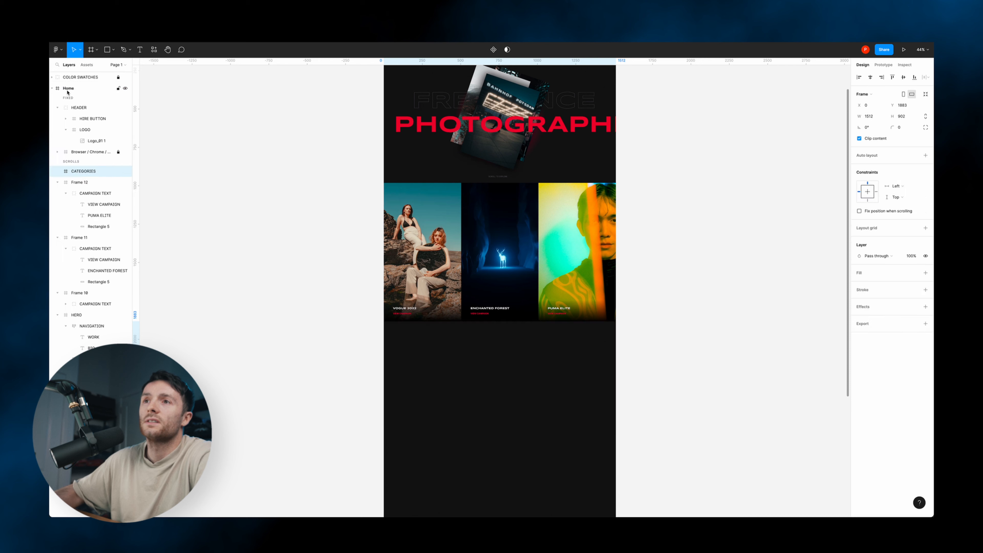
- Collapse the header, hero and three photo frame layers inside Home to tidy the layer list
{"action": "left_click", "coordinate": [58, 108]}
{"action": "left_click", "coordinate": [57, 149]}
{"action": "left_click", "coordinate": [57, 161]}
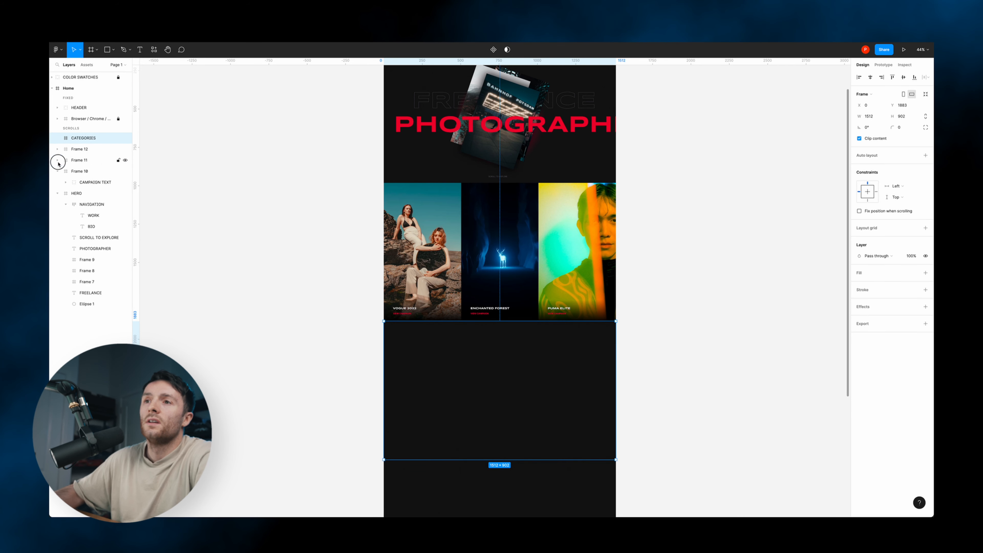
{"action": "left_click", "coordinate": [57, 194]}
{"action": "left_click", "coordinate": [57, 171]}
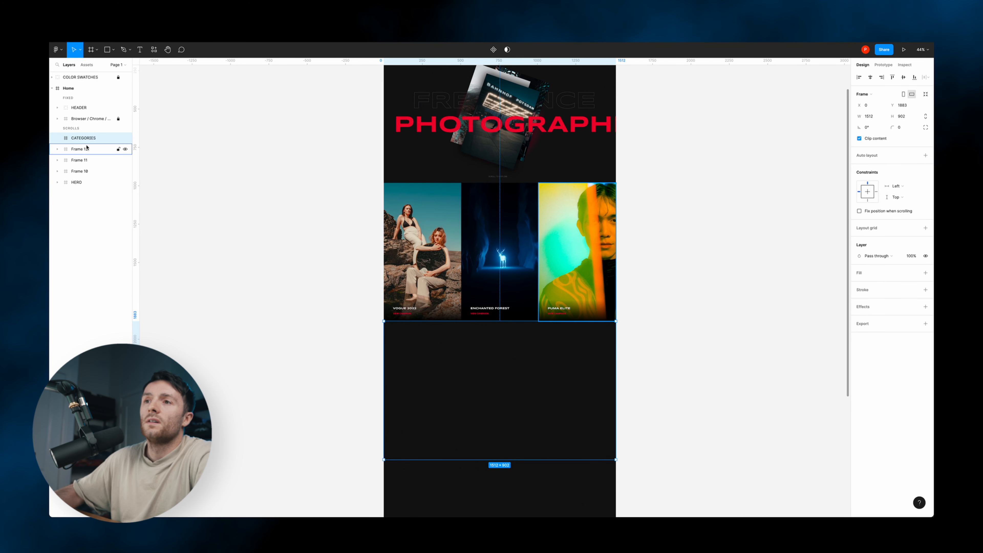
- Wrap the three photo frames in a single parent frame and name it CAMPAIGNS
{"action": "left_click", "coordinate": [80, 172]}
{"action": "left_click", "coordinate": [85, 153], "text": "shift"}
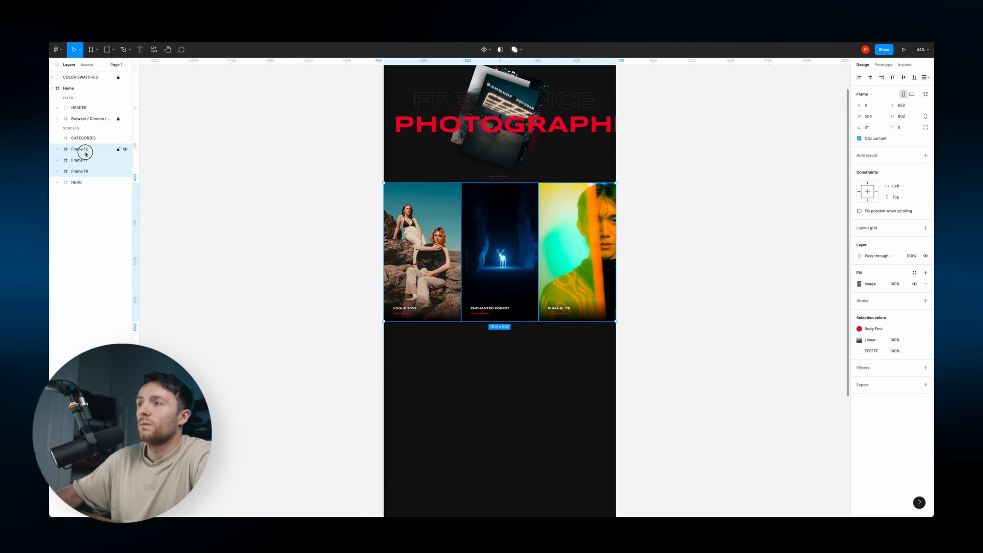
{"action": "right_click", "coordinate": [86, 152]}
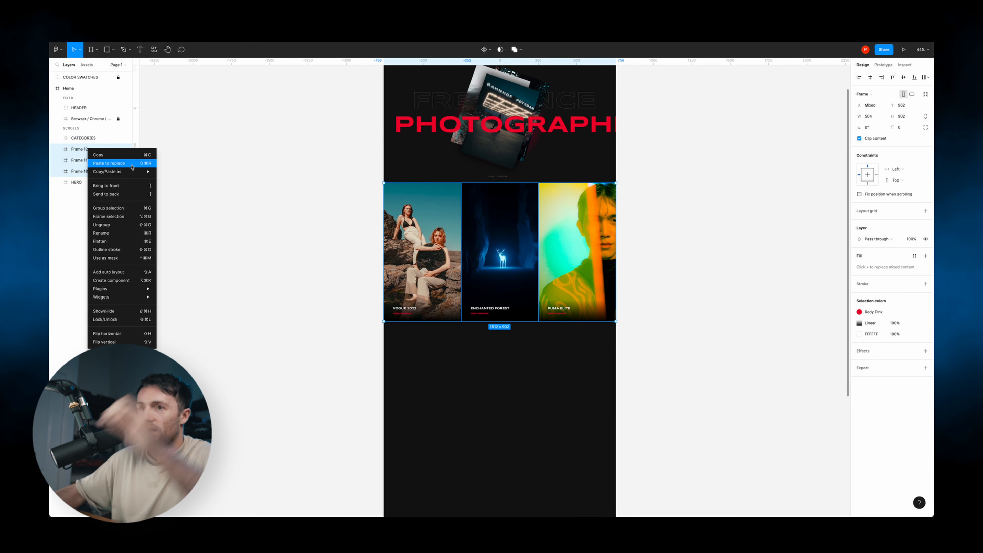
{"action": "left_click", "coordinate": [101, 216]}
{"action": "double_click", "coordinate": [82, 150]}
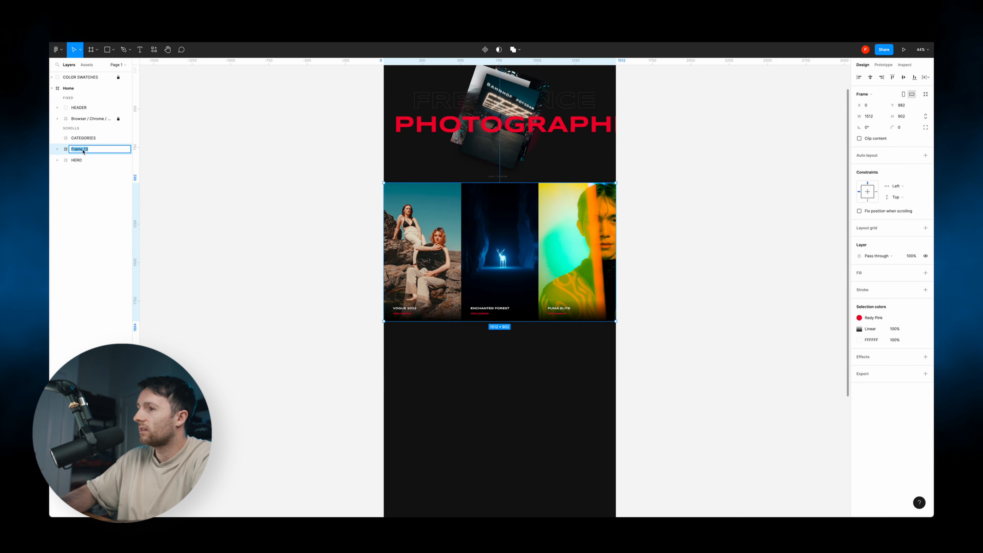
{"action": "type", "text": "CAMPAIGNS"}
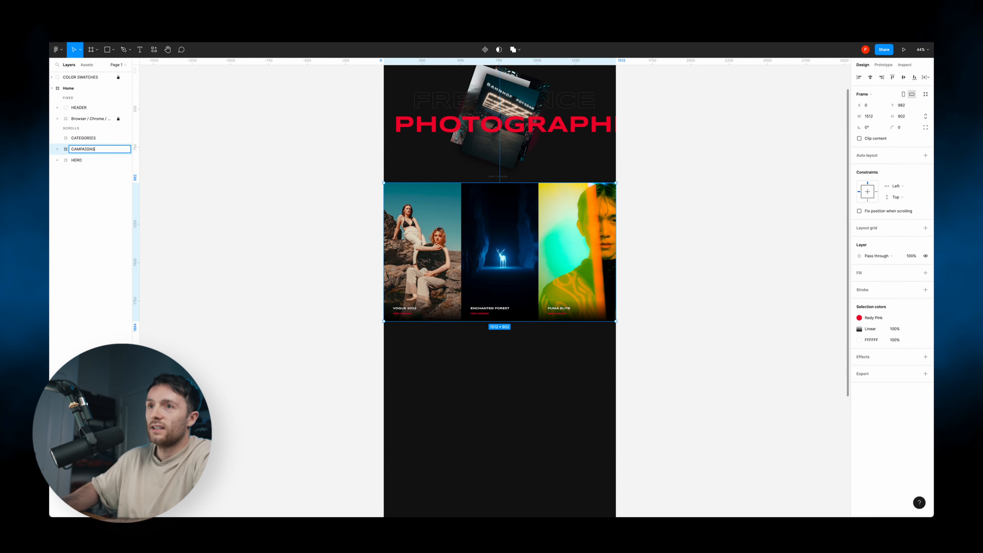
{"action": "key", "text": "Return"}
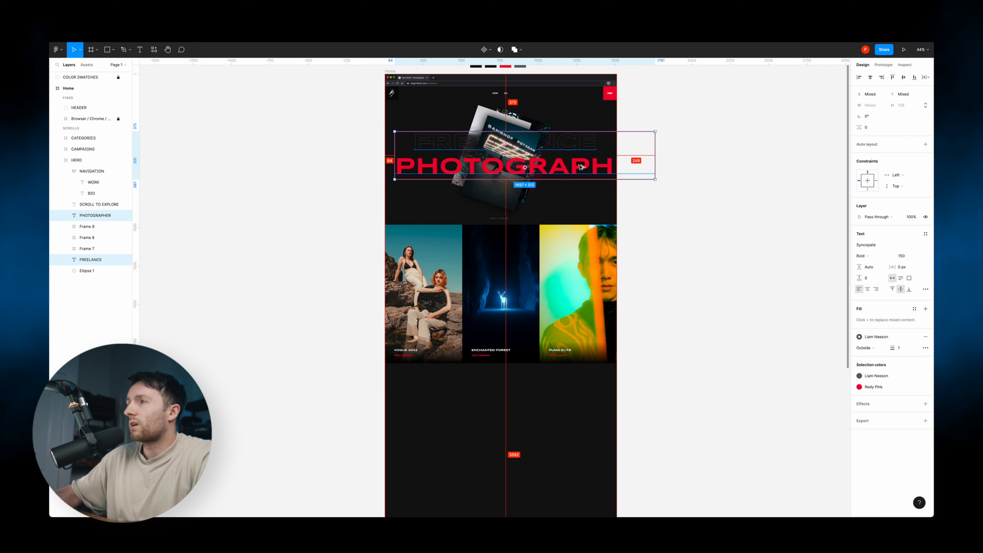
- Duplicate the hero's FREELANCE and PHOTOGRAPHER headings below the photo grid and nest the copies inside CATEGORIES
{"action": "left_click_drag", "start_coordinate": [577, 163], "coordinate": [576, 402]}
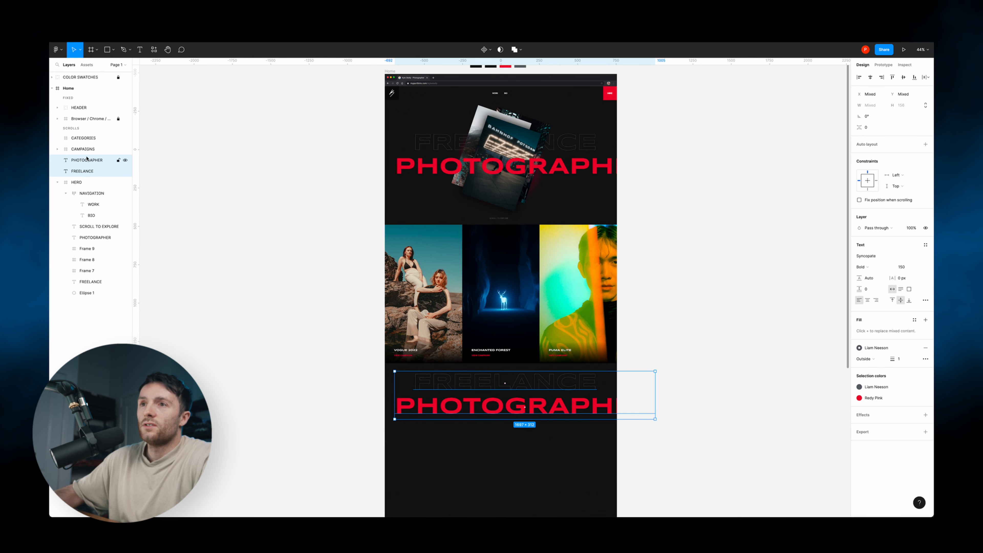
{"action": "left_click_drag", "start_coordinate": [83, 155], "coordinate": [87, 142]}
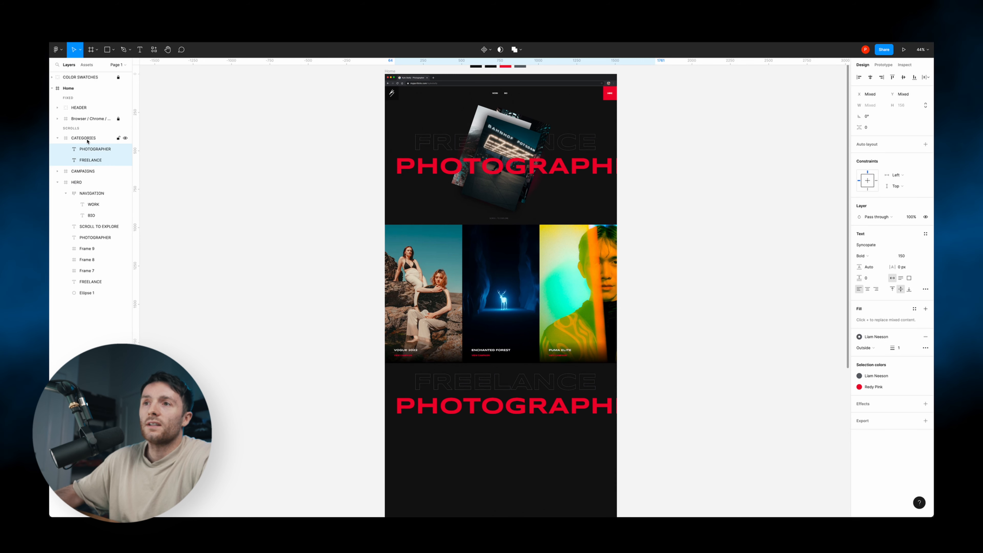
- Change the copied headings to EXPLORE and WORKS, and shift WORKS right so the two lines are staggered
{"action": "double_click", "coordinate": [476, 380]}
{"action": "type", "text": "EXPLORE"}
{"action": "key", "text": "Escape"}
{"action": "left_click", "coordinate": [476, 405]}
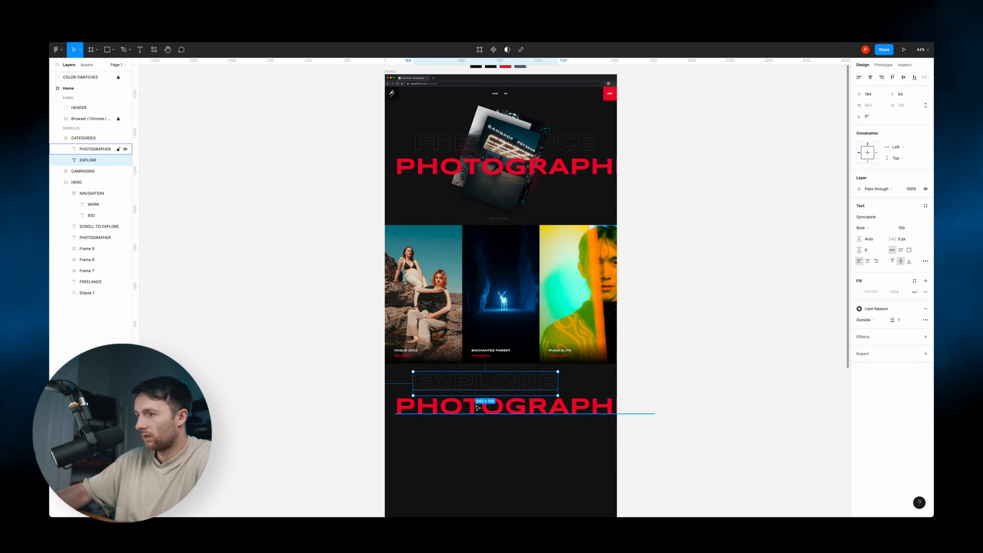
{"action": "double_click", "coordinate": [476, 405]}
{"action": "type", "text": "WORKS"}
{"action": "key", "text": "Escape"}
{"action": "left_click_drag", "start_coordinate": [469, 408], "coordinate": [557, 409]}
- Select the EXPLORE and WORKS headings together and centre the pair horizontally in the CATEGORIES frame
{"action": "left_click", "coordinate": [490, 392]}
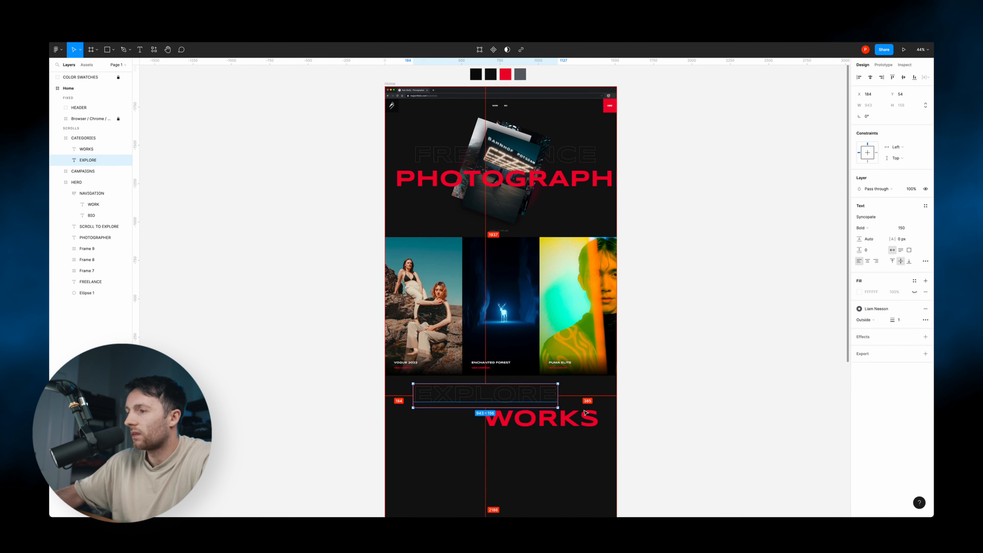
{"action": "scroll", "coordinate": [558, 437], "scroll_direction": "up", "scroll_amount": 5}
{"action": "scroll", "coordinate": [558, 438], "scroll_direction": "up", "scroll_amount": 1}
{"action": "scroll", "coordinate": [559, 438], "scroll_direction": "left", "scroll_amount": 1}
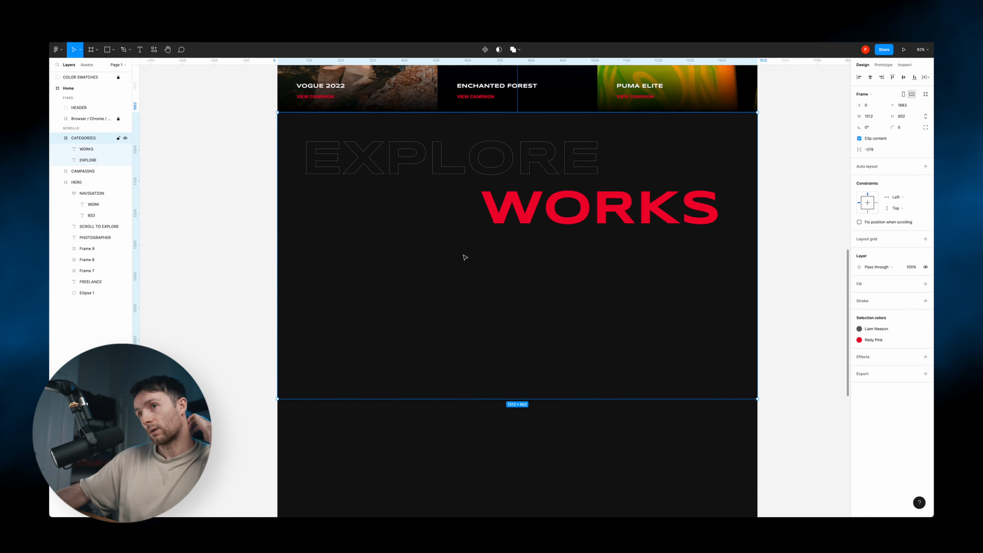
{"action": "scroll", "coordinate": [596, 211], "scroll_direction": "up", "scroll_amount": 2}
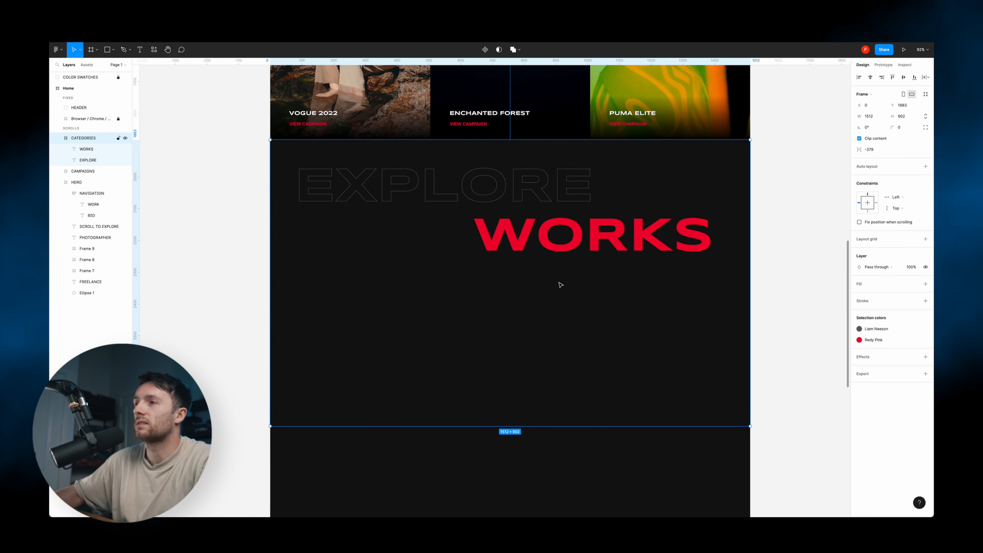
{"action": "scroll", "coordinate": [559, 281], "scroll_direction": "right", "scroll_amount": 1}
{"action": "scroll", "coordinate": [548, 289], "scroll_direction": "left", "scroll_amount": 1}
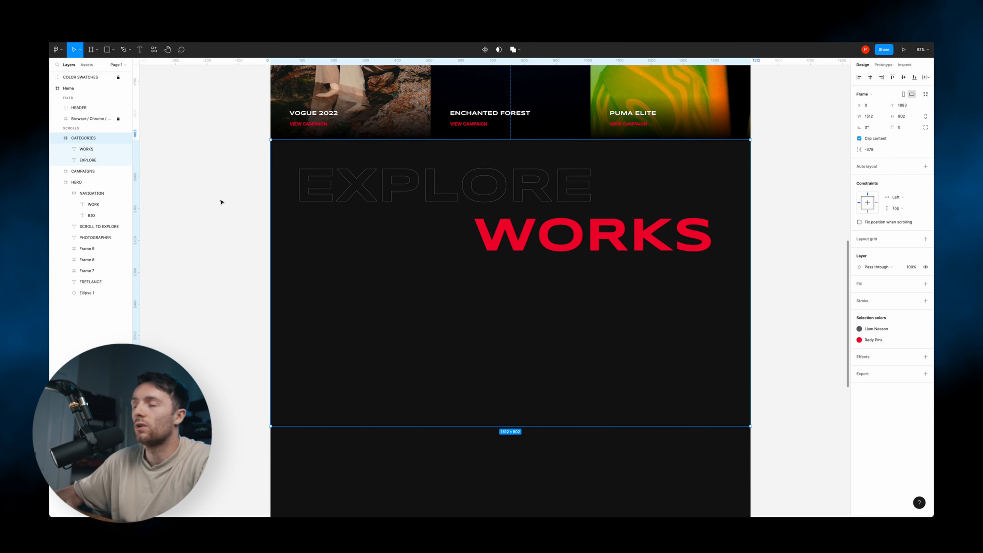
{"action": "left_click", "coordinate": [559, 236]}
{"action": "scroll", "coordinate": [550, 239], "scroll_direction": "down", "scroll_amount": 1}
{"action": "left_click", "coordinate": [480, 184], "text": "shift"}
{"action": "left_click_drag", "start_coordinate": [476, 190], "coordinate": [482, 190]}
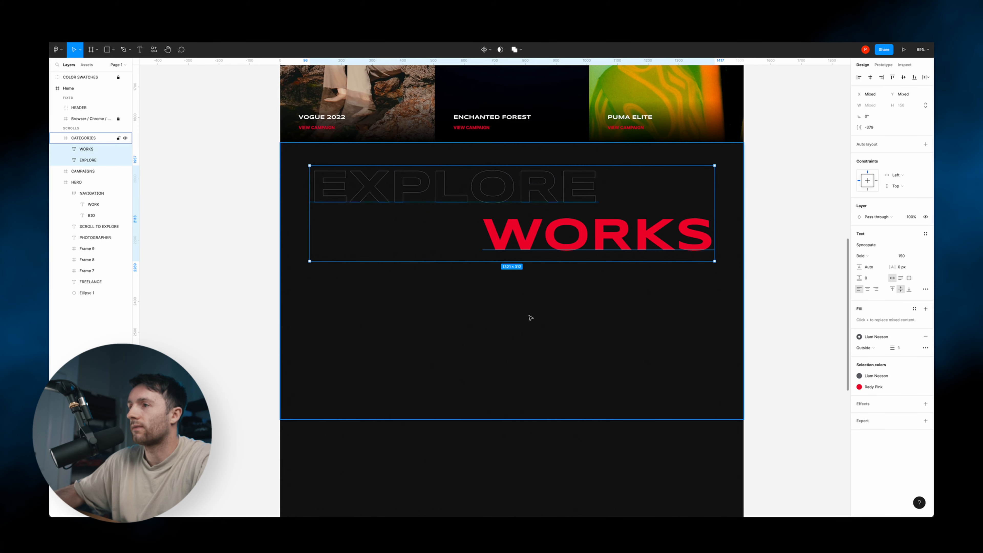
{"action": "left_click", "coordinate": [486, 325]}
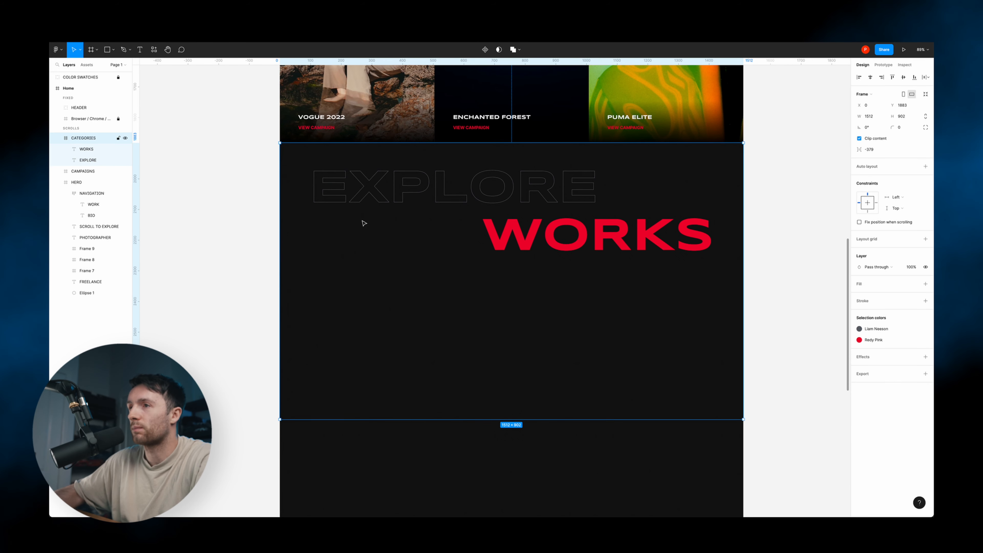
- With the layout grid as a guide, move both headings up and left, shift WORKS right to X 654, and hide the grid
{"action": "scroll", "coordinate": [550, 464], "scroll_direction": "right", "scroll_amount": 1}
{"action": "key", "text": "Return"}
{"action": "key", "text": "shift+g"}
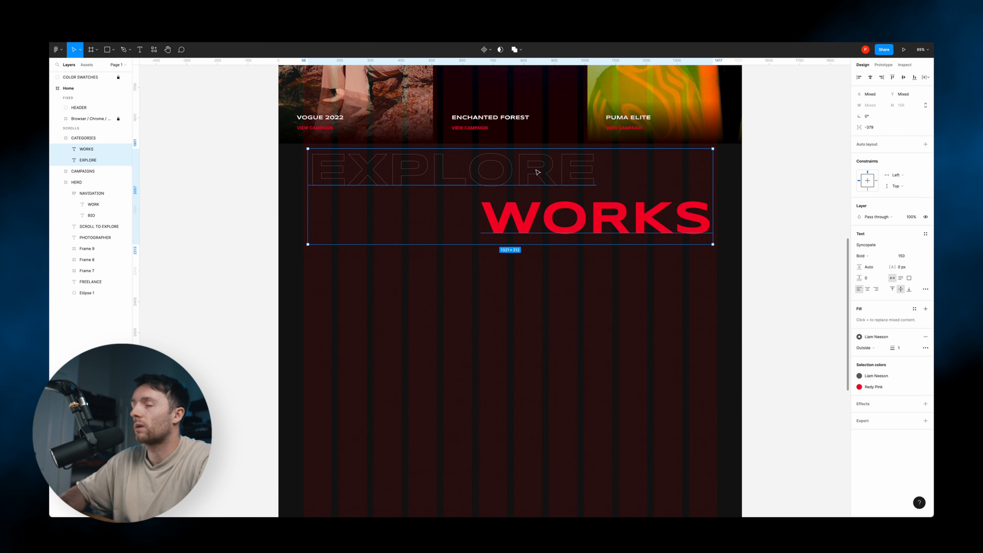
{"action": "left_click_drag", "start_coordinate": [538, 171], "coordinate": [529, 172]}
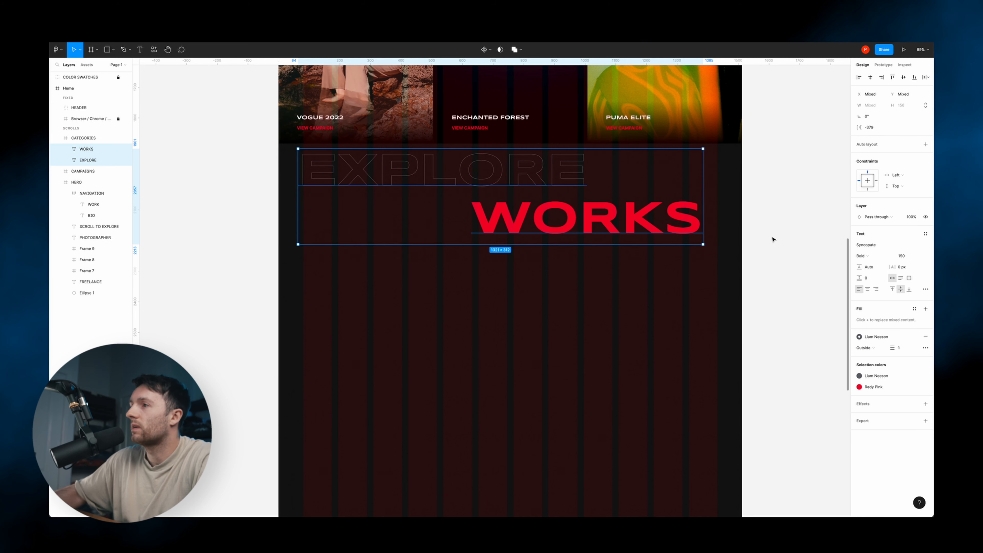
{"action": "key", "text": "Escape"}
{"action": "left_click", "coordinate": [554, 221]}
{"action": "left_click_drag", "start_coordinate": [555, 220], "coordinate": [563, 221]}
{"action": "key", "text": "ctrl+shift+4"}
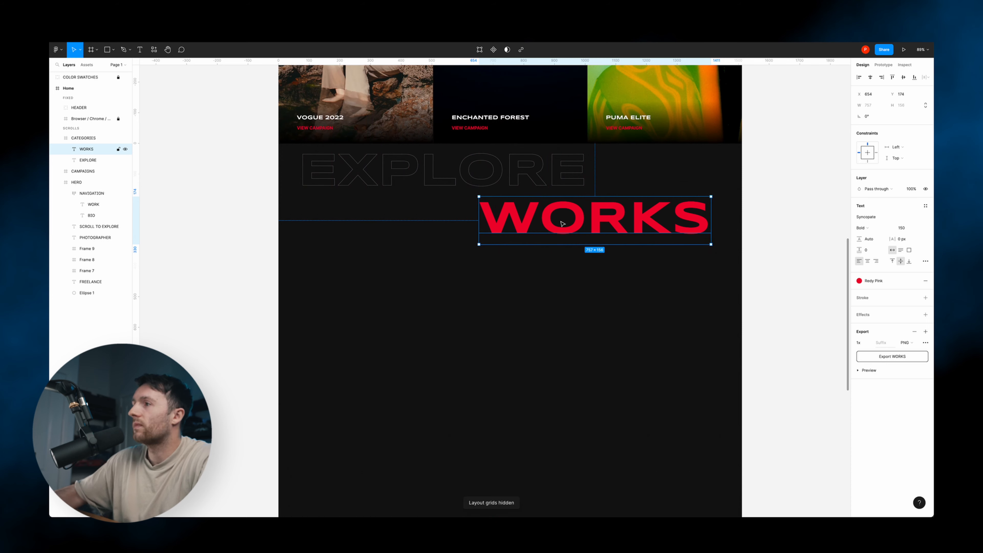
- Move WORKS up so it overlaps the lower edge of EXPLORE, and nudge both headings slightly down together
{"action": "scroll", "coordinate": [658, 286], "scroll_direction": "up", "scroll_amount": 1}
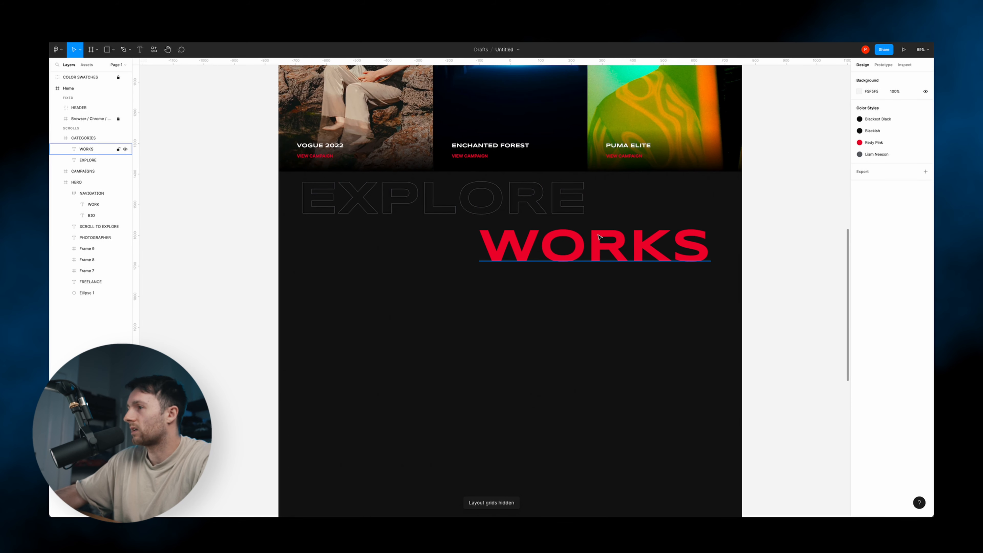
{"action": "left_click", "coordinate": [614, 249]}
{"action": "left_click_drag", "start_coordinate": [614, 249], "coordinate": [616, 227]}
{"action": "left_click", "coordinate": [448, 209], "text": "shift"}
{"action": "left_click_drag", "start_coordinate": [448, 209], "coordinate": [450, 214]}
{"action": "left_click", "coordinate": [749, 244]}
{"action": "scroll", "coordinate": [735, 279], "scroll_direction": "up", "scroll_amount": 2}
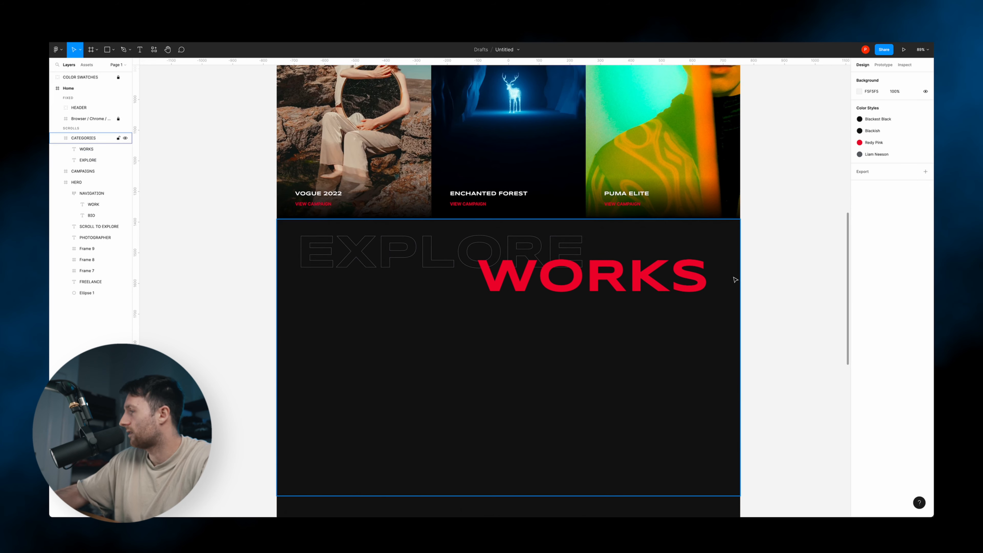
- Duplicate WORKS lower in the section, change the copy's text to EDITORIAL and move it left to X 288
{"action": "left_click_drag", "start_coordinate": [566, 276], "coordinate": [566, 378], "text": "alt"}
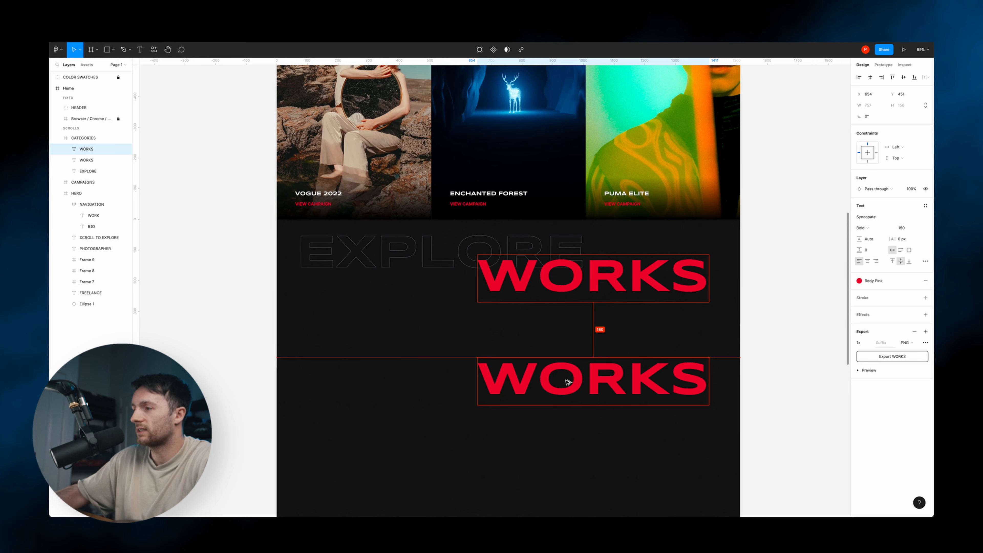
{"action": "double_click", "coordinate": [569, 380]}
{"action": "double_click", "coordinate": [569, 380]}
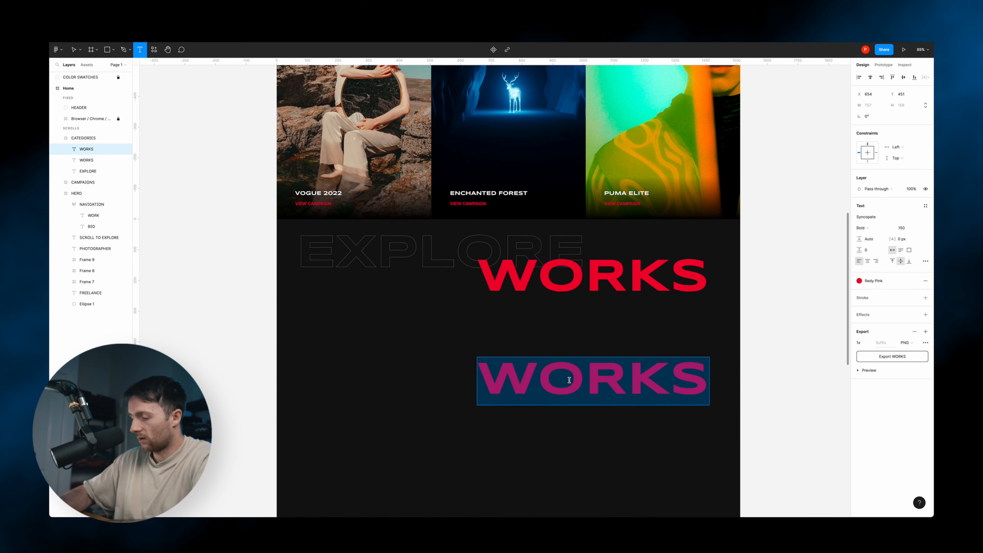
{"action": "type", "text": "EDITORIAL"}
{"action": "key", "text": "Escape"}
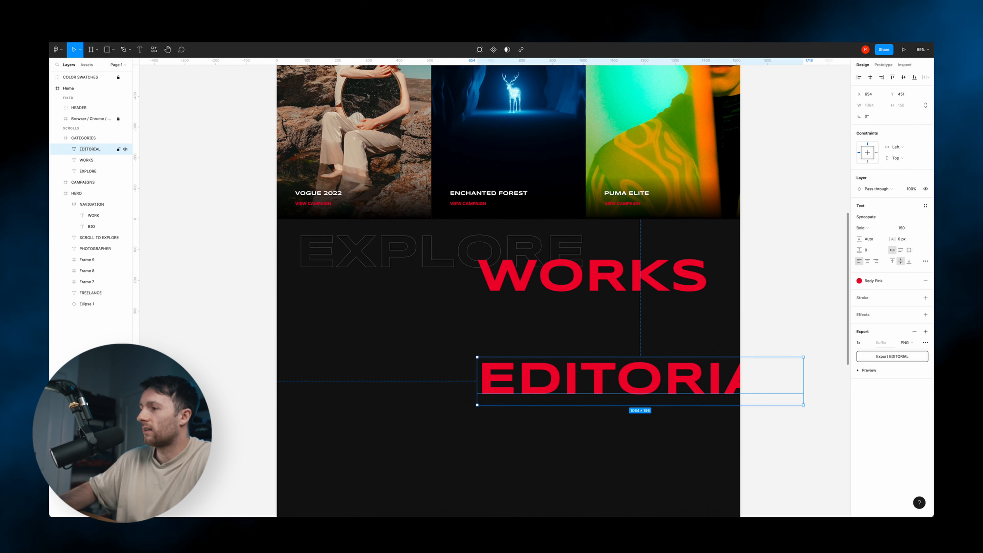
{"action": "left_click_drag", "start_coordinate": [585, 372], "coordinate": [532, 373]}
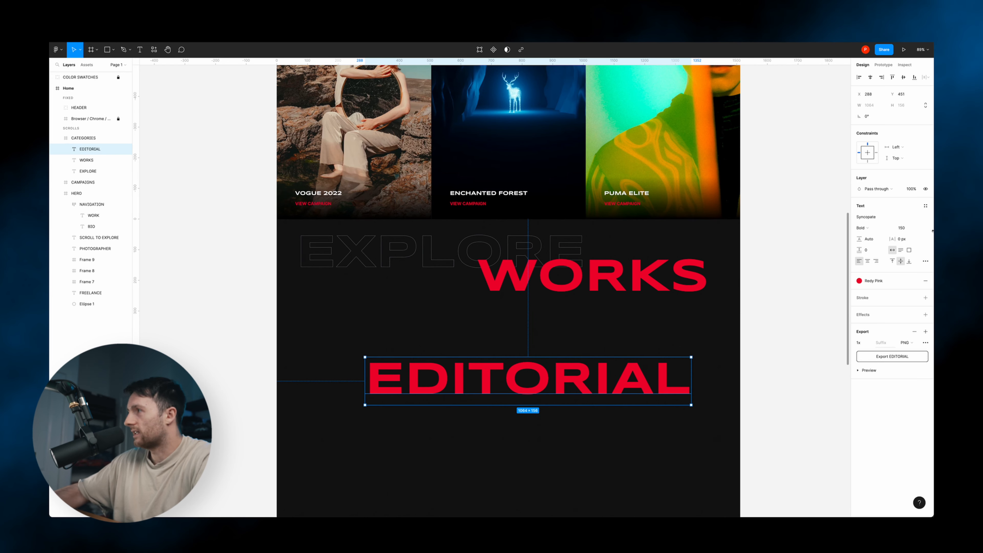
- Set the EDITORIAL text's font size to 50 and move it up to Y 399
{"action": "key", "text": "Return"}
{"action": "left_click", "coordinate": [912, 229]}
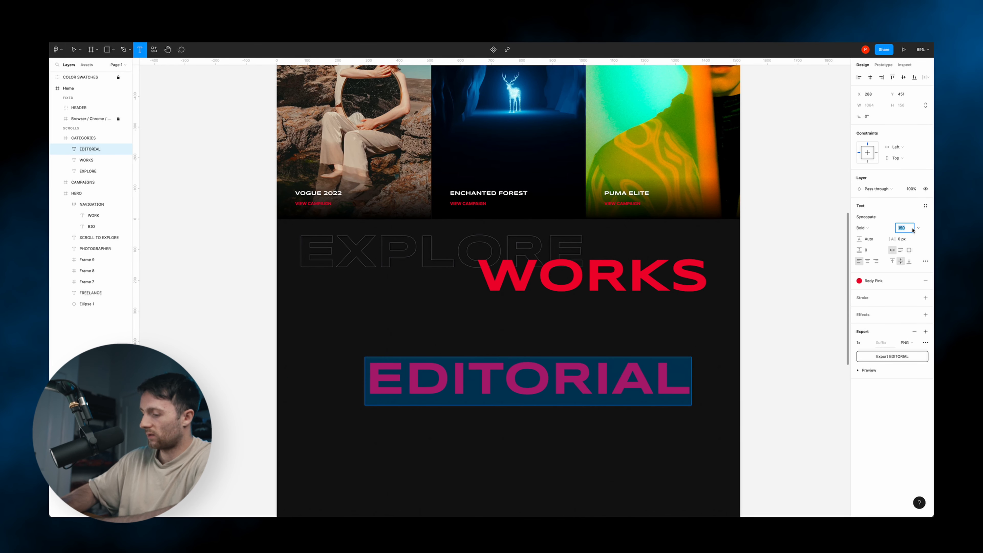
{"action": "key", "text": "Return"}
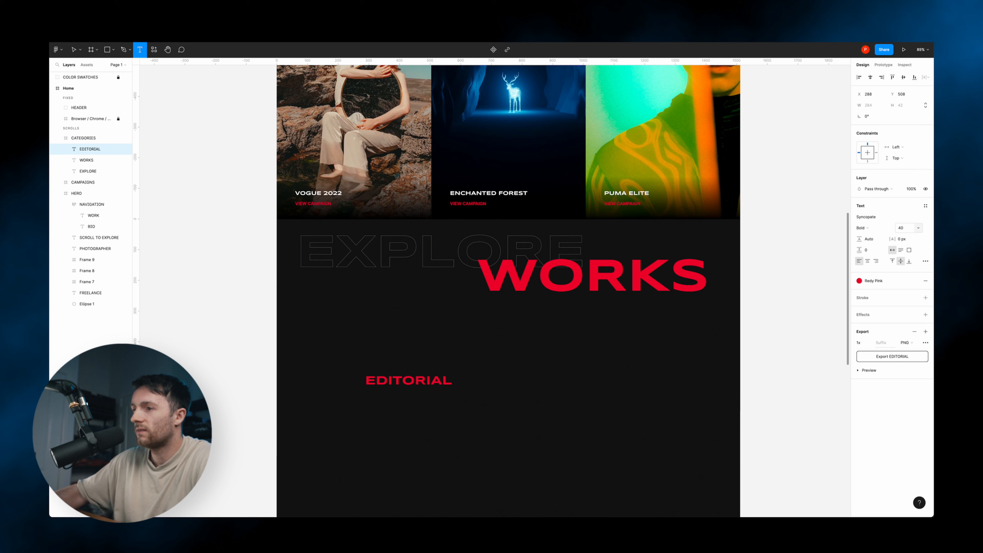
{"action": "type", "text": "50"}
{"action": "key", "text": "Return"}
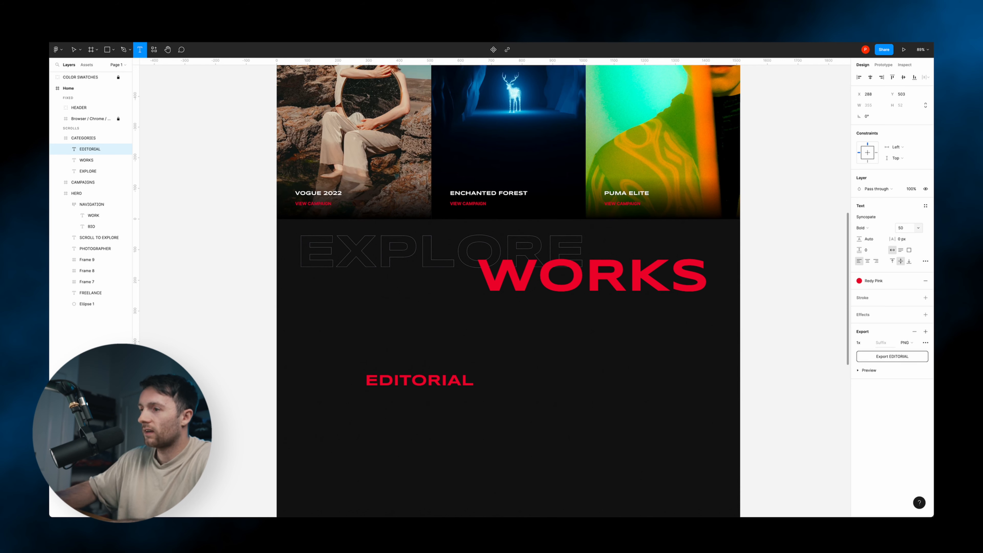
{"action": "left_click", "coordinate": [465, 295]}
- Detach the Redy Pink style from EDITORIAL, set its fill to FFFFFF and raise the text to Y 387
{"action": "left_click", "coordinate": [878, 284]}
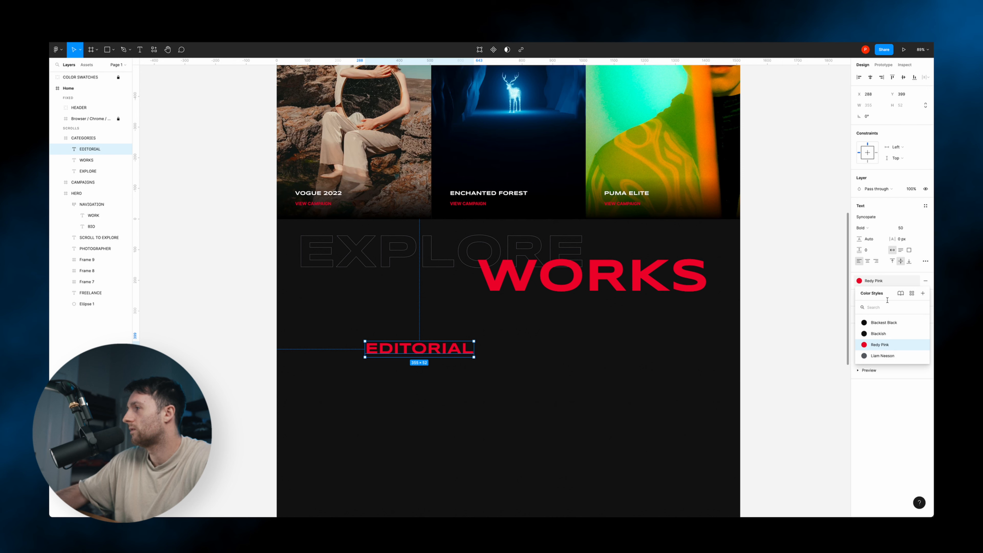
{"action": "left_click", "coordinate": [915, 282]}
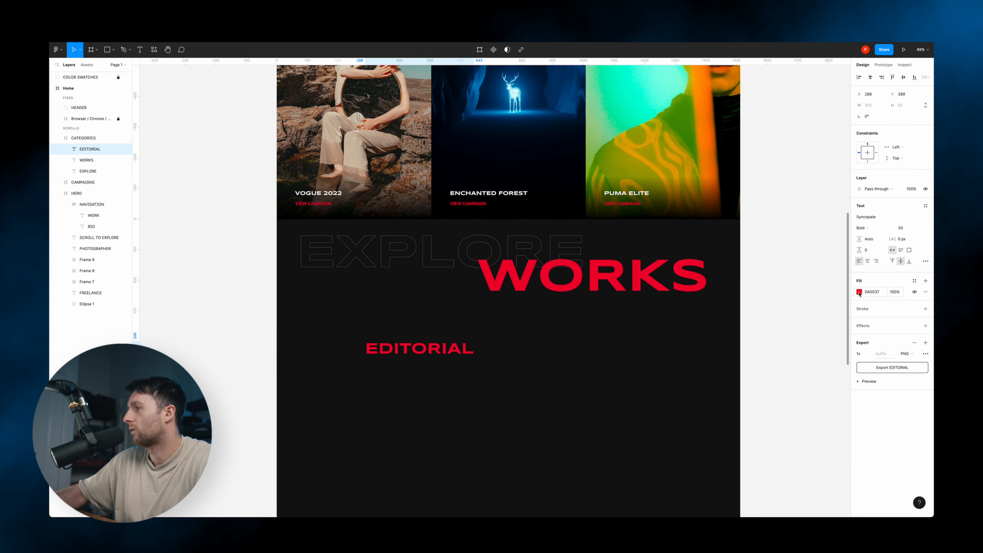
{"action": "left_click", "coordinate": [859, 293]}
{"action": "type", "text": "FFFFFF"}
{"action": "key", "text": "Return"}
{"action": "left_click_drag", "start_coordinate": [424, 347], "coordinate": [424, 343]}
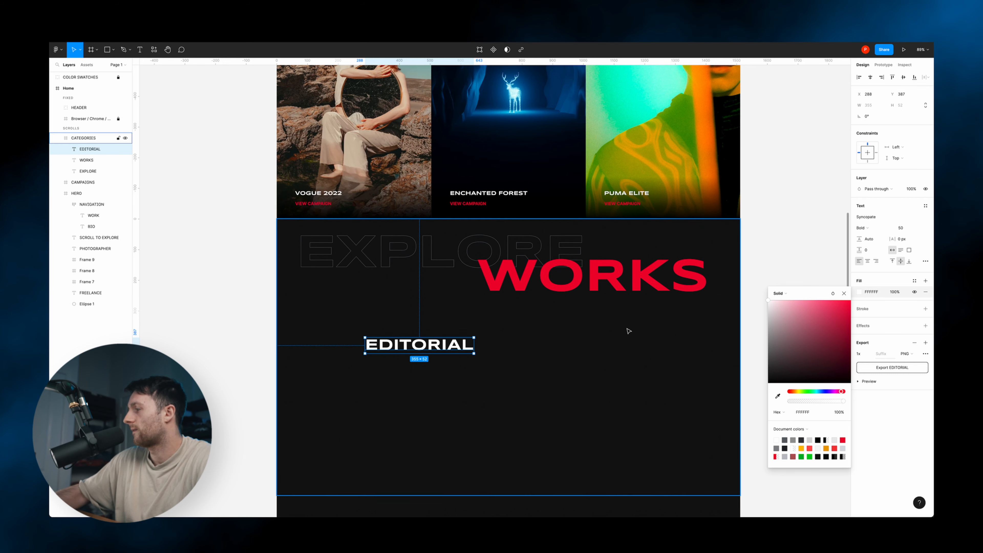
- Duplicate EDITORIAL on the same line at X 799 and change the copy's text to 06
{"action": "key", "text": "alt"}
{"action": "left_click_drag", "start_coordinate": [433, 350], "coordinate": [546, 348]}
{"action": "key", "text": "alt"}
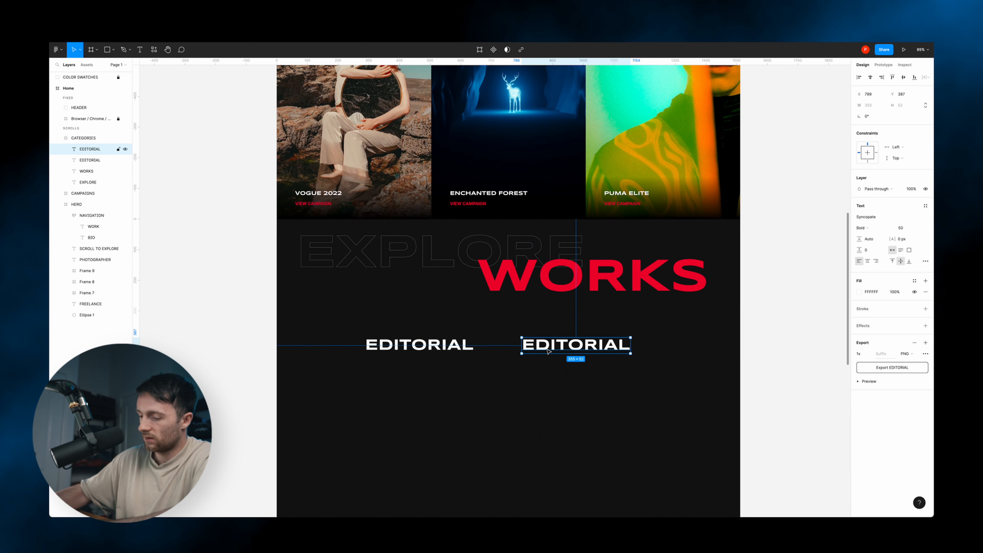
{"action": "double_click", "coordinate": [552, 348]}
{"action": "type", "text": "0"}
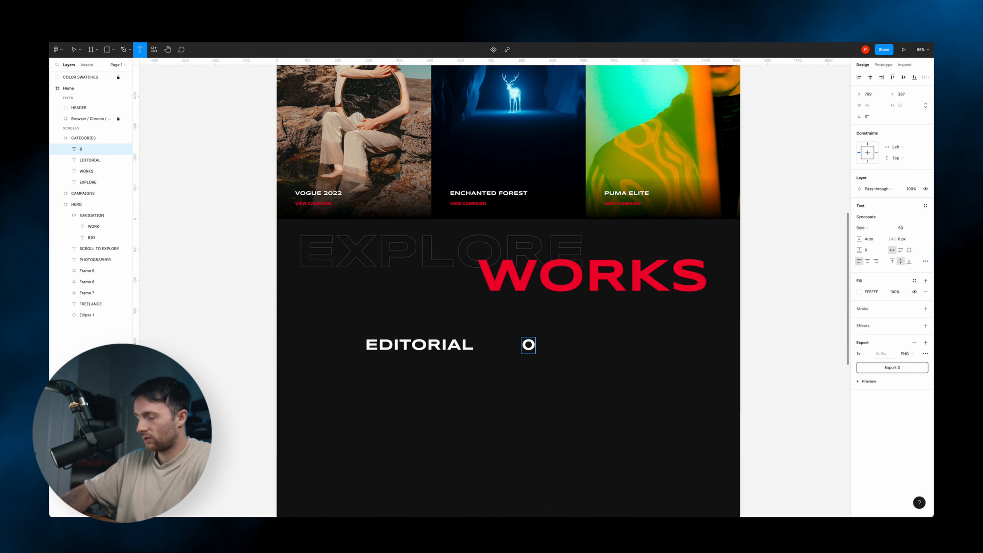
{"action": "type", "text": "6"}
{"action": "key", "text": "Escape"}
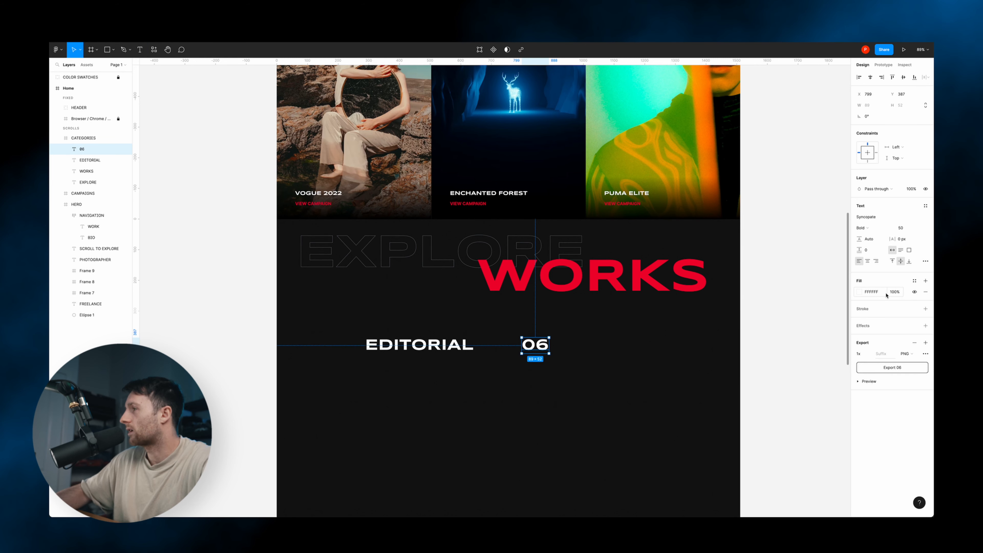
- Remove the fill from 06 and give it a 1 px outside stroke in the Redy Pink style
{"action": "left_click", "coordinate": [926, 296]}
{"action": "left_click", "coordinate": [925, 297]}
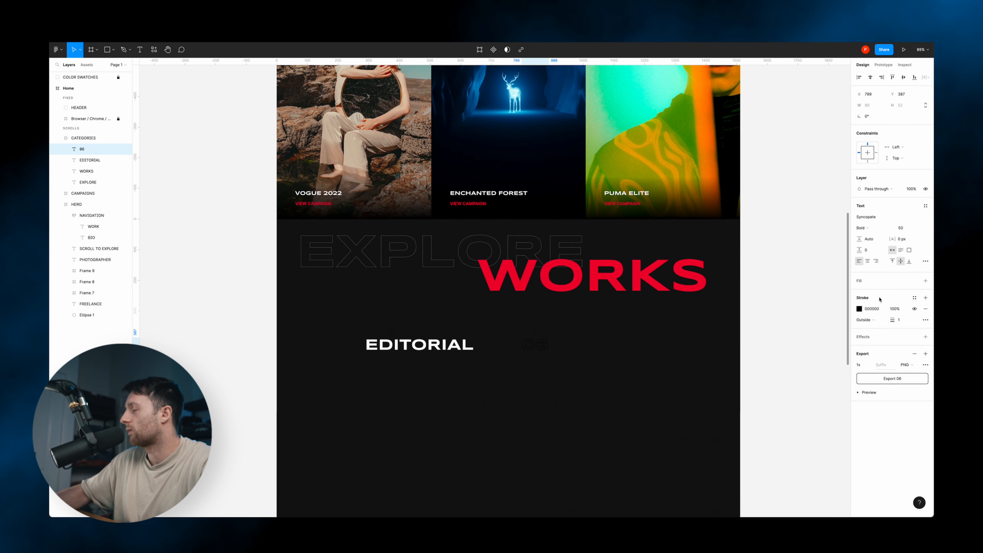
{"action": "left_click", "coordinate": [860, 309]}
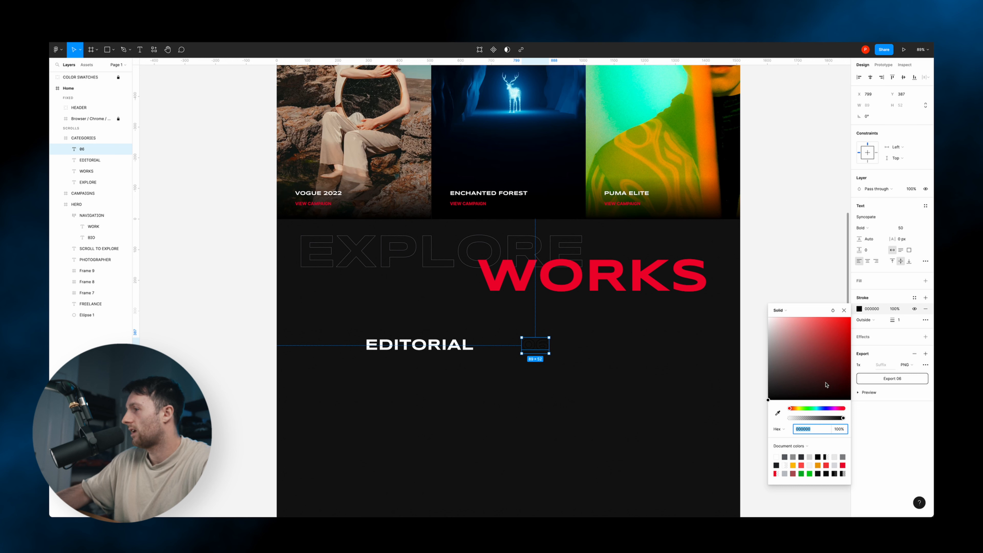
{"action": "left_click", "coordinate": [778, 413]}
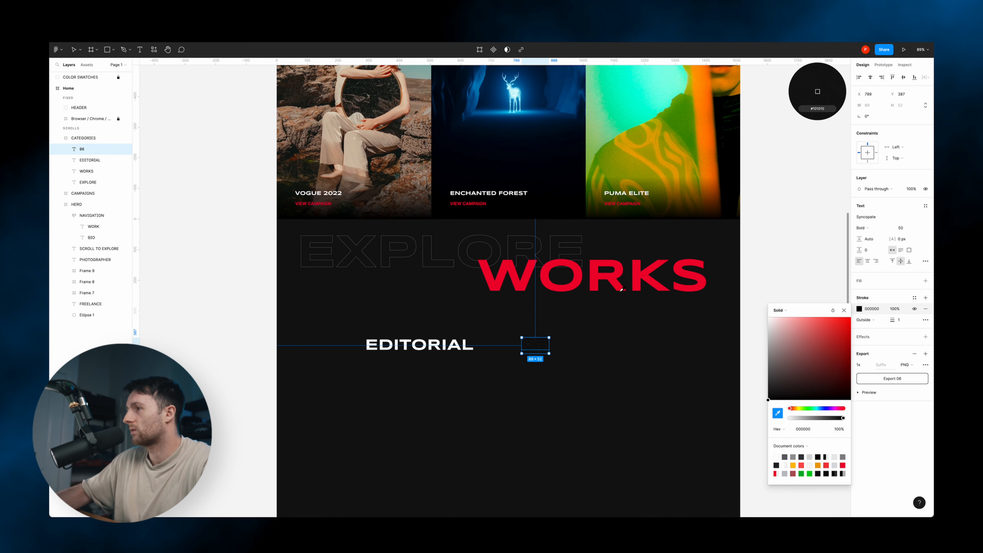
{"action": "left_click", "coordinate": [914, 297]}
{"action": "left_click", "coordinate": [874, 362]}
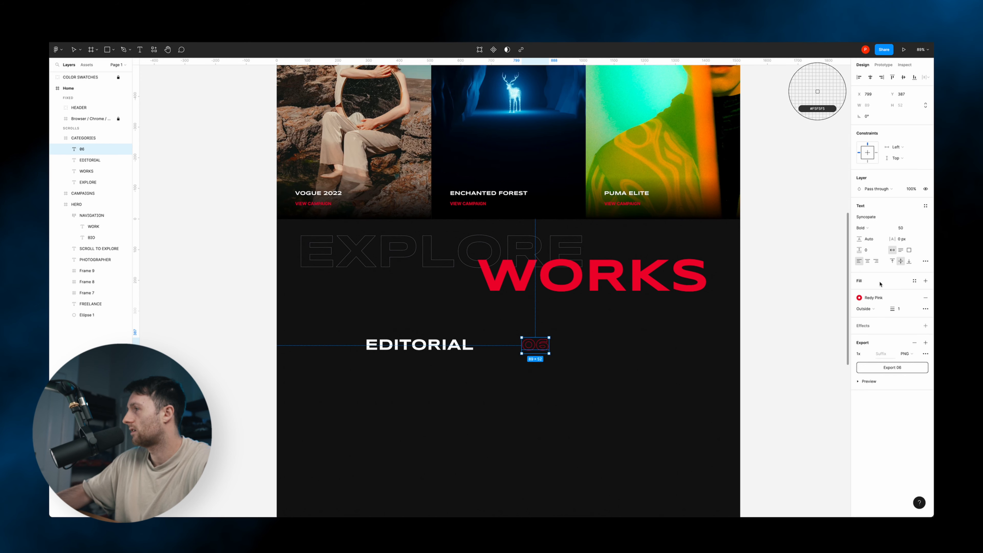
{"action": "key", "text": "Return"}
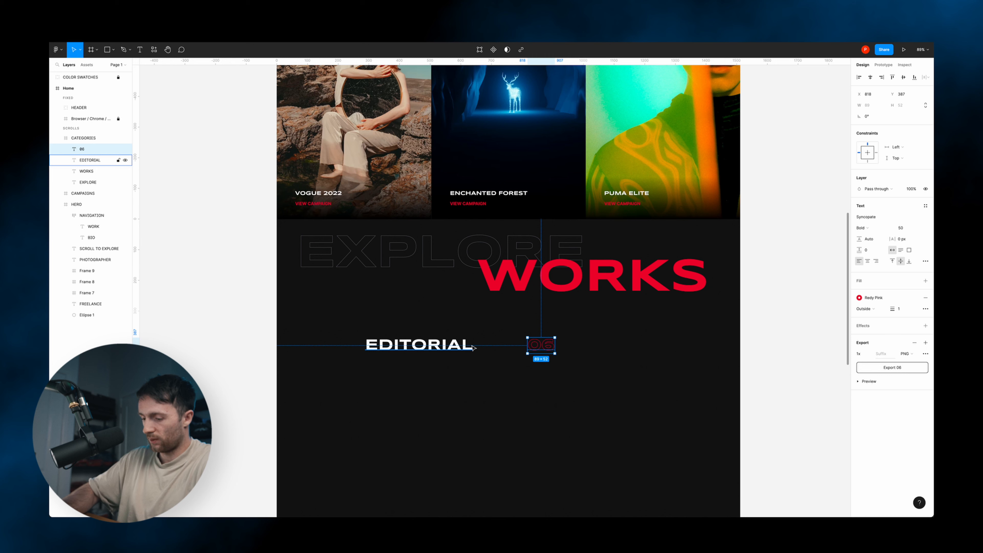
- With the layout grid shown, align EDITORIAL to a column at X 306 and move 06 along the same line to X 1112
{"action": "key", "text": "ctrl+g"}
{"action": "left_click_drag", "start_coordinate": [399, 338], "coordinate": [406, 338]}
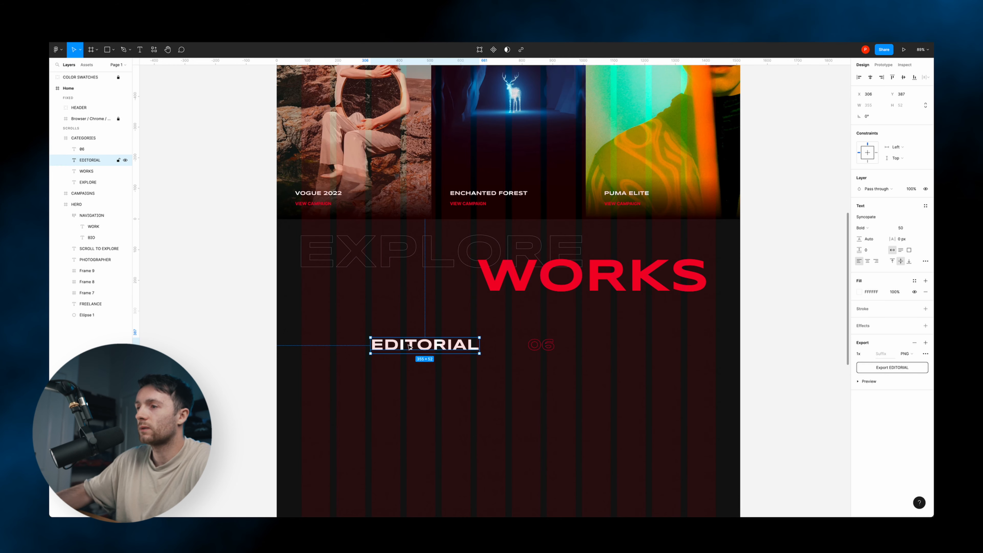
{"action": "left_click_drag", "start_coordinate": [542, 351], "coordinate": [631, 349]}
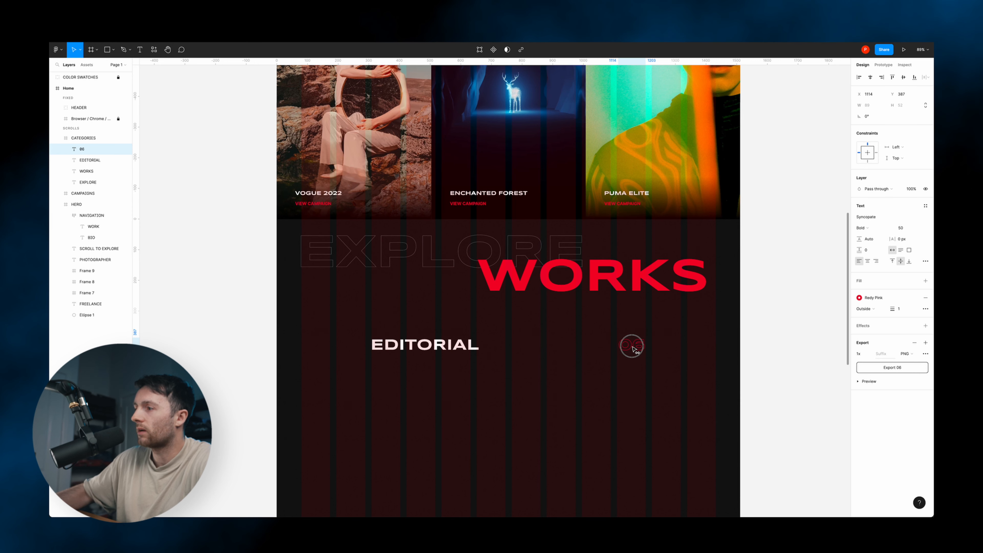
{"action": "key", "text": "r"}
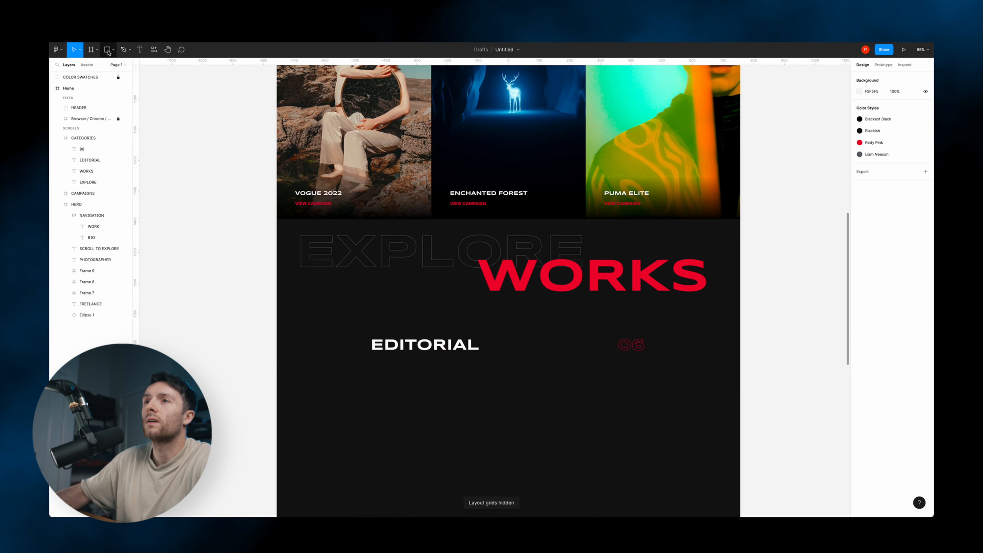
- Draw a horizontal line about 1031 px wide below EDITORIAL and 06, with a stroke weight of 4
{"action": "left_click", "coordinate": [113, 50]}
{"action": "left_click", "coordinate": [91, 84]}
{"action": "left_click_drag", "start_coordinate": [348, 378], "coordinate": [663, 392]}
{"action": "left_click", "coordinate": [900, 246]}
{"action": "type", "text": "4"}
{"action": "key", "text": "Return"}
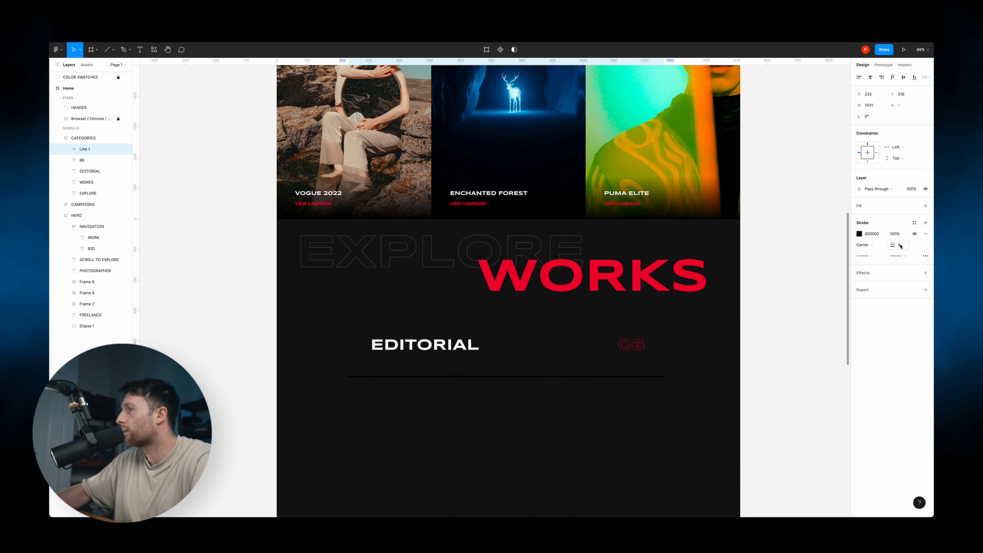
- Set the line's stroke colour to DA0037 by sampling the red of the WORKS heading
{"action": "left_click", "coordinate": [859, 233]}
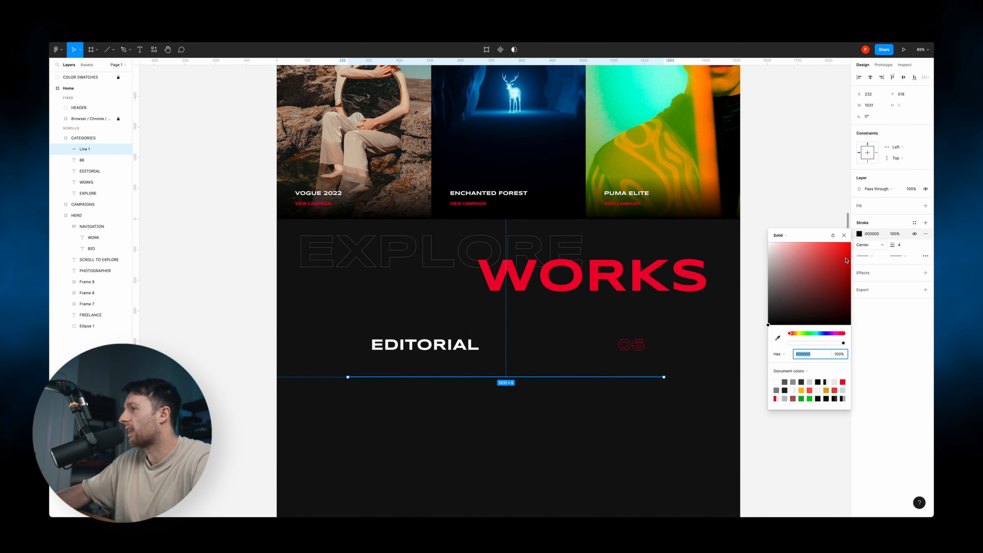
{"action": "left_click", "coordinate": [779, 339]}
{"action": "left_click", "coordinate": [692, 275]}
{"action": "left_click", "coordinate": [764, 201]}
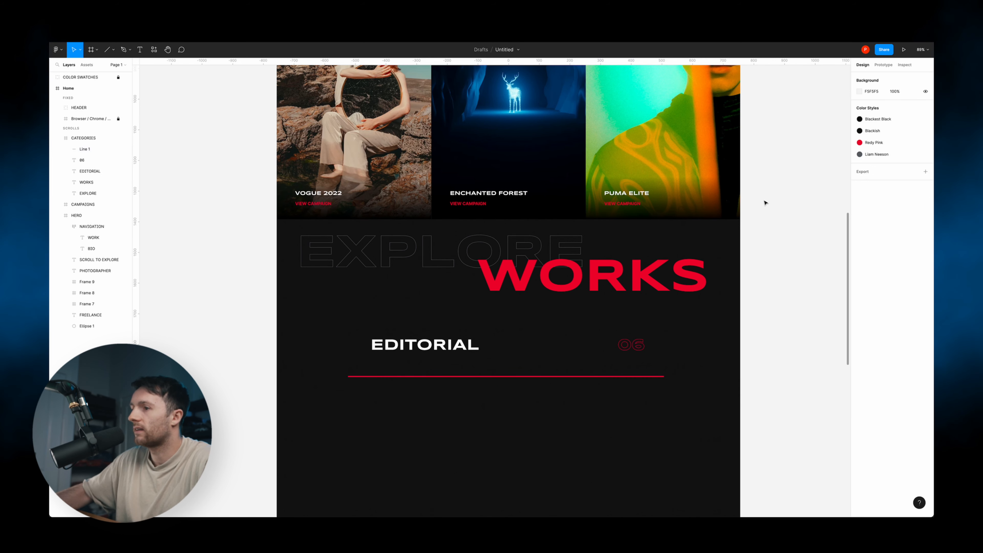
- Move the red line up closer beneath EDITORIAL, to Y 471
{"action": "left_click_drag", "start_coordinate": [509, 376], "coordinate": [515, 356]}
{"action": "key", "text": "shift+Down"}
{"action": "key", "text": "shift+Down"}
{"action": "key", "text": "shift+Down"}
{"action": "key", "text": "Down"}
{"action": "key", "text": "Down"}
{"action": "key", "text": "shift+Up"}
{"action": "key", "text": "shift+Up"}
{"action": "key", "text": "shift+Up"}
{"action": "key", "text": "shift+Up"}
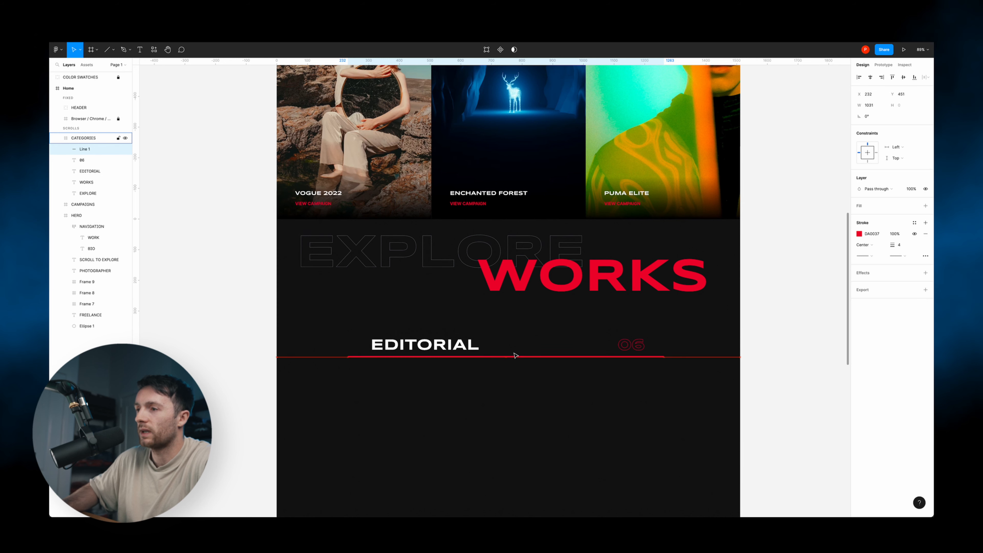
{"action": "key", "text": "shift+Down"}
{"action": "key", "text": "shift+Down"}
{"action": "key", "text": "shift+Down"}
{"action": "key", "text": "shift+Down"}
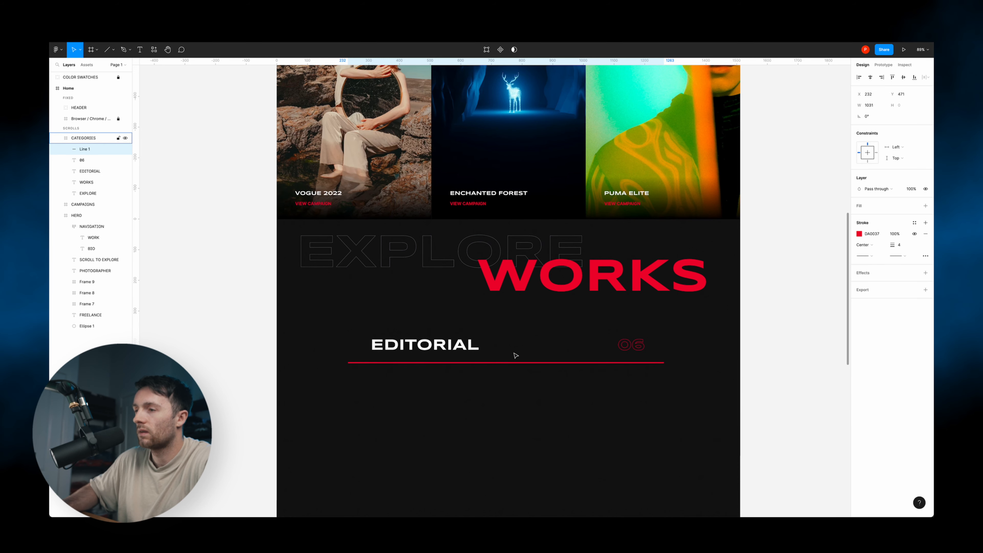
- Using the layout grid, centre the red line horizontally in the section and shorten it to about 932 px, starting at X 290
{"action": "key", "text": "ctrl+g"}
{"action": "left_click_drag", "start_coordinate": [664, 363], "coordinate": [653, 363]}
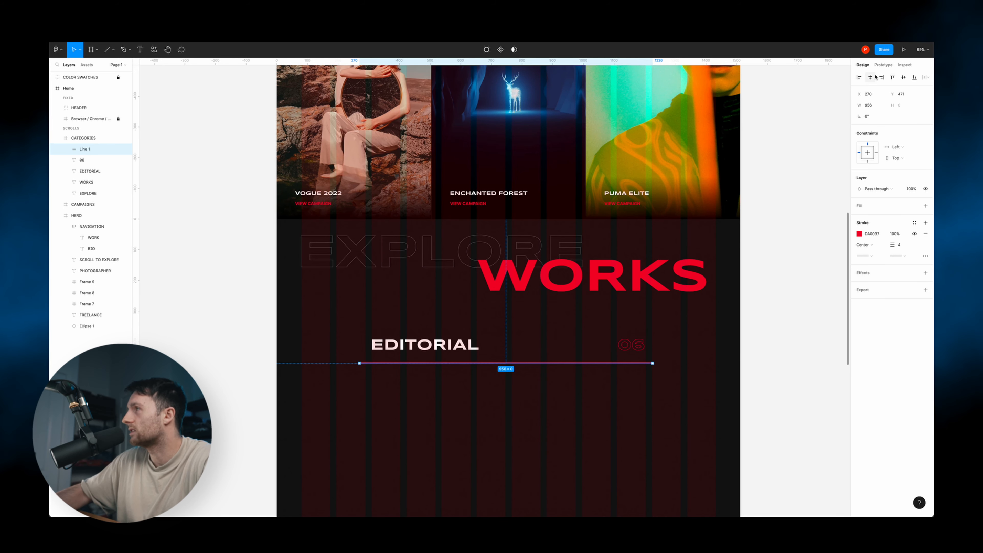
{"action": "left_click", "coordinate": [875, 77]}
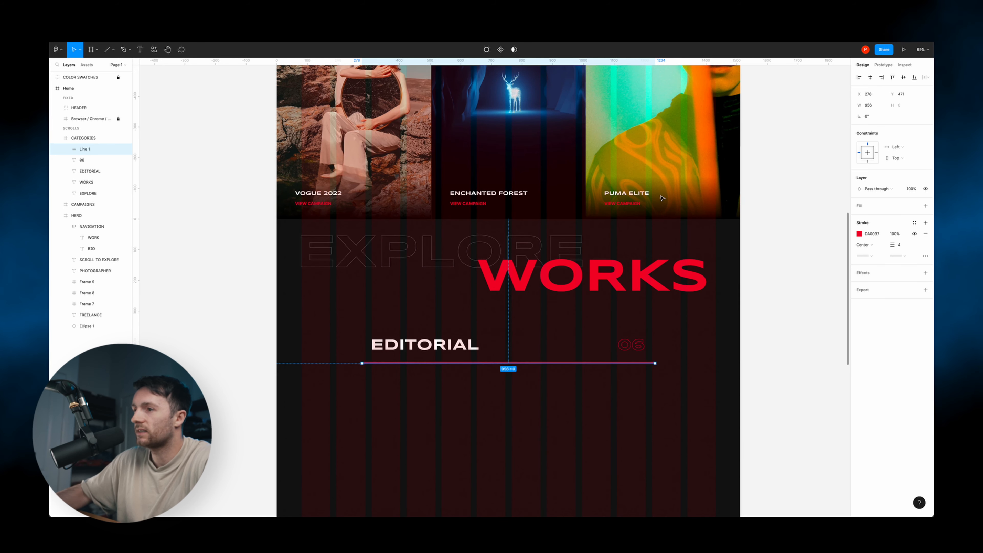
{"action": "left_click_drag", "start_coordinate": [361, 363], "coordinate": [366, 364]}
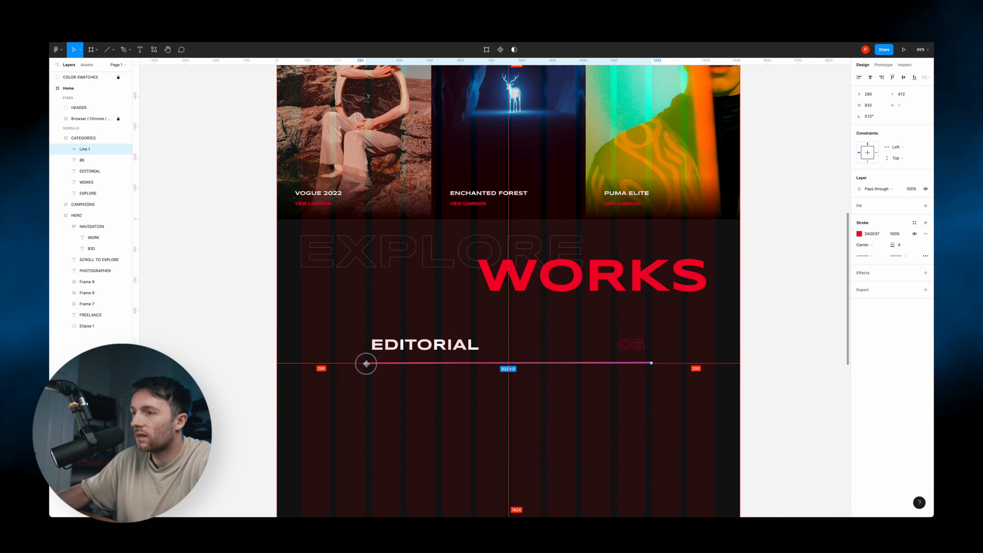
{"action": "left_click", "coordinate": [772, 328]}
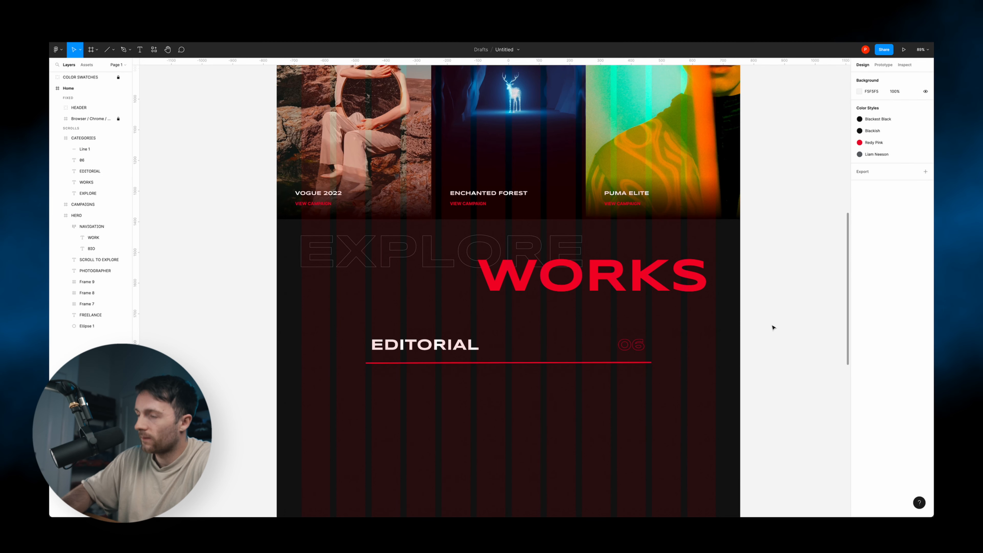
{"action": "key", "text": "ctrl+g"}
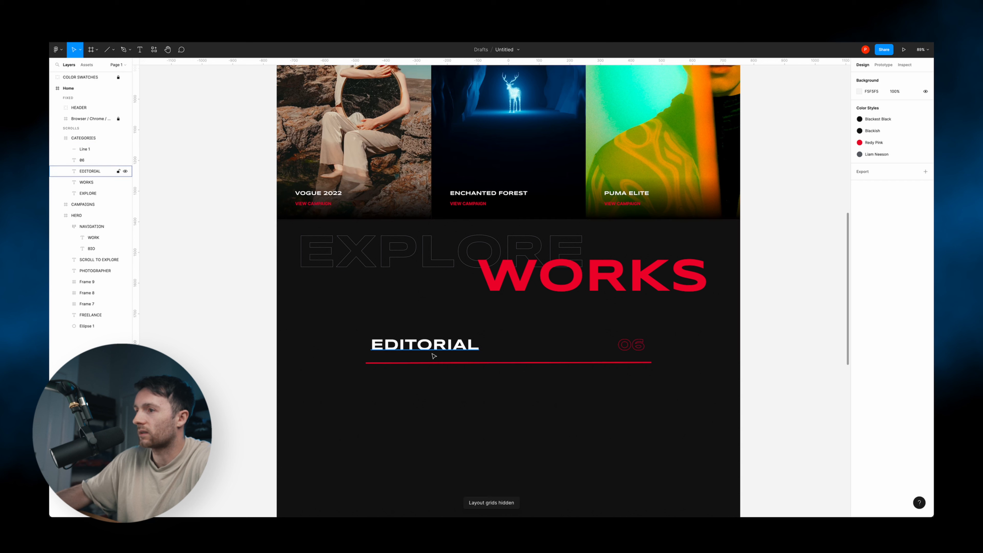
- Reduce the red line's stroke weight to 2
{"action": "left_click", "coordinate": [475, 344]}
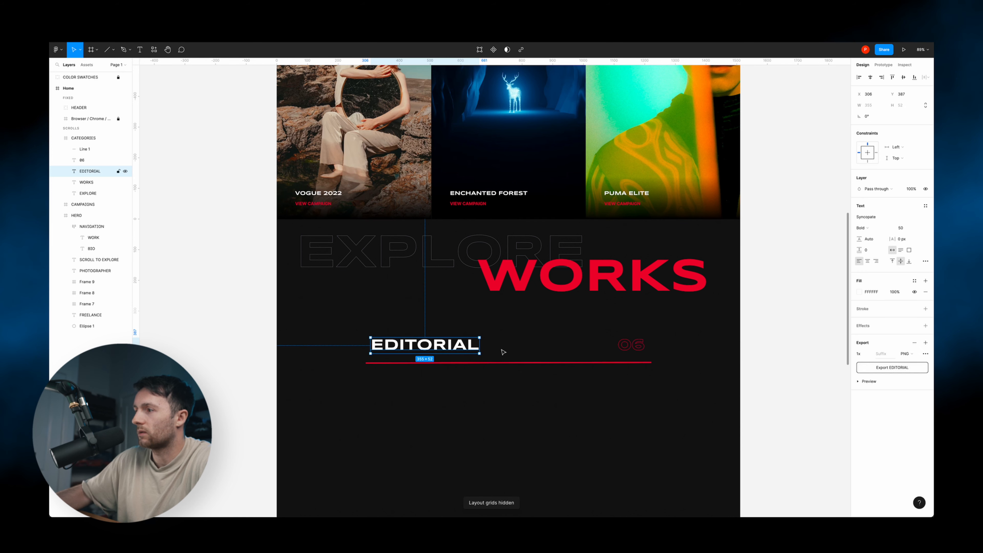
{"action": "left_click", "coordinate": [527, 363]}
{"action": "left_click", "coordinate": [900, 244]}
{"action": "type", "text": "2"}
{"action": "key", "text": "Return"}
{"action": "left_click", "coordinate": [804, 340]}
{"action": "left_click", "coordinate": [690, 384]}
- Duplicate the EDITORIAL row with its number and line downward to make four evenly spaced rows, 125 px apart
{"action": "left_click_drag", "start_coordinate": [332, 321], "coordinate": [701, 400]}
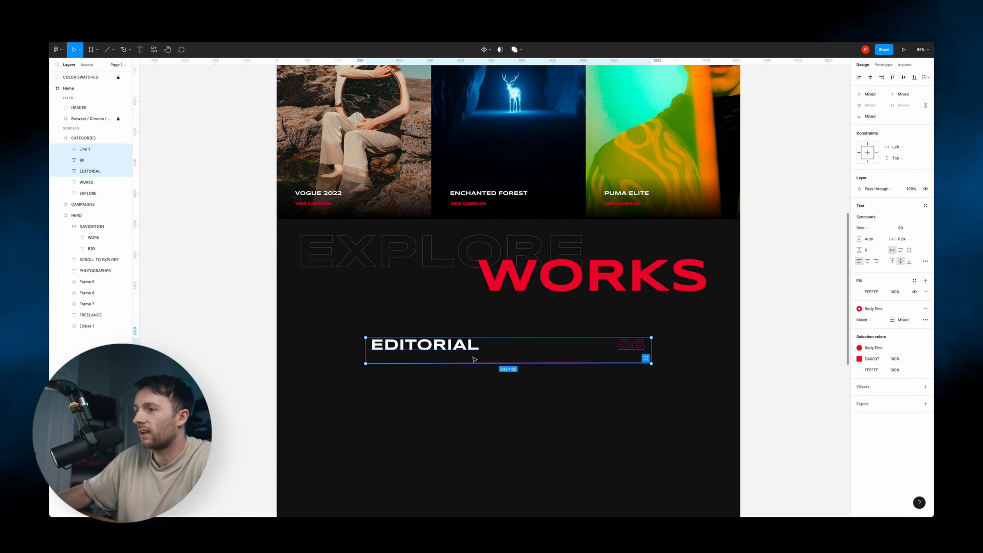
{"action": "left_click_drag", "start_coordinate": [463, 350], "coordinate": [457, 386]}
{"action": "left_click", "coordinate": [206, 339]}
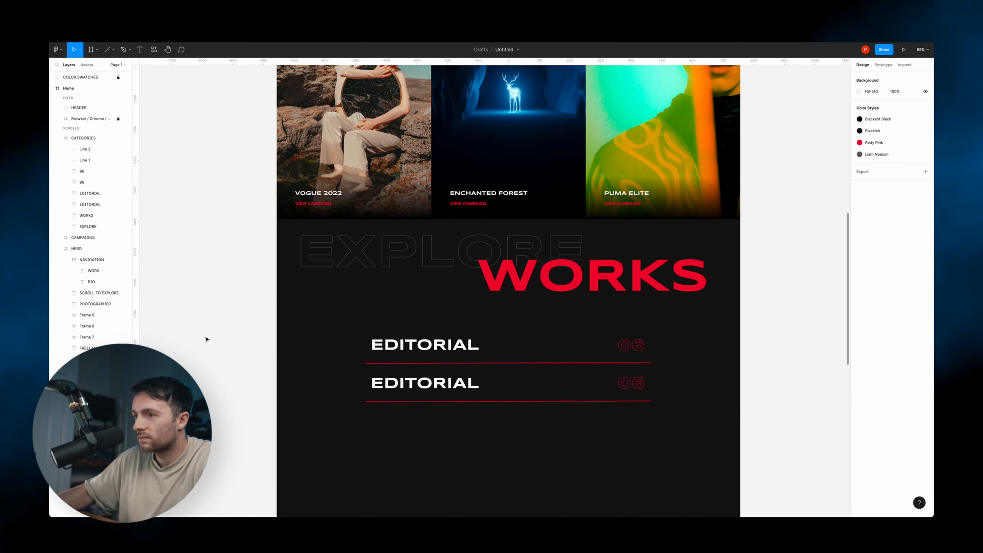
{"action": "left_click_drag", "start_coordinate": [674, 416], "coordinate": [321, 372]}
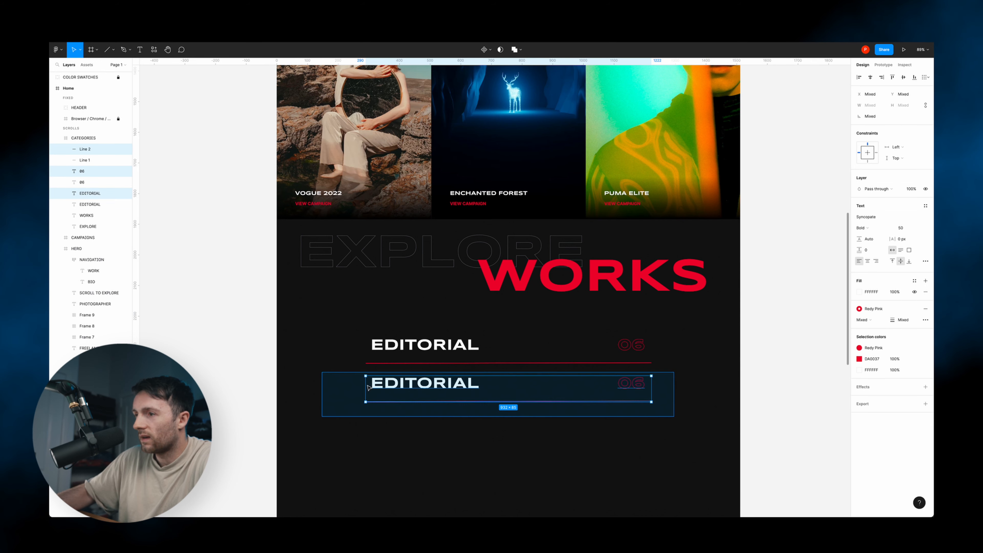
{"action": "left_click_drag", "start_coordinate": [439, 382], "coordinate": [441, 464]}
- Change the three copied category titles to PORTRAITS, ENVIROMENTS and EXPERIMENTAL, in order from the second row
{"action": "double_click", "coordinate": [426, 384]}
{"action": "type", "text": "PORTRAITS"}
{"action": "double_click", "coordinate": [424, 421]}
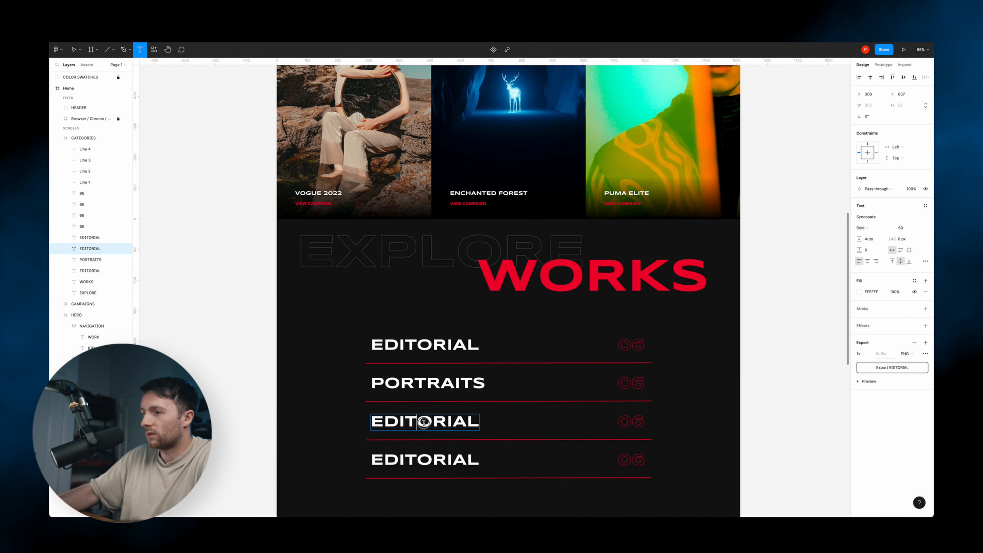
{"action": "type", "text": "ENVIROMENTS"}
{"action": "double_click", "coordinate": [419, 460]}
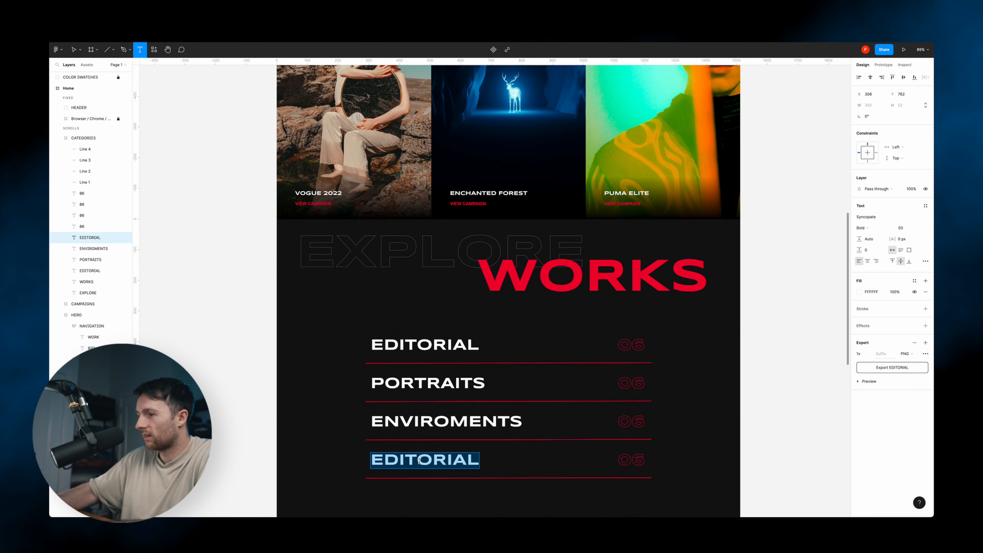
{"action": "type", "text": "EXPERIMENTAL"}
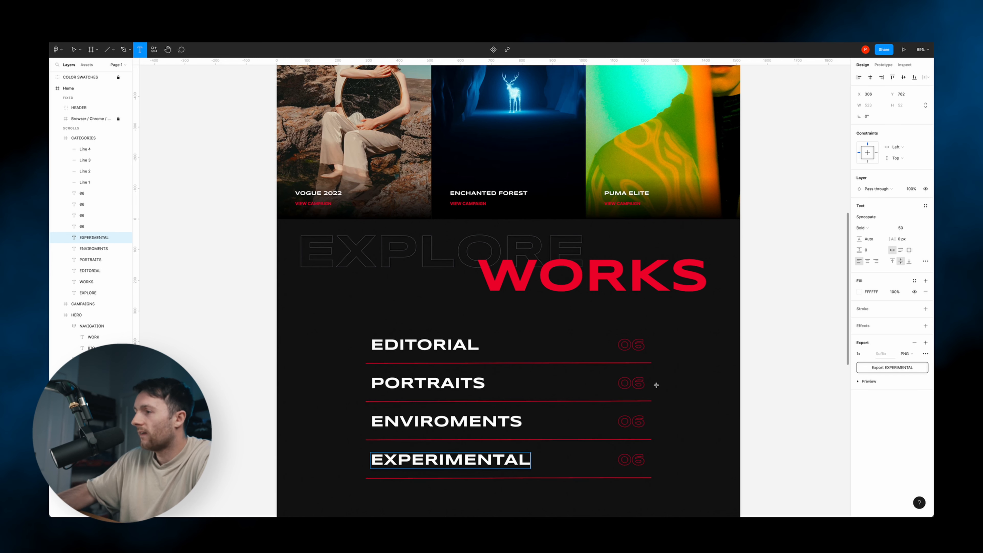
- Change the numbers beside PORTRAITS, ENVIROMENTS and EXPERIMENTAL to 11, 08 and 29
{"action": "double_click", "coordinate": [635, 383]}
{"action": "type", "text": "11"}
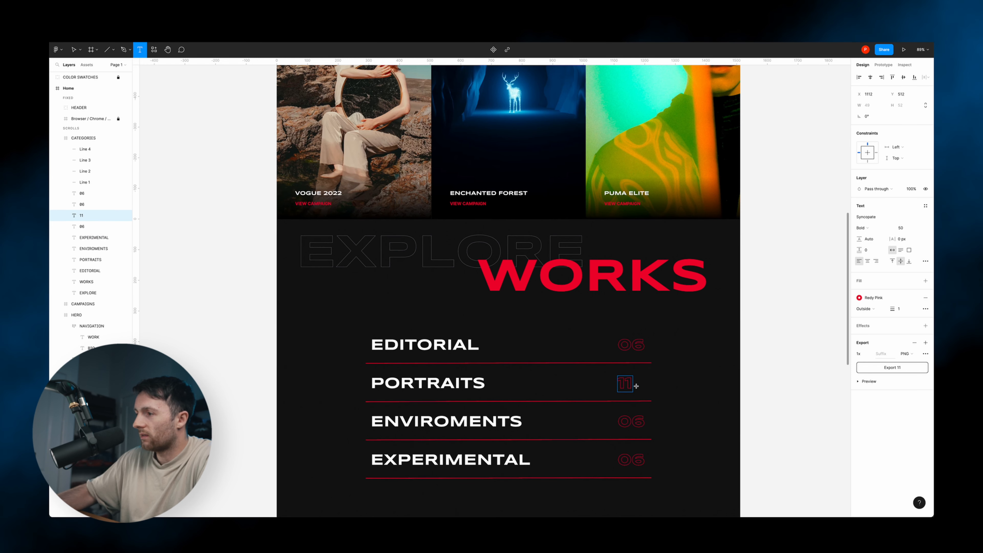
{"action": "double_click", "coordinate": [634, 422]}
{"action": "type", "text": "0"}
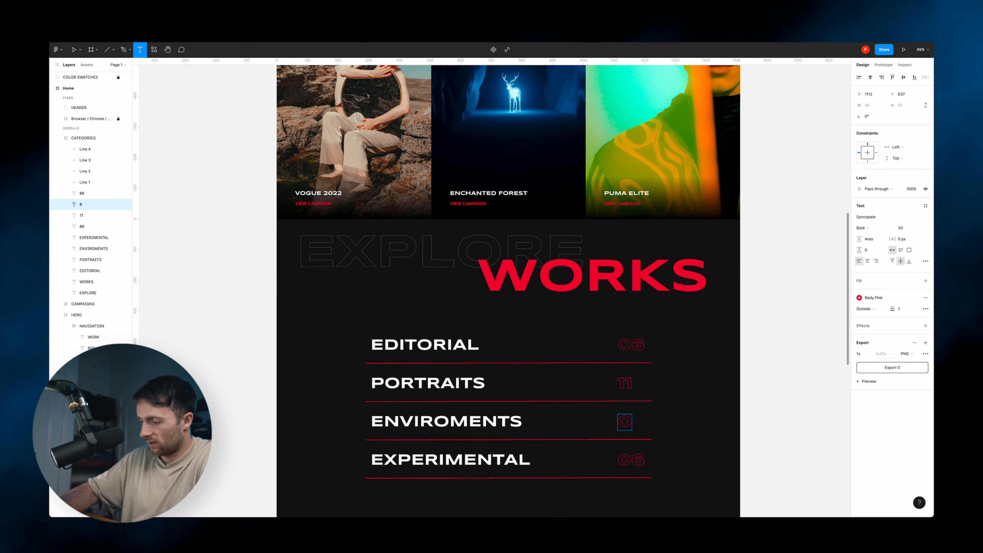
{"action": "double_click", "coordinate": [636, 455]}
{"action": "type", "text": "29"}
{"action": "key", "text": "Escape"}
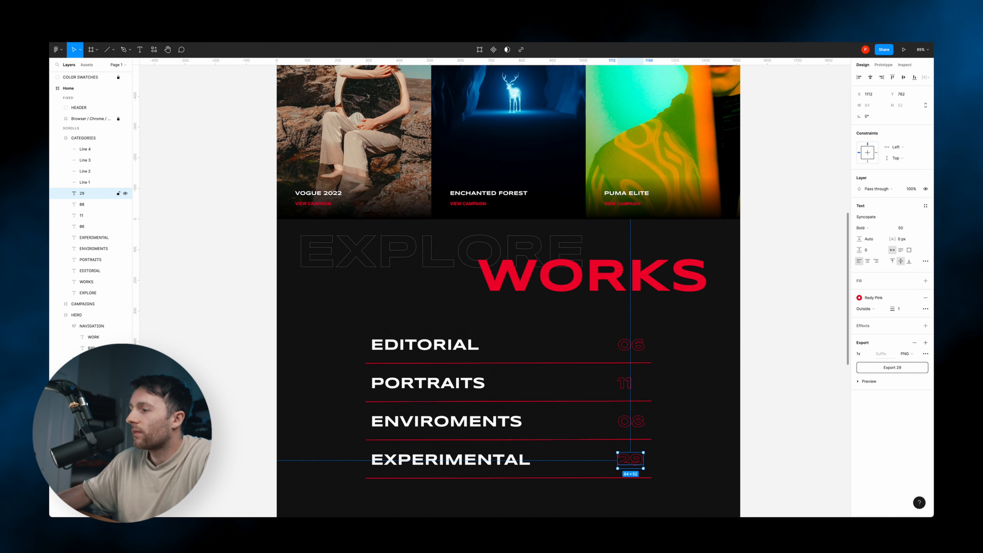
- Align the horizontal centres of the four category numbers and open the PORTRAITS number for editing
{"action": "left_click", "coordinate": [631, 422], "text": "shift"}
{"action": "left_click", "coordinate": [625, 383], "text": "shift"}
{"action": "left_click", "coordinate": [635, 347], "text": "shift"}
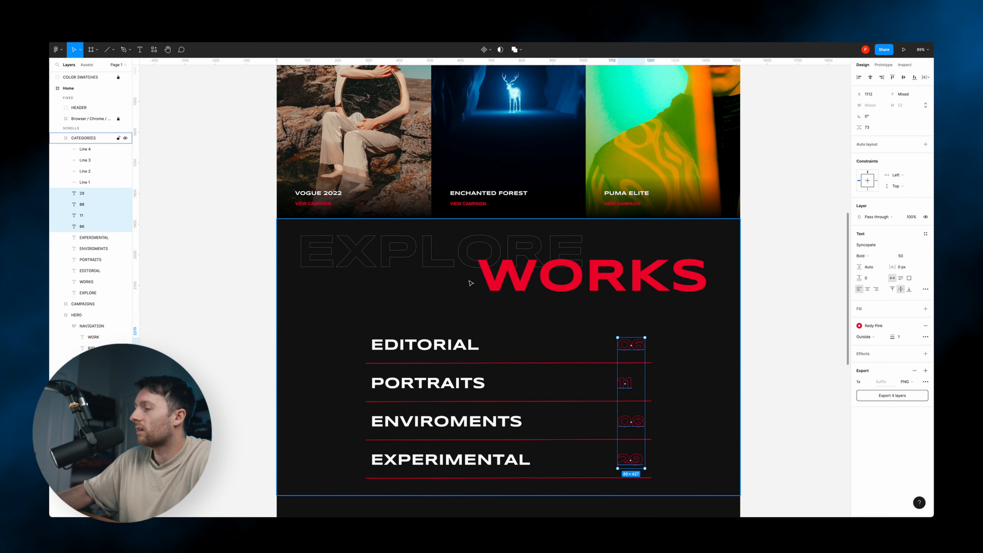
{"action": "left_click", "coordinate": [872, 78]}
{"action": "left_click", "coordinate": [803, 389]}
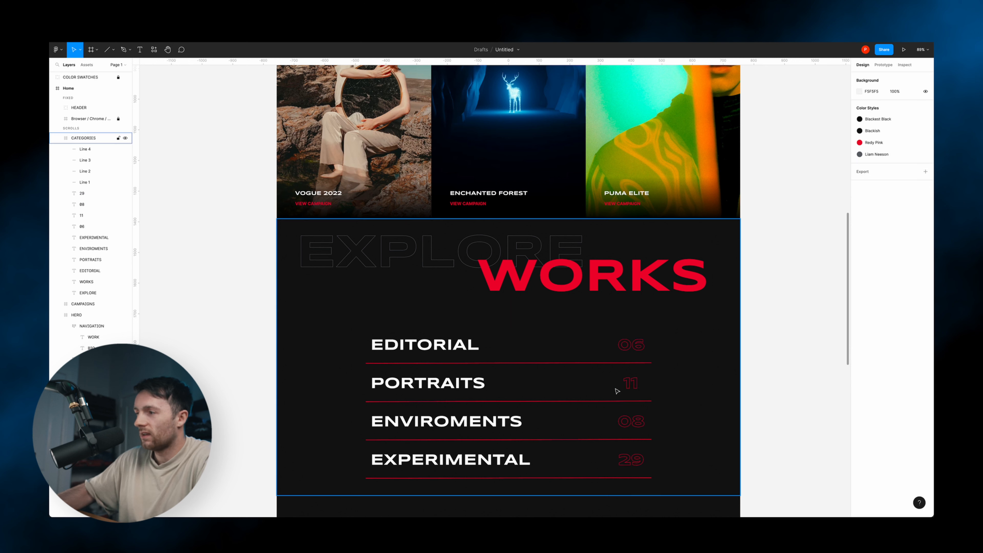
{"action": "double_click", "coordinate": [631, 384]}
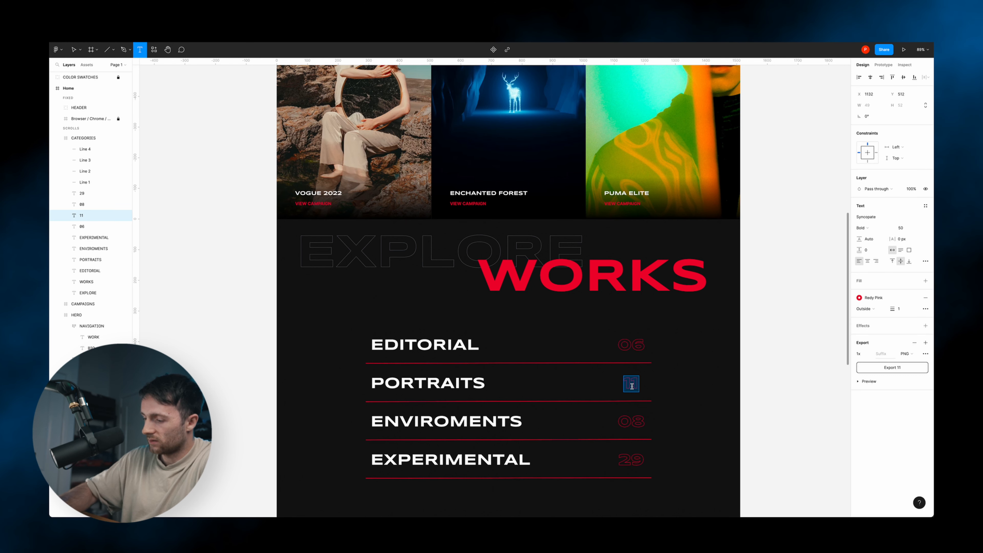
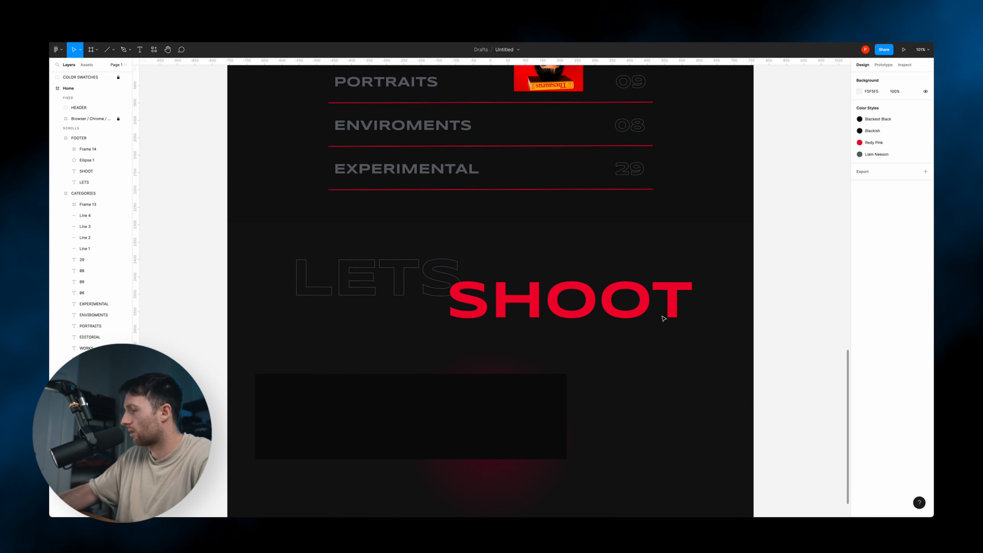
- Copy the VOGUE 2022 caption into the black footer frame below LETS SHOOT and position it at X 60, Y 109
{"action": "scroll", "coordinate": [663, 317], "scroll_direction": "up", "scroll_amount": 7}
{"action": "left_click", "coordinate": [282, 163]}
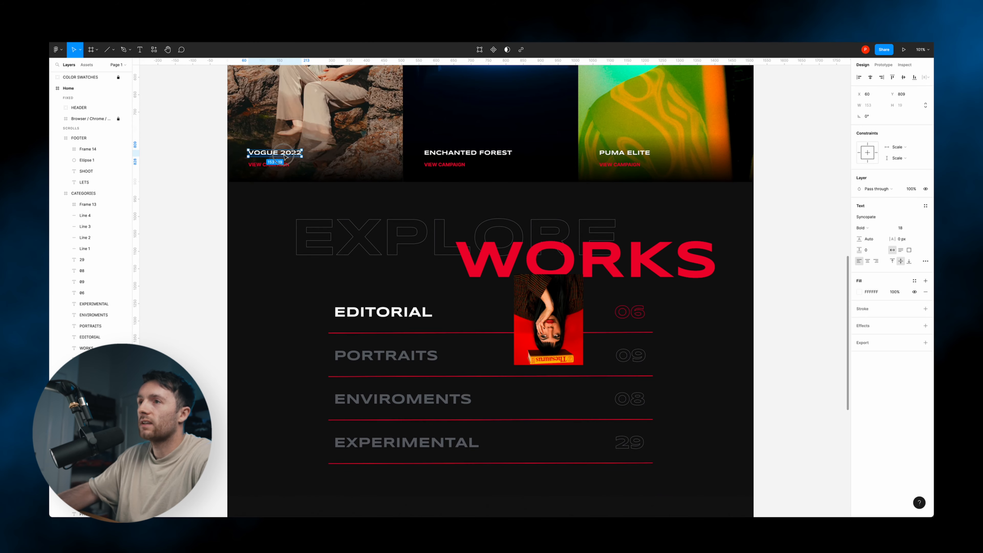
{"action": "scroll", "coordinate": [370, 229], "scroll_direction": "down", "scroll_amount": 12}
{"action": "left_click", "coordinate": [371, 229]}
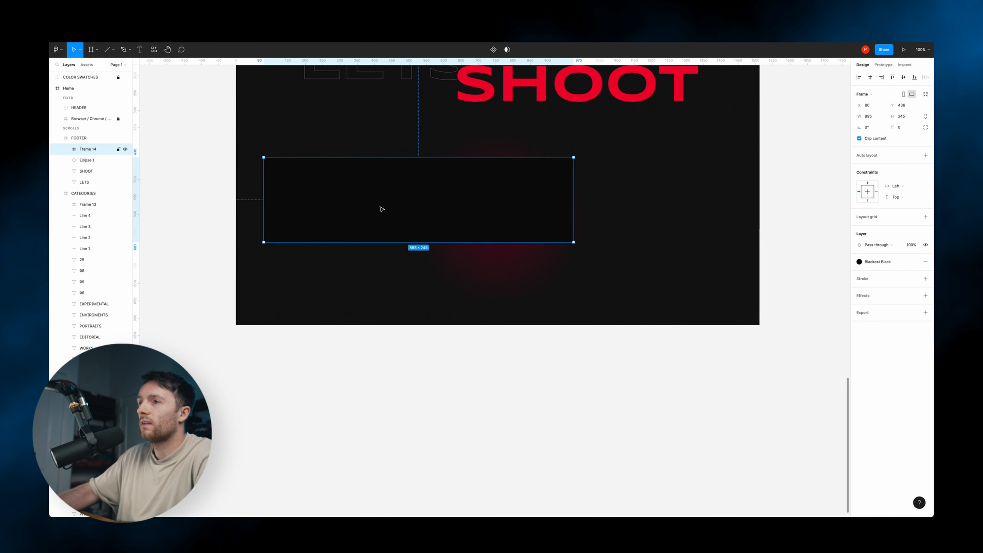
{"action": "key", "text": "ctrl+v"}
{"action": "left_click_drag", "start_coordinate": [327, 179], "coordinate": [324, 201]}
{"action": "key", "text": "r"}
{"action": "left_click", "coordinate": [321, 199]}
{"action": "key", "text": "ctrl+z"}
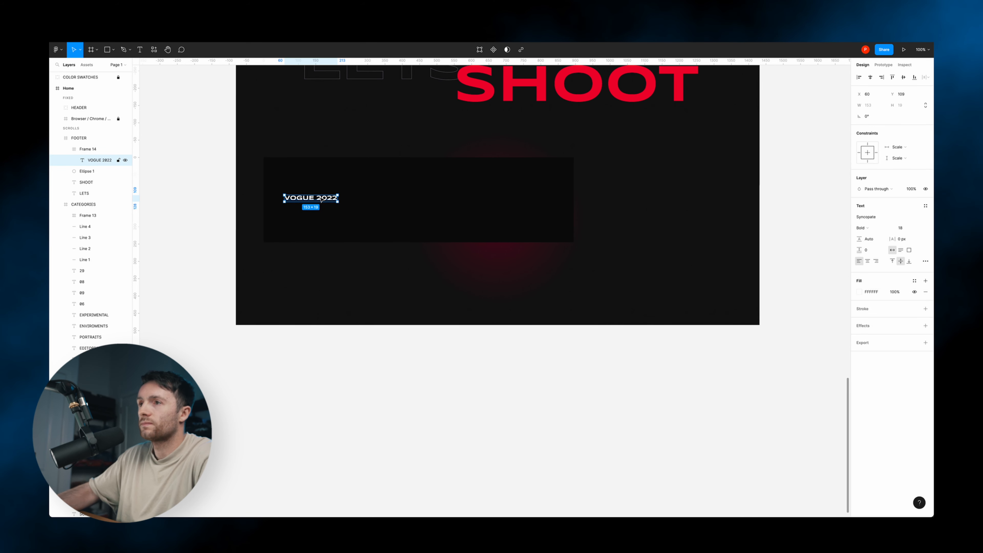
- Change the footer frame's VOGUE 2022 caption to WORK WITH ME and move it down to Y 174
{"action": "double_click", "coordinate": [317, 198]}
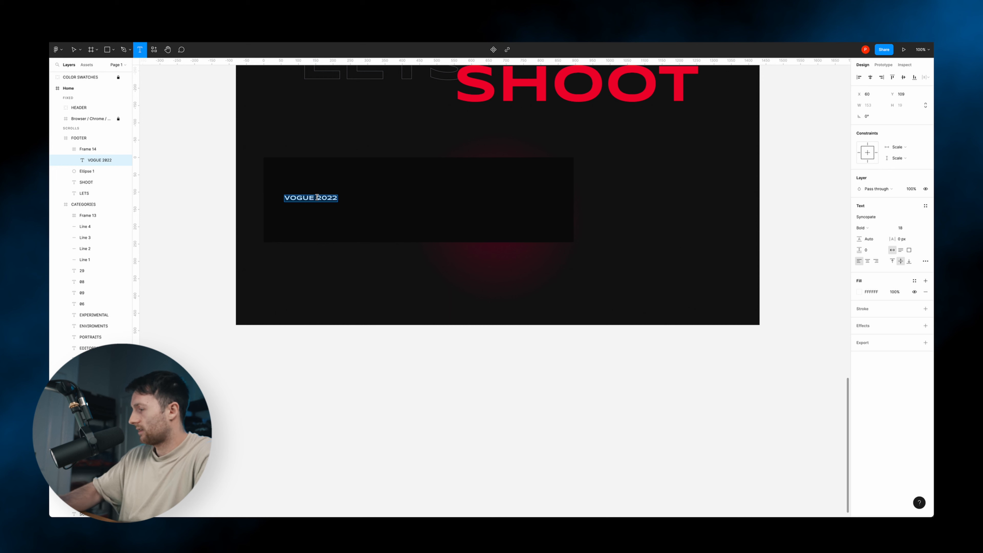
{"action": "type", "text": "WORK WITH"}
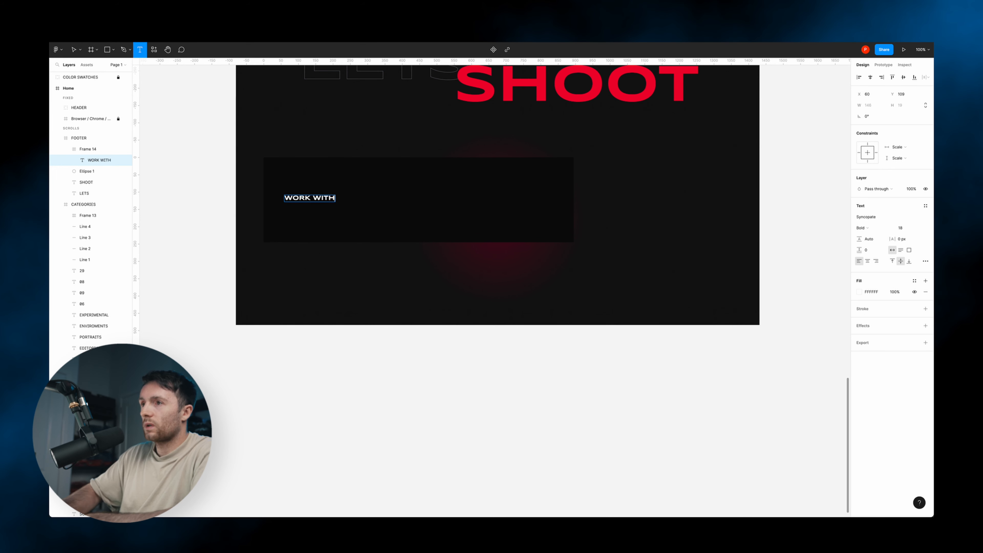
{"action": "type", "text": " ME"}
{"action": "key", "text": "Escape"}
{"action": "left_click_drag", "start_coordinate": [319, 199], "coordinate": [318, 223]}
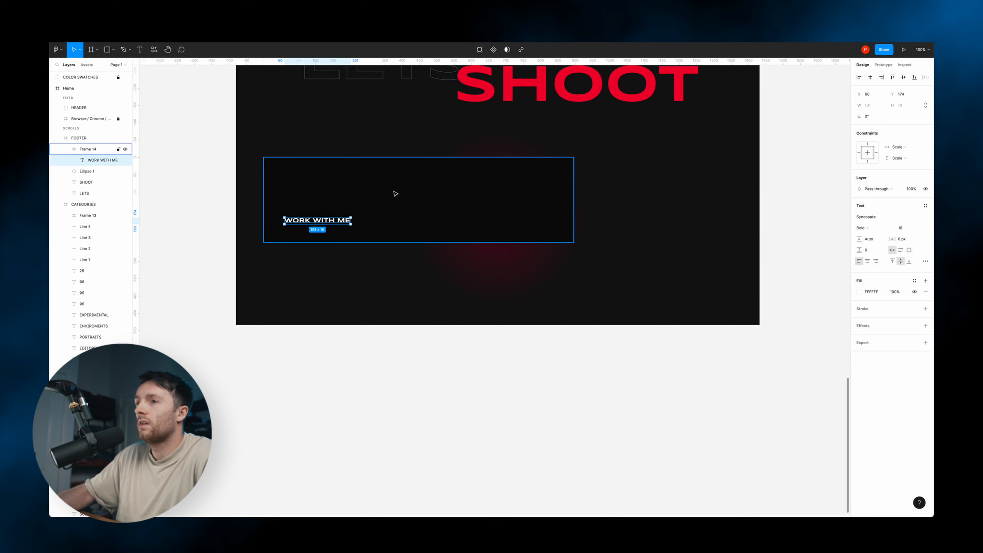
- Copy the red VIEW CAMPAIGN caption to just below WORK WITH ME and replace its text with the contact e-mail and phone number
{"action": "scroll", "coordinate": [399, 194], "scroll_direction": "up", "scroll_amount": 10}
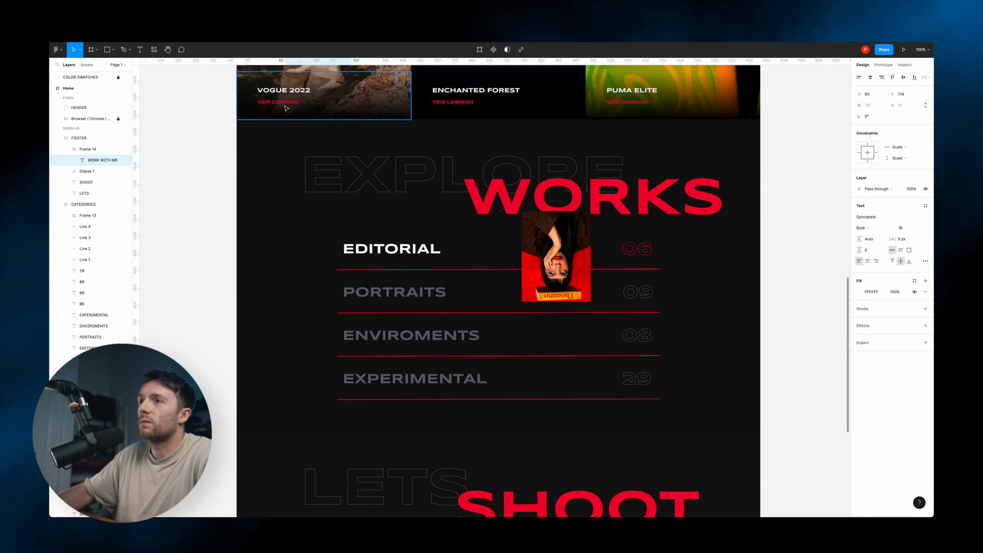
{"action": "left_click", "coordinate": [290, 103]}
{"action": "scroll", "coordinate": [409, 344], "scroll_direction": "down", "scroll_amount": 10}
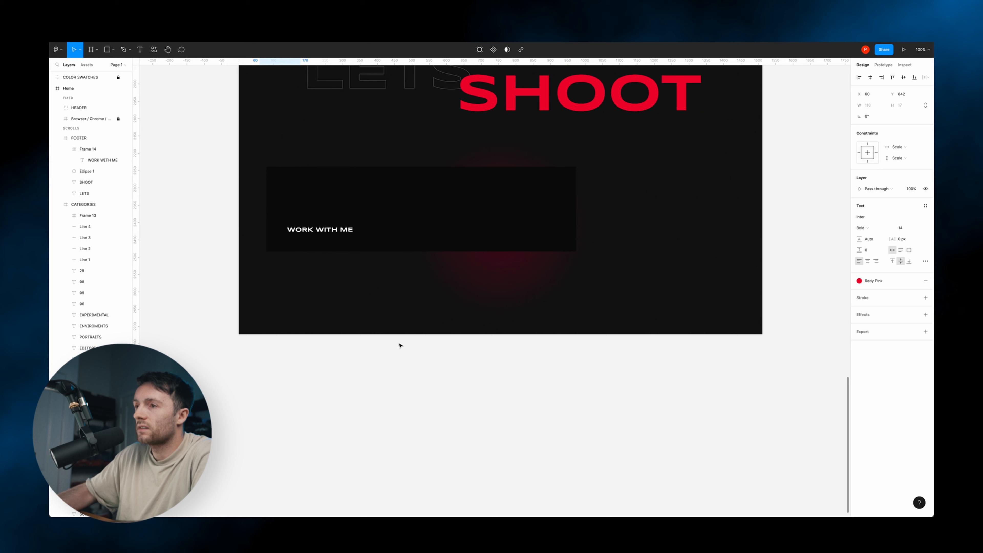
{"action": "left_click", "coordinate": [338, 234]}
{"action": "key", "text": "ctrl+v"}
{"action": "left_click_drag", "start_coordinate": [309, 194], "coordinate": [316, 241]}
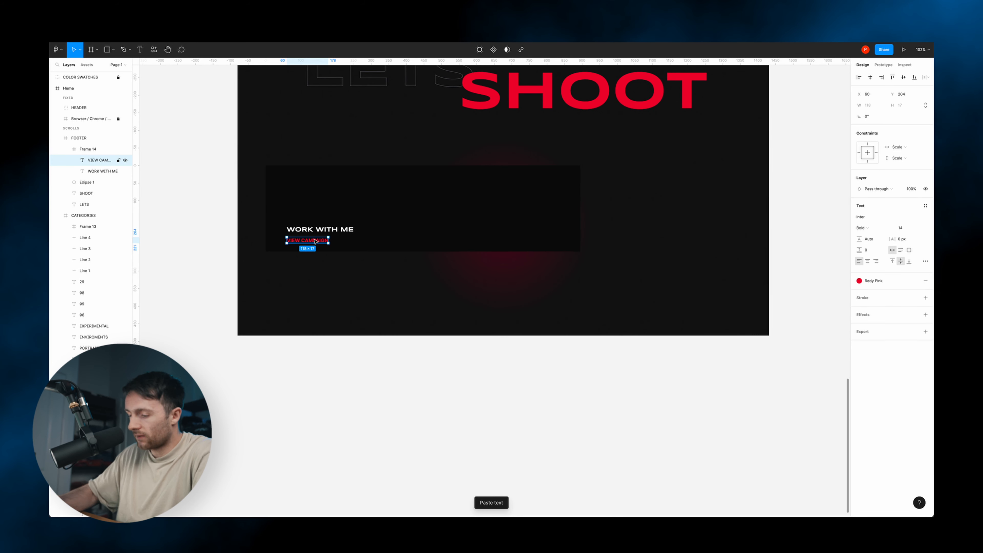
{"action": "double_click", "coordinate": [314, 240]}
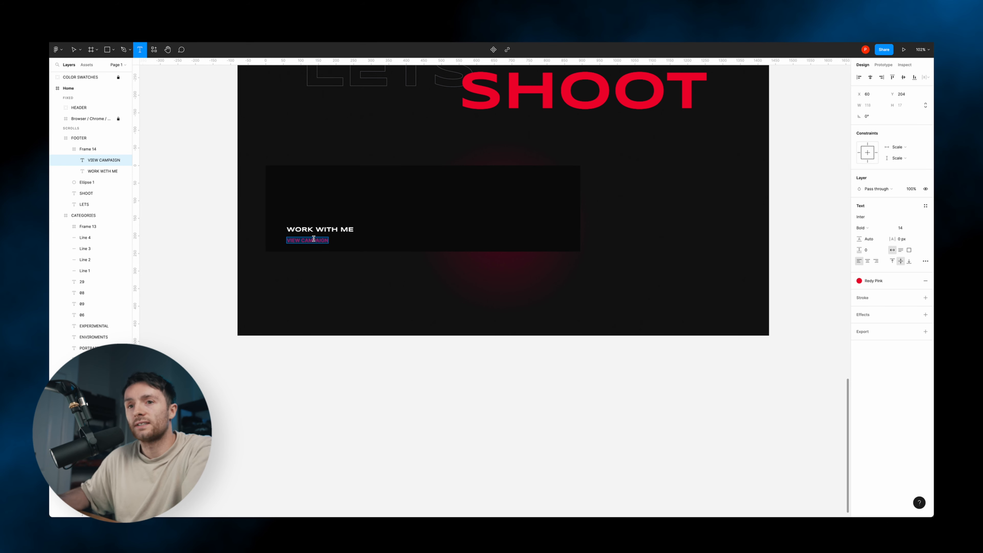
{"action": "type", "text": "HI"}
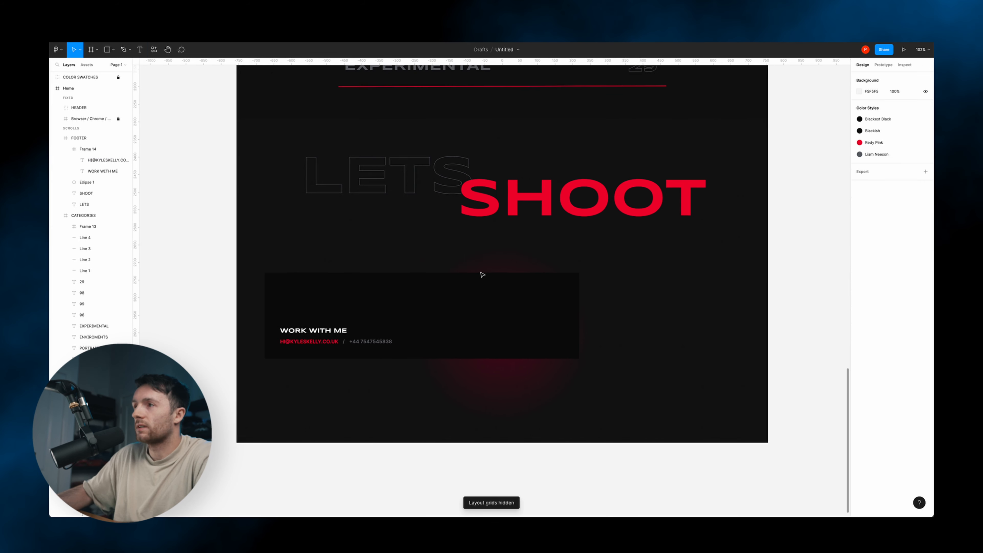
- Show the layout grid and duplicate the WORK WITH ME frame to its right at X 994
{"action": "left_click", "coordinate": [398, 324]}
{"action": "left_click_drag", "start_coordinate": [297, 314], "coordinate": [599, 323]}
{"action": "key", "text": "ctrl+g"}
{"action": "key", "text": "Escape"}
{"action": "left_click", "coordinate": [719, 324]}
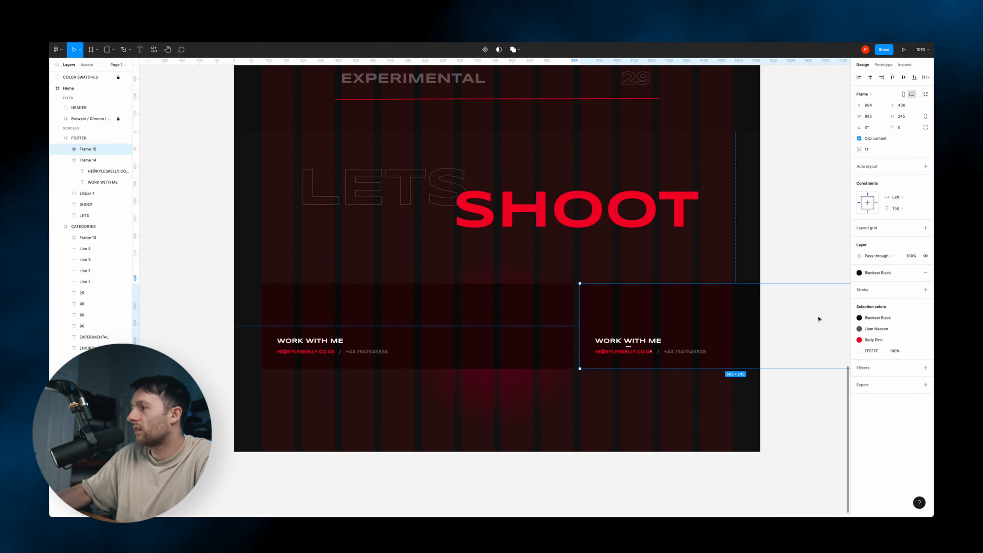
- Narrow the duplicated footer frame to 438 wide, ending it on the last grid column
{"action": "scroll", "coordinate": [817, 322], "scroll_direction": "right", "scroll_amount": 5}
{"action": "key", "text": "shift+0"}
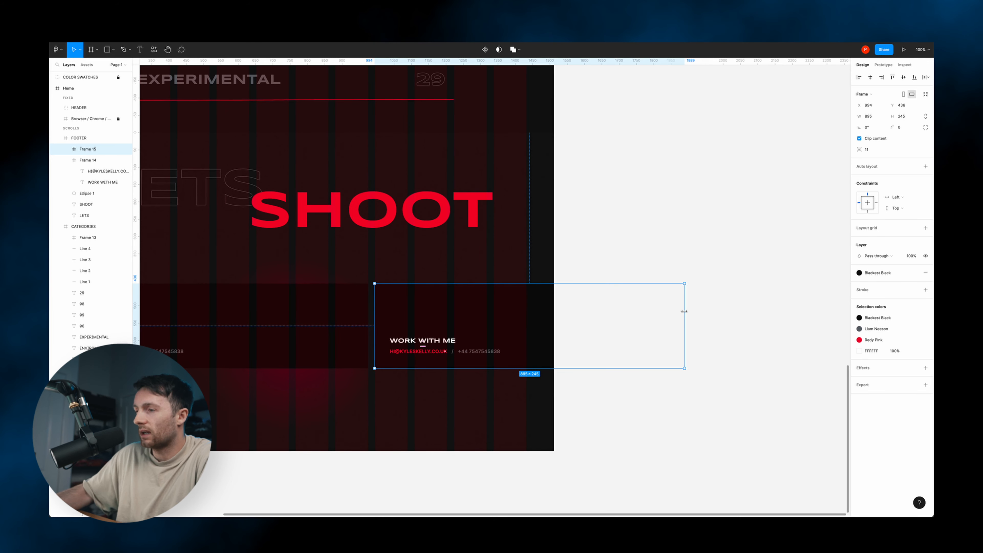
{"action": "left_click_drag", "start_coordinate": [684, 311], "coordinate": [527, 323]}
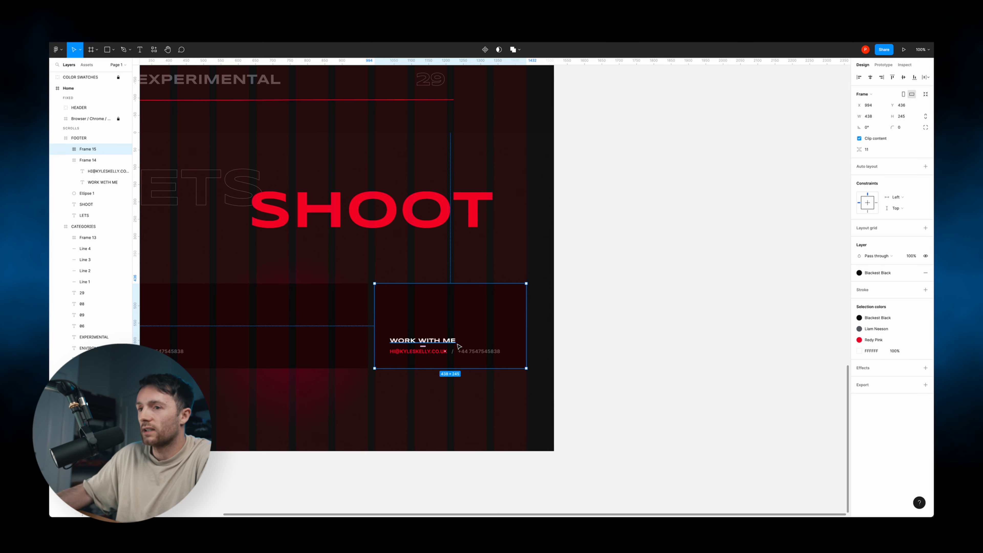
- Change the duplicated frame's heading to FOLLOW ME ON and its contact line to INSTAGRAM / TWITTER / TIKTOK with red link names
{"action": "scroll", "coordinate": [497, 308], "scroll_direction": "left", "scroll_amount": 3}
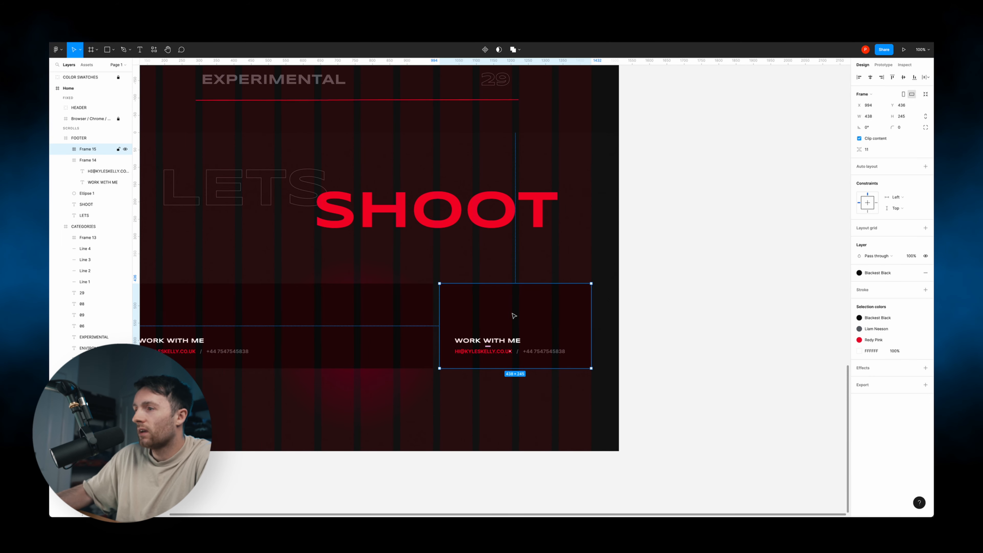
{"action": "double_click", "coordinate": [488, 341]}
{"action": "double_click", "coordinate": [489, 341]}
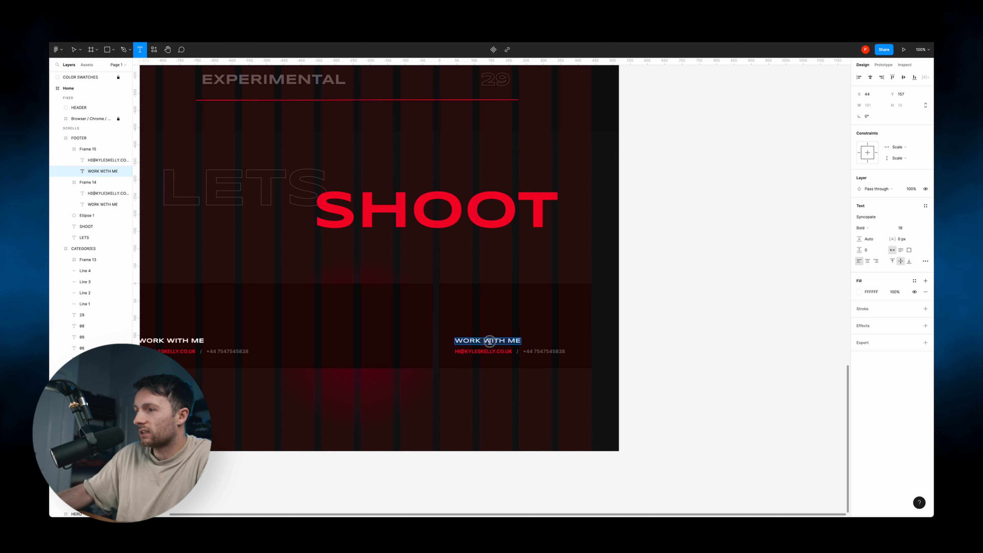
{"action": "type", "text": "FOLLOW ME ON"}
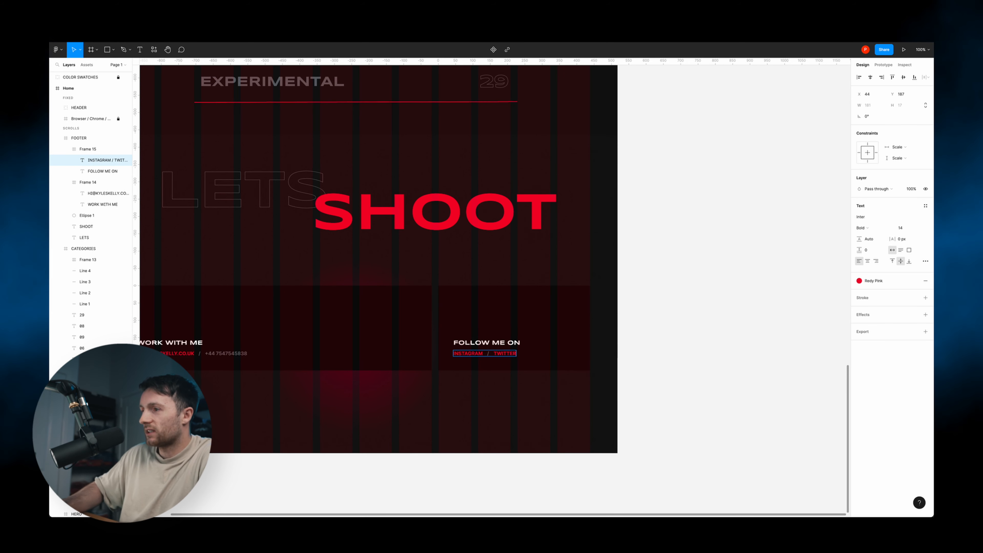
{"action": "left_click_drag", "start_coordinate": [483, 354], "coordinate": [527, 353]}
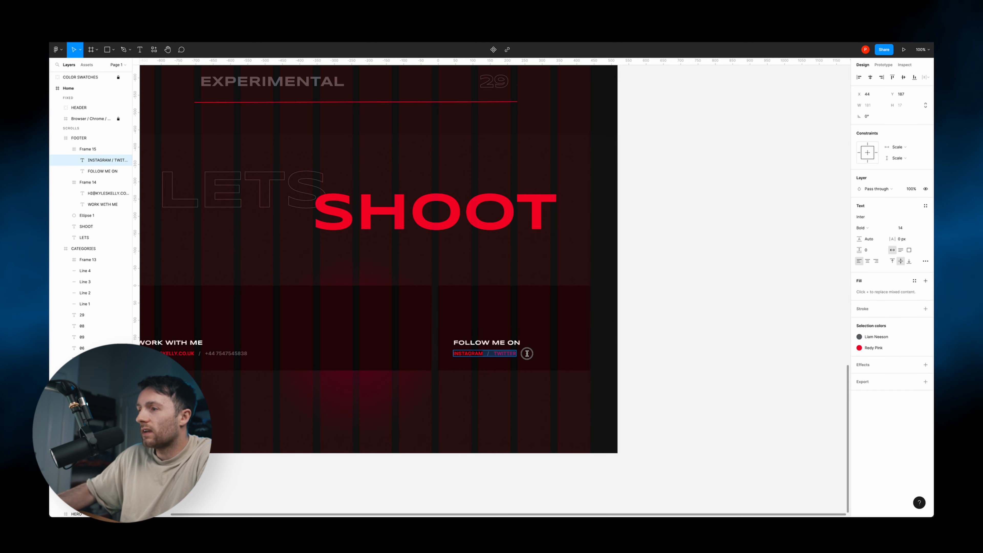
{"action": "key", "text": "Escape"}
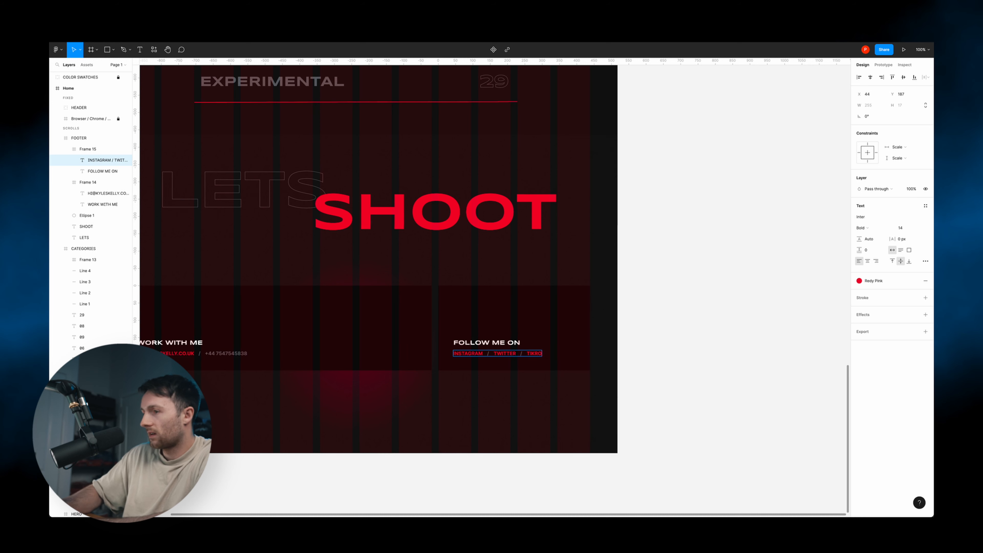
{"action": "type", "text": "K"}
{"action": "key", "text": "Escape"}
{"action": "left_click", "coordinate": [666, 335]}
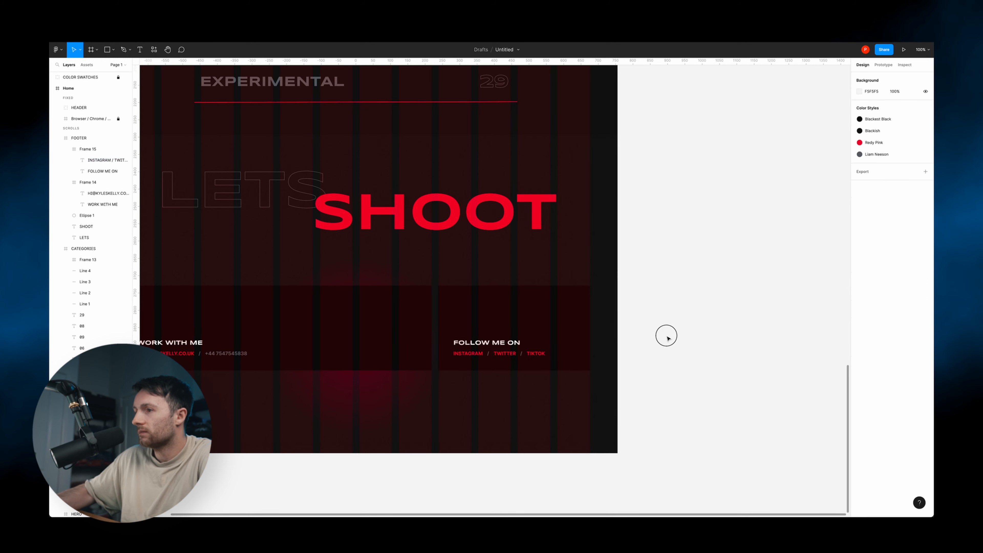
- Hide the layout grid and replace the FOLLOW ME ON frame's fill with a 1 px inside stroke in Redy Pink
{"action": "scroll", "coordinate": [668, 339], "scroll_direction": "left", "scroll_amount": 2}
{"action": "key", "text": "ctrl+g"}
{"action": "scroll", "coordinate": [667, 338], "scroll_direction": "left", "scroll_amount": 2}
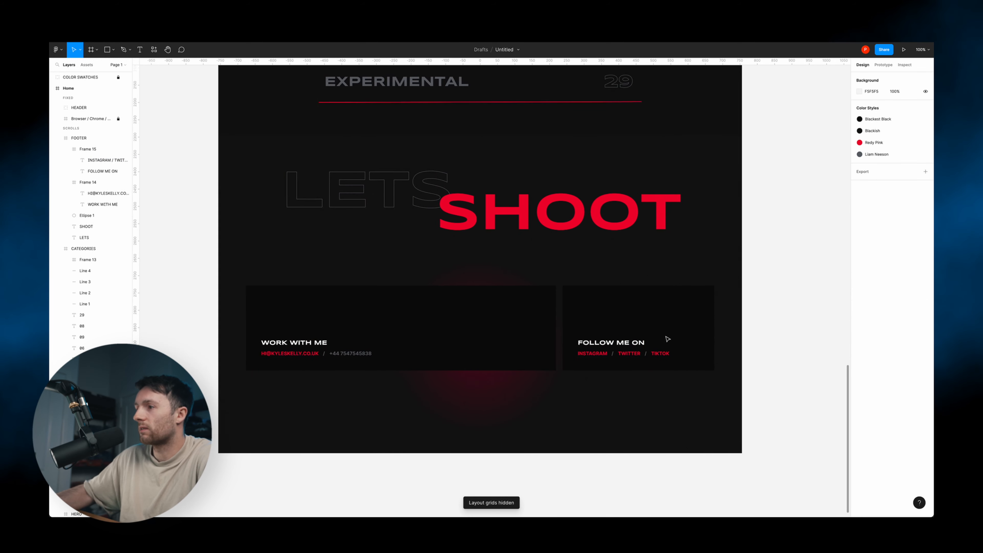
{"action": "left_click", "coordinate": [658, 309]}
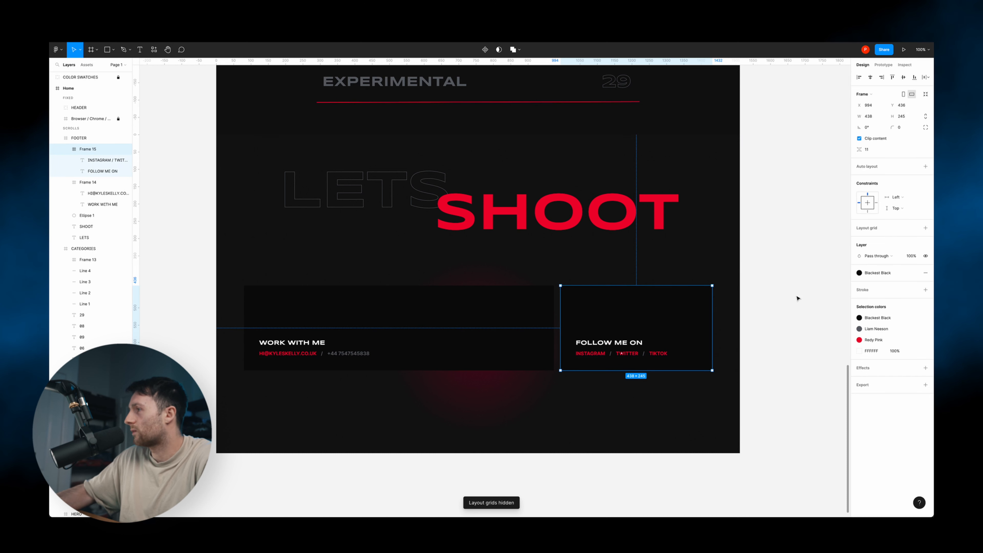
{"action": "left_click", "coordinate": [924, 273]}
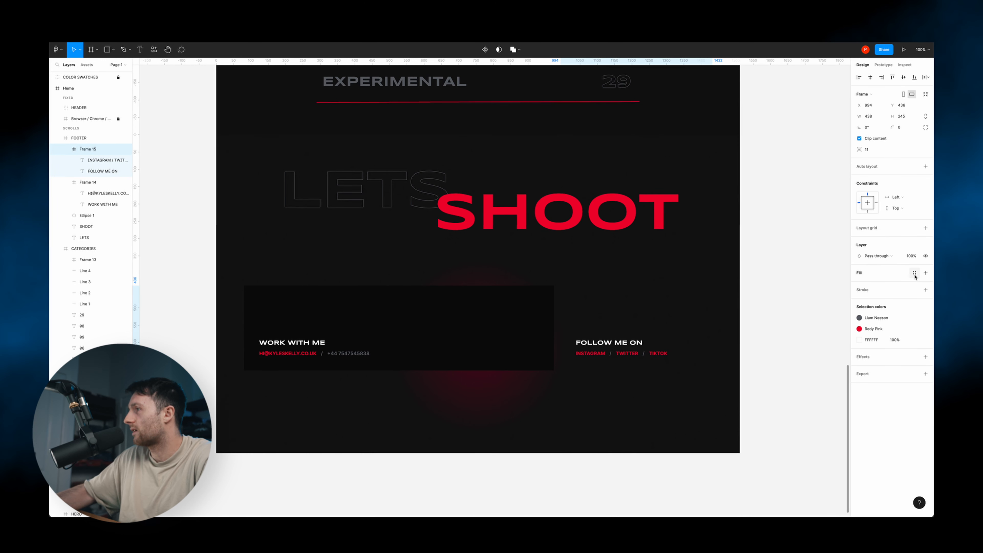
{"action": "left_click", "coordinate": [870, 290]}
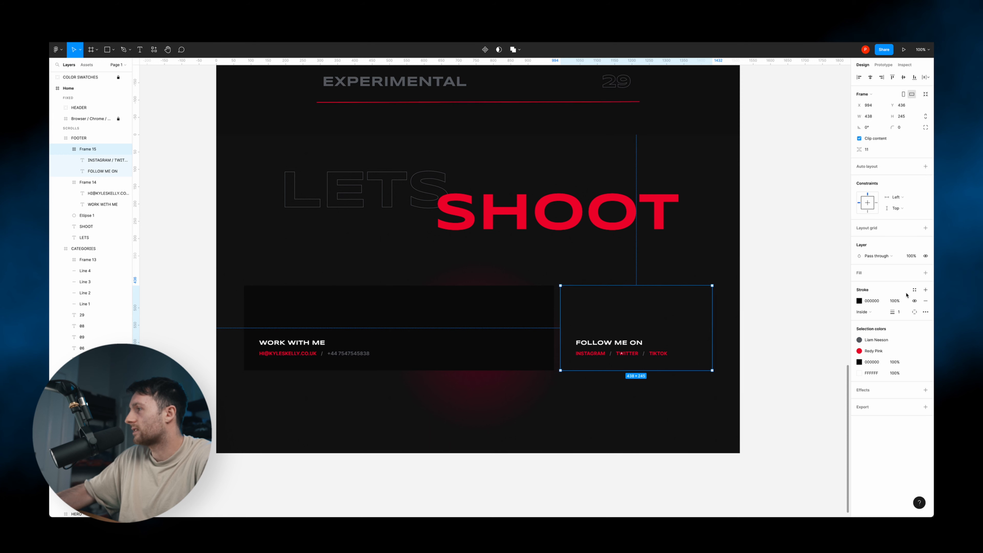
{"action": "left_click", "coordinate": [914, 290]}
{"action": "left_click", "coordinate": [881, 352]}
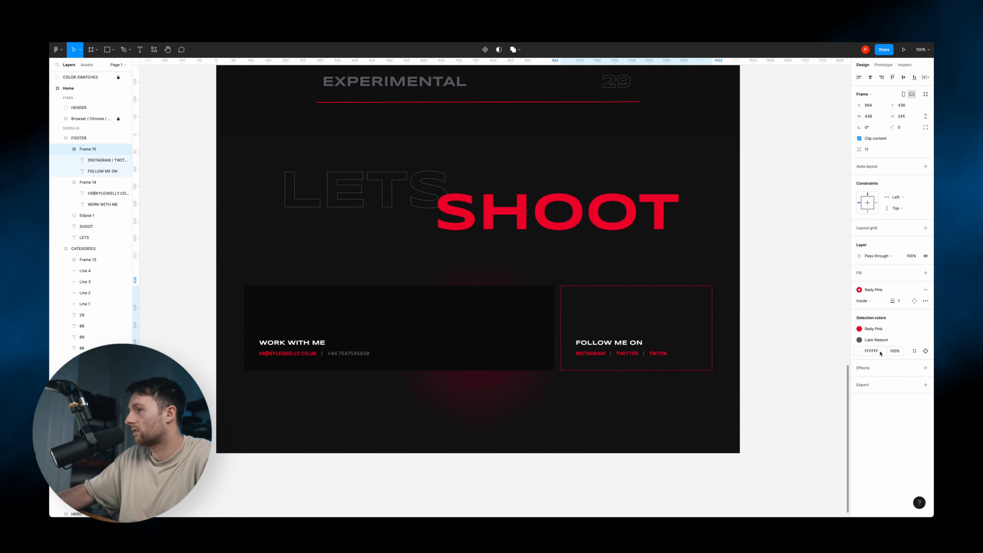
{"action": "left_click", "coordinate": [795, 314]}
- Draw a rectangle about 465 by 512 over the right part of the WORK WITH ME frame, nested inside it with a Redy Pink fill
{"action": "scroll", "coordinate": [795, 314], "scroll_direction": "up", "scroll_amount": 2}
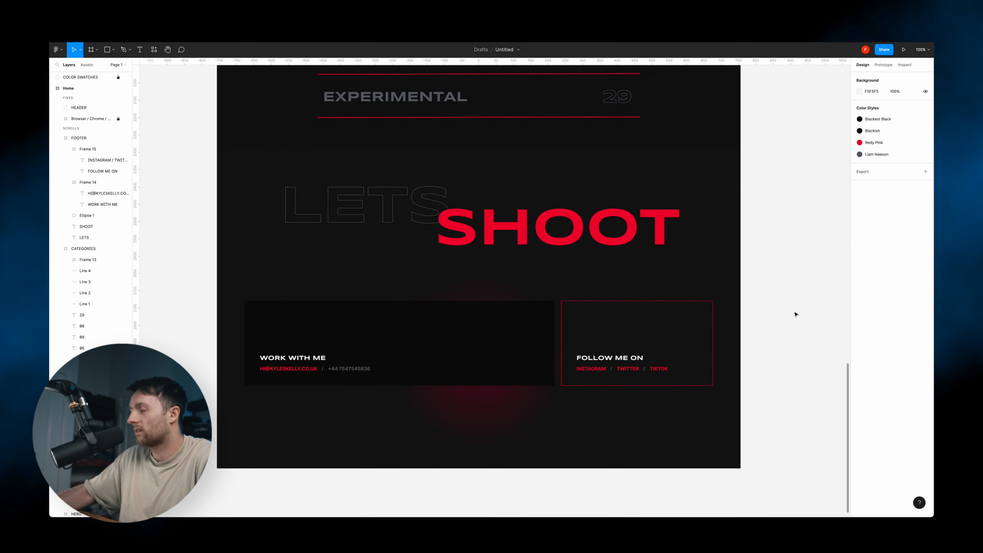
{"action": "scroll", "coordinate": [796, 314], "scroll_direction": "left", "scroll_amount": 1}
{"action": "scroll", "coordinate": [735, 332], "scroll_direction": "left", "scroll_amount": 1}
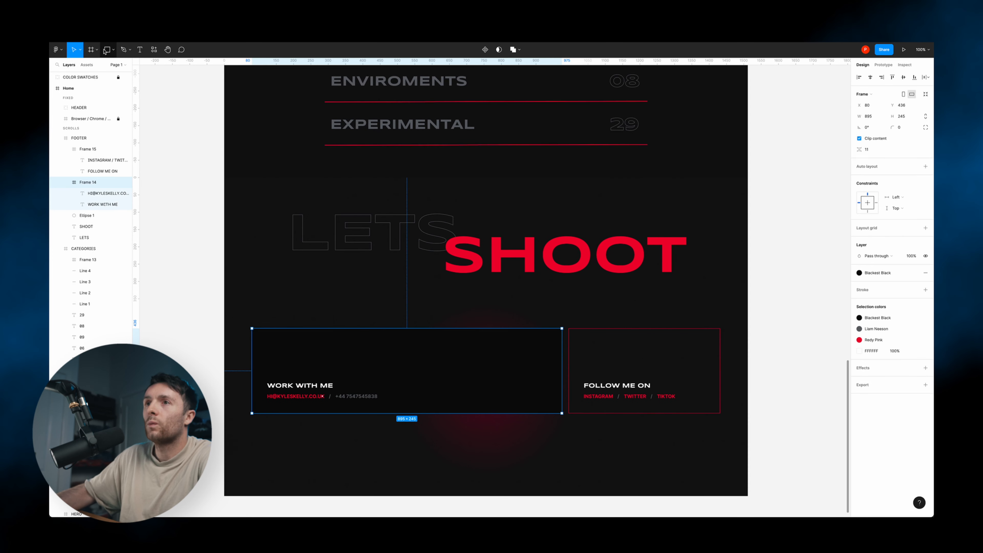
{"action": "left_click", "coordinate": [106, 50]}
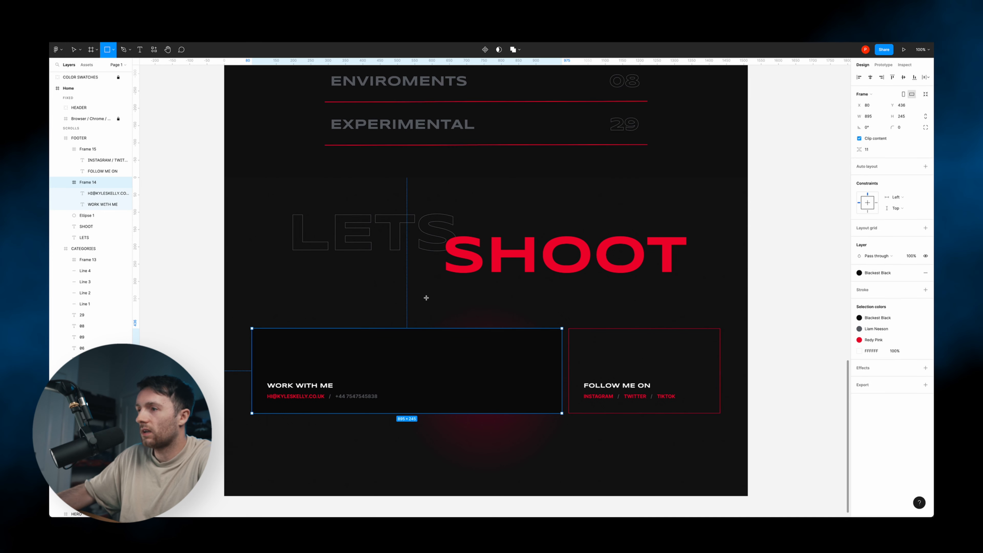
{"action": "left_click_drag", "start_coordinate": [423, 289], "coordinate": [584, 467]}
{"action": "left_click_drag", "start_coordinate": [88, 198], "coordinate": [89, 196]}
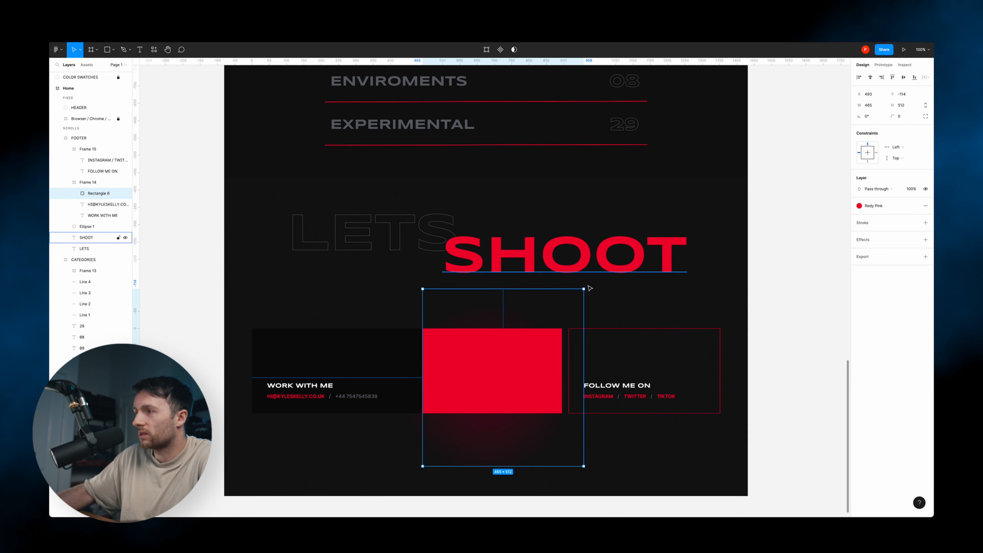
- Rotate the red rectangle to -15° and lengthen it so it gives the WORK WITH ME frame a slanted red block
{"action": "left_click_drag", "start_coordinate": [595, 285], "coordinate": [626, 314]}
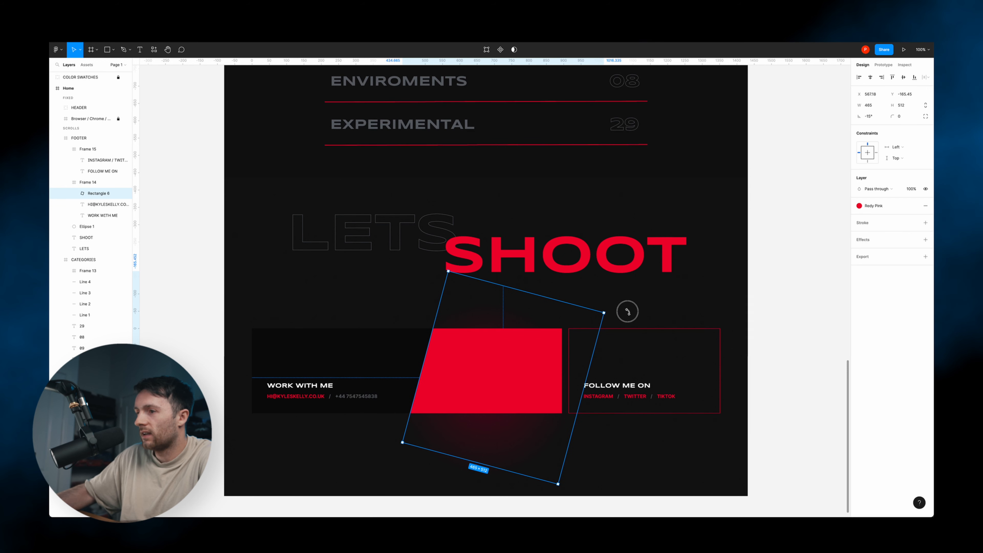
{"action": "left_click_drag", "start_coordinate": [528, 295], "coordinate": [551, 281]}
{"action": "key", "text": "Return"}
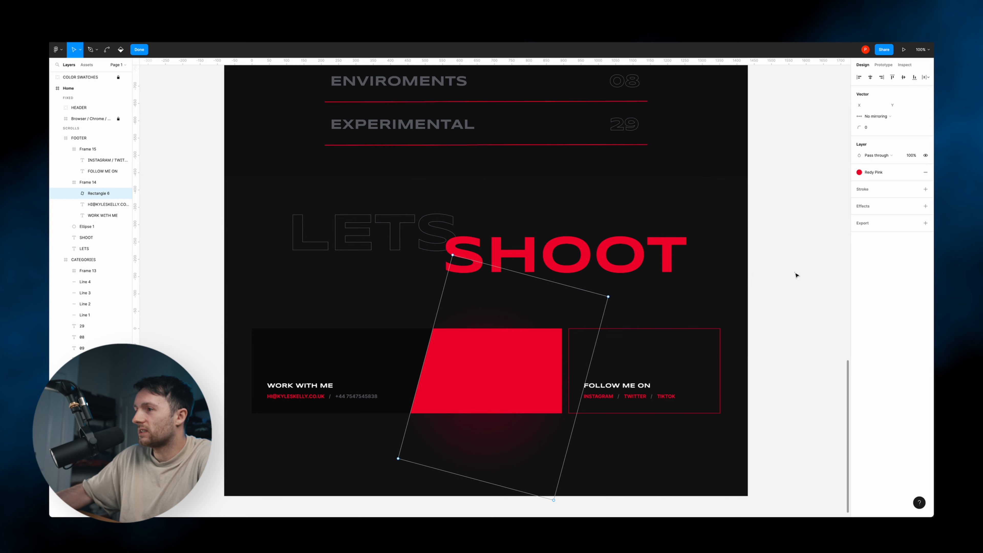
{"action": "double_click", "coordinate": [781, 280]}
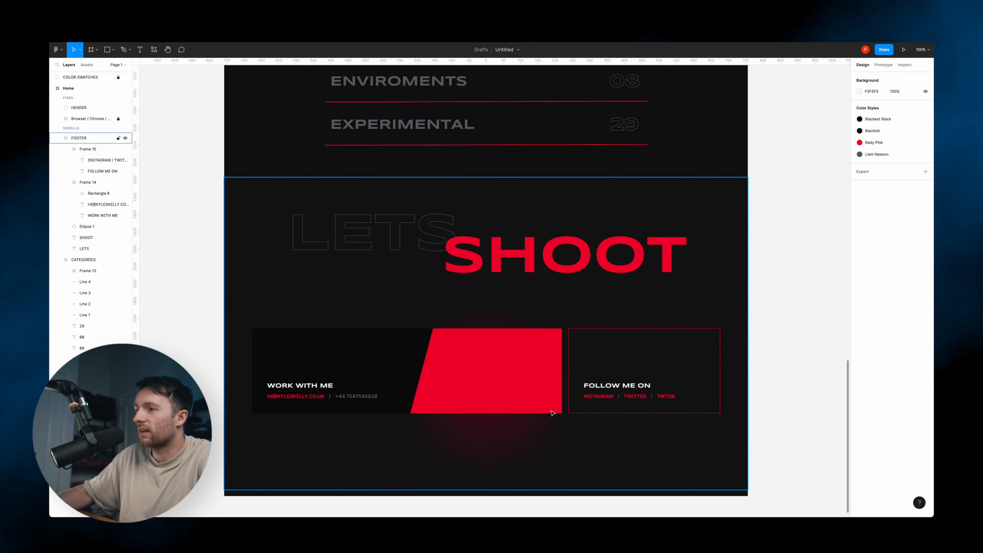
- Review the whole homepage from the hero through the campaign grid and category list down to the footer
{"action": "scroll", "coordinate": [560, 437], "scroll_direction": "up", "scroll_amount": 20}
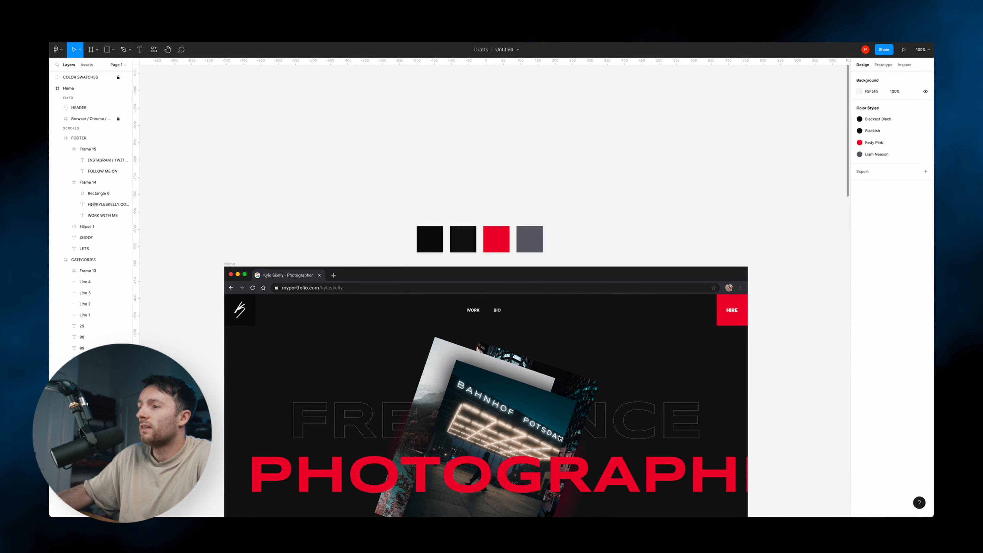
{"action": "scroll", "coordinate": [560, 437], "scroll_direction": "down", "scroll_amount": 3}
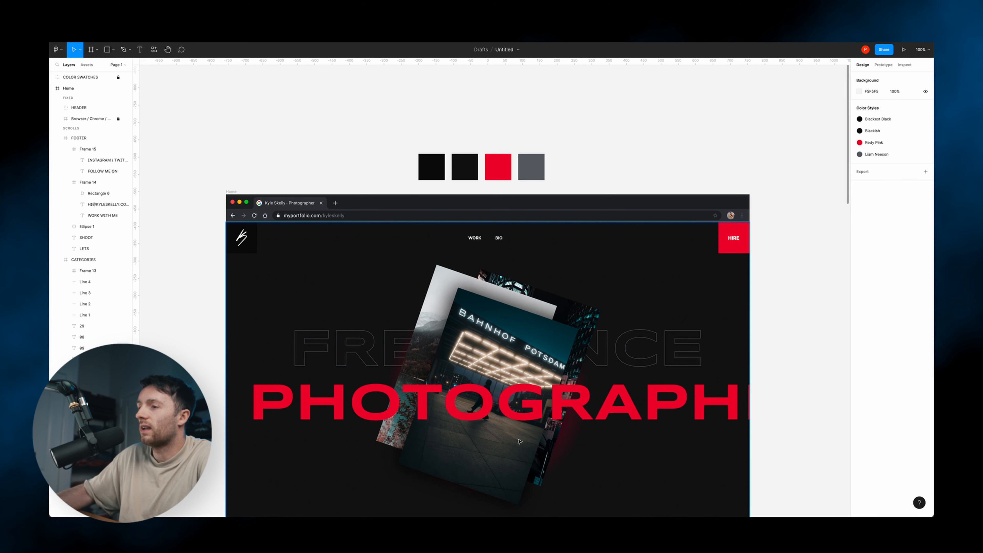
{"action": "scroll", "coordinate": [519, 440], "scroll_direction": "down", "scroll_amount": 3}
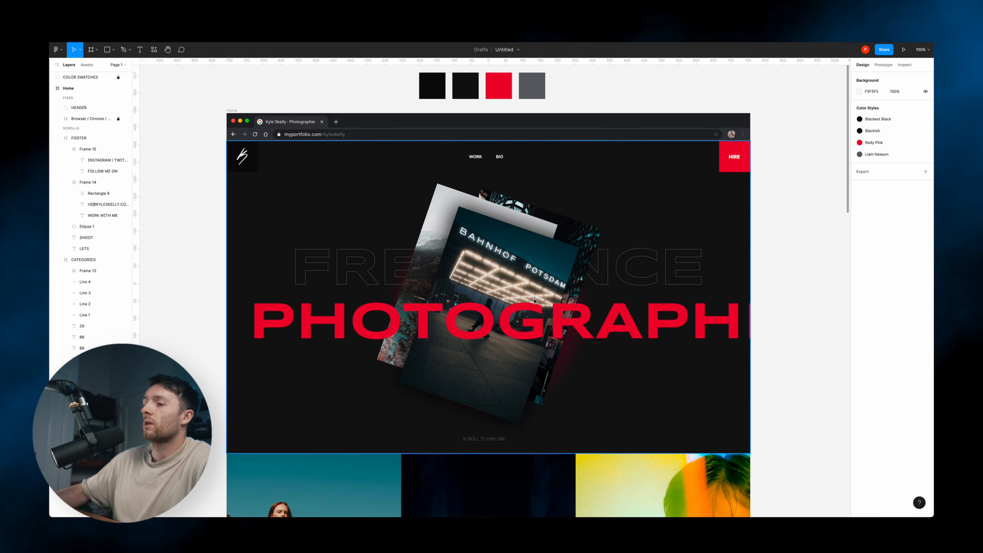
{"action": "scroll", "coordinate": [534, 302], "scroll_direction": "down", "scroll_amount": 1}
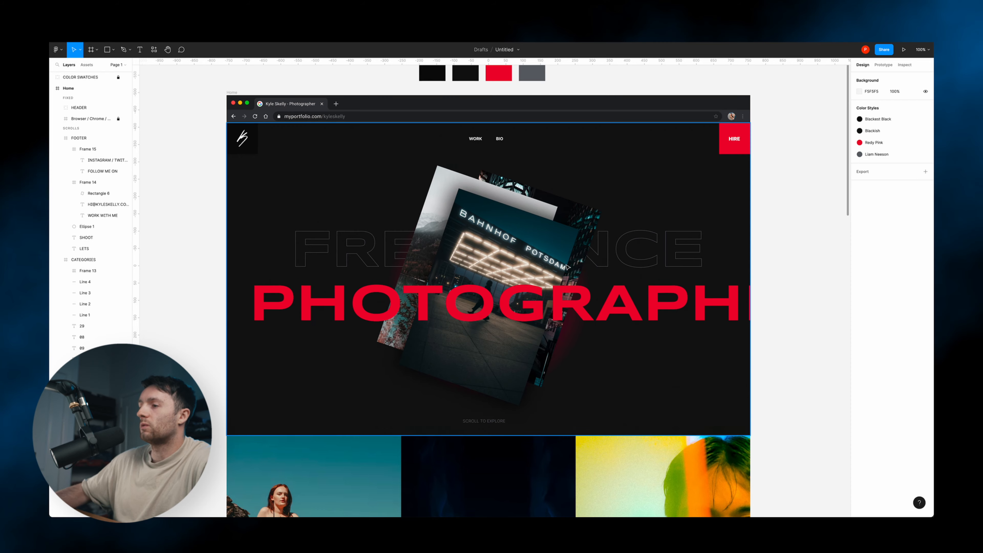
{"action": "scroll", "coordinate": [402, 339], "scroll_direction": "down", "scroll_amount": 10}
{"action": "scroll", "coordinate": [483, 333], "scroll_direction": "up", "scroll_amount": 1}
{"action": "scroll", "coordinate": [482, 333], "scroll_direction": "down", "scroll_amount": 1}
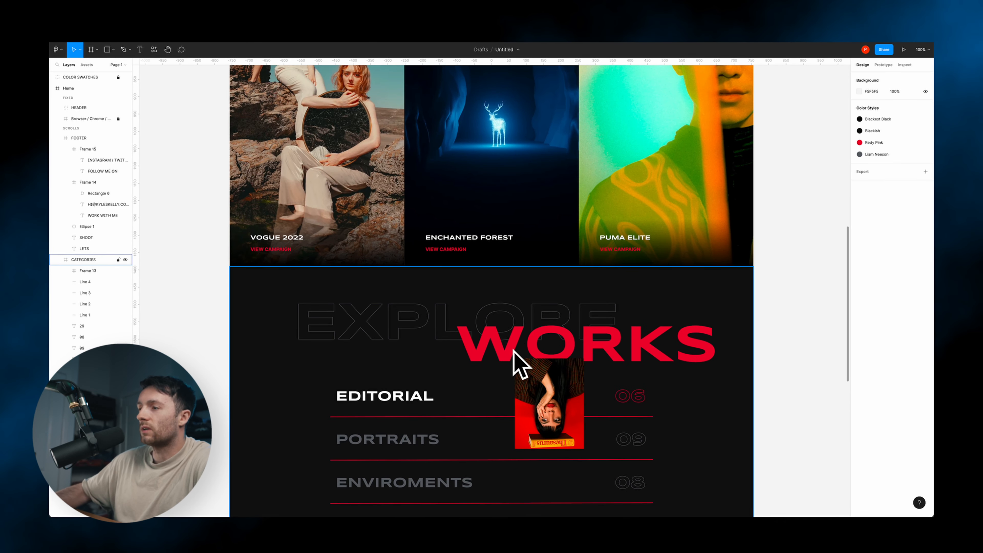
{"action": "scroll", "coordinate": [550, 352], "scroll_direction": "down", "scroll_amount": 15}
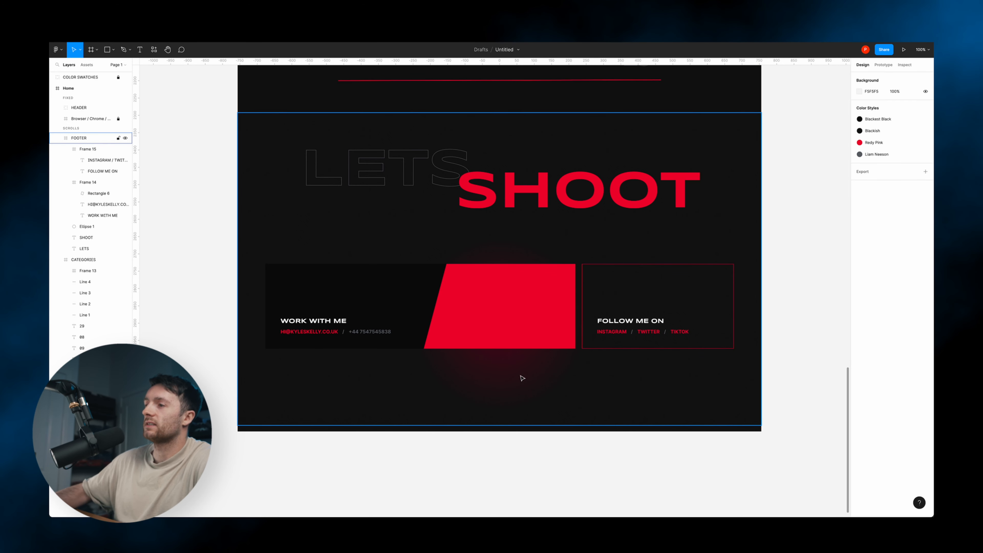
{"action": "left_click", "coordinate": [553, 371]}
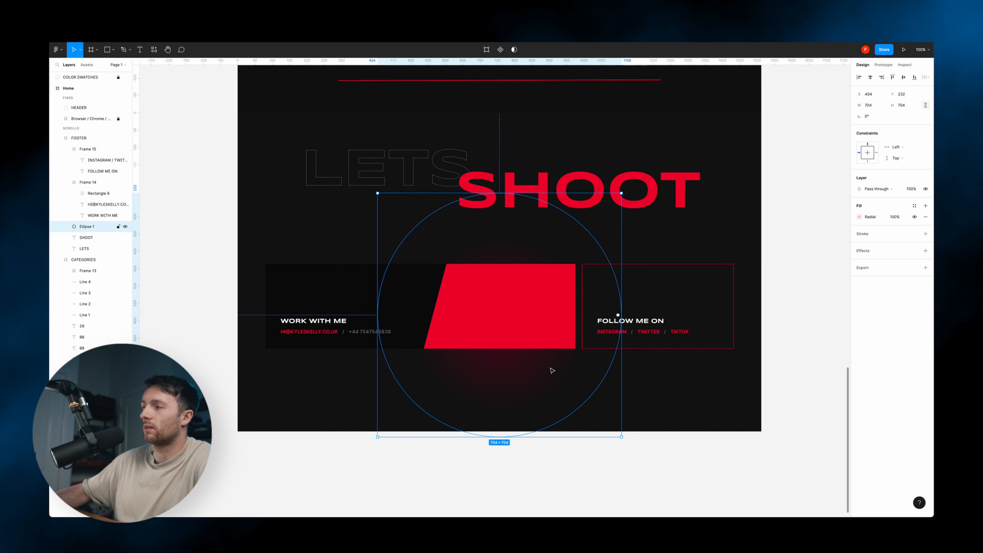
{"action": "left_click", "coordinate": [795, 315]}
{"action": "scroll", "coordinate": [786, 314], "scroll_direction": "up", "scroll_amount": 20}
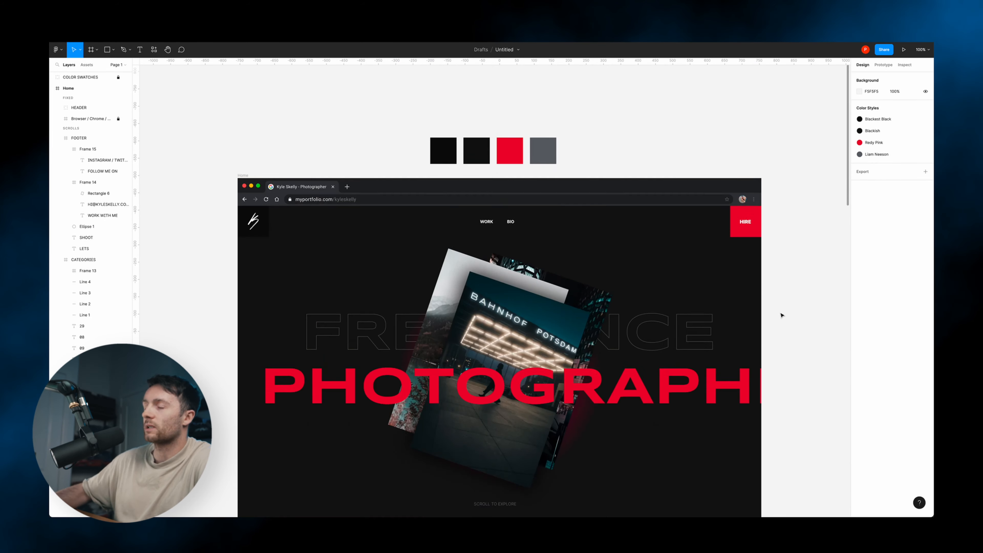
{"action": "scroll", "coordinate": [781, 315], "scroll_direction": "down", "scroll_amount": 12}
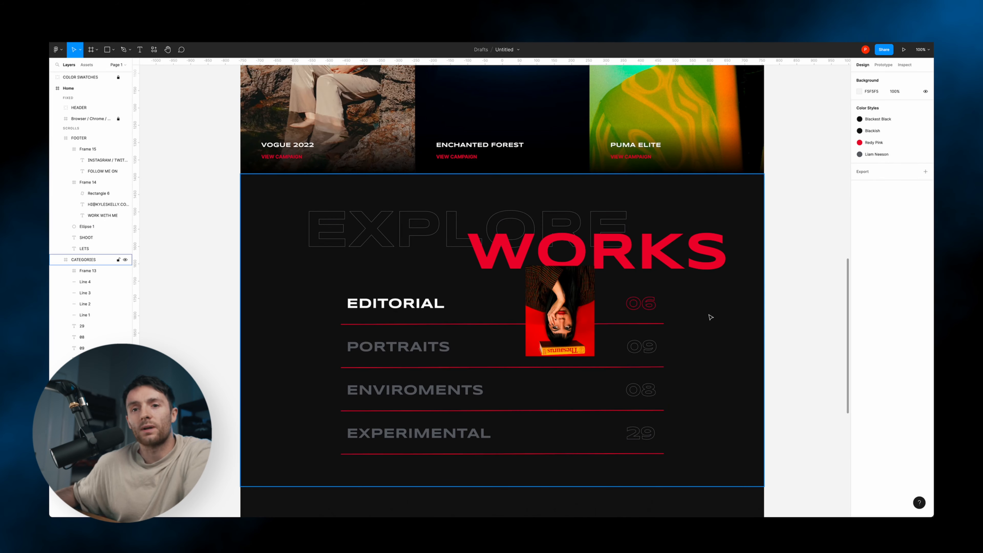
{"action": "scroll", "coordinate": [710, 317], "scroll_direction": "down", "scroll_amount": 10}
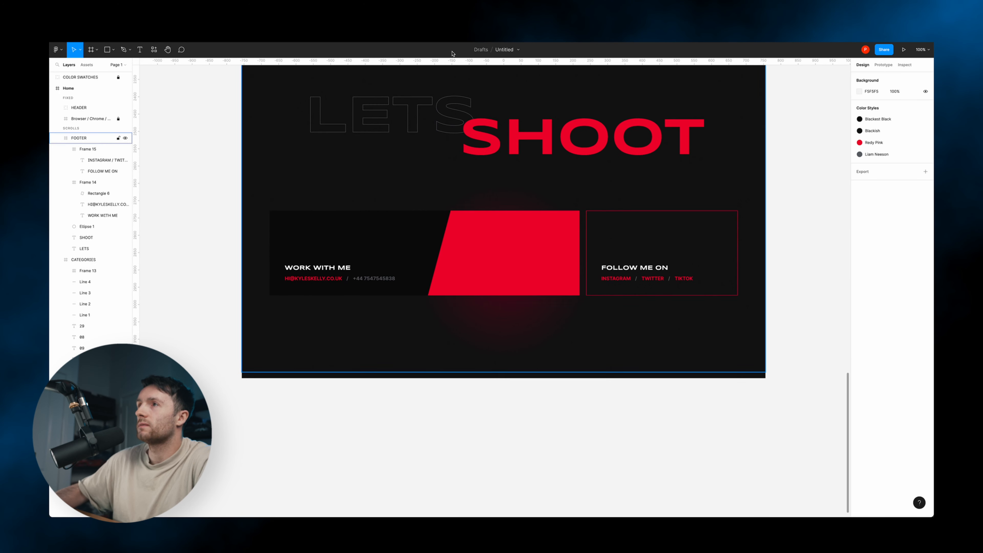
- Paste the black-and-white portrait cutout over the footer's red block and nudge it into place at X 502, Y 3037
{"action": "key", "text": "ctrl+v"}
{"action": "key", "text": "Down"}
{"action": "key", "text": "Down"}
{"action": "key", "text": "Down"}
{"action": "key", "text": "Down"}
{"action": "key", "text": "Down"}
{"action": "key", "text": "Down"}
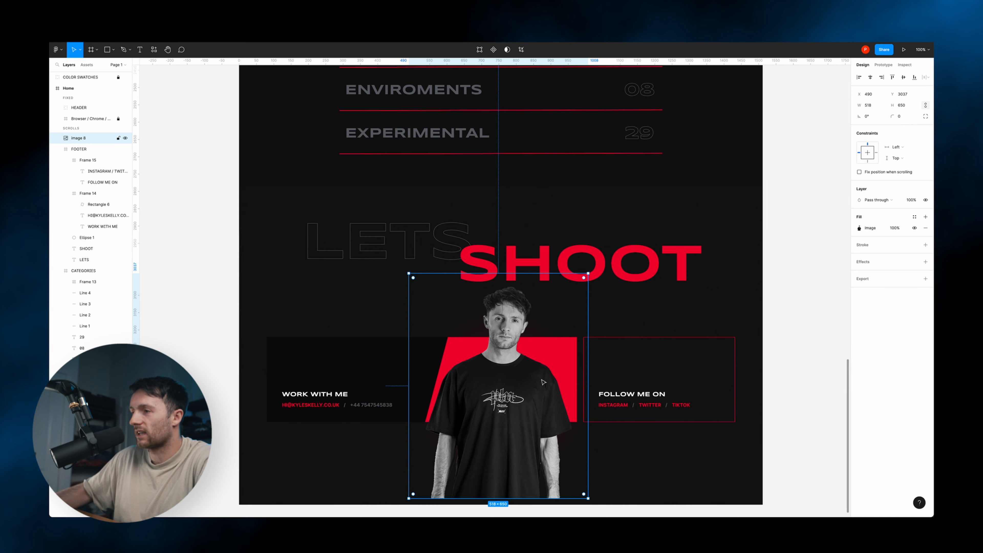
{"action": "key", "text": "Right"}
{"action": "key", "text": "Right"}
{"action": "key", "text": "Right"}
{"action": "key", "text": "Right"}
{"action": "key", "text": "Right"}
{"action": "key", "text": "Right"}
{"action": "key", "text": "Right"}
{"action": "key", "text": "Right"}
{"action": "key", "text": "Right"}
{"action": "key", "text": "Right"}
{"action": "key", "text": "Right"}
{"action": "key", "text": "Right"}
- Preview the LETS SHOOT footer with the portrait in the laptop prototype, then return to the editor
{"action": "scroll", "coordinate": [393, 59], "scroll_direction": "up", "scroll_amount": 3}
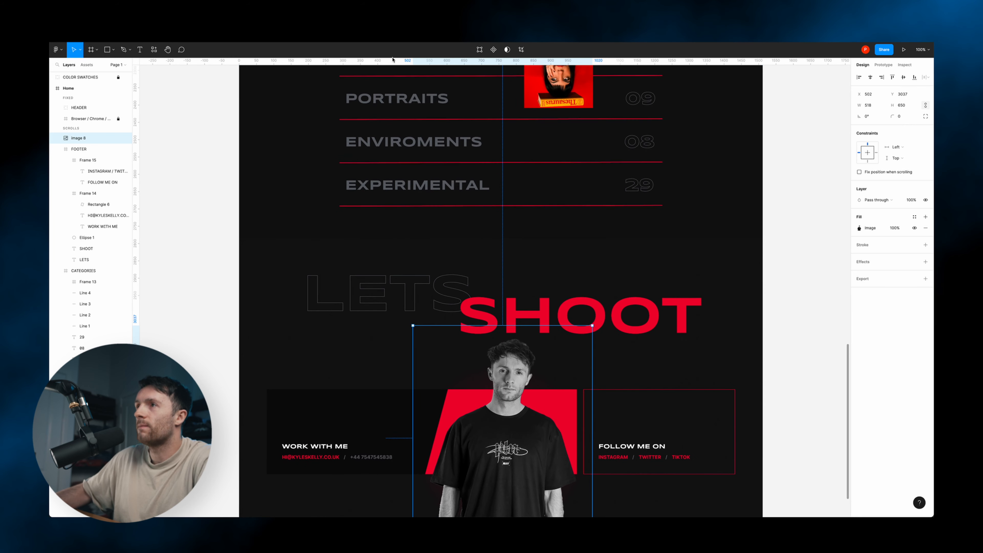
{"action": "key", "text": "ctrl+alt+Return"}
{"action": "scroll", "coordinate": [527, 217], "scroll_direction": "up", "scroll_amount": 2}
{"action": "scroll", "coordinate": [529, 219], "scroll_direction": "down", "scroll_amount": 2}
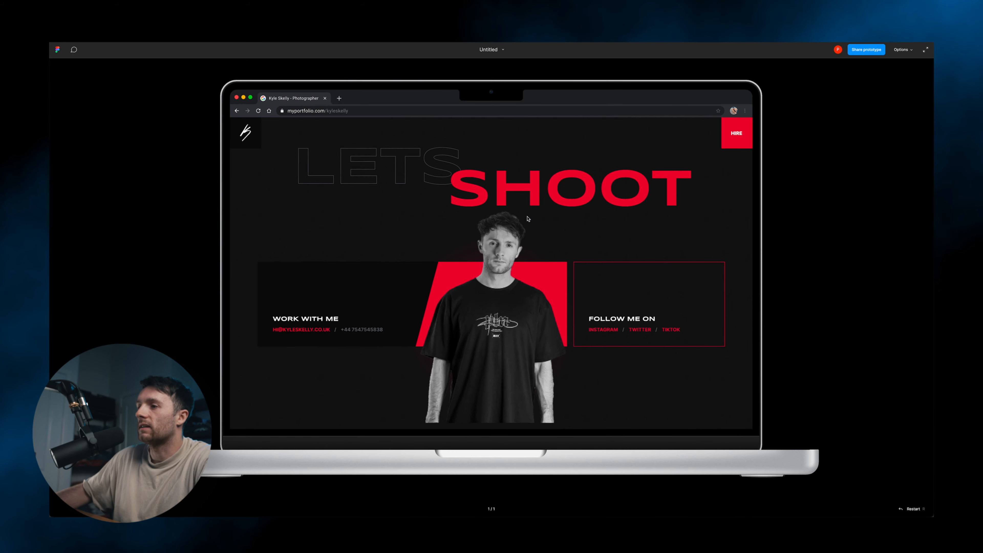
{"action": "key", "text": "Escape"}
- Shorten the Home frame to a height of 3687 so it ends at the footer's lower edge
{"action": "left_click", "coordinate": [336, 255]}
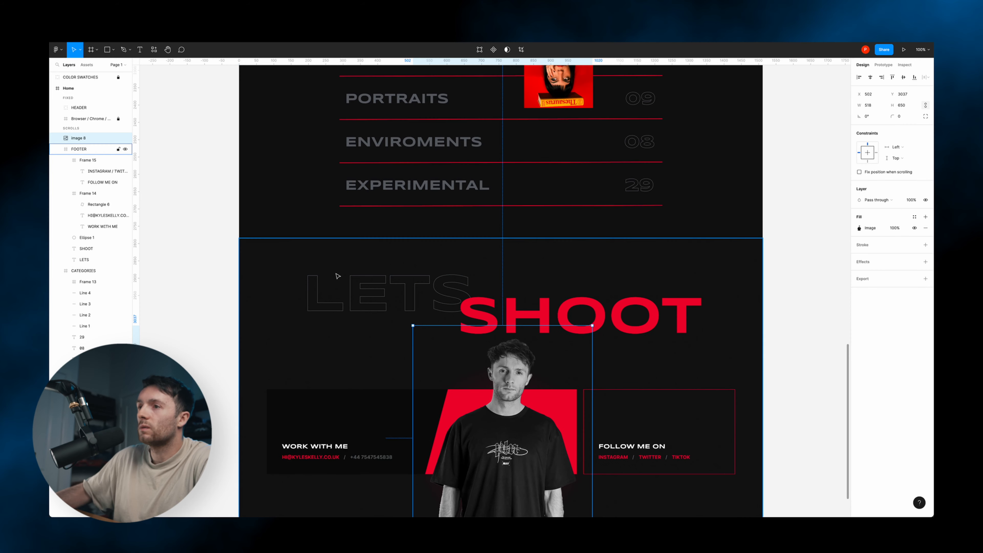
{"action": "scroll", "coordinate": [336, 256], "scroll_direction": "down", "scroll_amount": 5}
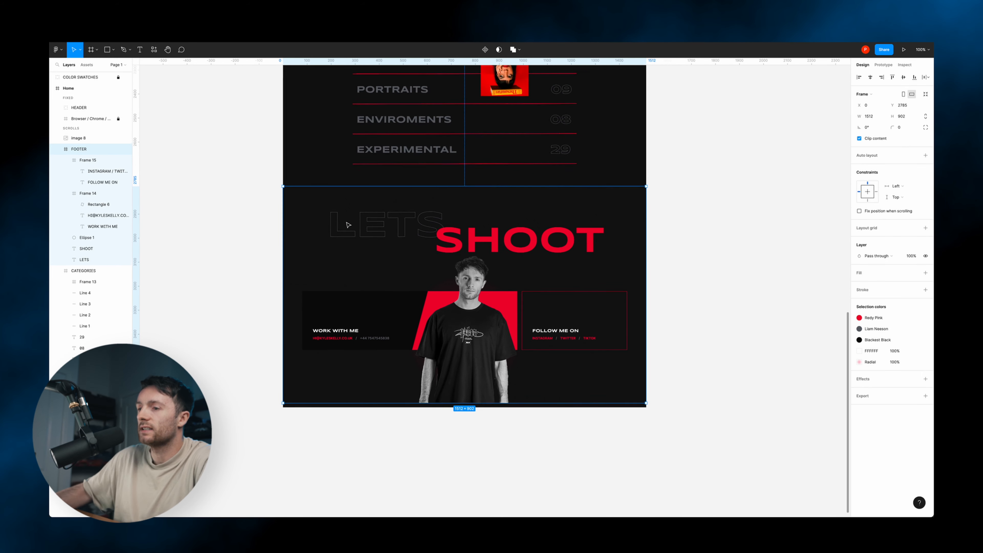
{"action": "scroll", "coordinate": [387, 128], "scroll_direction": "down", "scroll_amount": 2}
{"action": "scroll", "coordinate": [378, 126], "scroll_direction": "down", "scroll_amount": 10}
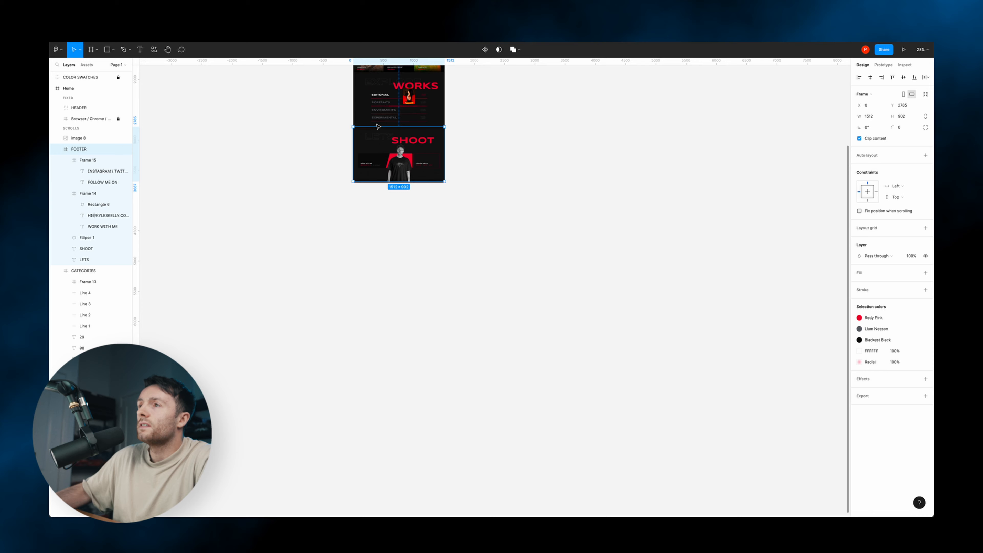
{"action": "scroll", "coordinate": [378, 126], "scroll_direction": "up", "scroll_amount": 15}
{"action": "scroll", "coordinate": [378, 126], "scroll_direction": "down", "scroll_amount": 10}
{"action": "scroll", "coordinate": [329, 132], "scroll_direction": "up", "scroll_amount": 15}
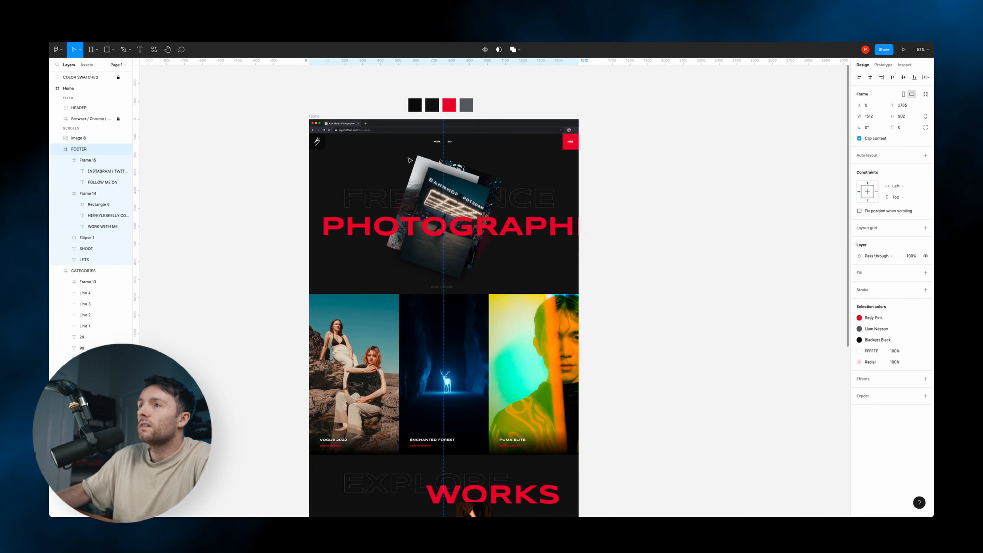
{"action": "left_click", "coordinate": [314, 135]}
{"action": "scroll", "coordinate": [523, 492], "scroll_direction": "down", "scroll_amount": 10}
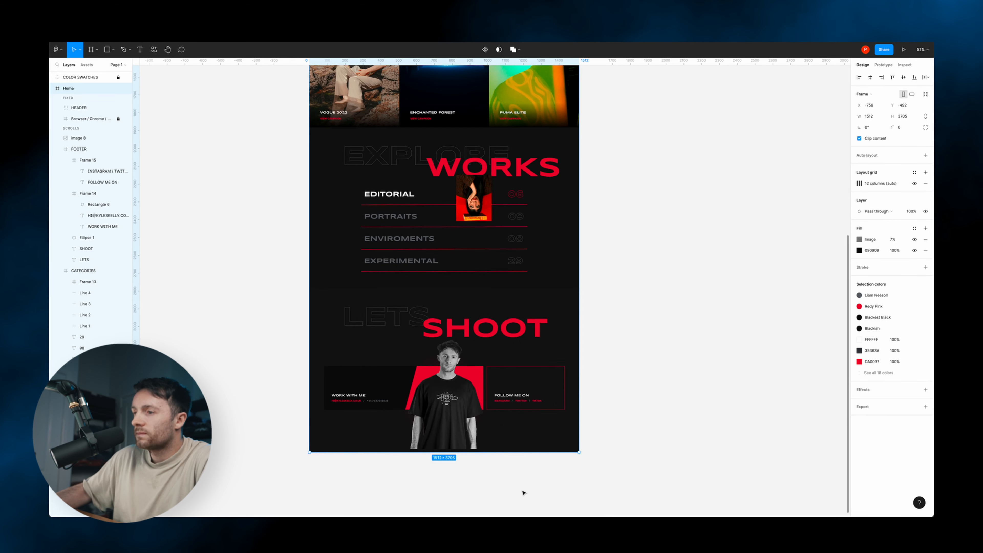
{"action": "left_click_drag", "start_coordinate": [476, 451], "coordinate": [477, 449]}
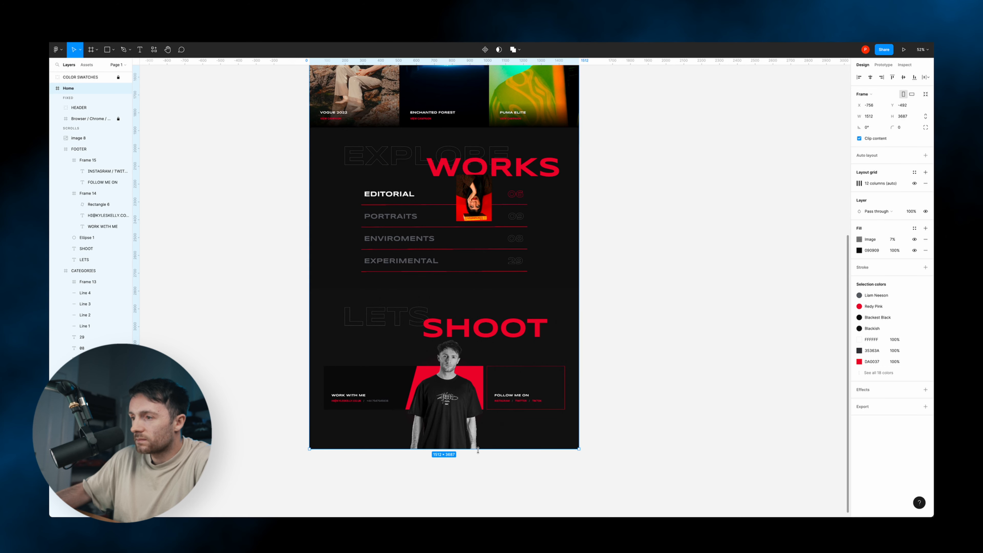
{"action": "key", "text": "Escape"}
- Copy the header logo into the footer's lower-left corner at X 108, Y 815 and reduce its image fill opacity to 20%
{"action": "scroll", "coordinate": [332, 384], "scroll_direction": "up", "scroll_amount": 15}
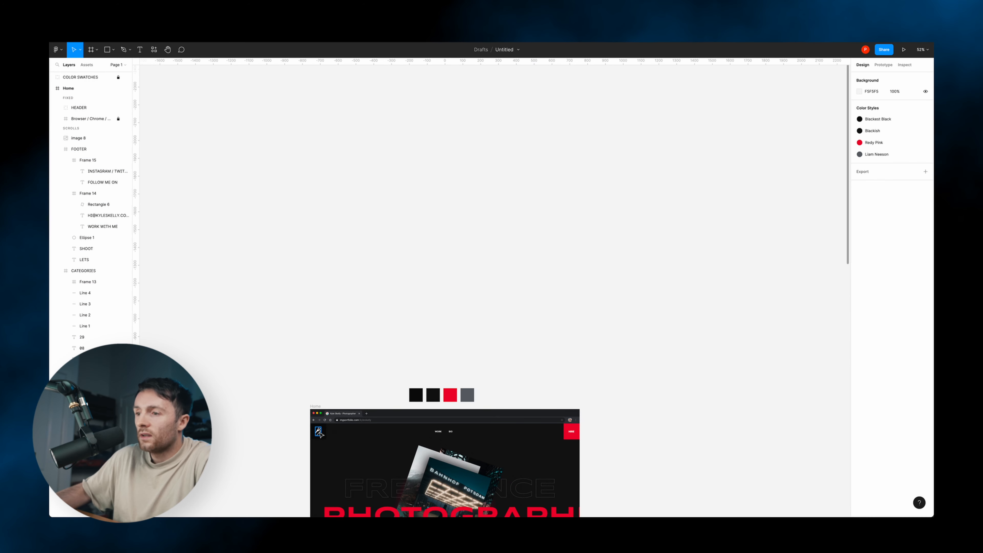
{"action": "left_click", "coordinate": [320, 434]}
{"action": "scroll", "coordinate": [382, 430], "scroll_direction": "down", "scroll_amount": 10}
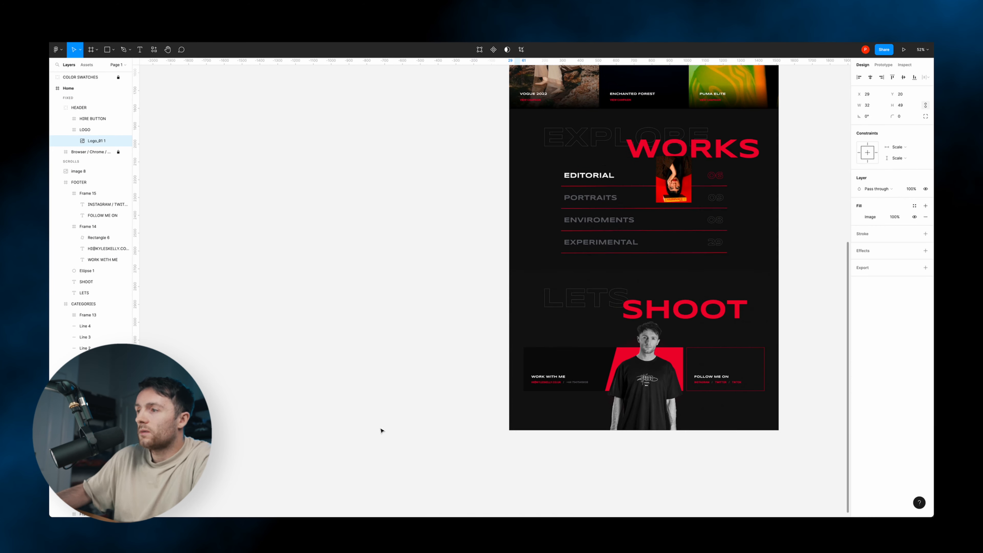
{"action": "left_click", "coordinate": [566, 416]}
{"action": "key", "text": "ctrl+v"}
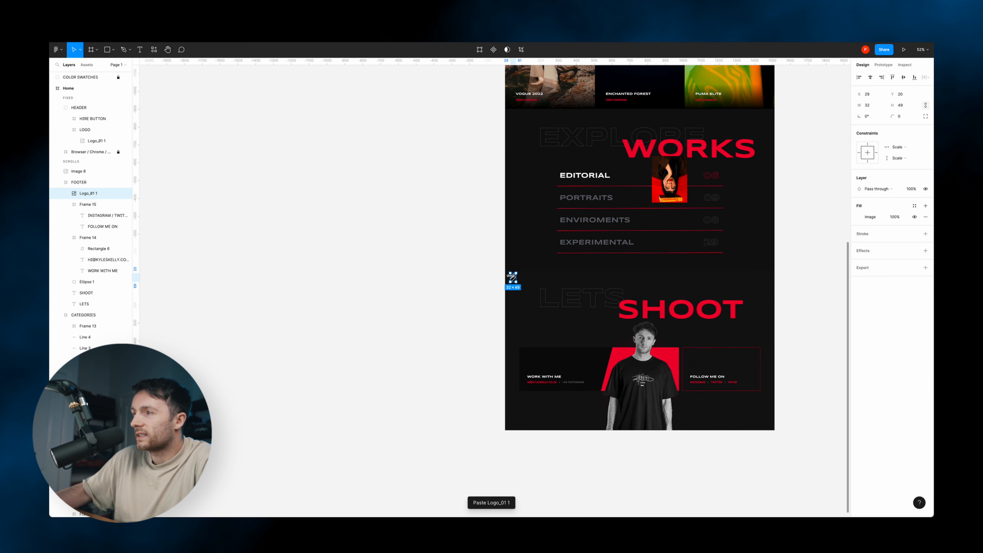
{"action": "left_click_drag", "start_coordinate": [513, 278], "coordinate": [525, 418]}
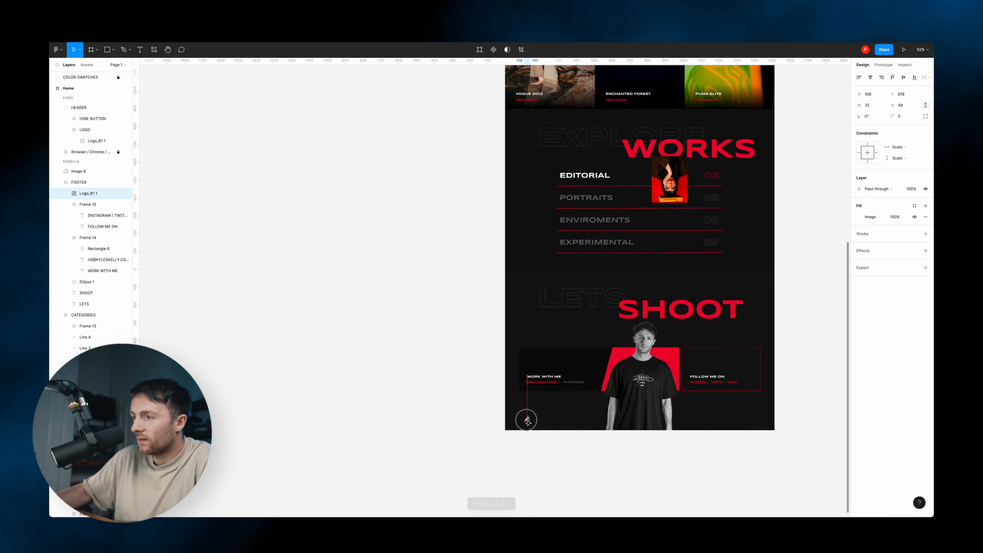
{"action": "left_click", "coordinate": [896, 218]}
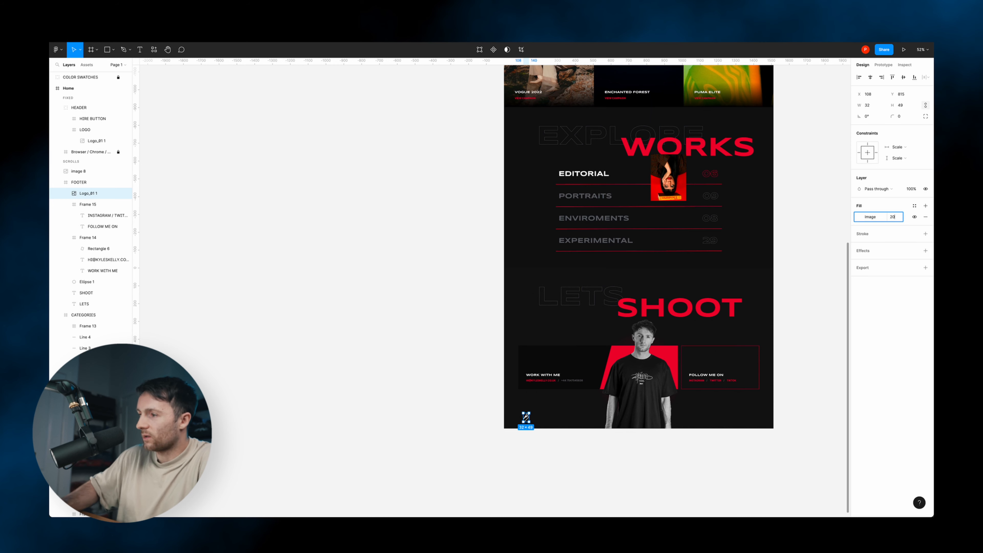
{"action": "left_click", "coordinate": [681, 442]}
- Duplicate the WORK WITH ME contact line beside the footer logo and change the copy's text to COPYRIGHT 2022
{"action": "scroll", "coordinate": [680, 441], "scroll_direction": "up", "scroll_amount": 5}
{"action": "left_click", "coordinate": [419, 322]}
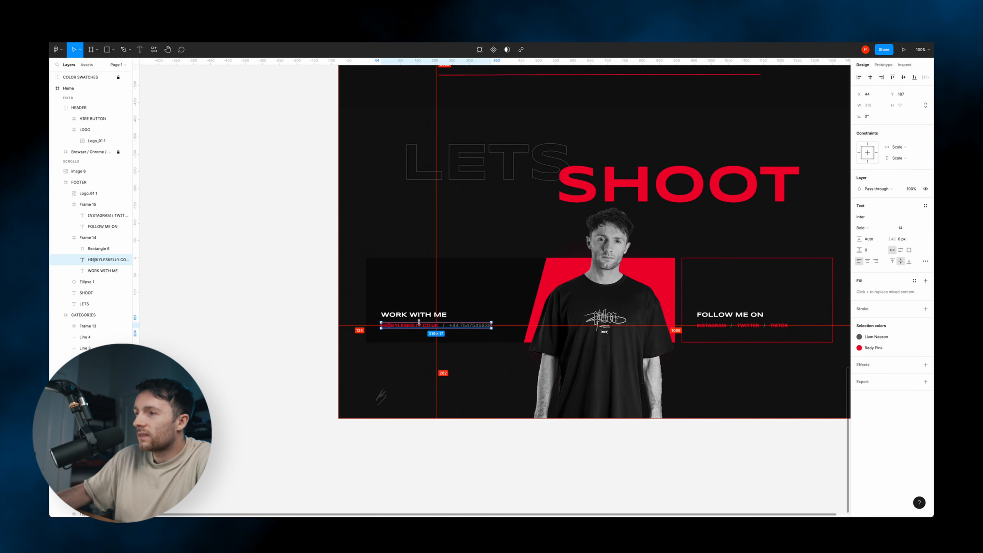
{"action": "left_click_drag", "start_coordinate": [422, 362], "coordinate": [428, 397]}
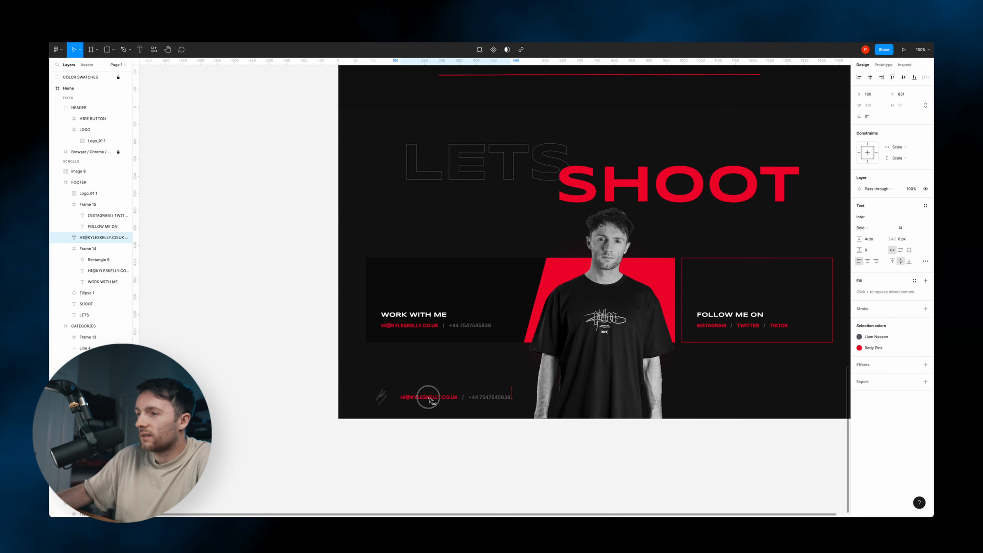
{"action": "double_click", "coordinate": [430, 397]}
{"action": "type", "text": "COPY"}
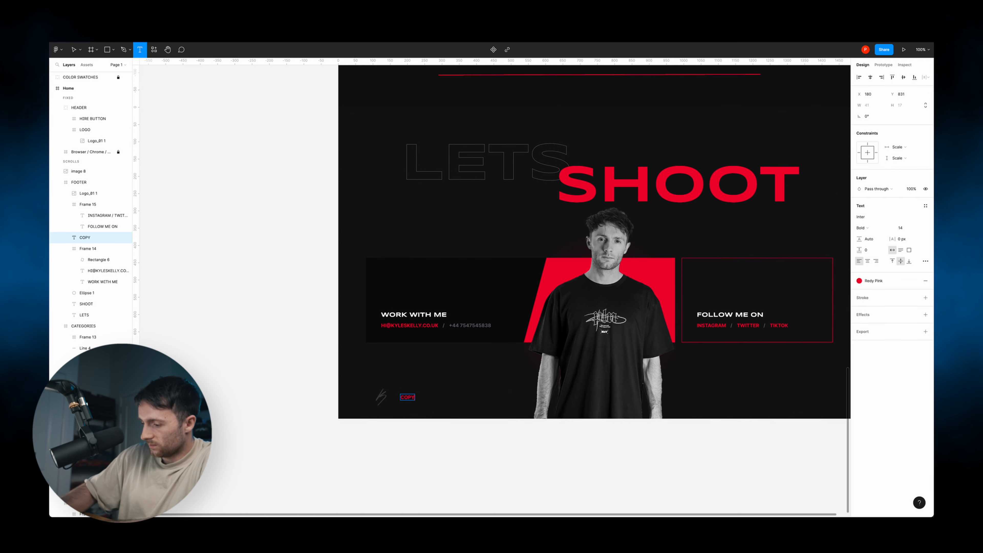
{"action": "type", "text": "C"}
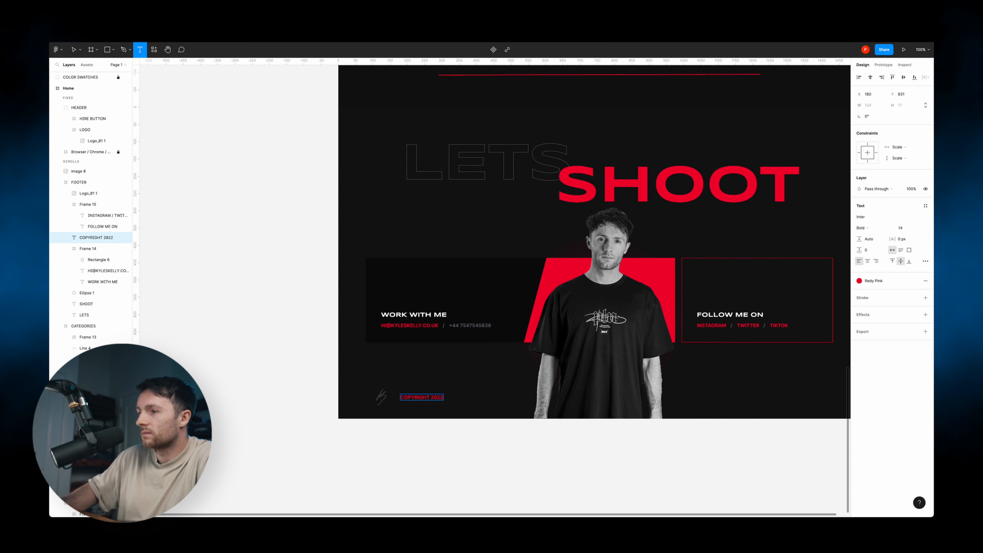
{"action": "key", "text": "Escape"}
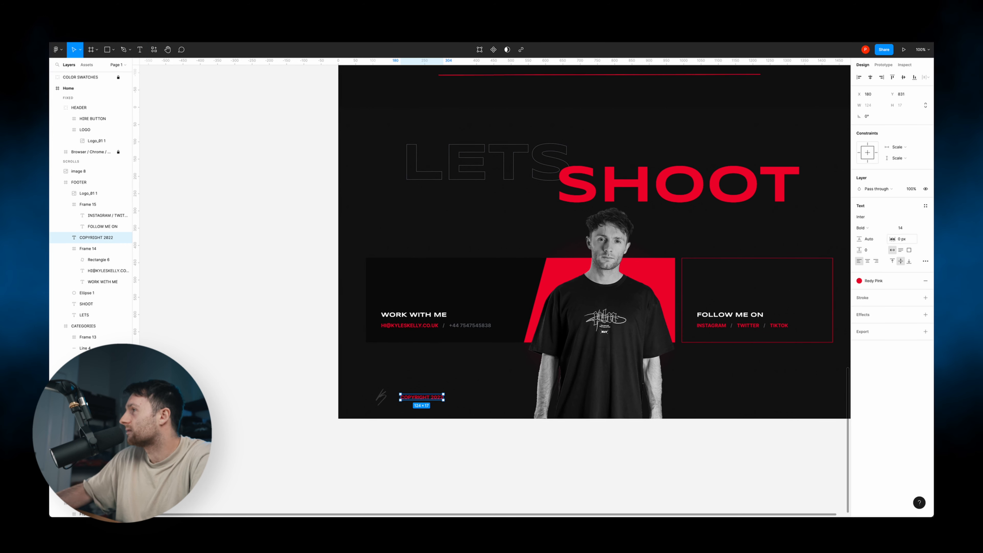
- Set the COPYRIGHT 2022 text to size 12 and apply the Liam Neeson color style
{"action": "double_click", "coordinate": [419, 398]}
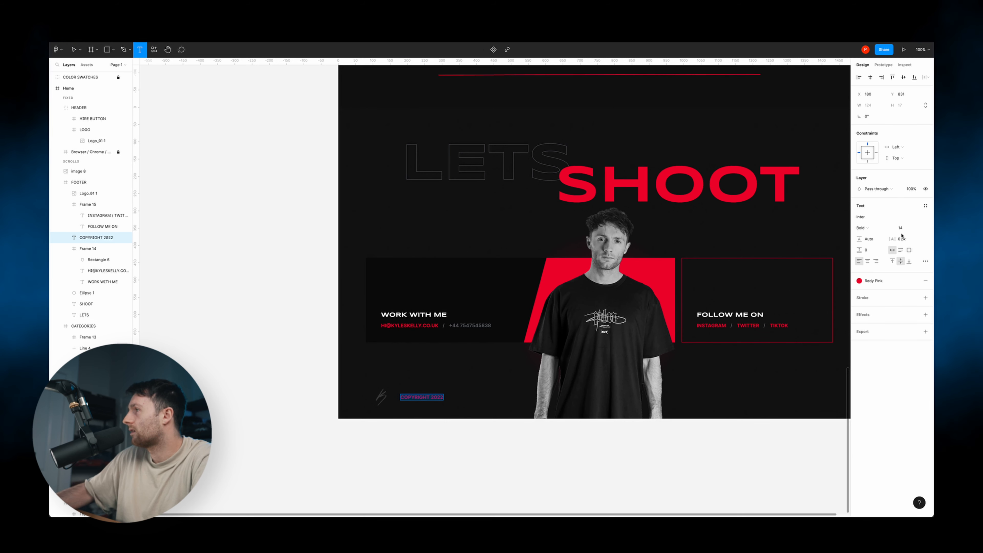
{"action": "key", "text": "Return"}
{"action": "key", "text": "Escape"}
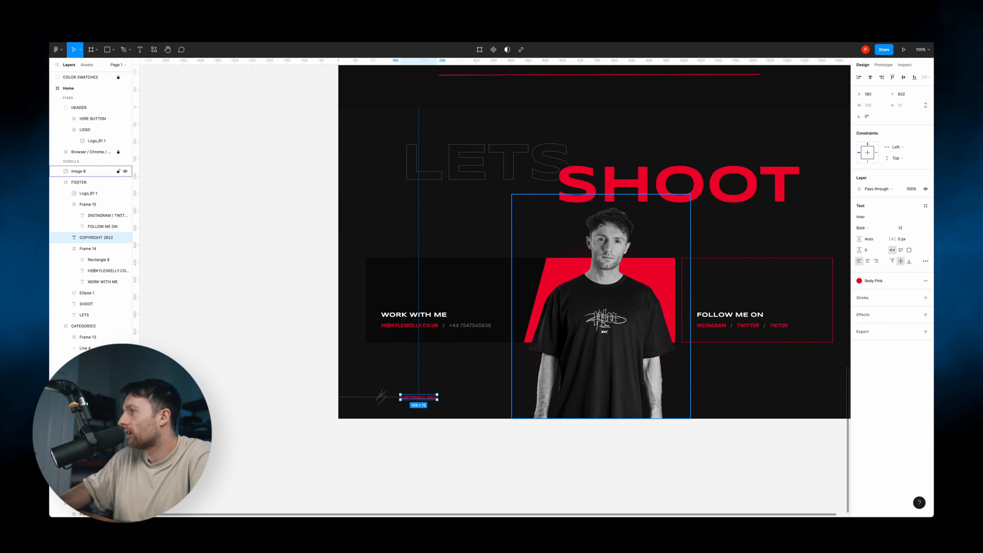
{"action": "left_click", "coordinate": [883, 280]}
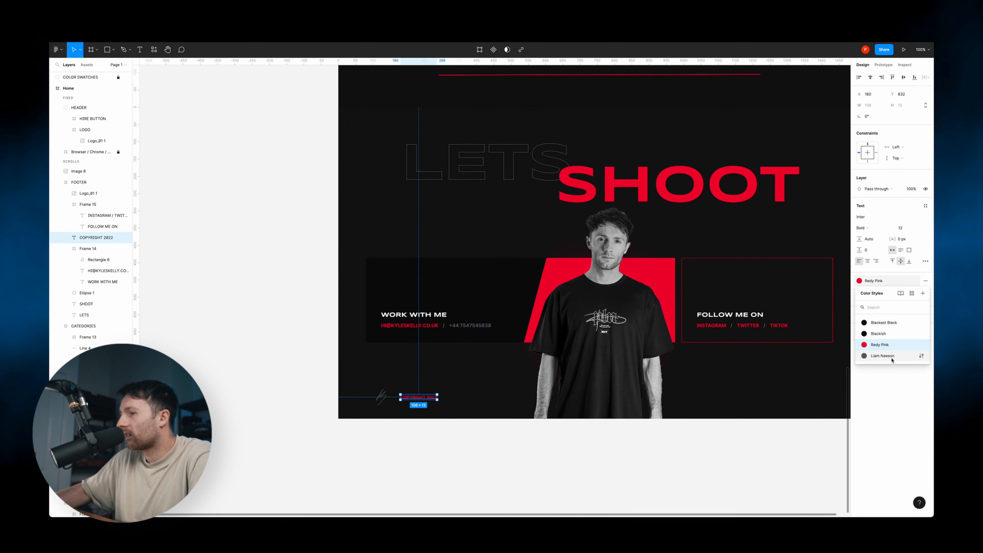
{"action": "left_click", "coordinate": [883, 356]}
- Duplicate the copyright text at the footer's lower-right corner, change it to ALL RIGHTS RESERVED and line it up with the FOLLOW ME ON box edge
{"action": "scroll", "coordinate": [580, 348], "scroll_direction": "right", "scroll_amount": 3}
{"action": "left_click_drag", "start_coordinate": [367, 395], "coordinate": [770, 401]}
{"action": "double_click", "coordinate": [765, 394]}
{"action": "type", "text": "ALL RIGHTS RESERVED"}
{"action": "key", "text": "Escape"}
{"action": "left_click_drag", "start_coordinate": [785, 397], "coordinate": [774, 397]}
- Show the layout grid and move the footer logo and copyright text together to the first column's left edge
{"action": "key", "text": "ctrl+g"}
{"action": "left_click", "coordinate": [333, 395]}
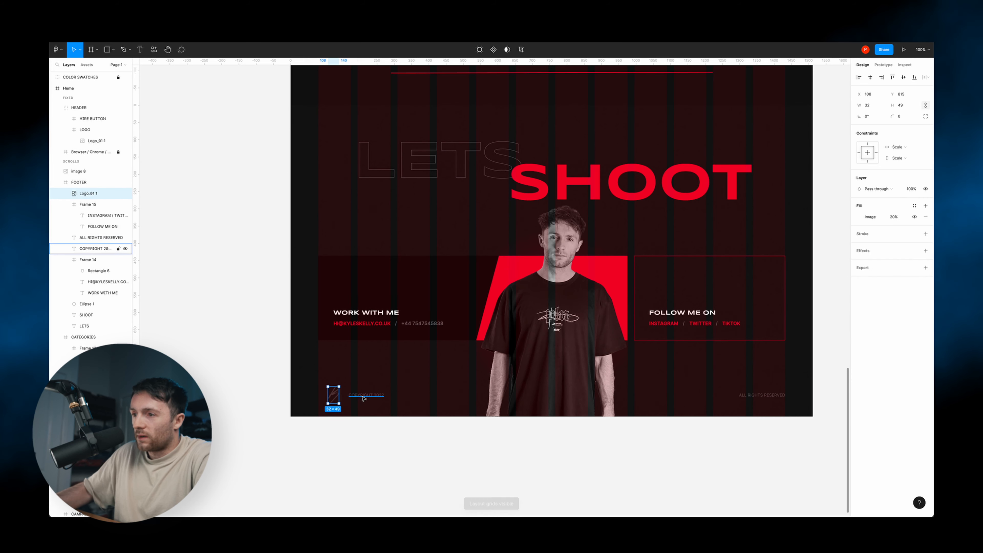
{"action": "left_click", "coordinate": [370, 397], "text": "shift"}
{"action": "left_click_drag", "start_coordinate": [370, 397], "coordinate": [354, 398]}
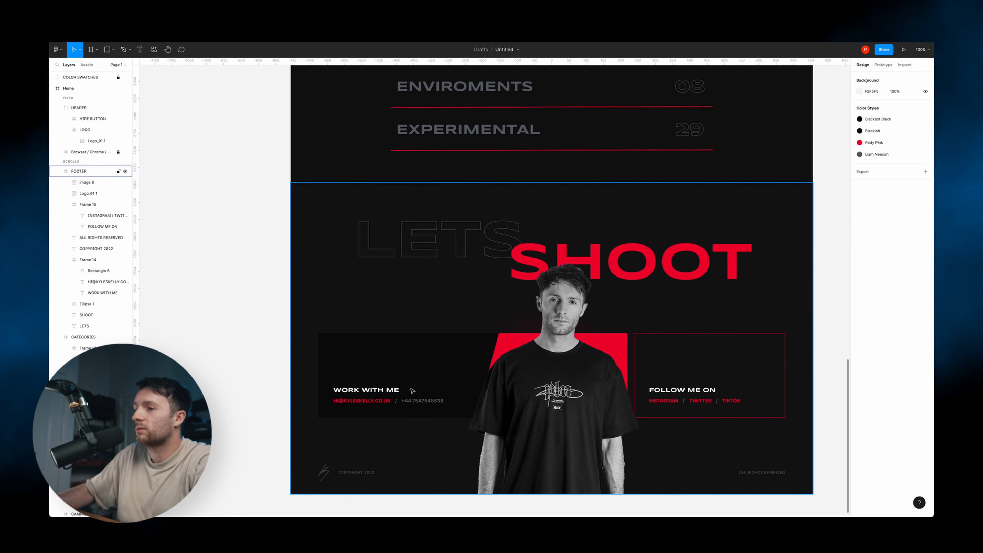
- Paste a small dark circular image at 20% fill above the WORK WITH ME heading and another image into the FOLLOW ME ON box
{"action": "key", "text": "Escape"}
{"action": "left_click", "coordinate": [417, 351]}
{"action": "key", "text": "ctrl+v"}
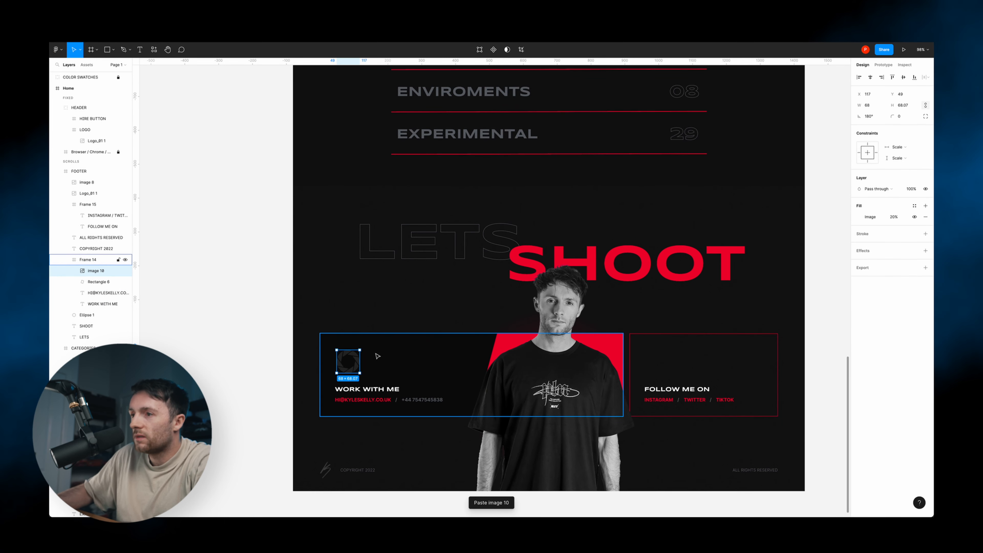
{"action": "left_click", "coordinate": [241, 322]}
{"action": "left_click", "coordinate": [688, 381]}
{"action": "key", "text": "ctrl+v"}
{"action": "left_click_drag", "start_coordinate": [705, 379], "coordinate": [760, 360]}
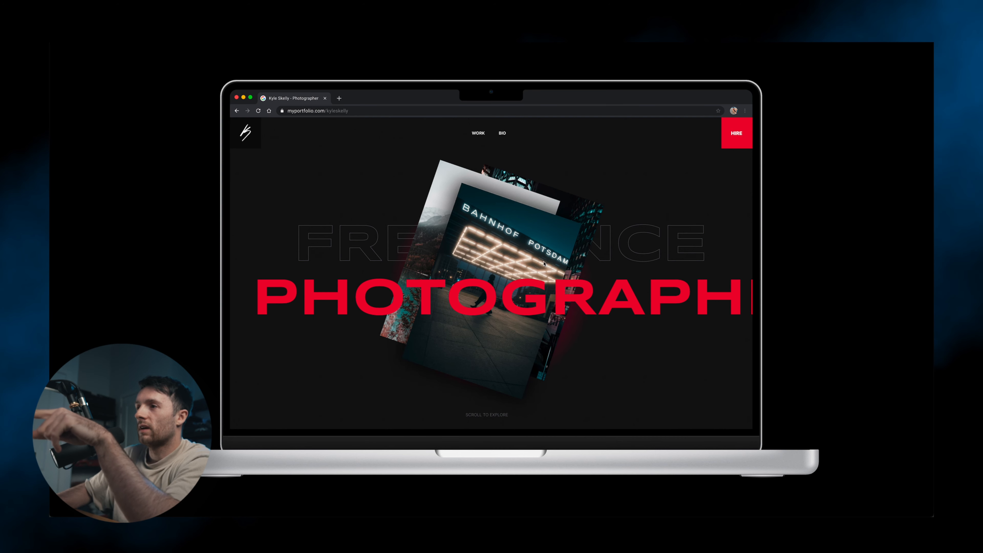
- Review the laptop prototype from the hero through the campaign grid to the EXPLORE WORKS category list
{"action": "scroll", "coordinate": [540, 265], "scroll_direction": "down", "scroll_amount": 2}
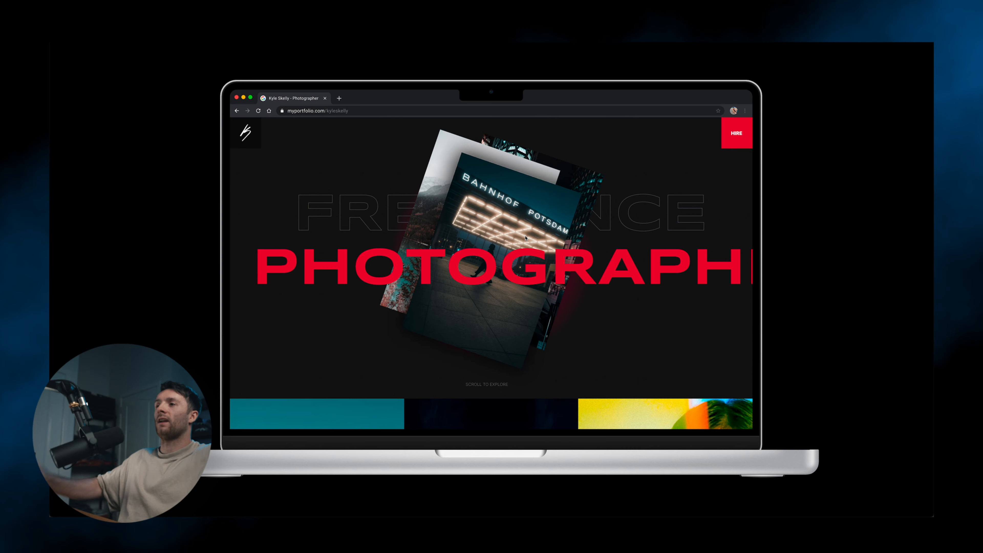
{"action": "scroll", "coordinate": [525, 238], "scroll_direction": "down", "scroll_amount": 5}
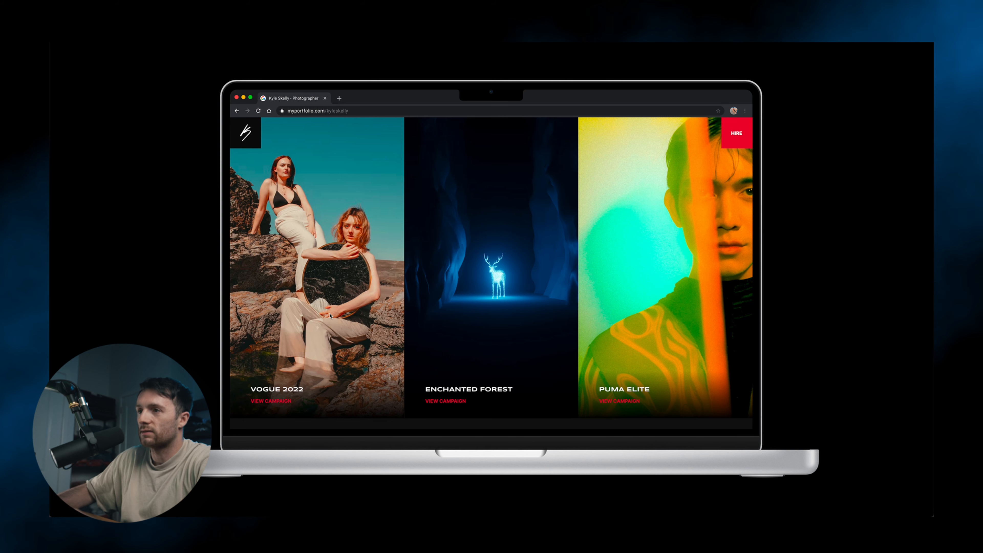
{"action": "scroll", "coordinate": [341, 302], "scroll_direction": "up", "scroll_amount": 1}
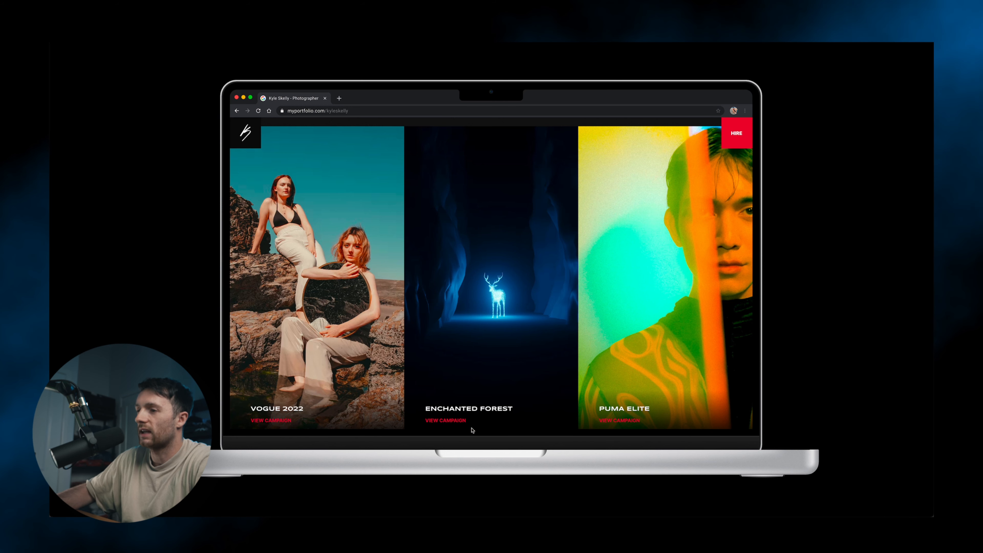
{"action": "scroll", "coordinate": [508, 336], "scroll_direction": "down", "scroll_amount": 5}
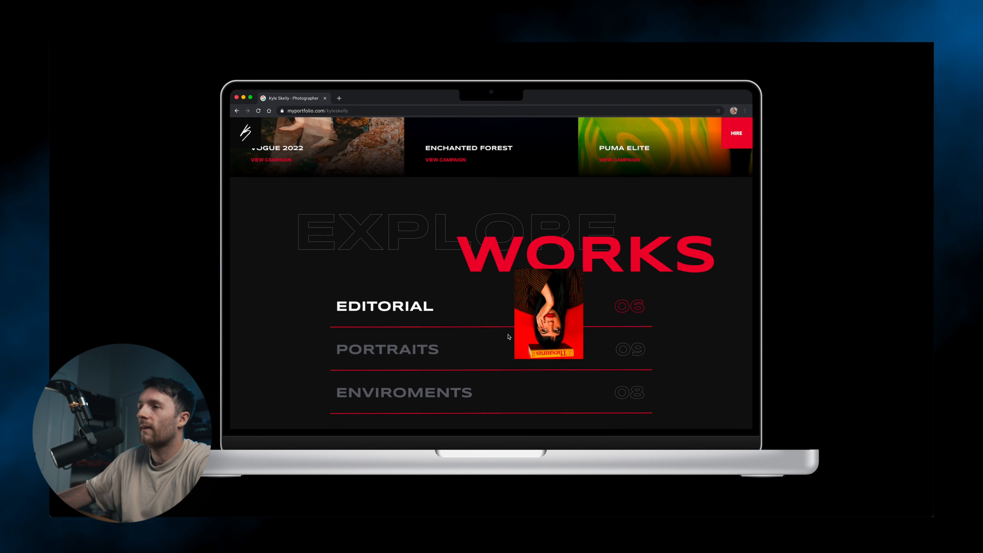
{"action": "scroll", "coordinate": [508, 336], "scroll_direction": "down", "scroll_amount": 1}
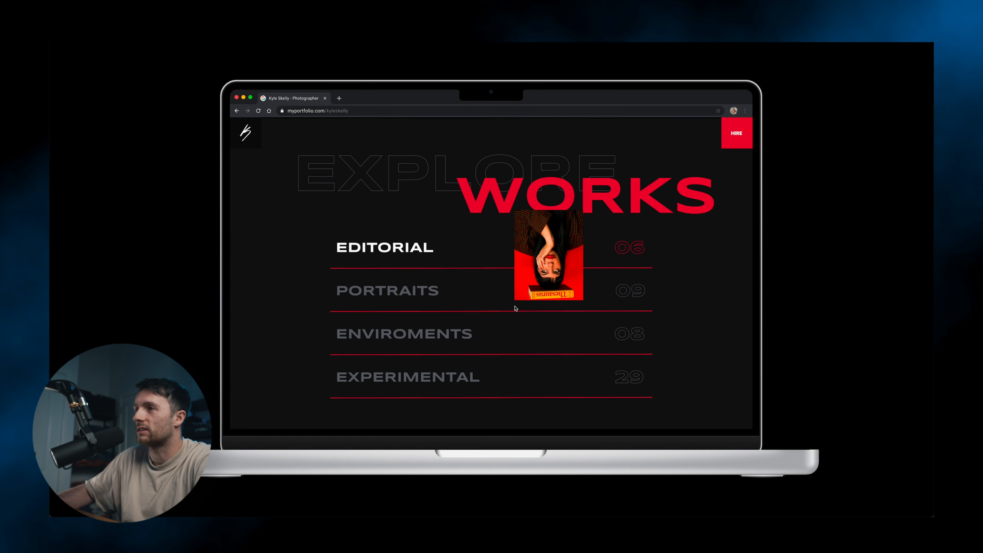
{"action": "scroll", "coordinate": [513, 252], "scroll_direction": "down", "scroll_amount": 1}
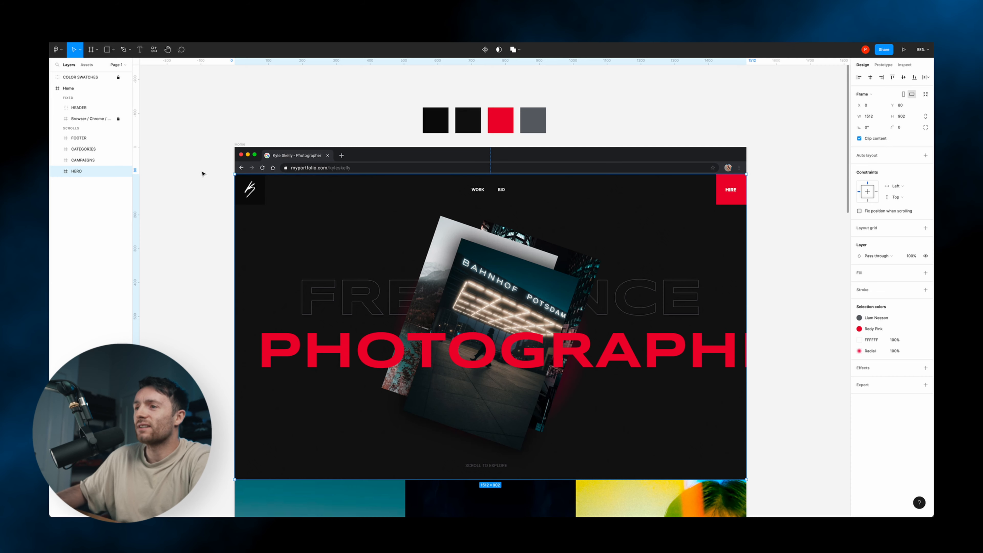
- Draw a loose looping freehand line with the Pencil tool across the whole hero section, extending beyond both sides of the page
{"action": "left_click", "coordinate": [180, 175]}
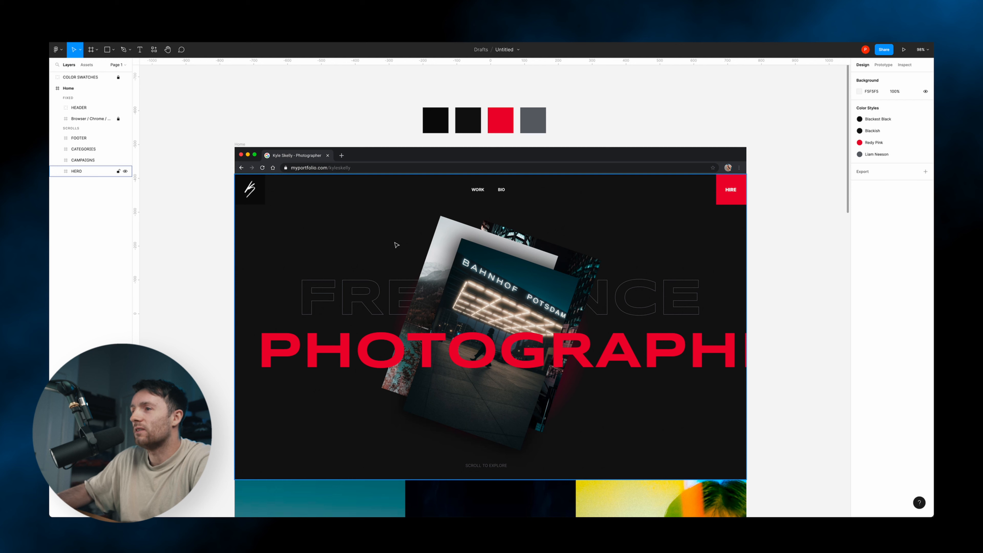
{"action": "left_click", "coordinate": [58, 172]}
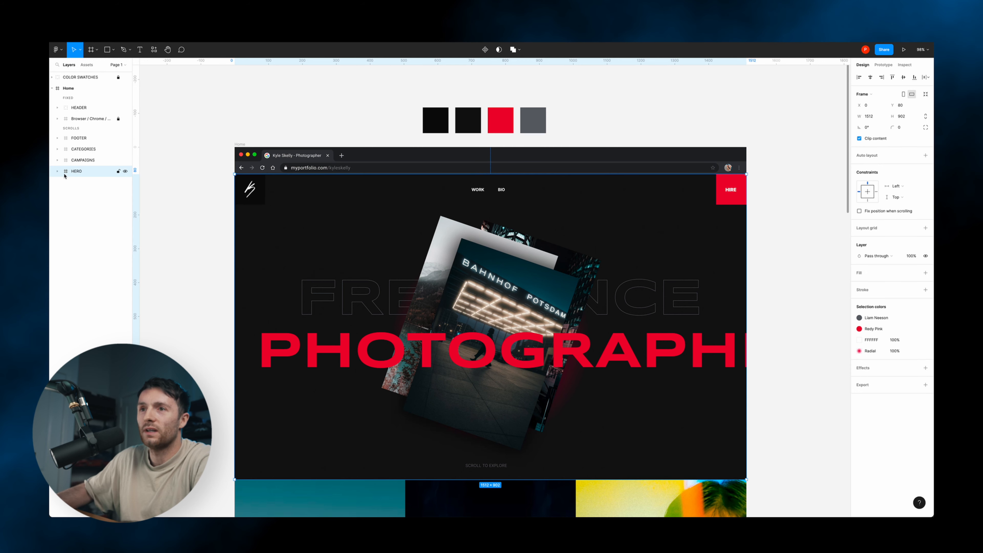
{"action": "left_click", "coordinate": [85, 282]}
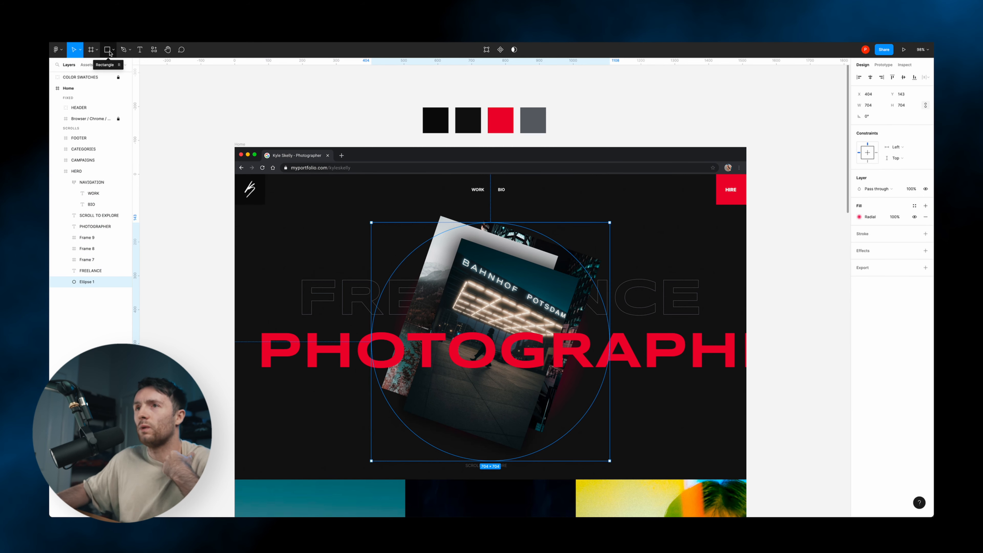
{"action": "left_click", "coordinate": [130, 50]}
{"action": "left_click", "coordinate": [117, 76]}
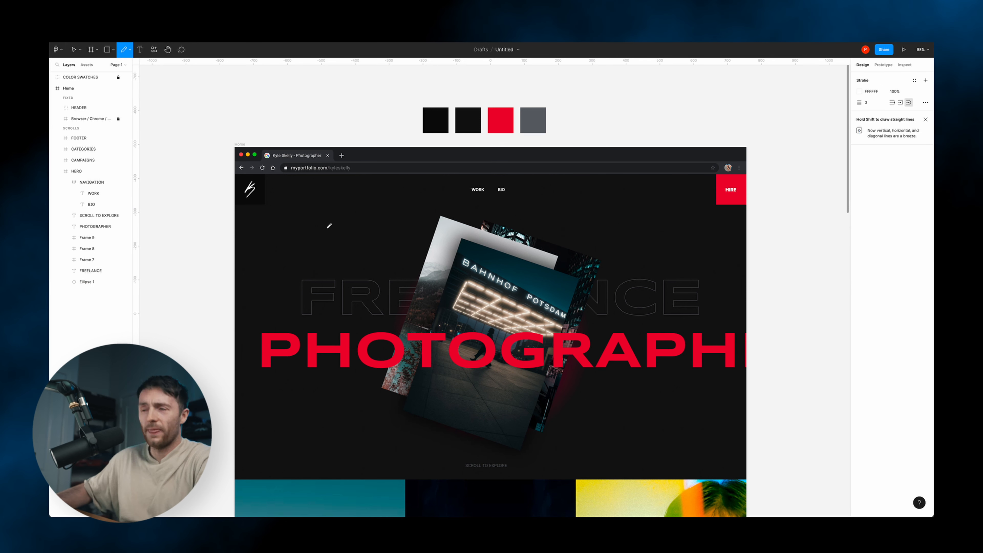
{"action": "mouse_move", "coordinate": [349, 328]}
{"action": "left_mouse_down"}
{"action": "mouse_move", "coordinate": [303, 294]}
{"action": "mouse_move", "coordinate": [364, 185]}
{"action": "mouse_move", "coordinate": [440, 276]}
{"action": "mouse_move", "coordinate": [575, 400]}
{"action": "mouse_move", "coordinate": [542, 207]}
{"action": "mouse_move", "coordinate": [669, 224]}
{"action": "left_mouse_up"}
{"action": "mouse_move", "coordinate": [804, 471]}
{"action": "left_mouse_down"}
{"action": "mouse_move", "coordinate": [495, 303]}
{"action": "mouse_move", "coordinate": [143, 430]}
{"action": "left_mouse_up"}
{"action": "key", "text": "v"}
- Set the looping line's white stroke to a weight of 1 and an opacity of 6%
{"action": "left_click", "coordinate": [359, 188]}
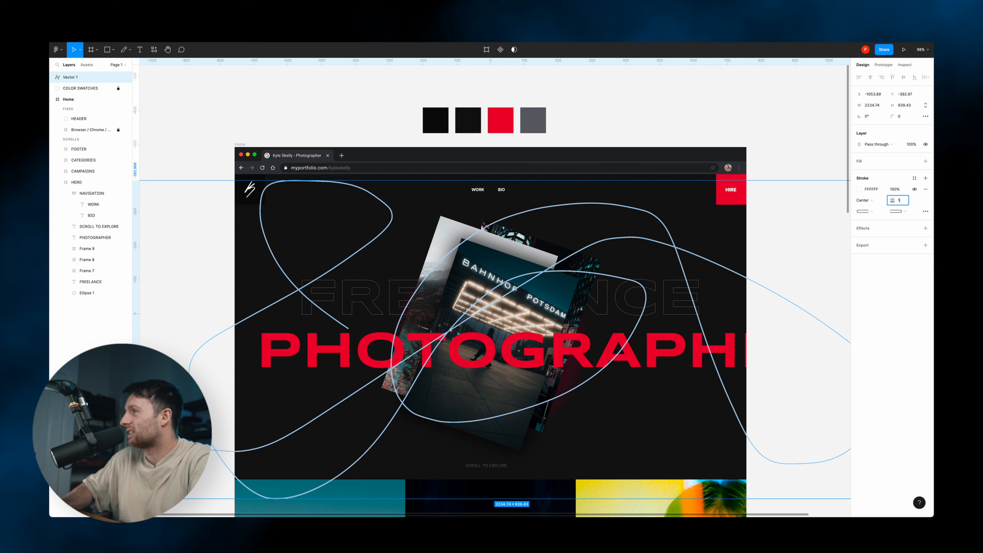
{"action": "type", "text": "1"}
{"action": "key", "text": "Return"}
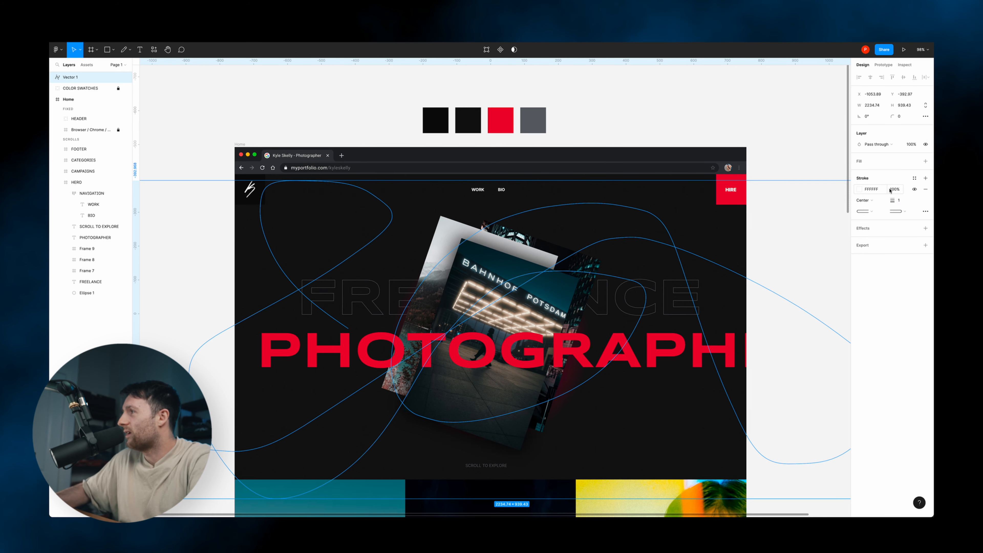
{"action": "type", "text": "10"}
{"action": "key", "text": "Return"}
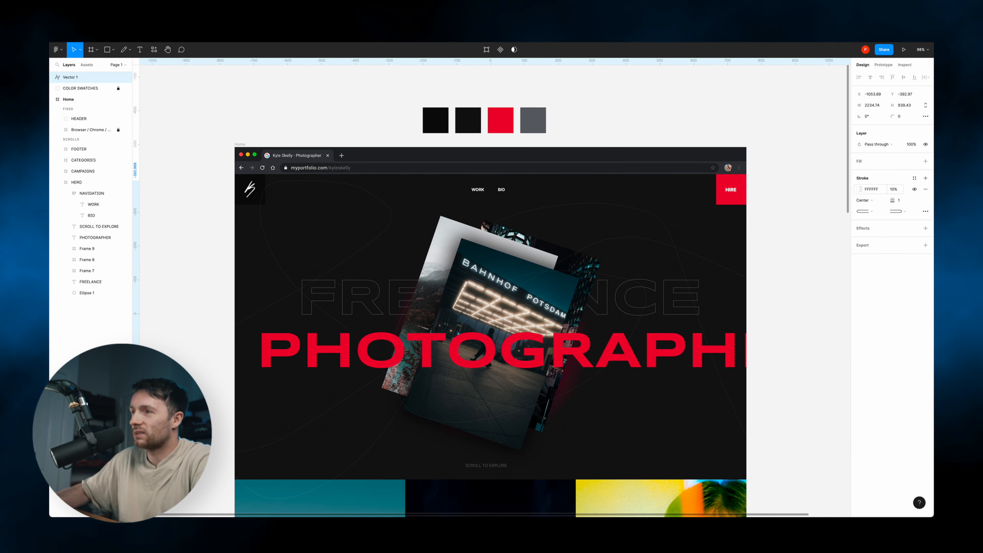
{"action": "left_click", "coordinate": [897, 190]}
{"action": "type", "text": "6"}
{"action": "key", "text": "Return"}
- Shift the looping line to the right and place its layer in the HERO frame between FREELANCE and the ellipse
{"action": "left_click_drag", "start_coordinate": [764, 243], "coordinate": [851, 244]}
{"action": "left_click_drag", "start_coordinate": [72, 77], "coordinate": [75, 286]}
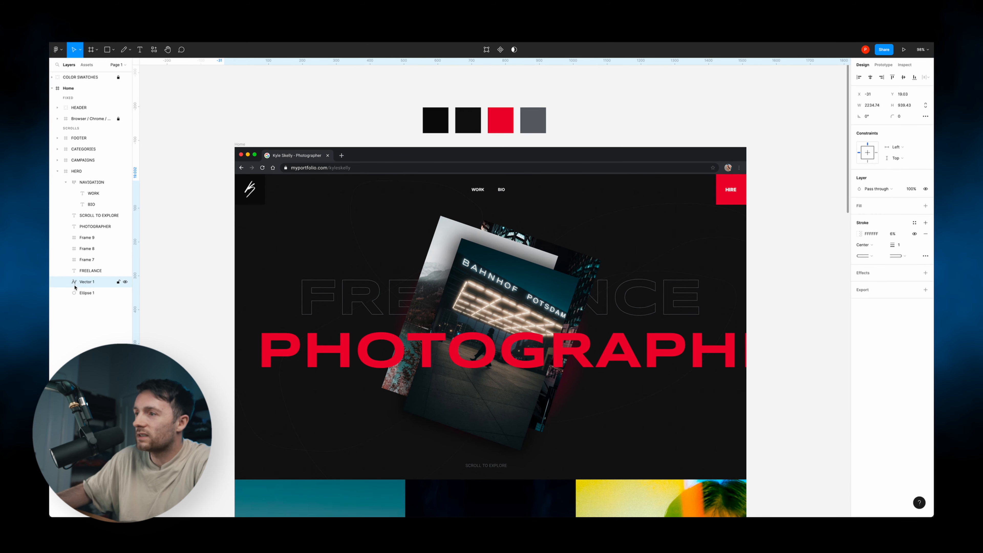
{"action": "left_click", "coordinate": [678, 116]}
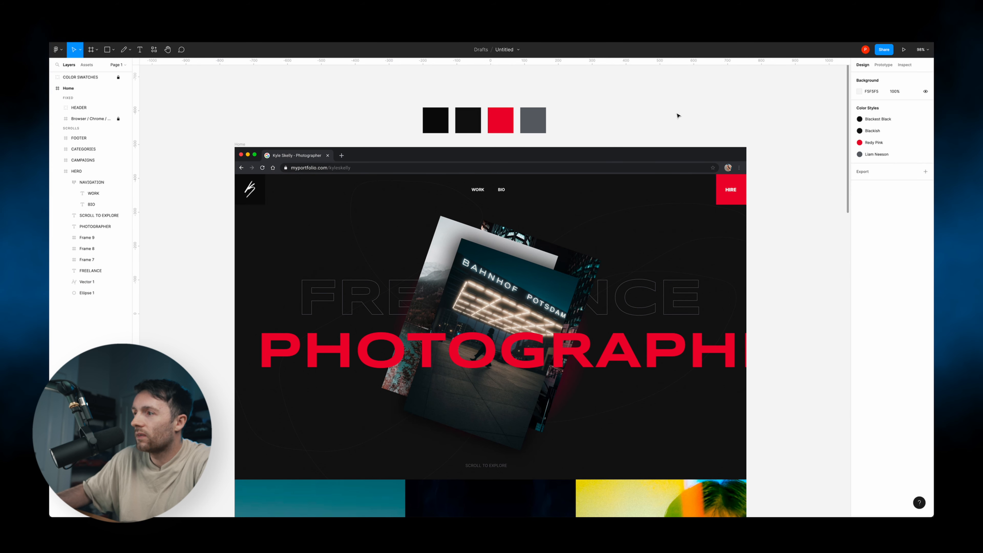
- Nudge the looping line slightly left in the hero, to about X -49
{"action": "left_click", "coordinate": [350, 212]}
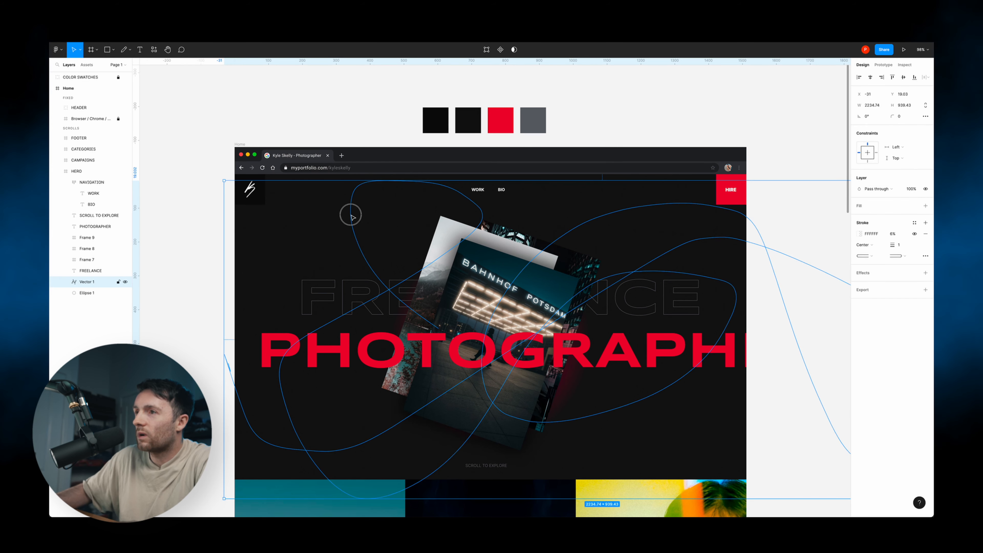
{"action": "left_click_drag", "start_coordinate": [350, 212], "coordinate": [350, 215]}
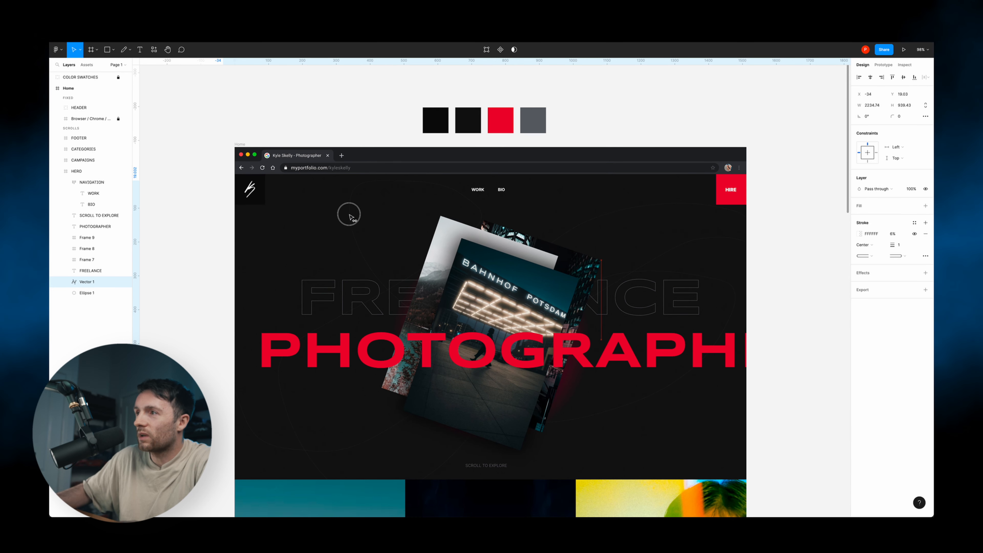
{"action": "left_click_drag", "start_coordinate": [349, 217], "coordinate": [343, 215]}
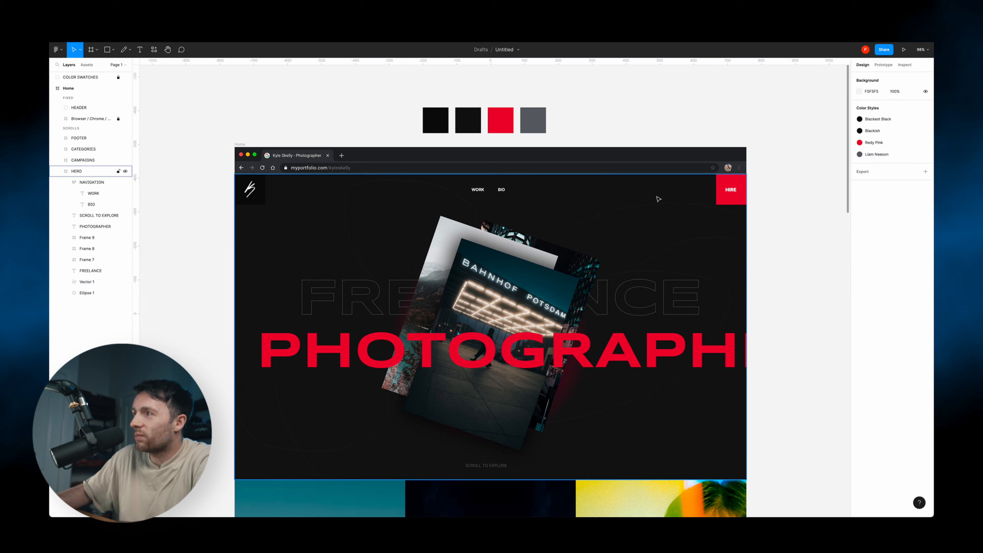
{"action": "left_click", "coordinate": [647, 204]}
{"action": "left_click", "coordinate": [618, 102]}
- Paste a copy of the looping line over the LETS SHOOT footer section and place its layer beneath the FOOTER frame
{"action": "scroll", "coordinate": [626, 103], "scroll_direction": "down", "scroll_amount": 15}
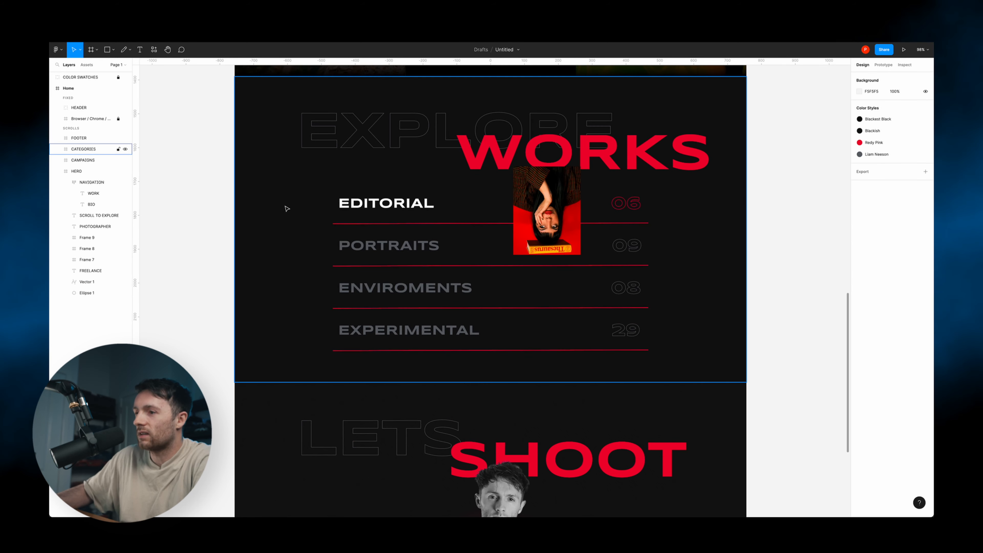
{"action": "scroll", "coordinate": [286, 209], "scroll_direction": "down", "scroll_amount": 5}
{"action": "left_click", "coordinate": [302, 215]}
{"action": "key", "text": "ctrl+v"}
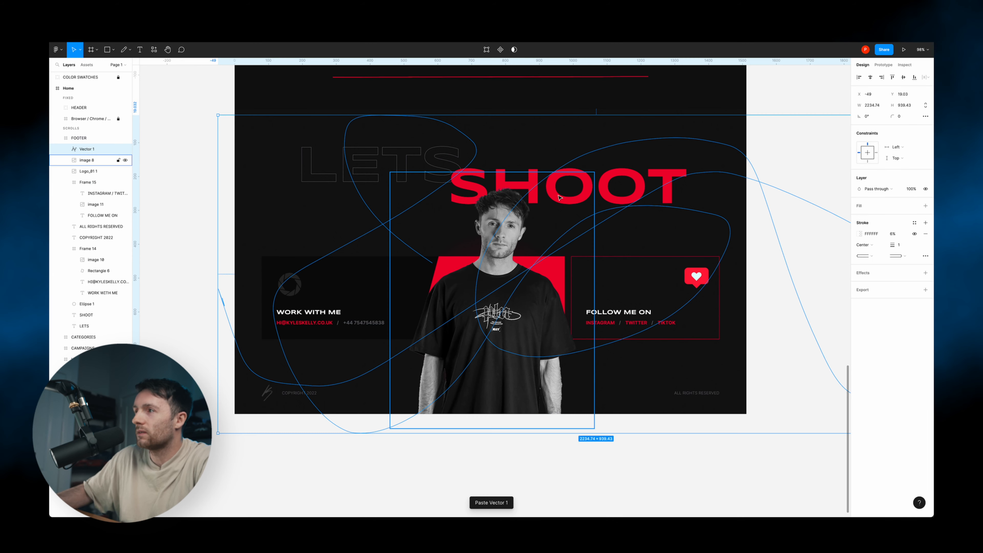
{"action": "left_click", "coordinate": [783, 148]}
{"action": "scroll", "coordinate": [788, 241], "scroll_direction": "up", "scroll_amount": 3}
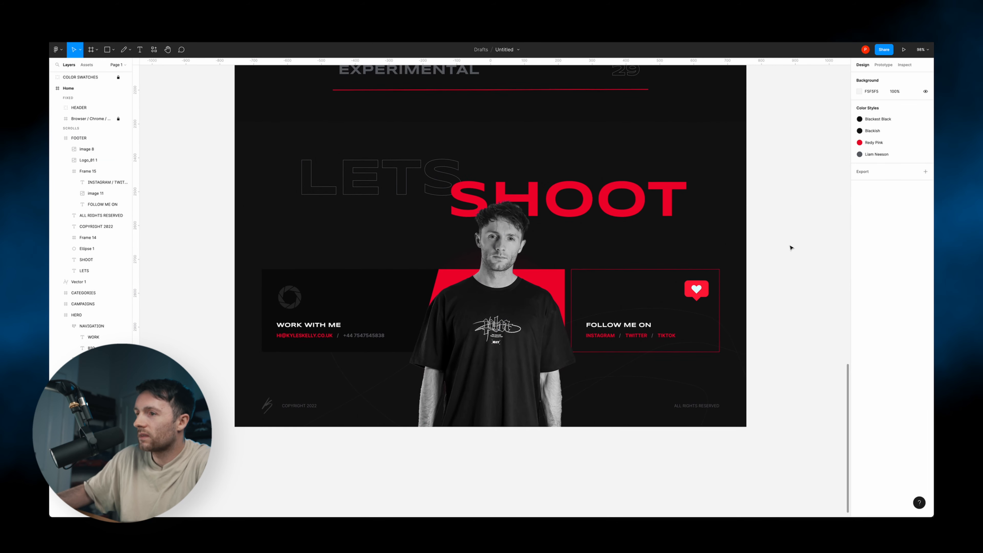
{"action": "scroll", "coordinate": [768, 247], "scroll_direction": "up", "scroll_amount": 2}
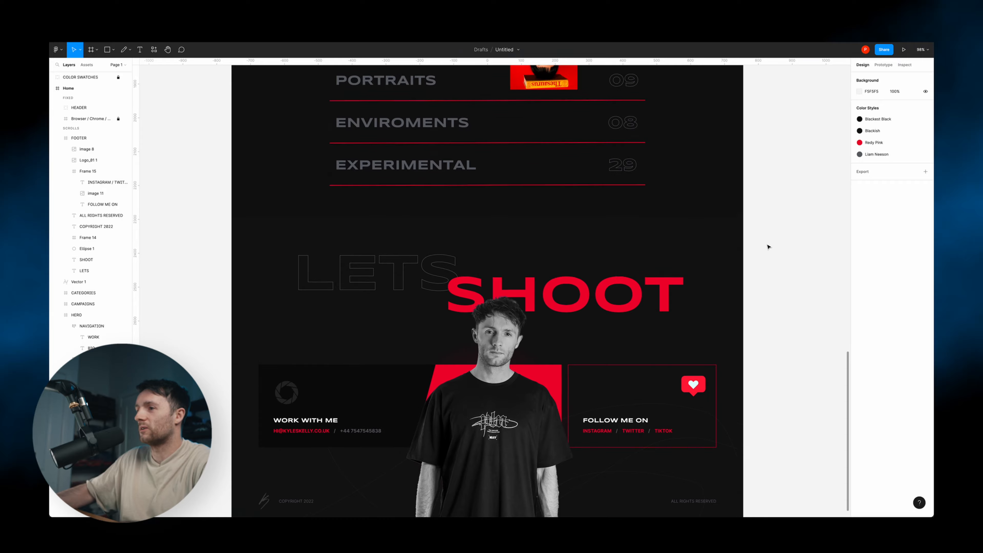